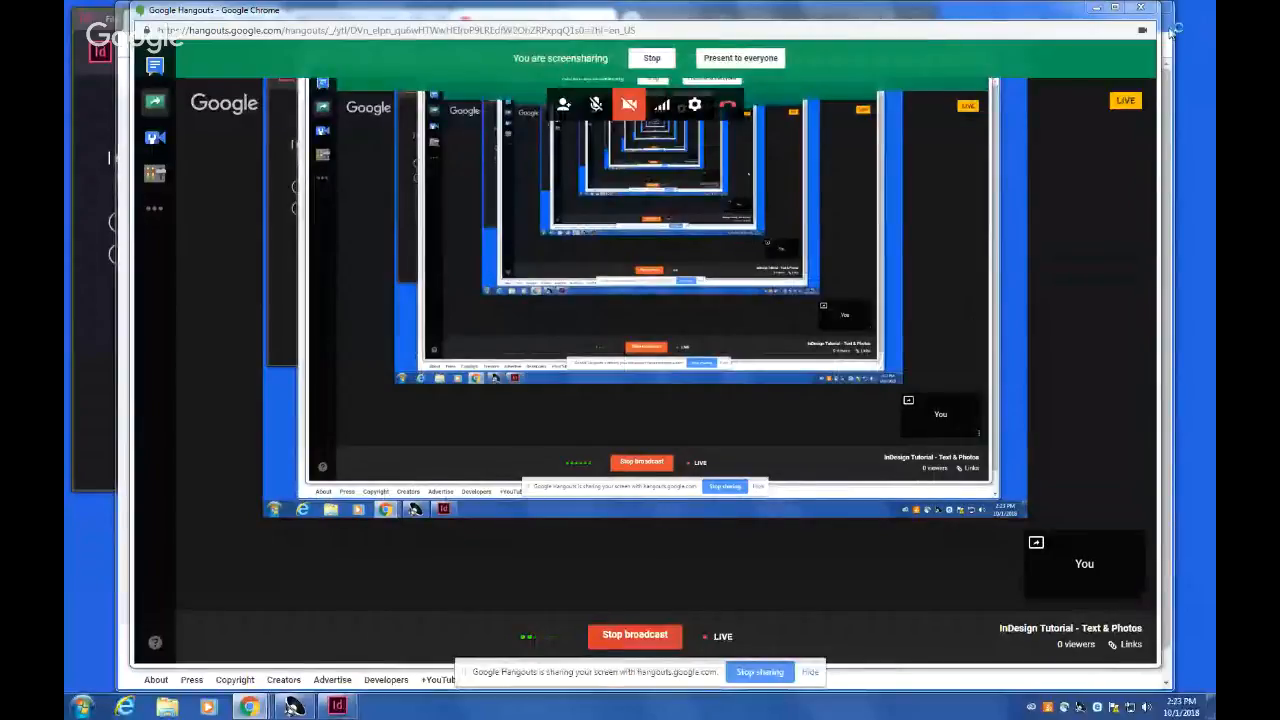
Minimize the Hangouts and YouTube browser windows and enlarge the InDesign window to fill most of the desktop.
click(1095, 9)
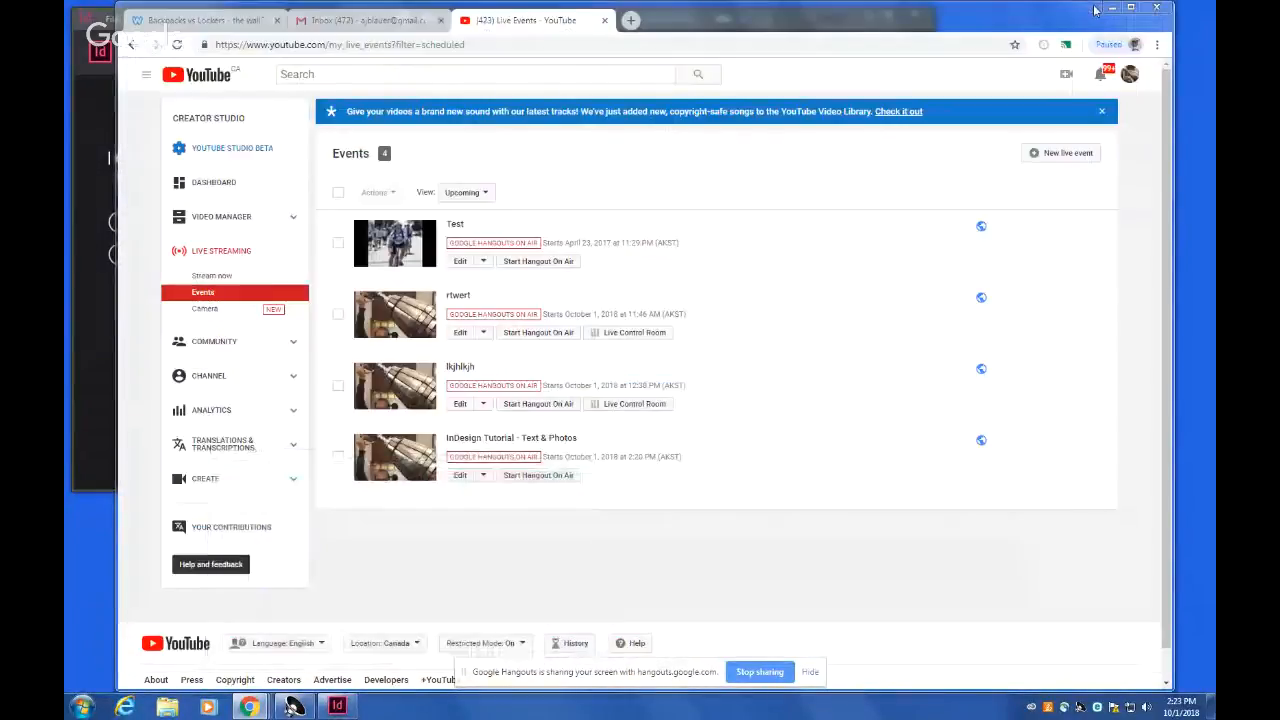
click(1111, 9)
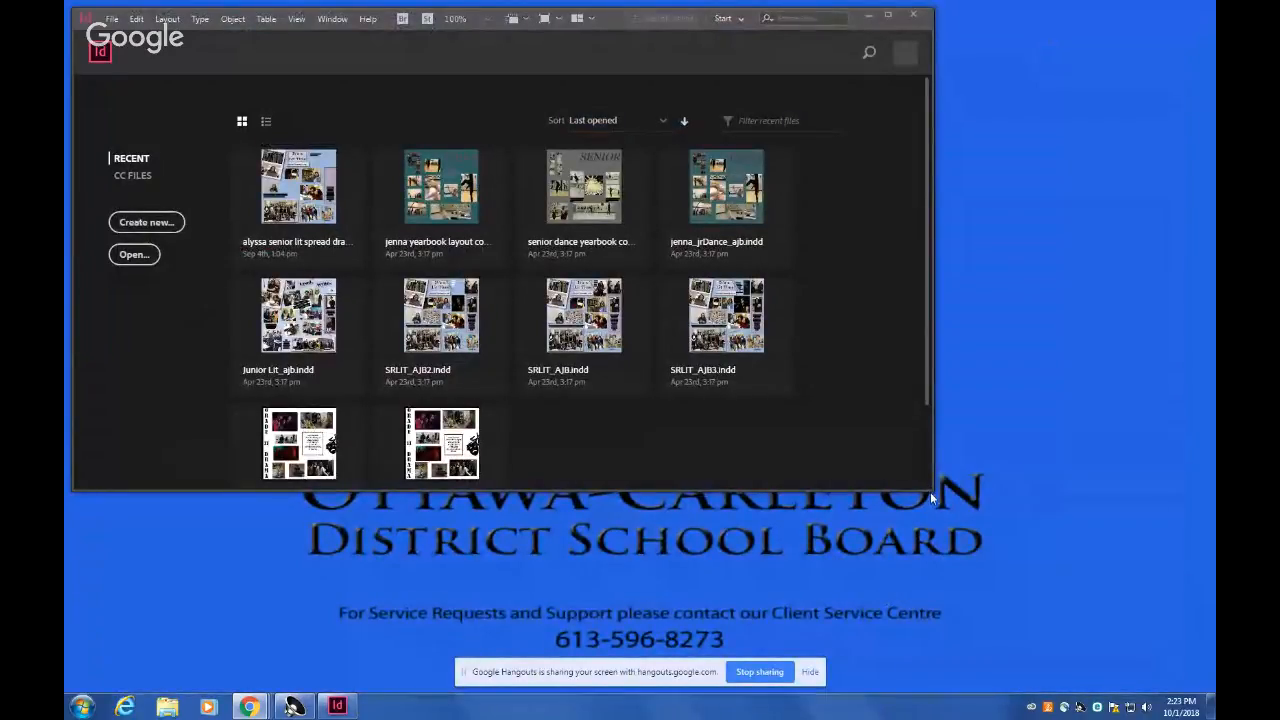
drag(930, 492, 1207, 688)
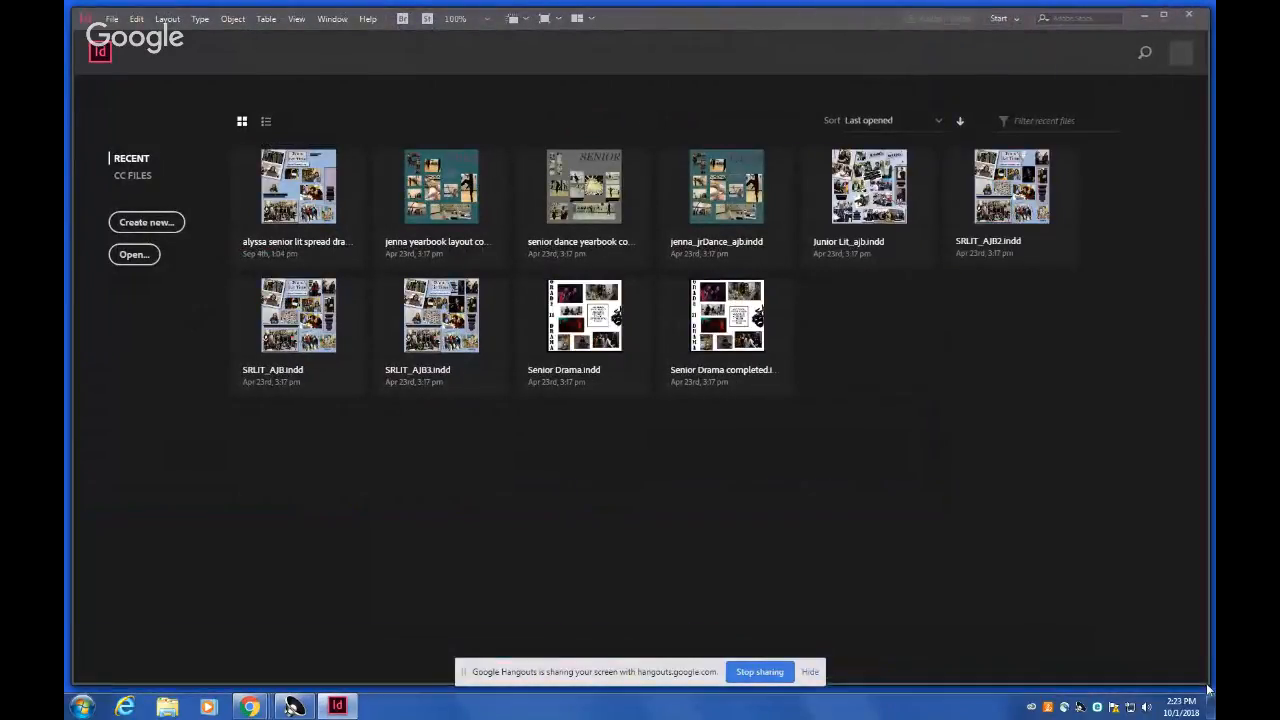
Open WALLFLOWER_TEMPLATE_2018.indt from School_Shared > FY > 2.WALLFLOWER on the Canterbury Documents drive.
click(146, 256)
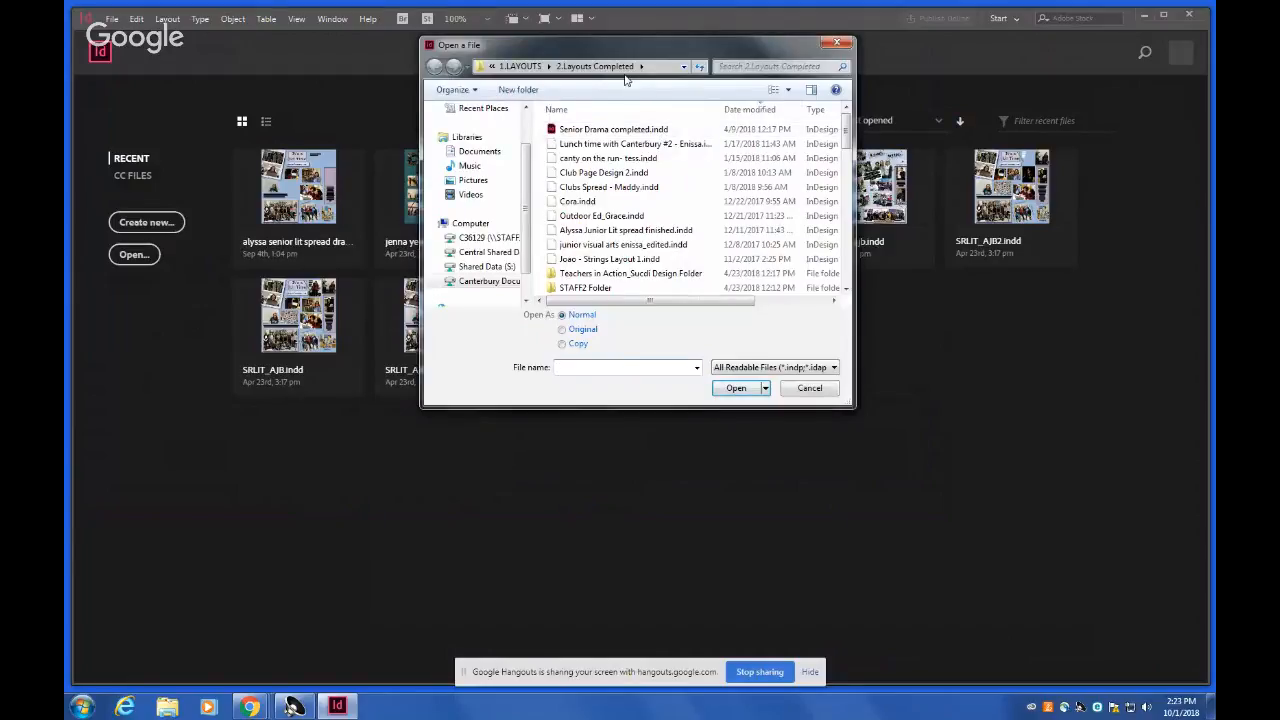
click(475, 281)
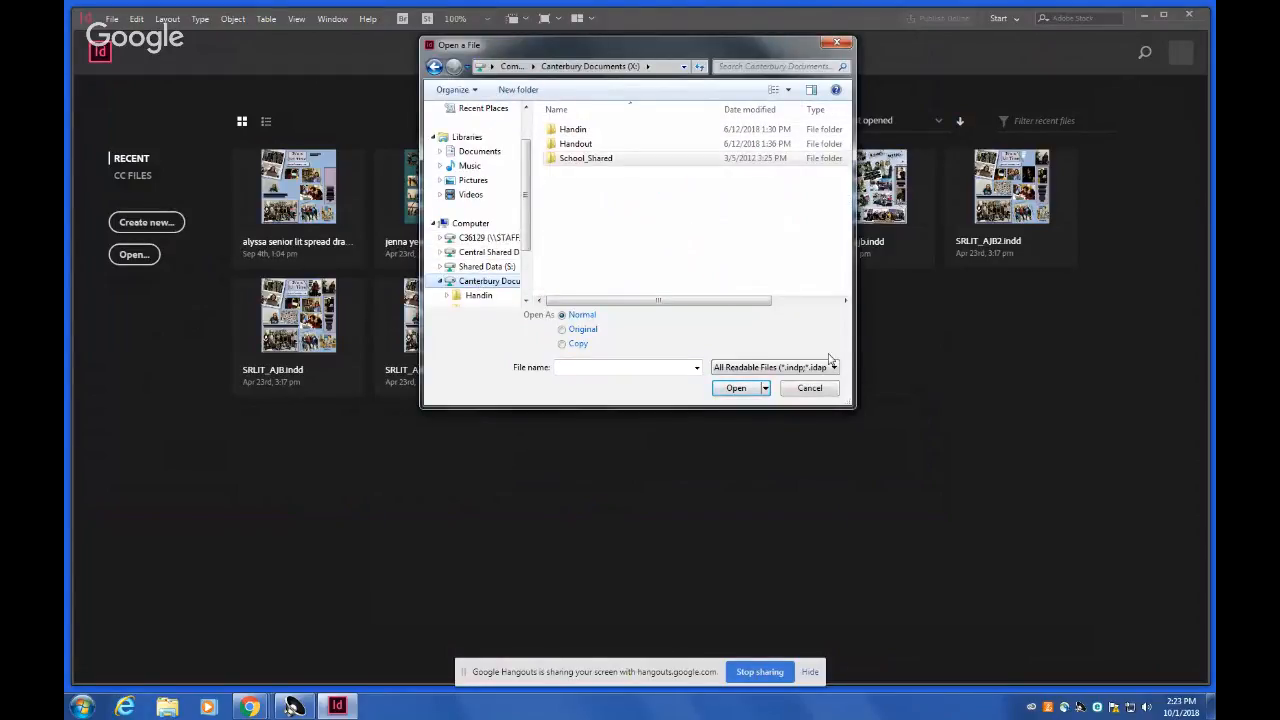
drag(855, 408, 1006, 549)
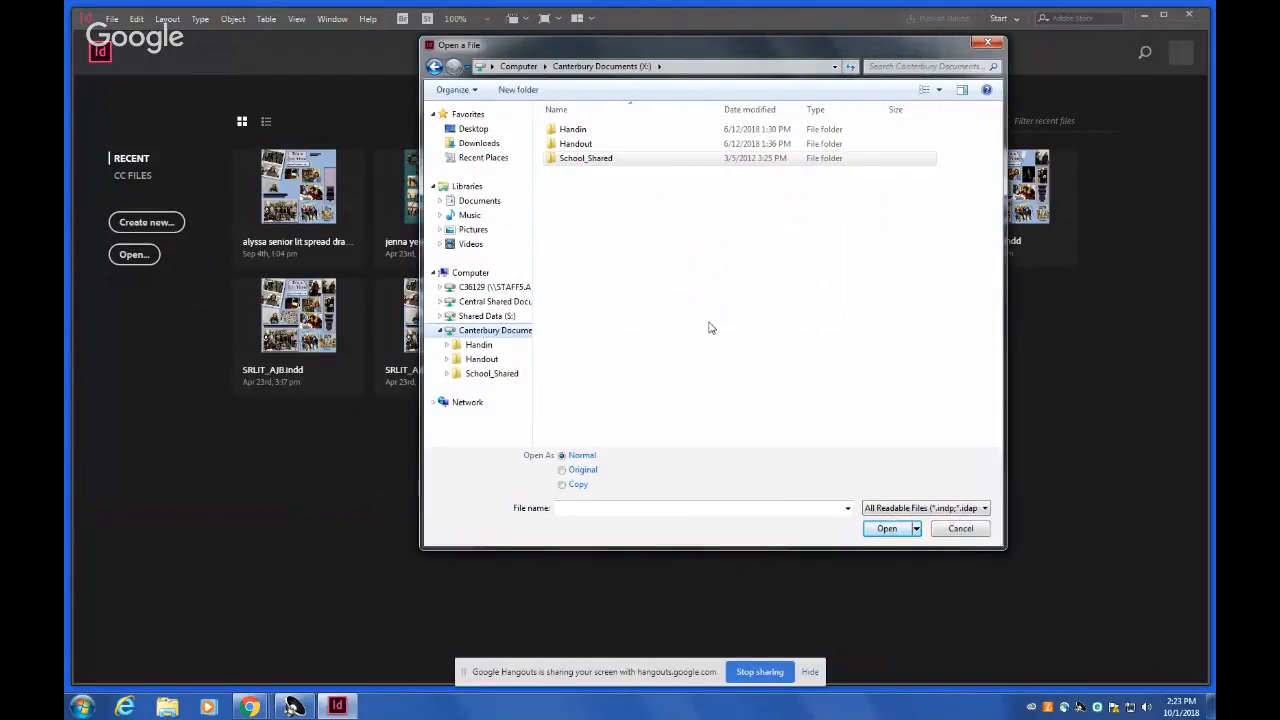
click(567, 162)
double_click(569, 163)
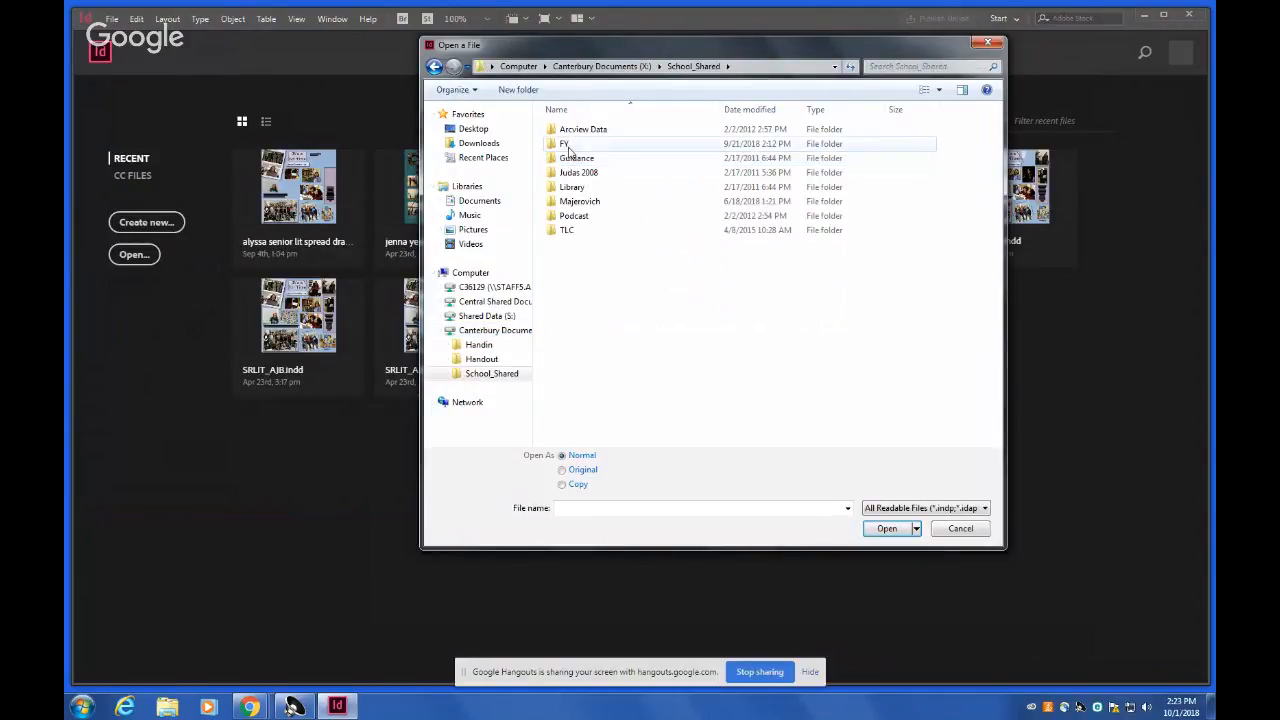
double_click(569, 146)
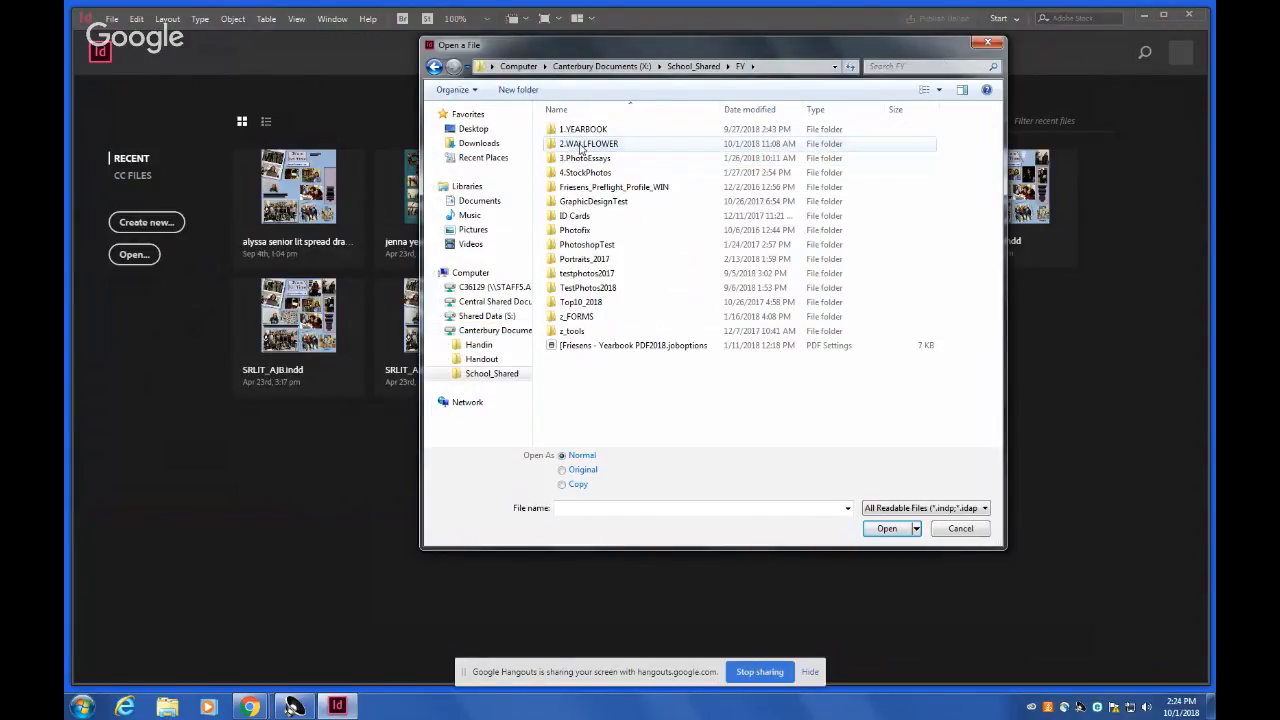
double_click(569, 146)
scroll(634, 288, down, 3)
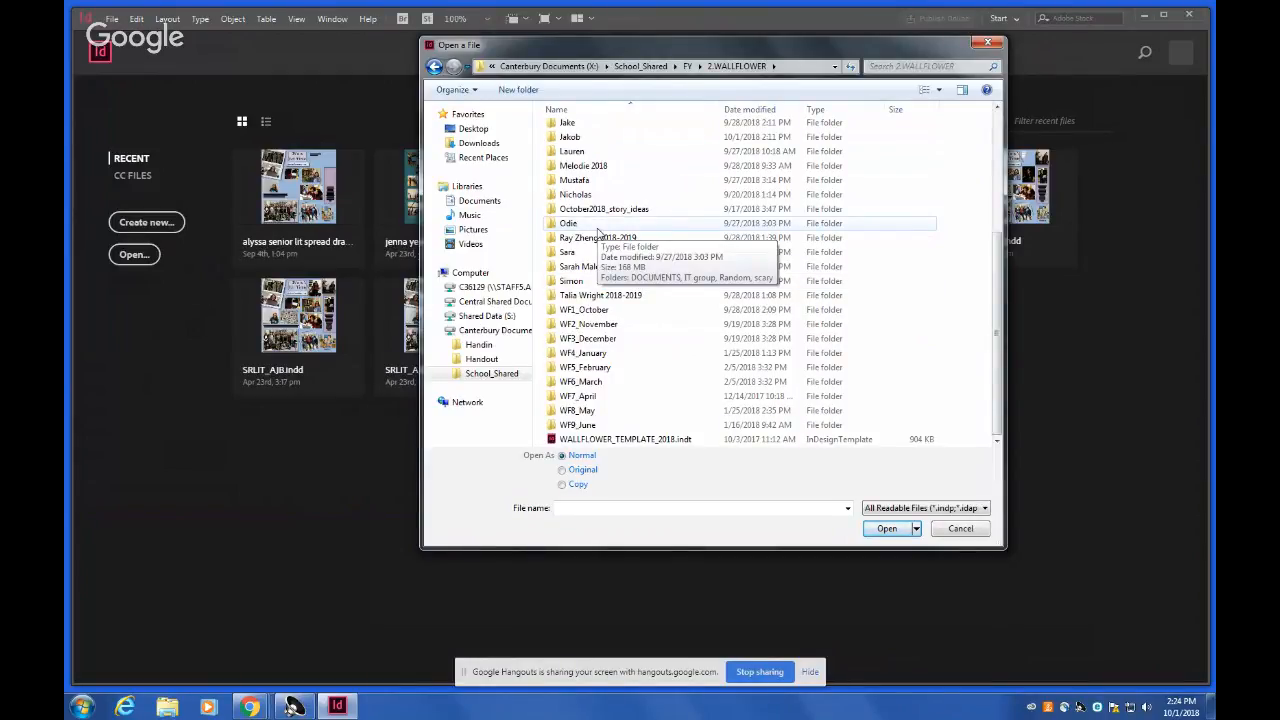
double_click(631, 442)
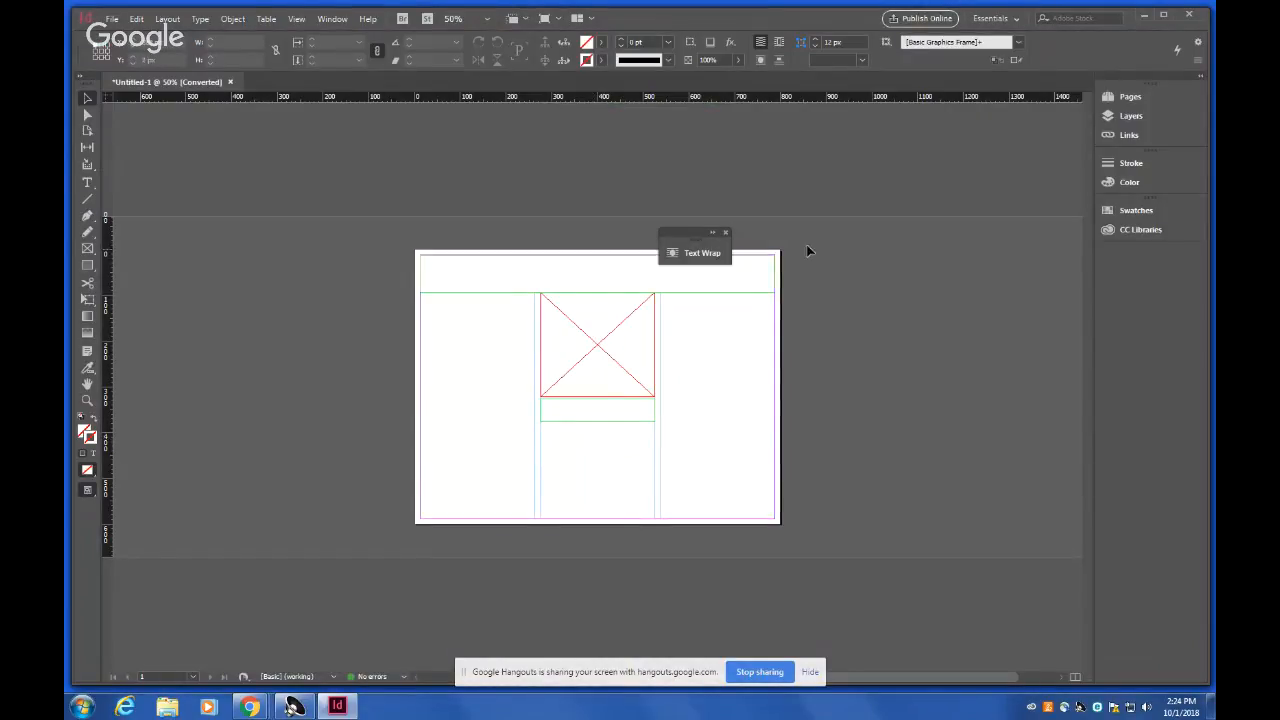
Move the floating Text Wrap panel off the page and delete all the text and picture frames from the page.
drag(690, 236, 1047, 287)
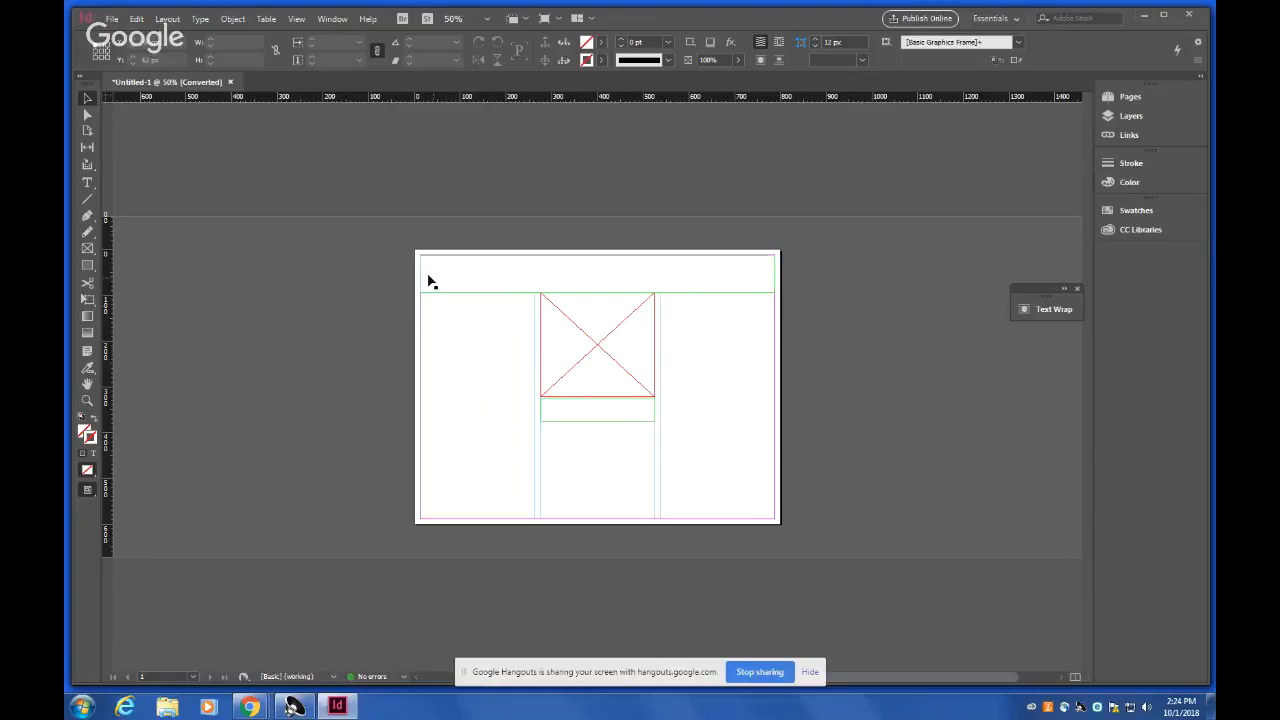
click(590, 385)
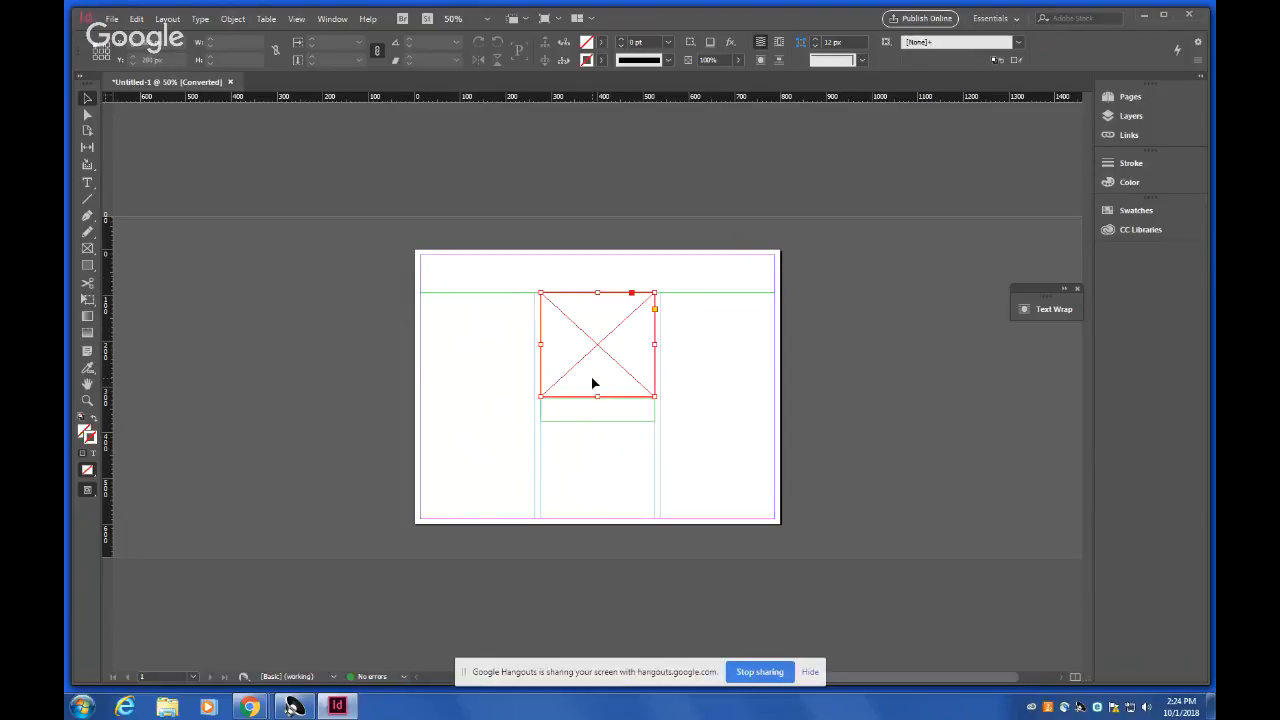
click(499, 382)
click(591, 406)
click(590, 272)
drag(830, 268, 370, 503)
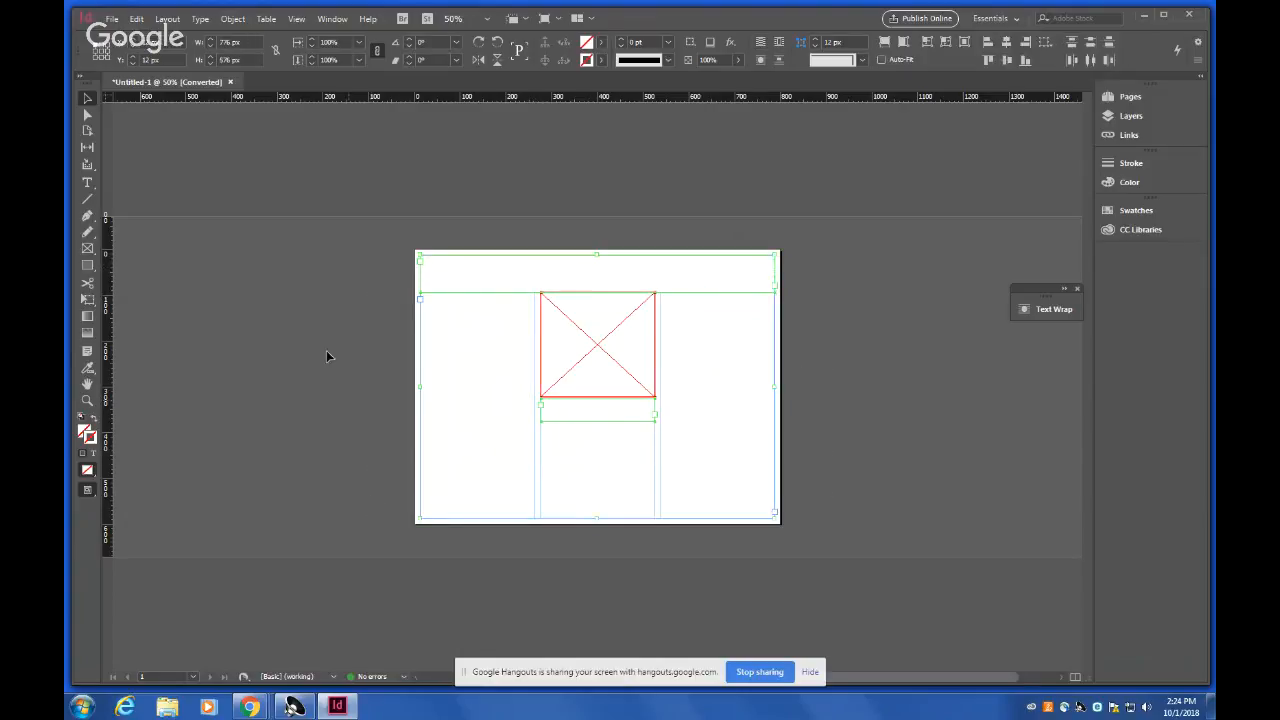
key(Delete)
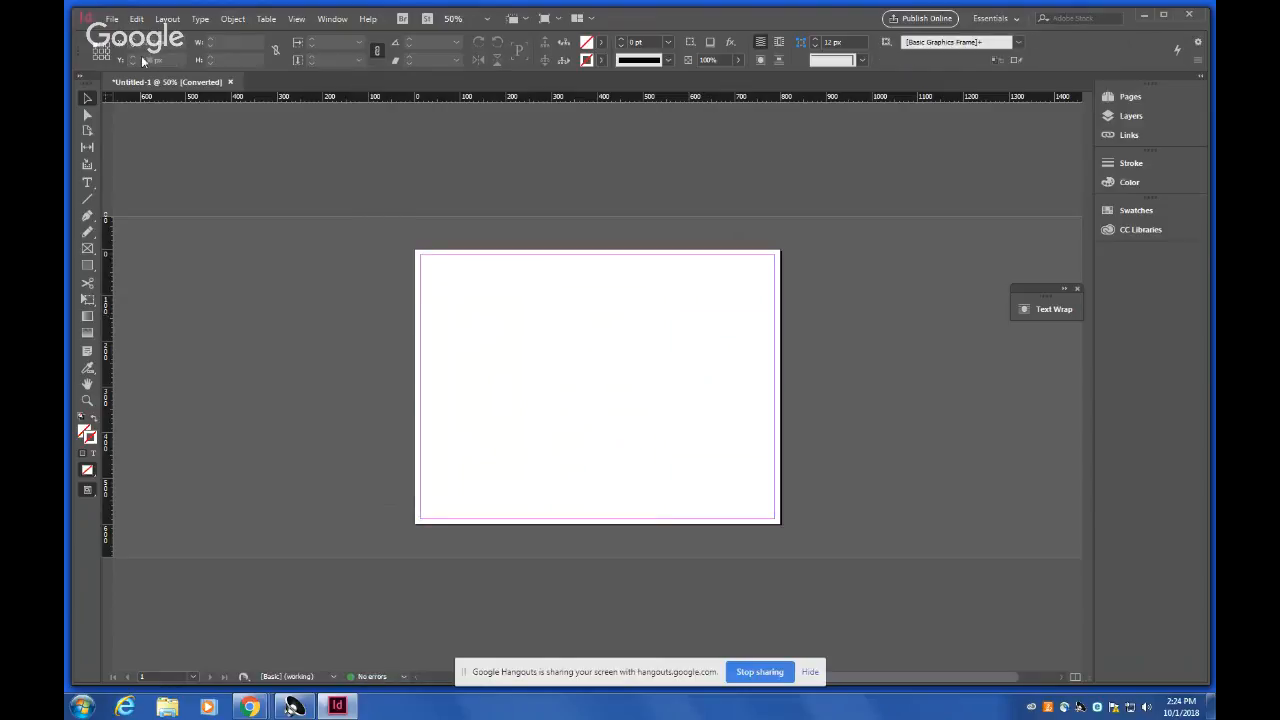
Start saving the emptied document under a new name in 2.WALLFLOWER with the InDesign CC 2018 template (*.indt) format.
click(111, 20)
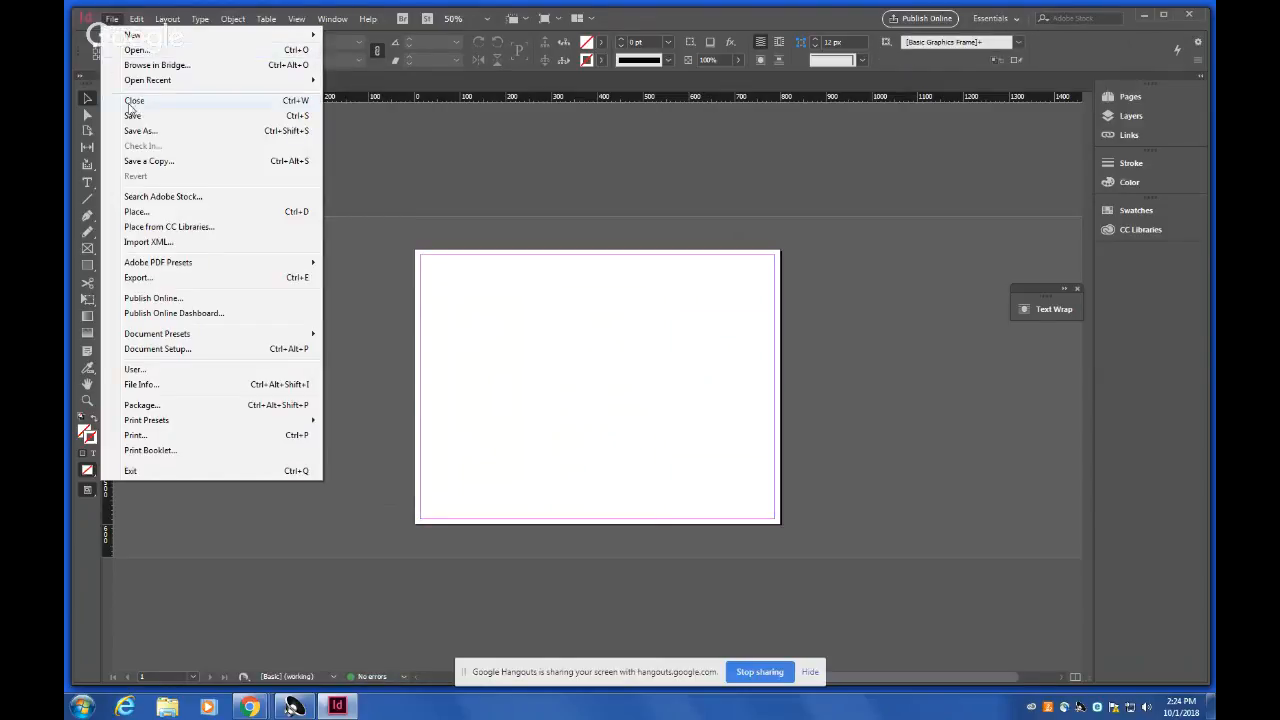
click(135, 131)
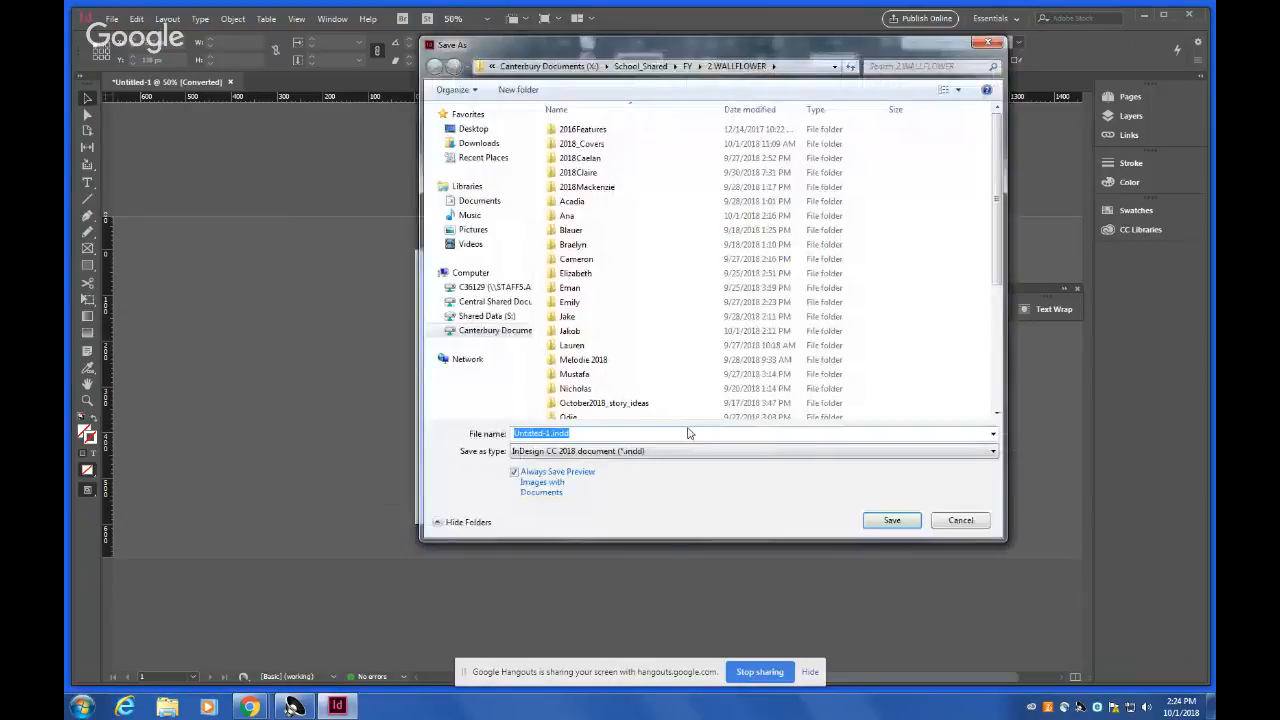
drag(1002, 225, 987, 140)
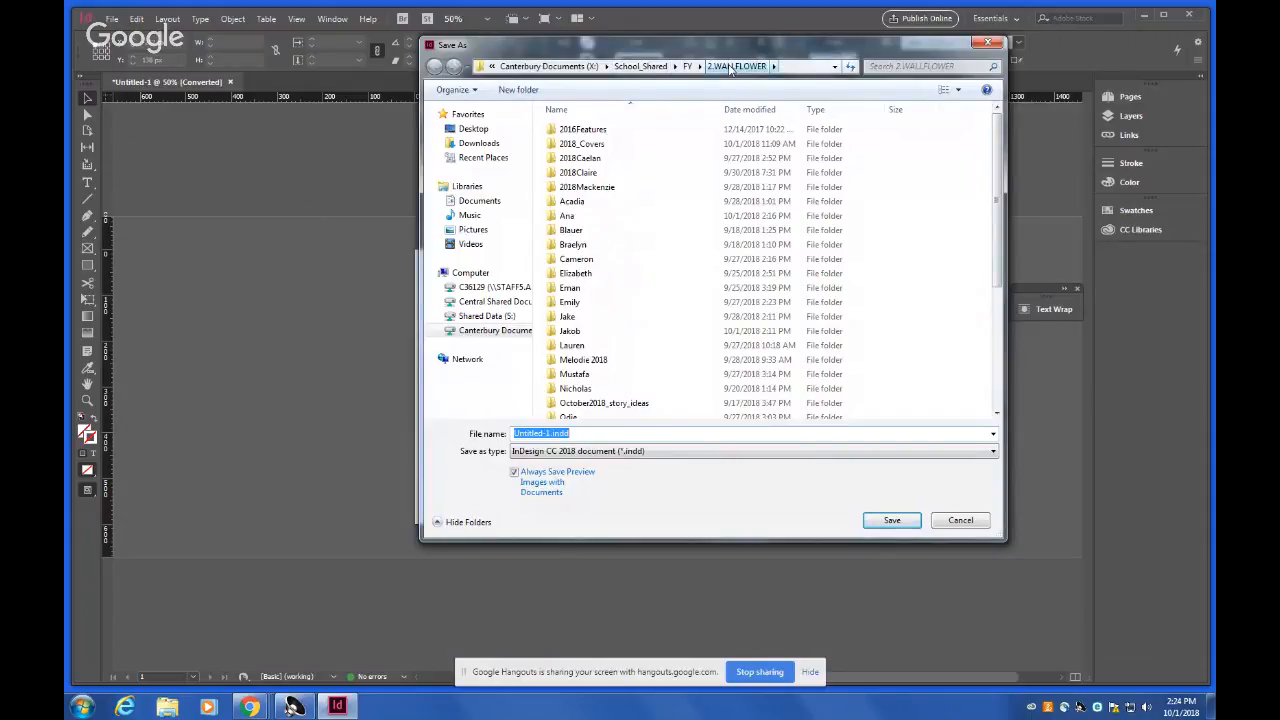
click(574, 452)
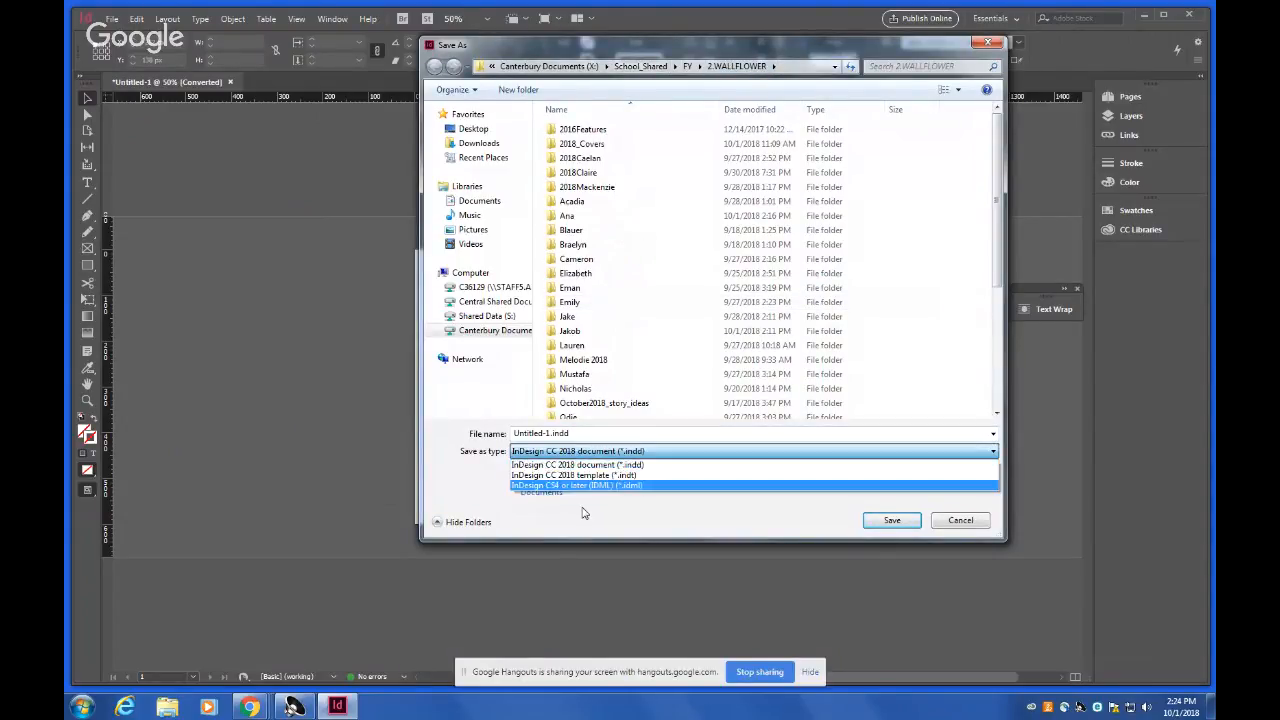
click(573, 475)
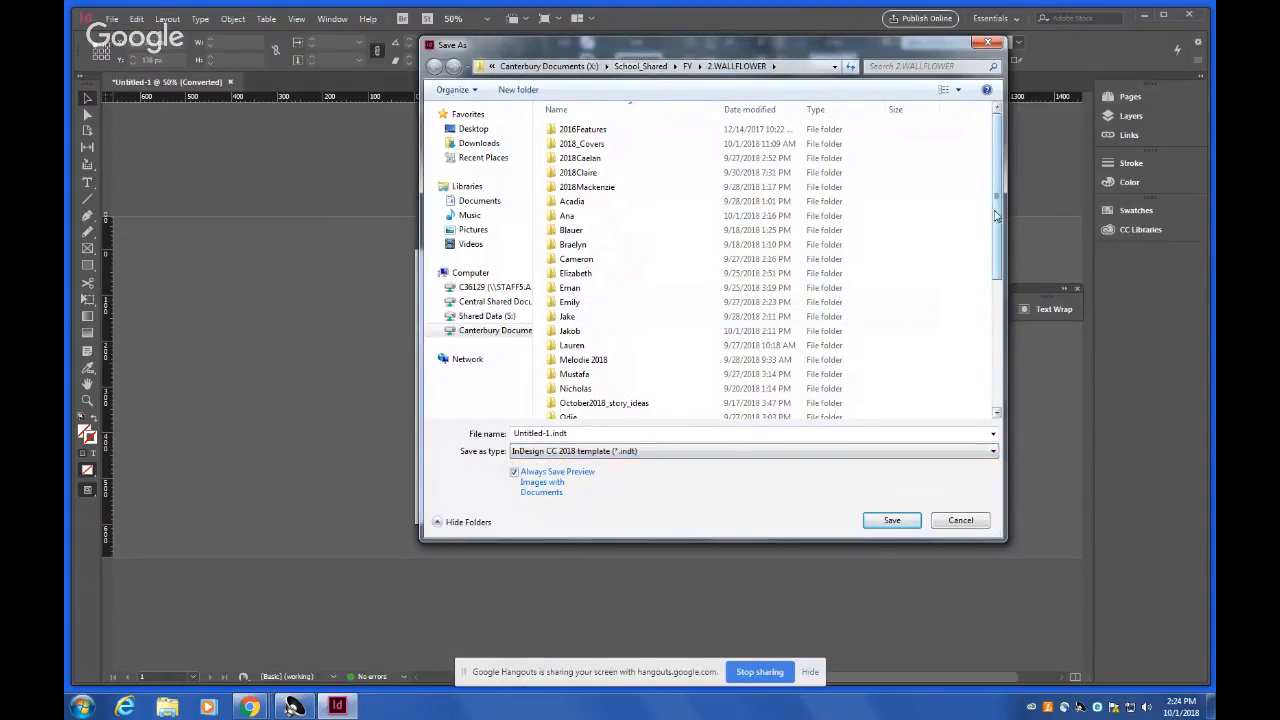
drag(996, 216, 997, 350)
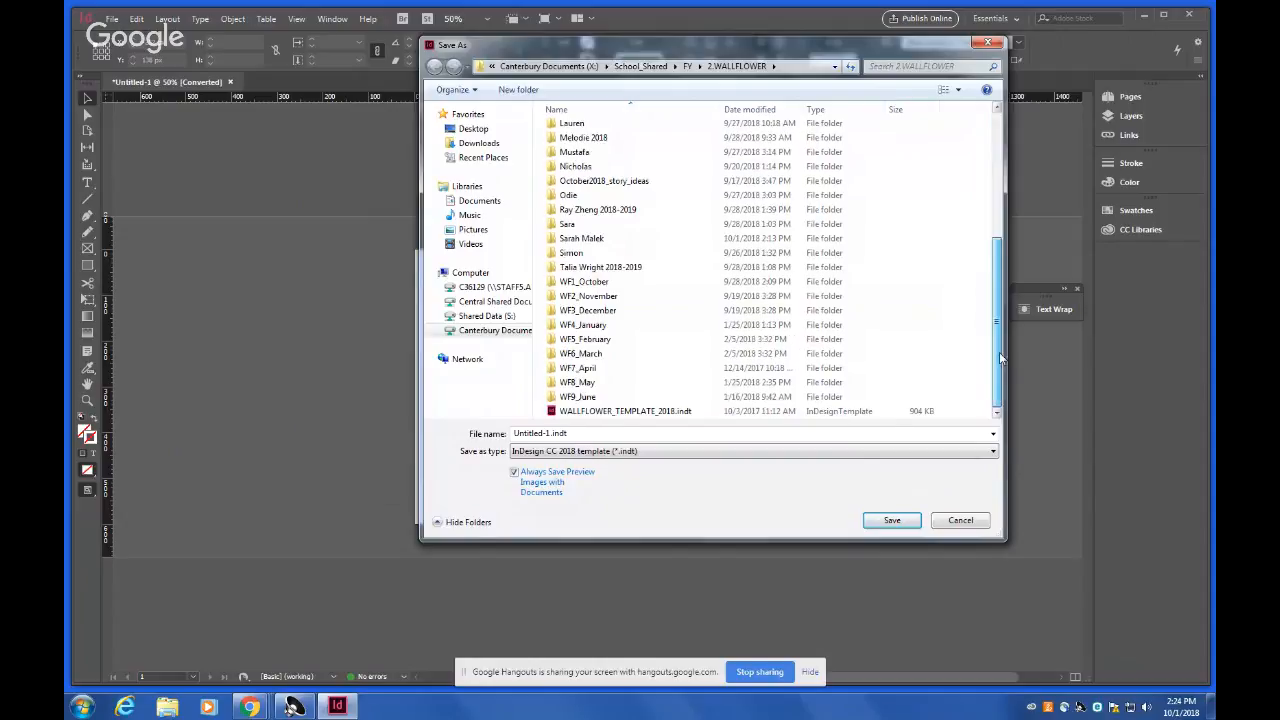
click(583, 457)
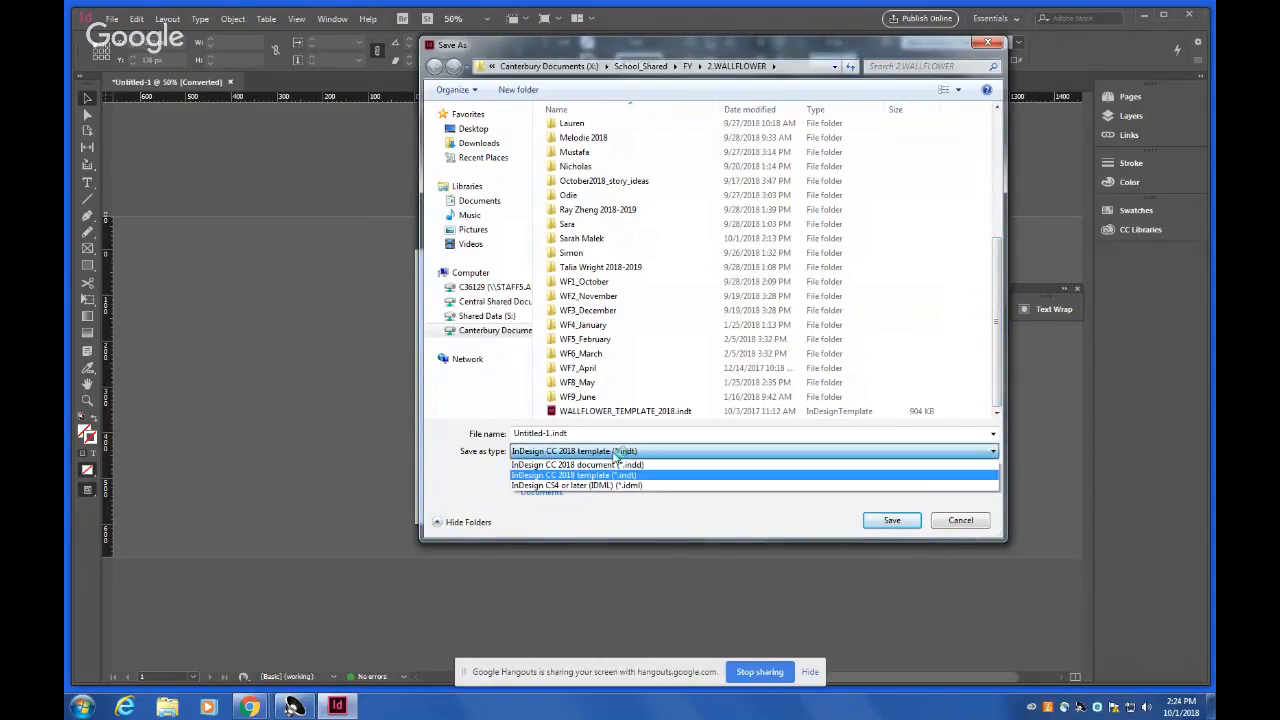
click(561, 435)
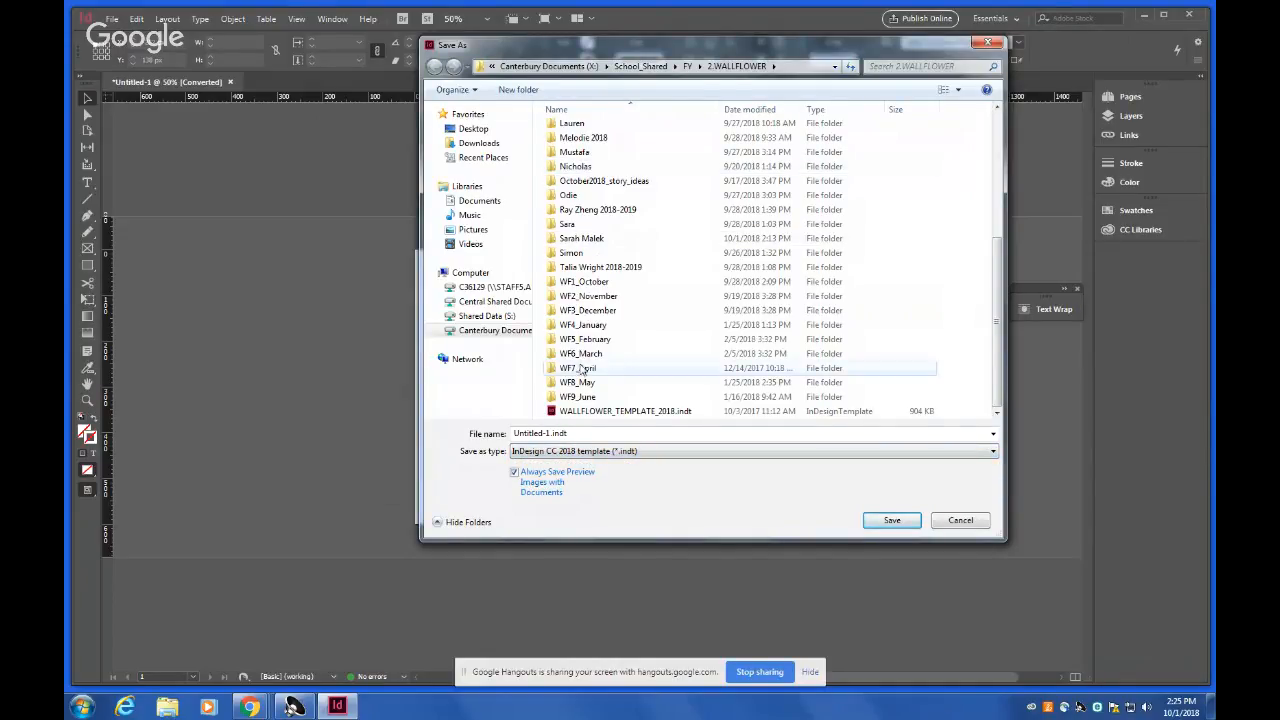
Reuse the existing template's file name, insert BLANK_ before the year, and save as WALLFLOWER_TEMPLATE_BLANK_2018.indt.
click(593, 416)
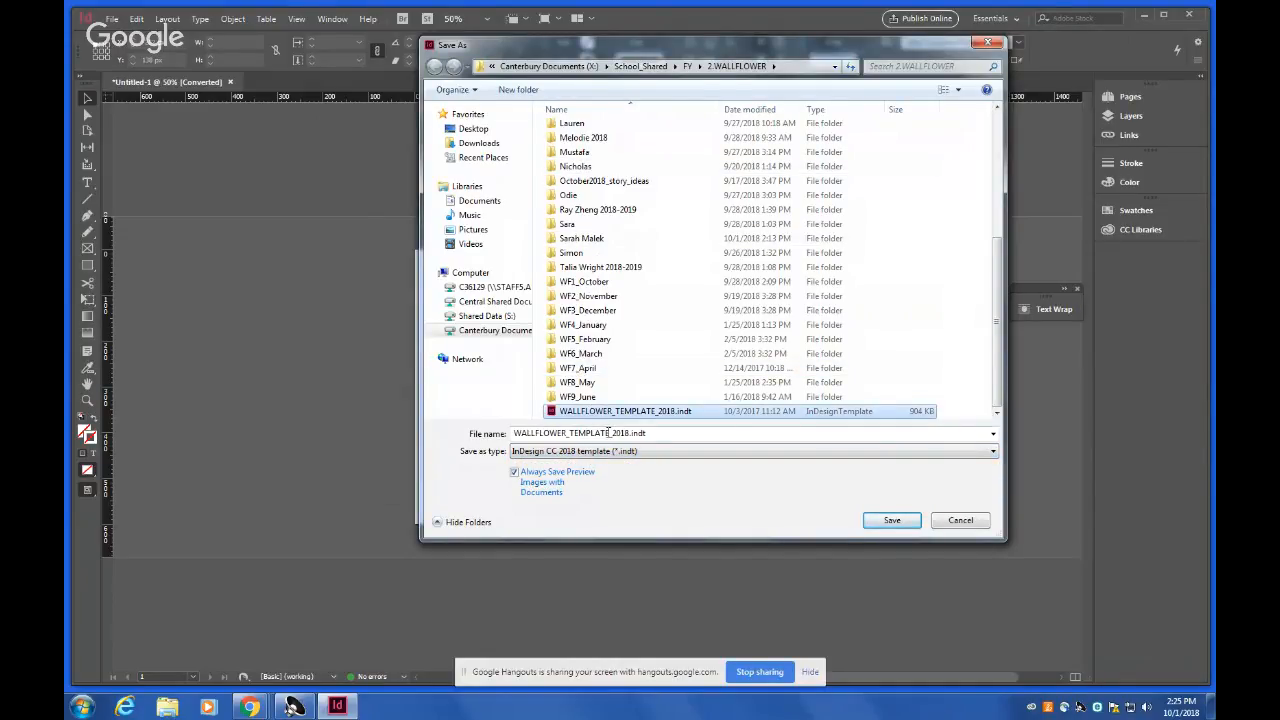
click(614, 434)
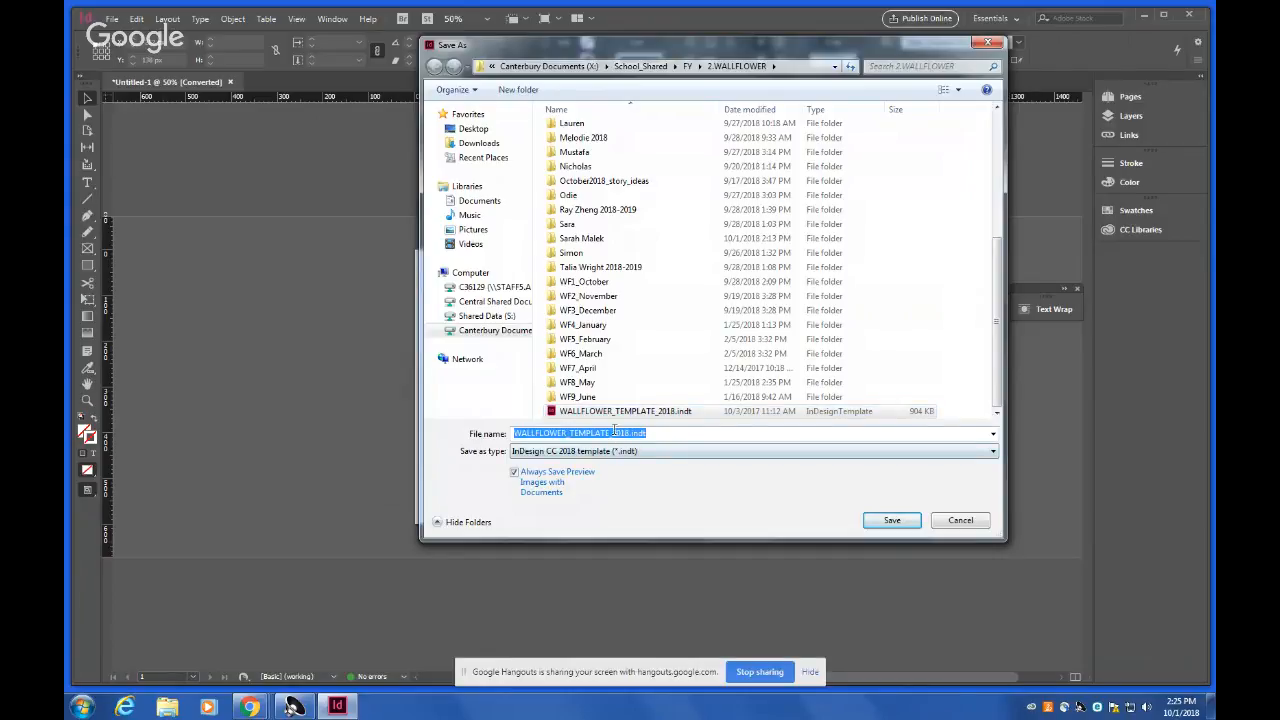
click(614, 433)
text(B;A)
key(BackSpace)
key(BackSpace)
text(LANK_)
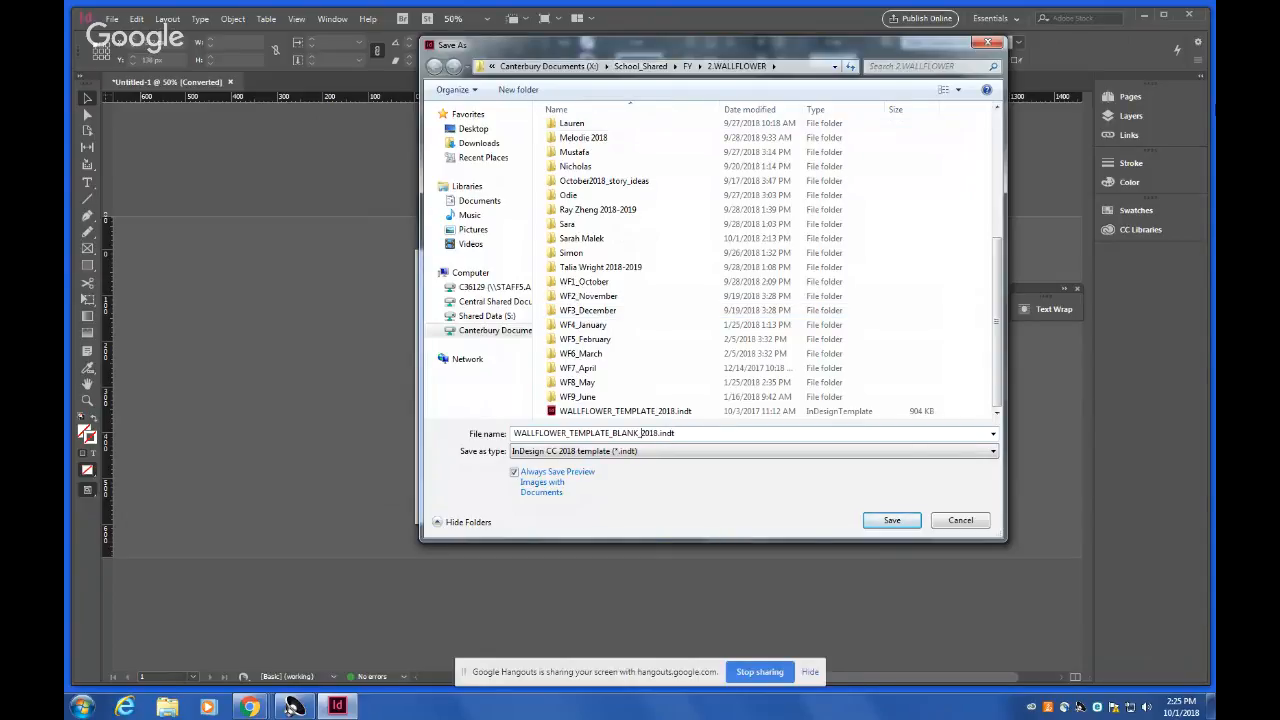
click(891, 520)
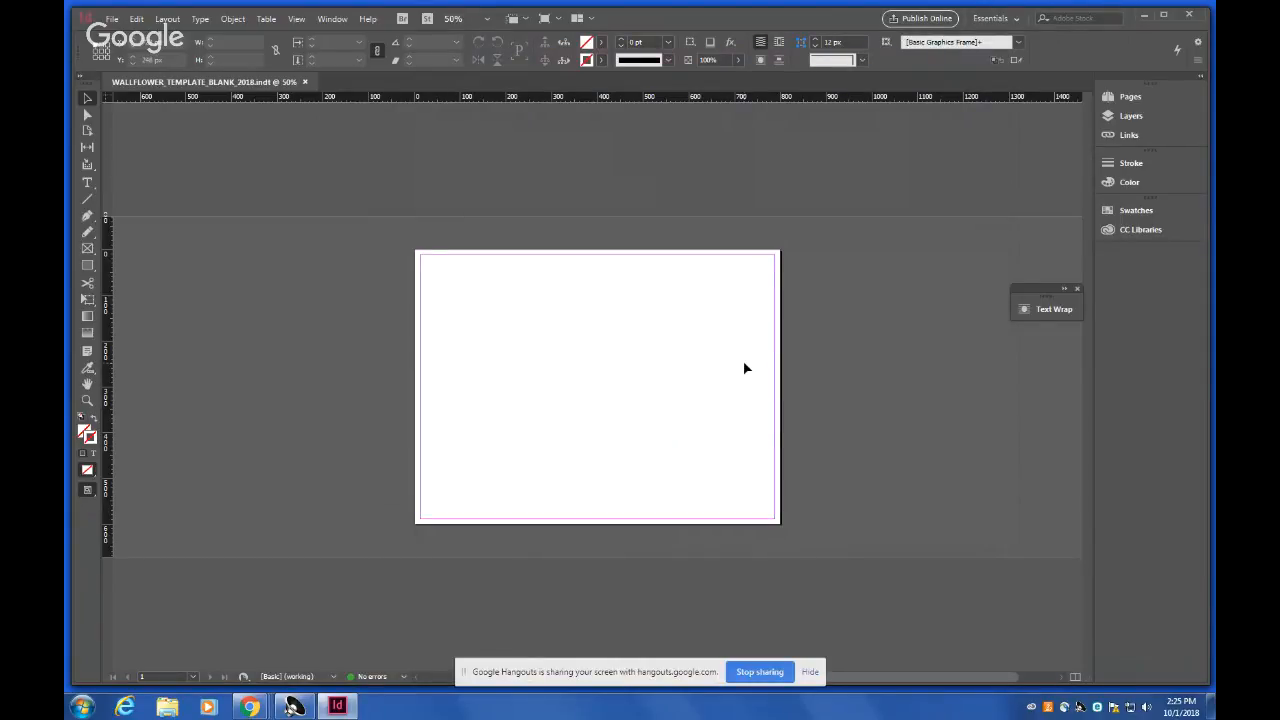
Shift the InDesign window slightly down on the desktop and hide the Hangouts screen-sharing notice.
drag(688, 20, 698, 40)
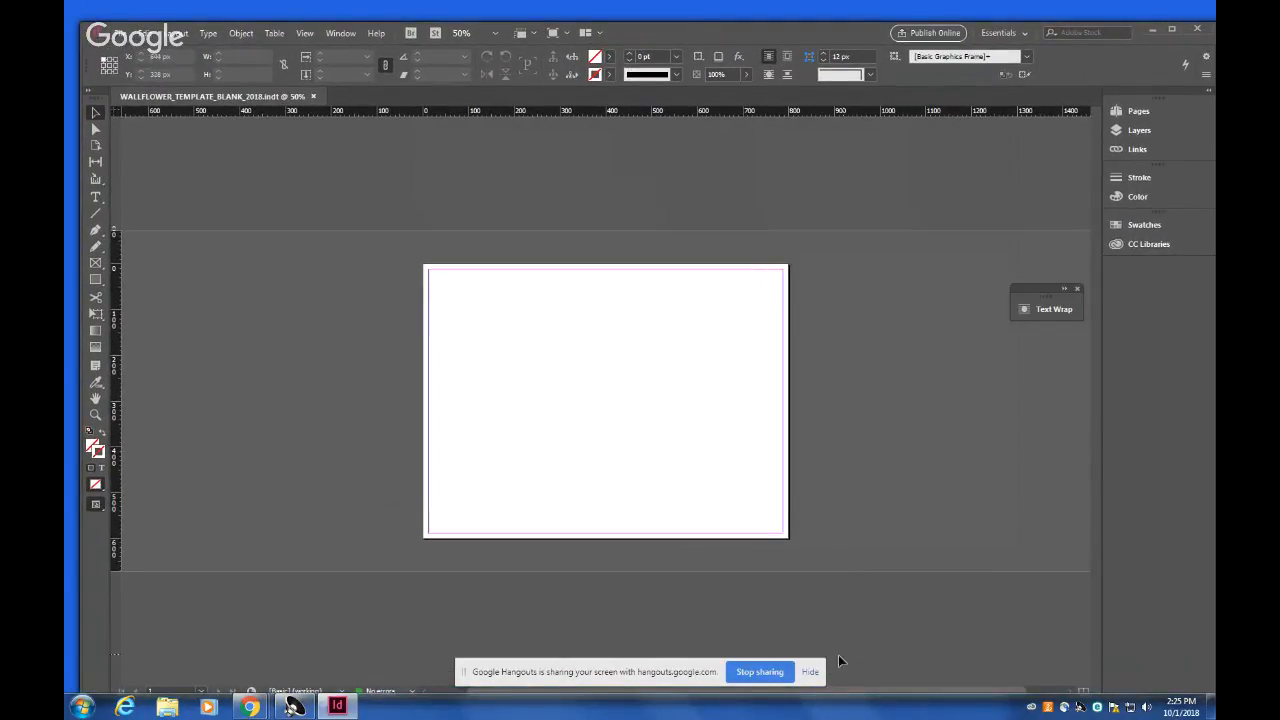
click(810, 672)
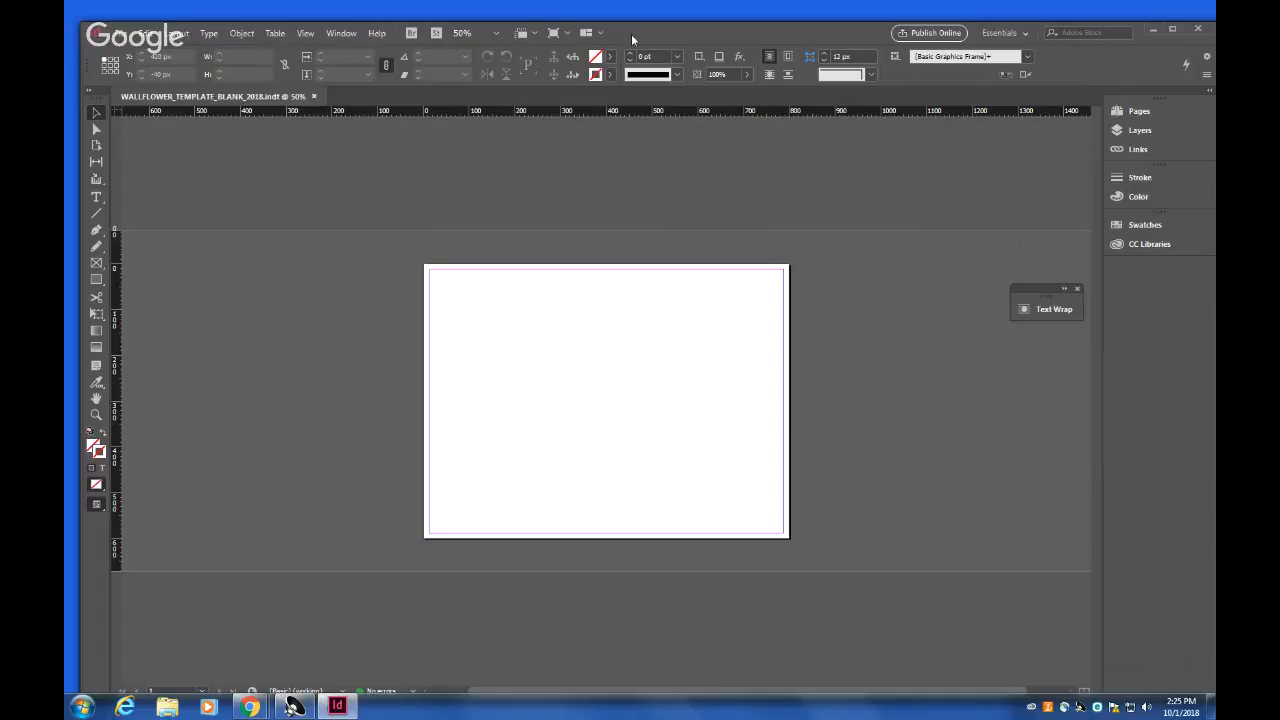
Draw a text frame about 387 × 290 px near the page's upper-left margin with the Type tool.
key(ctrl+equal)
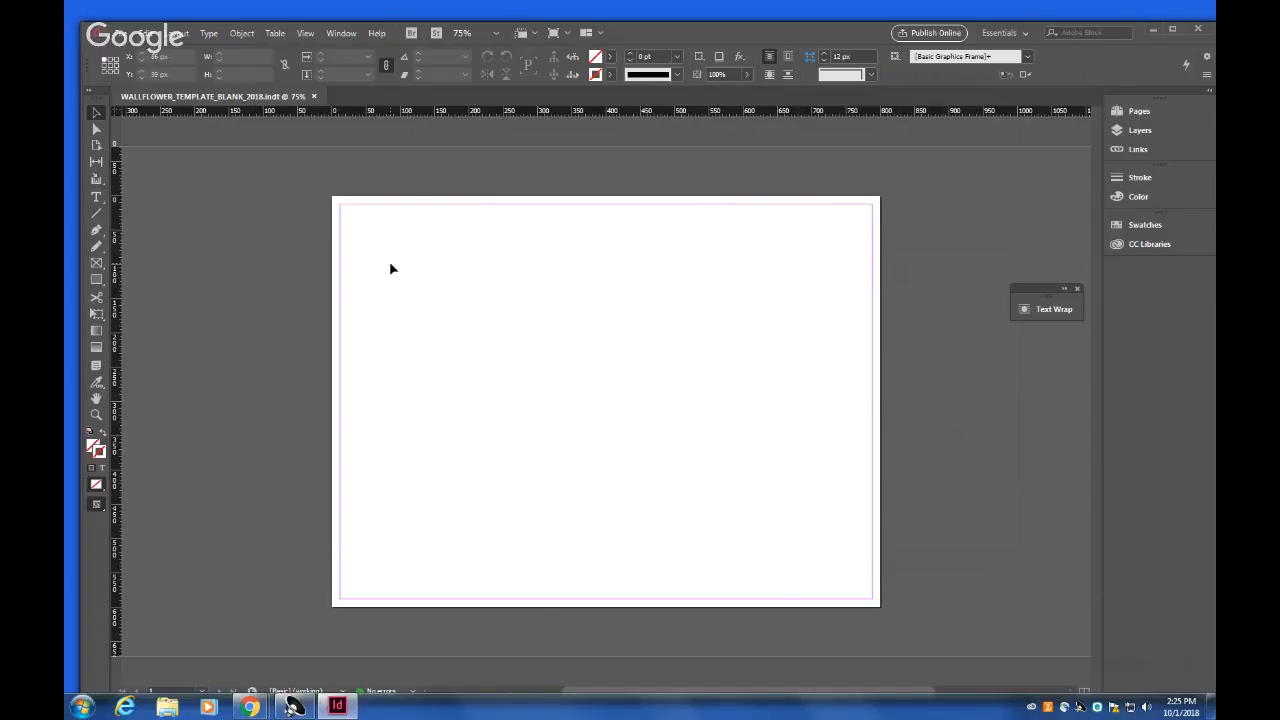
click(97, 198)
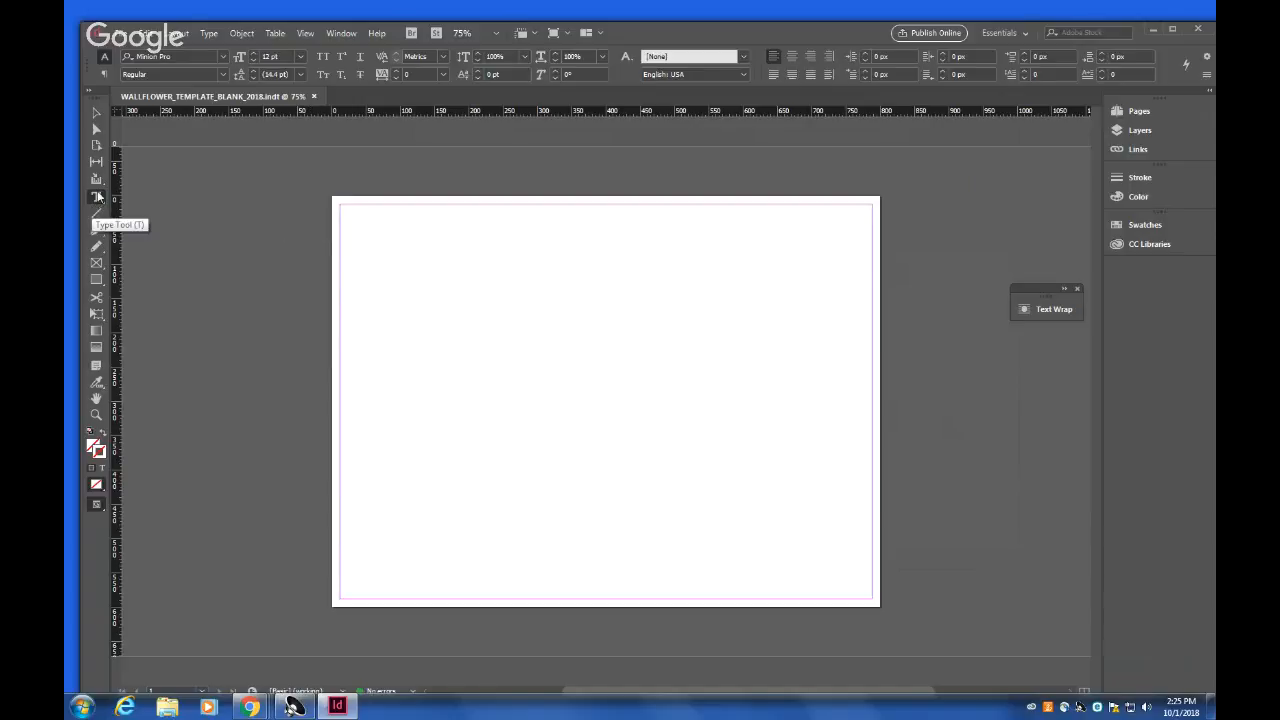
drag(357, 217, 622, 414)
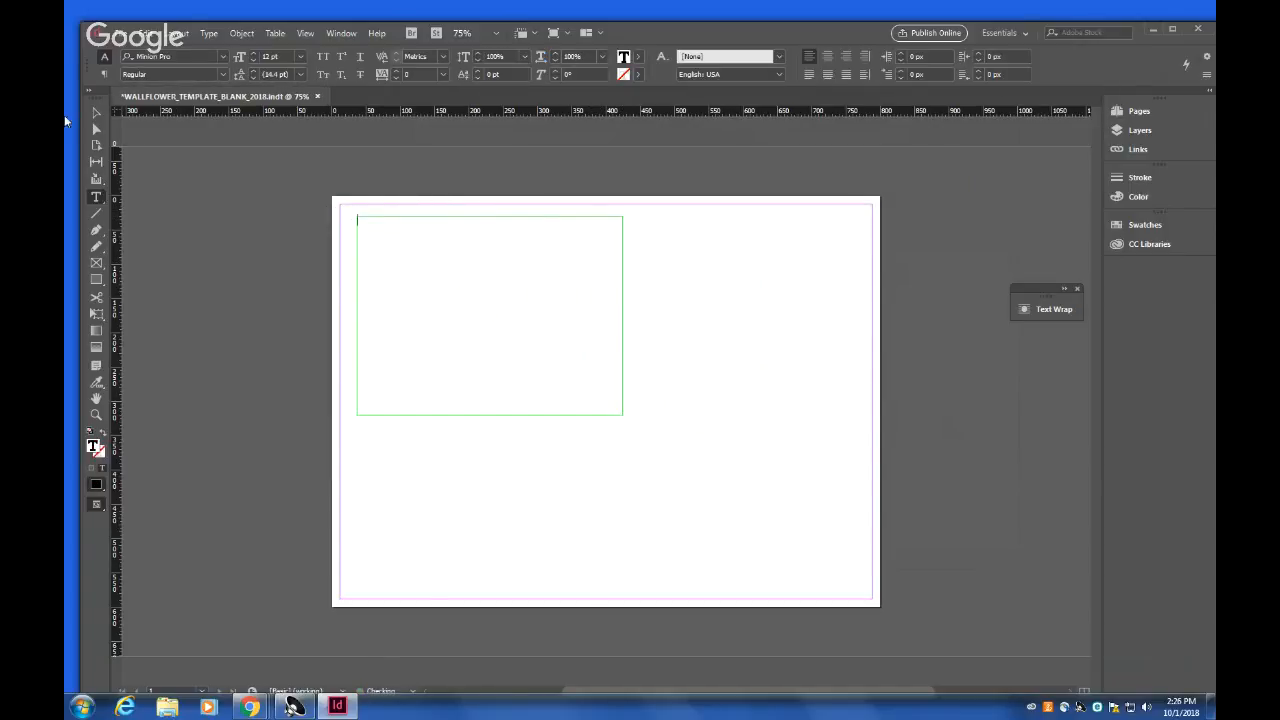
Move the text frame toward the middle of the page, to about X 246 px and Y 100 px.
click(97, 111)
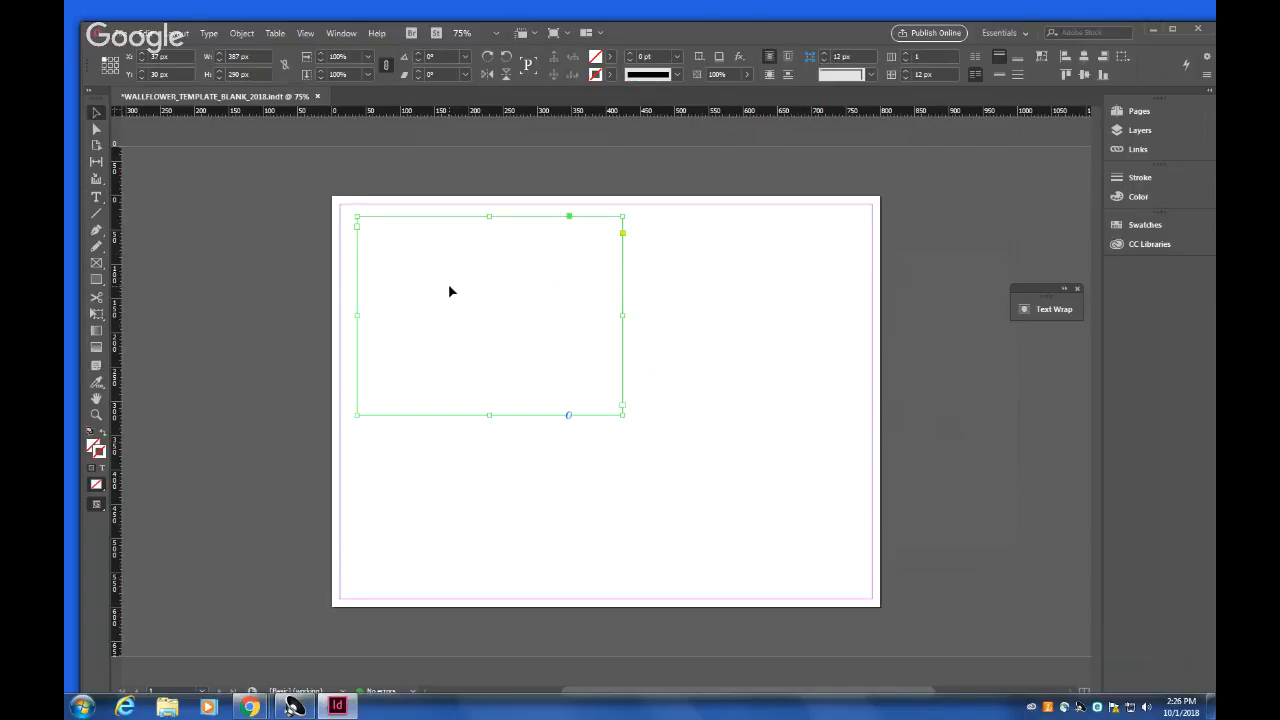
drag(456, 297, 502, 335)
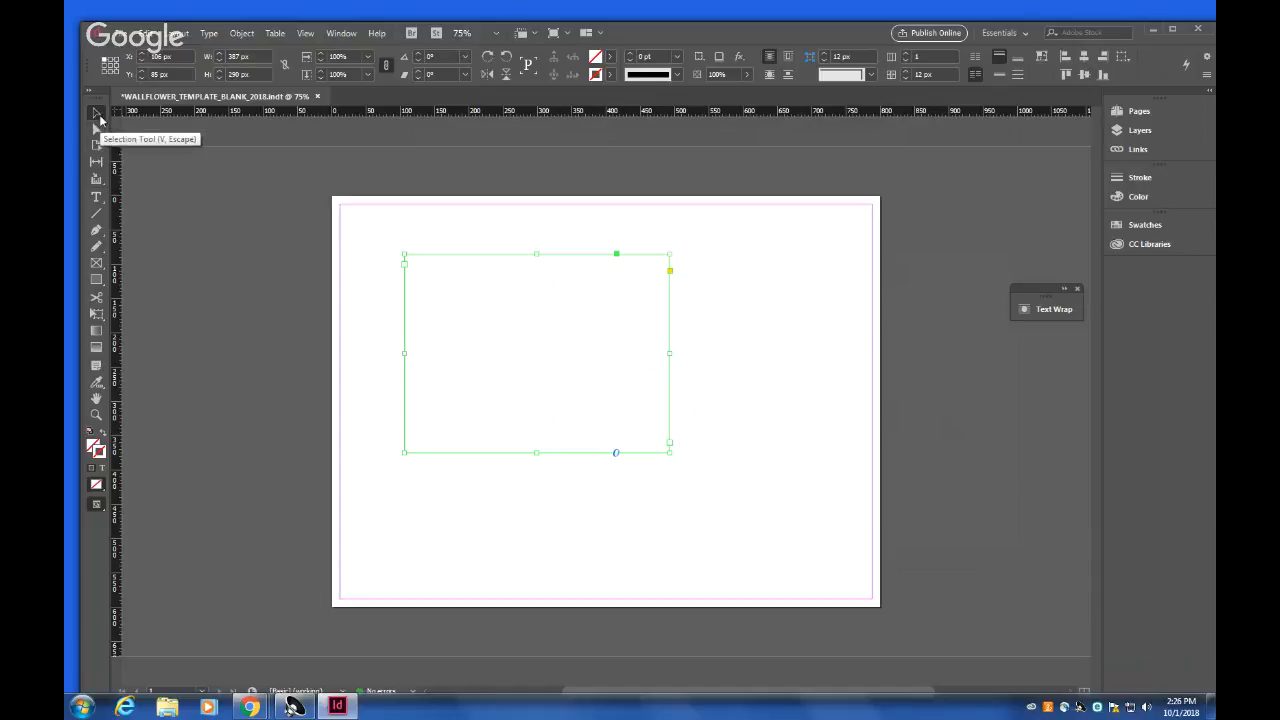
drag(544, 360, 642, 372)
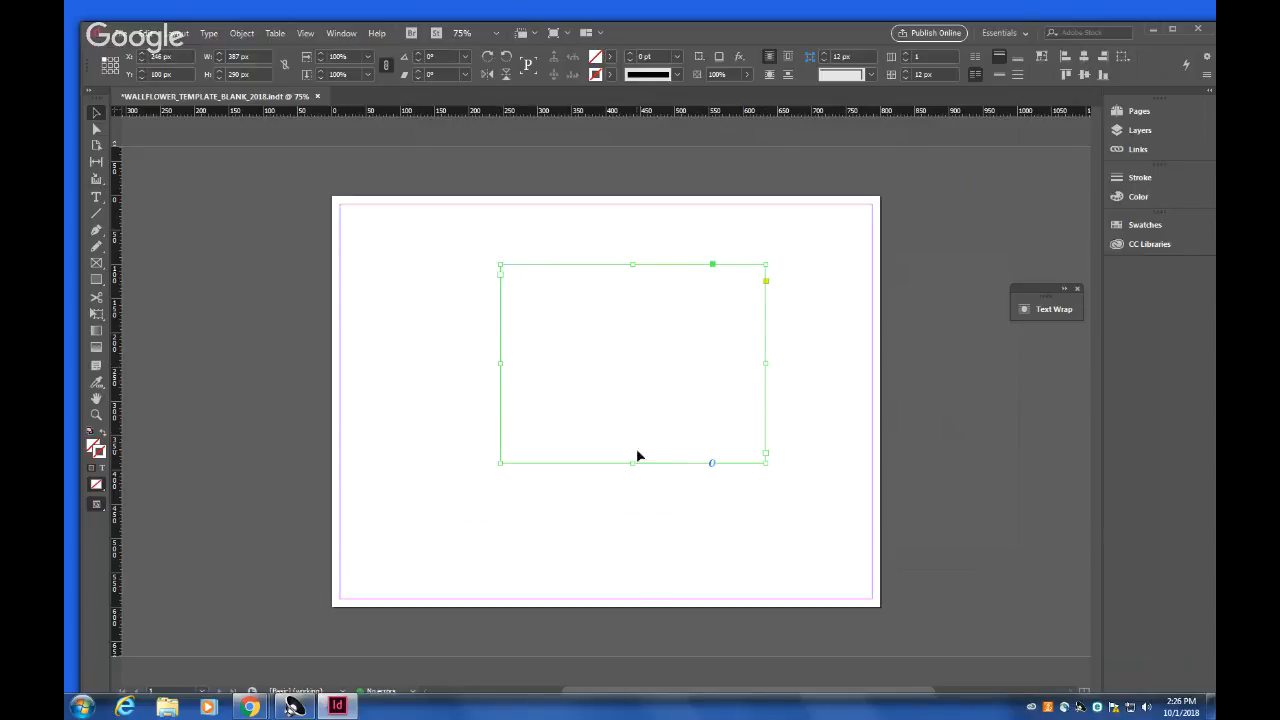
Extend the text frame's bottom edge downward and place the text cursor inside the frame.
drag(633, 461, 632, 513)
double_click(601, 363)
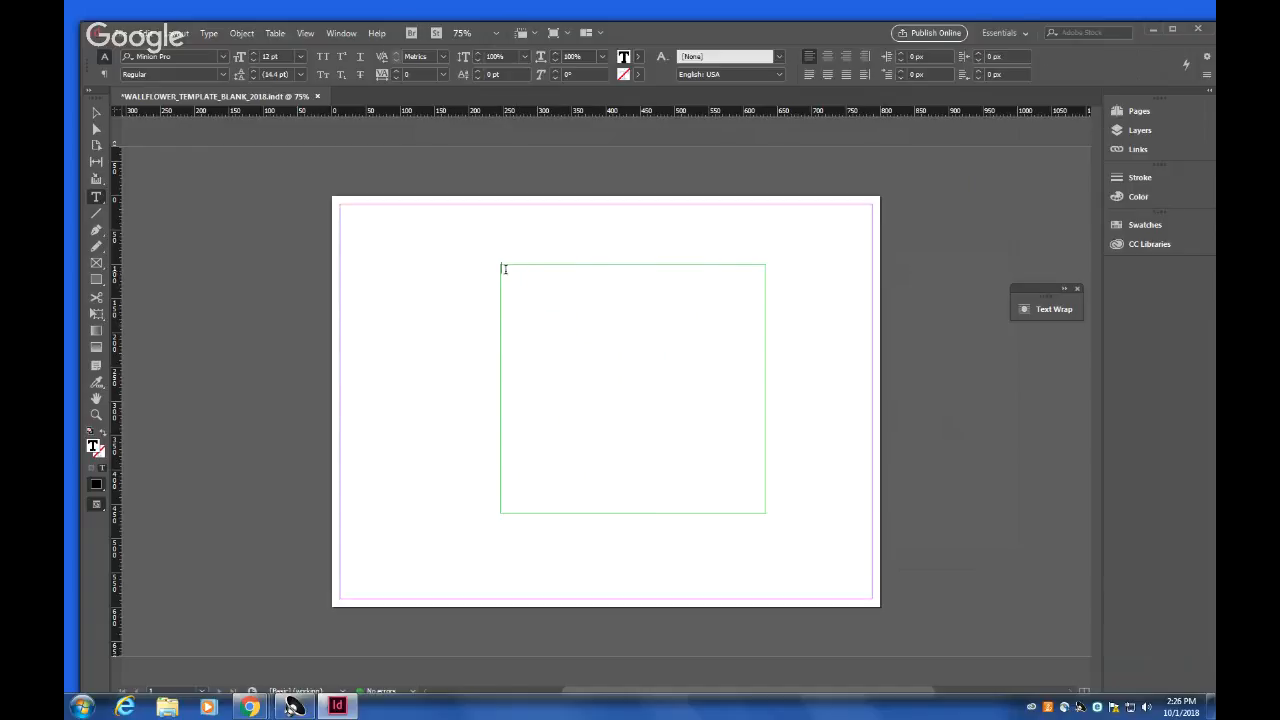
Enter a line of random sample letters in the text frame and delete it again.
text(vasdfasdfasdfasdfasdfasdfasdfasdfasdfasdf)
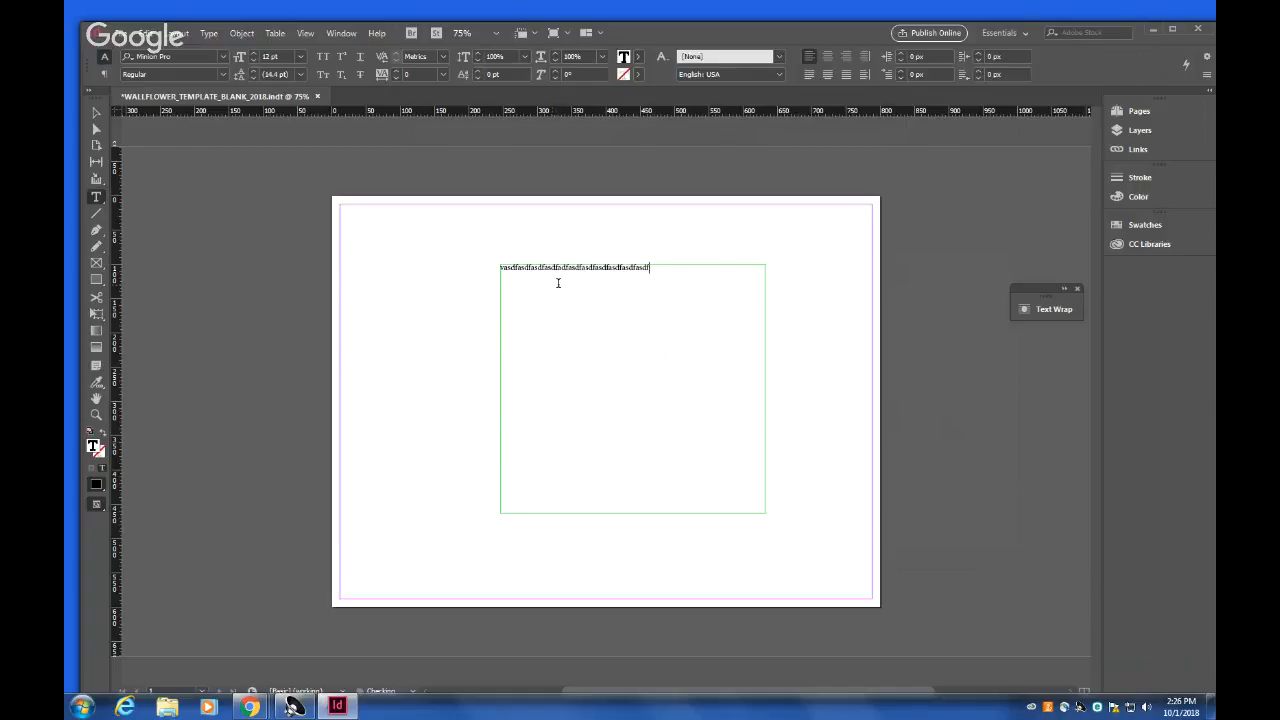
drag(643, 281, 498, 278)
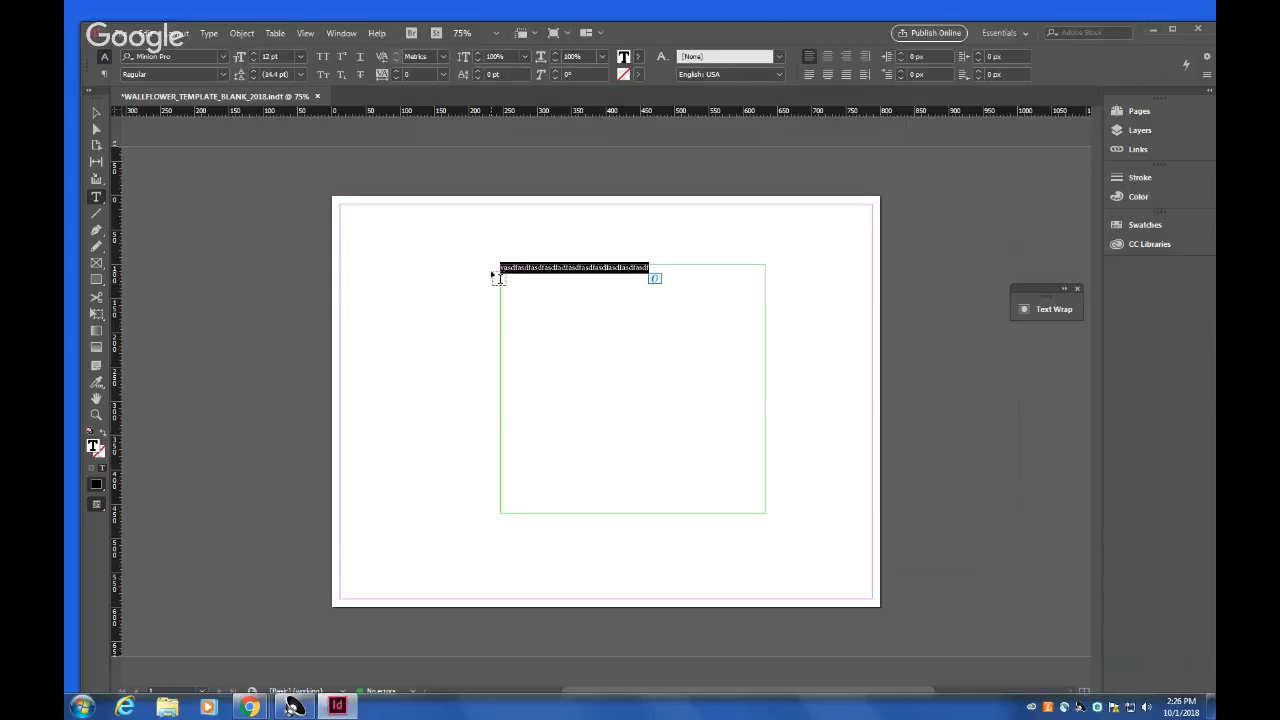
key(BackSpace)
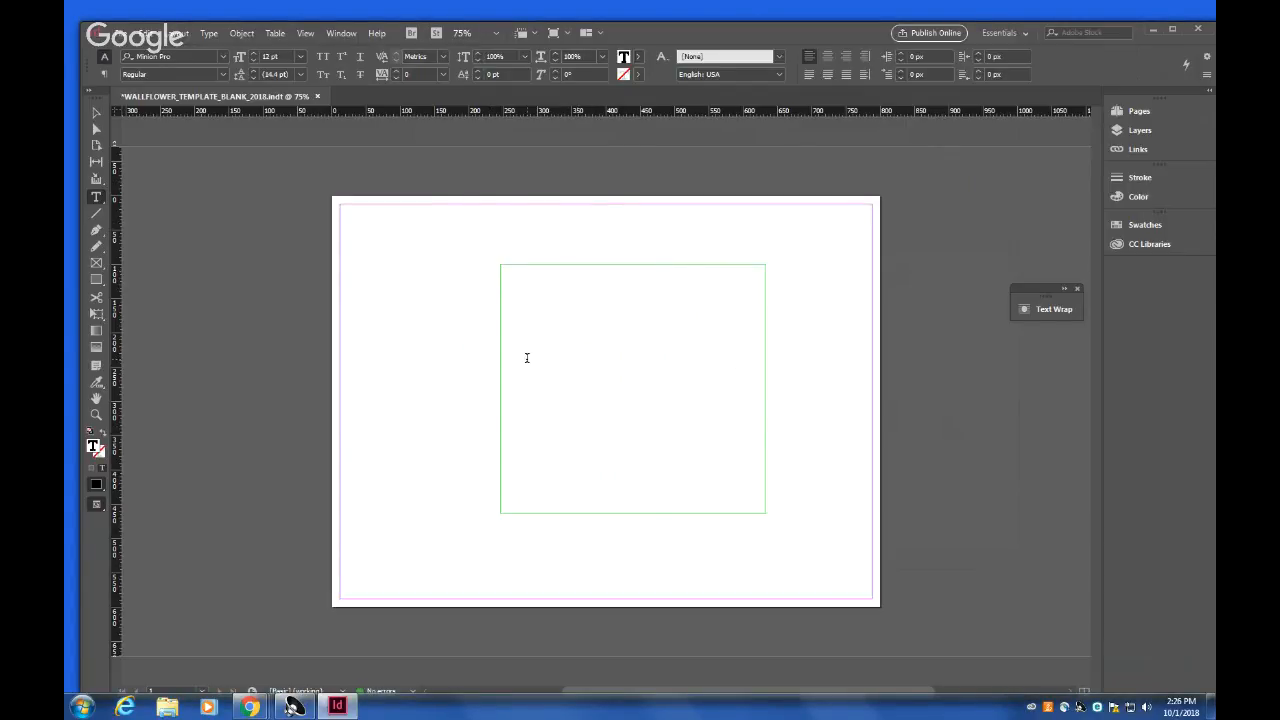
Fill the empty text frame with placeholder text.
click(211, 37)
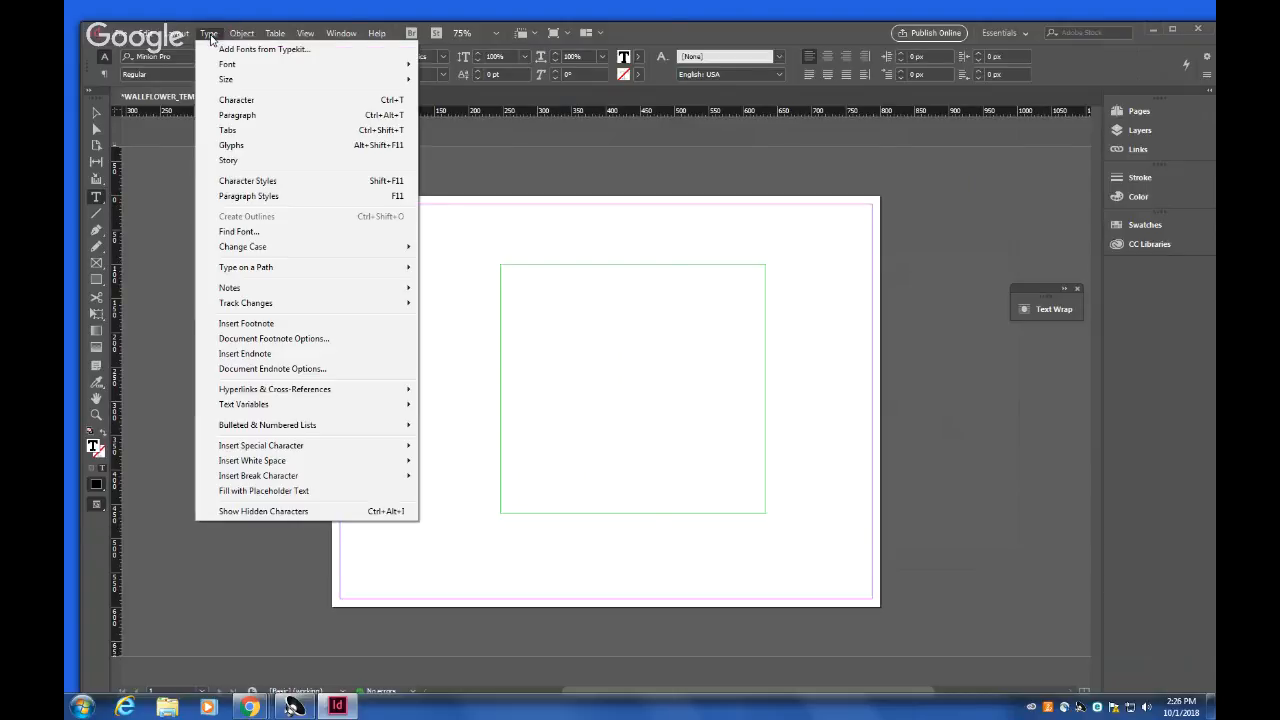
click(260, 491)
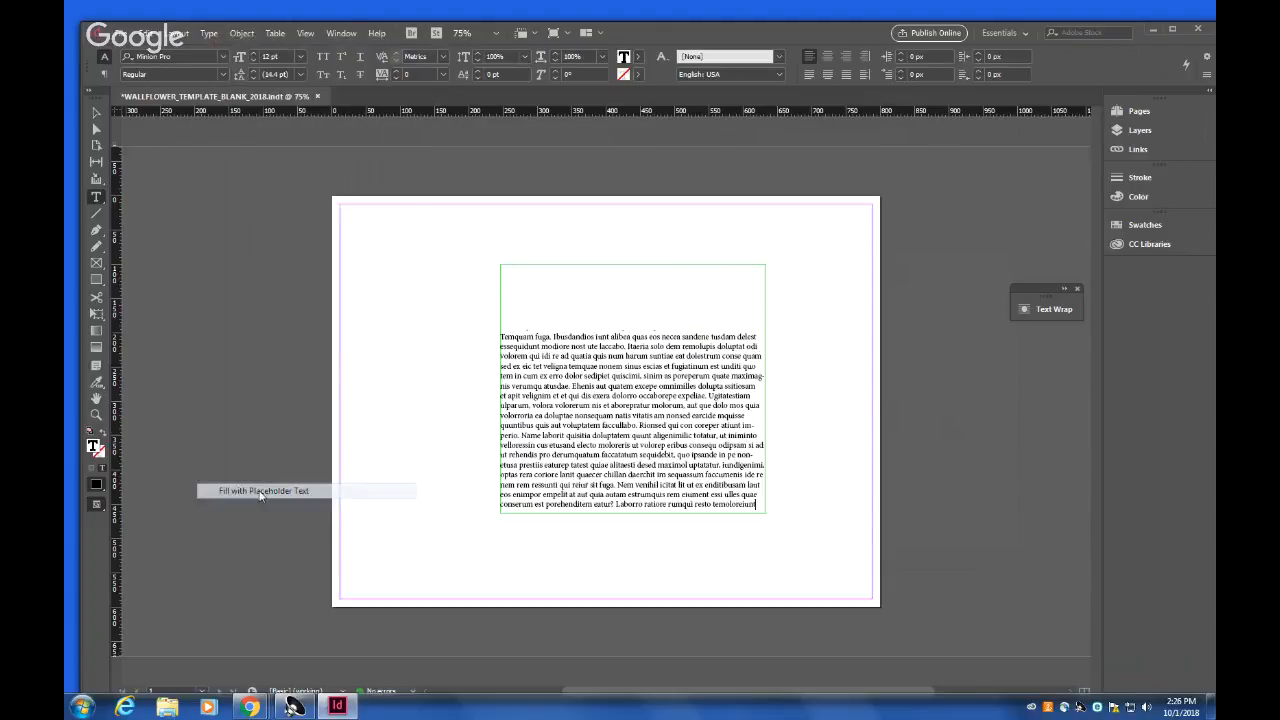
Move the text frame to the left margin at about Y 83 px and widen it to the right margin, about 775 px wide.
click(96, 114)
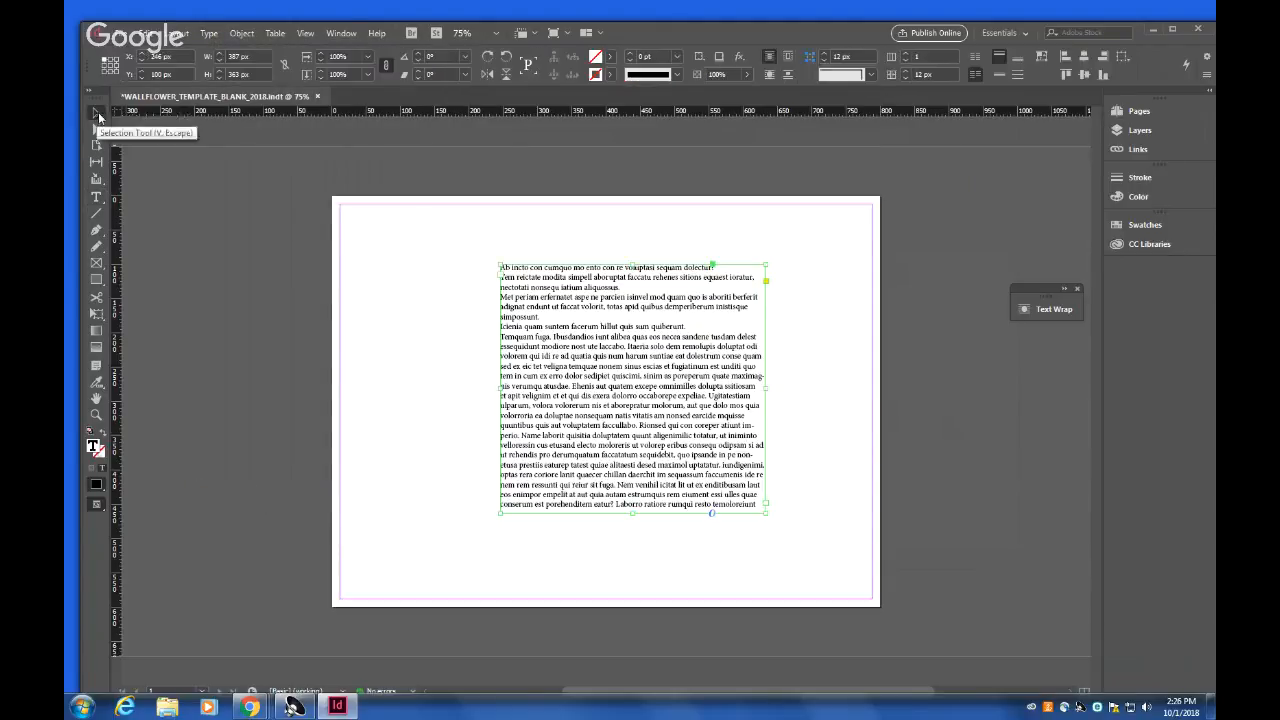
drag(564, 366, 435, 367)
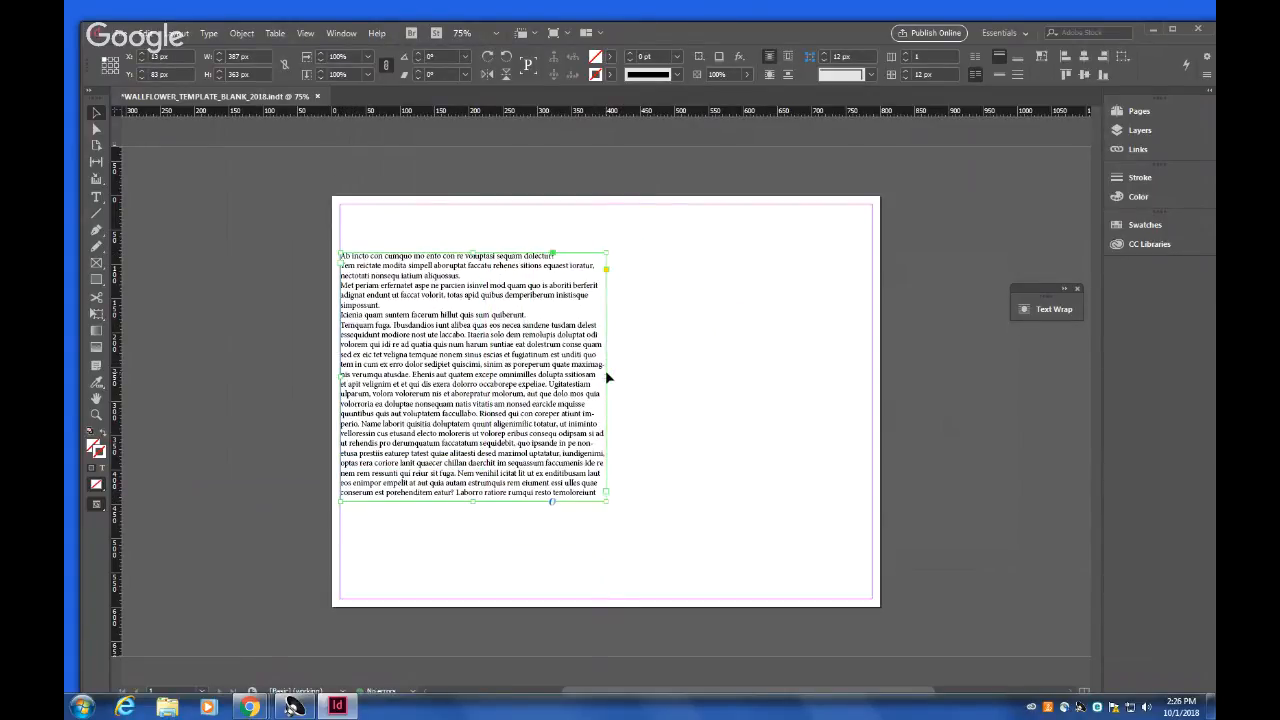
drag(604, 380, 872, 384)
Fill the remaining space of the widened frame with more placeholder text and reselect the frame as an object.
double_click(793, 397)
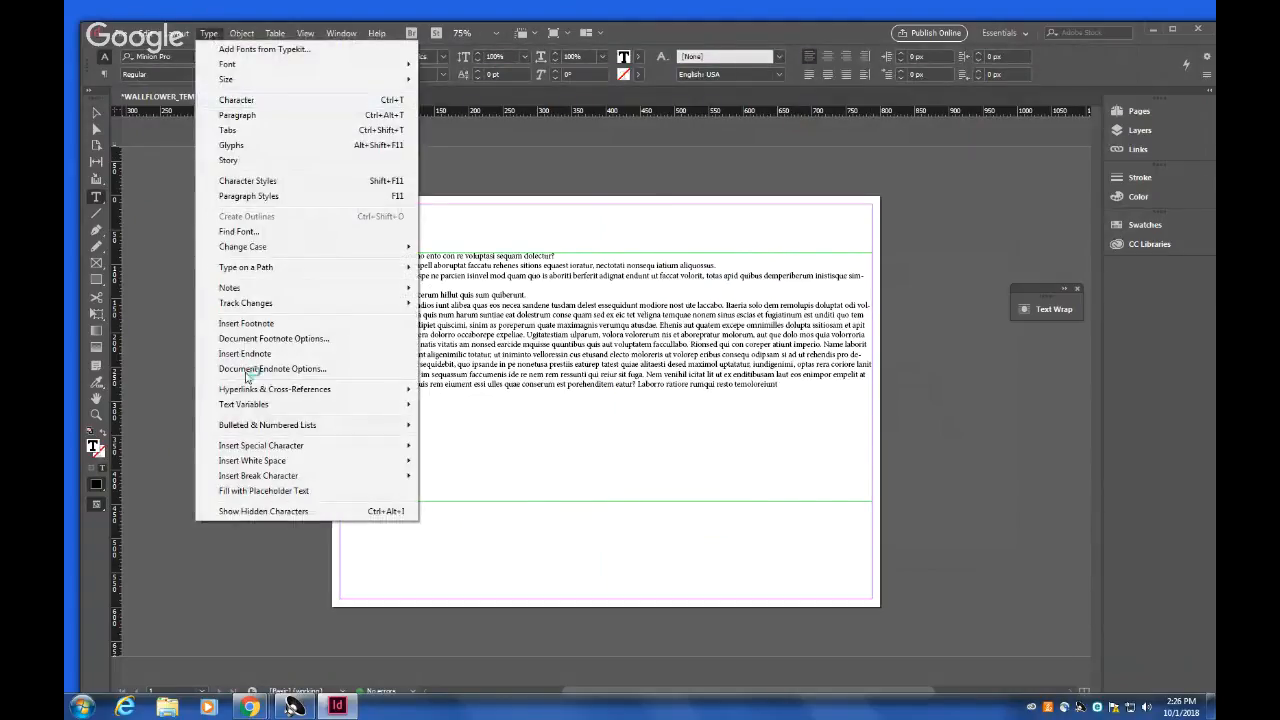
click(252, 491)
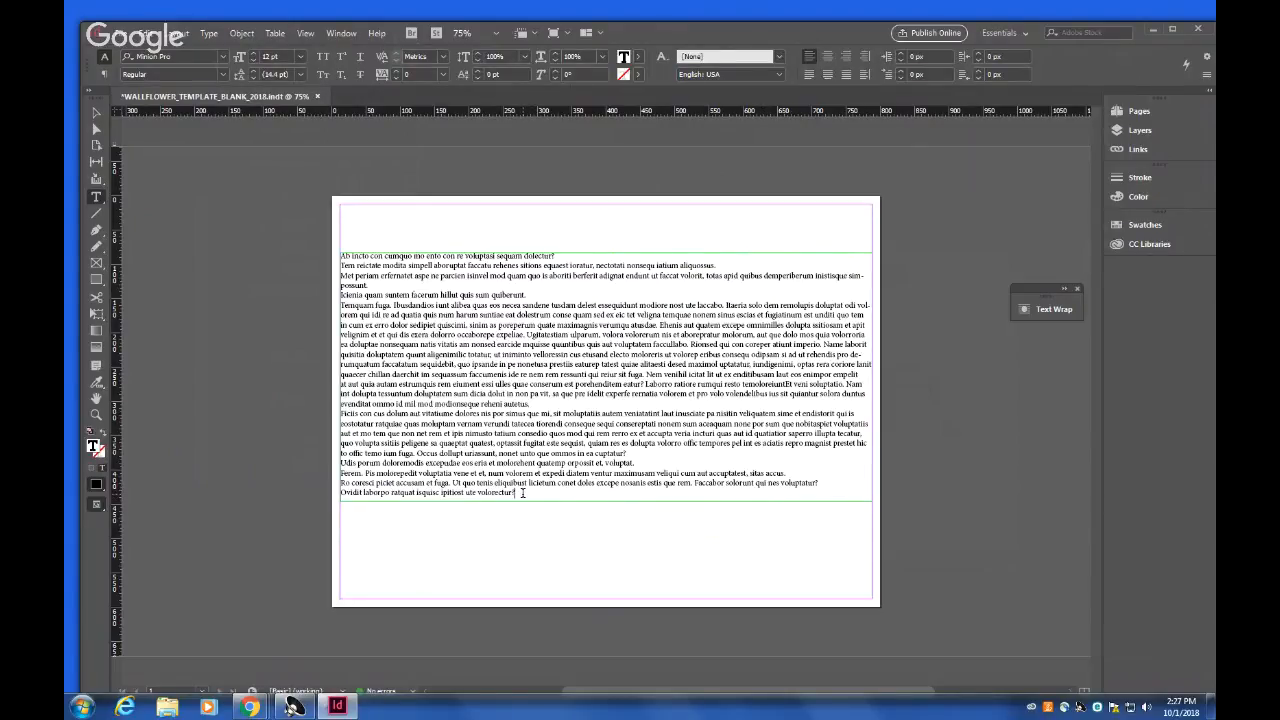
click(98, 113)
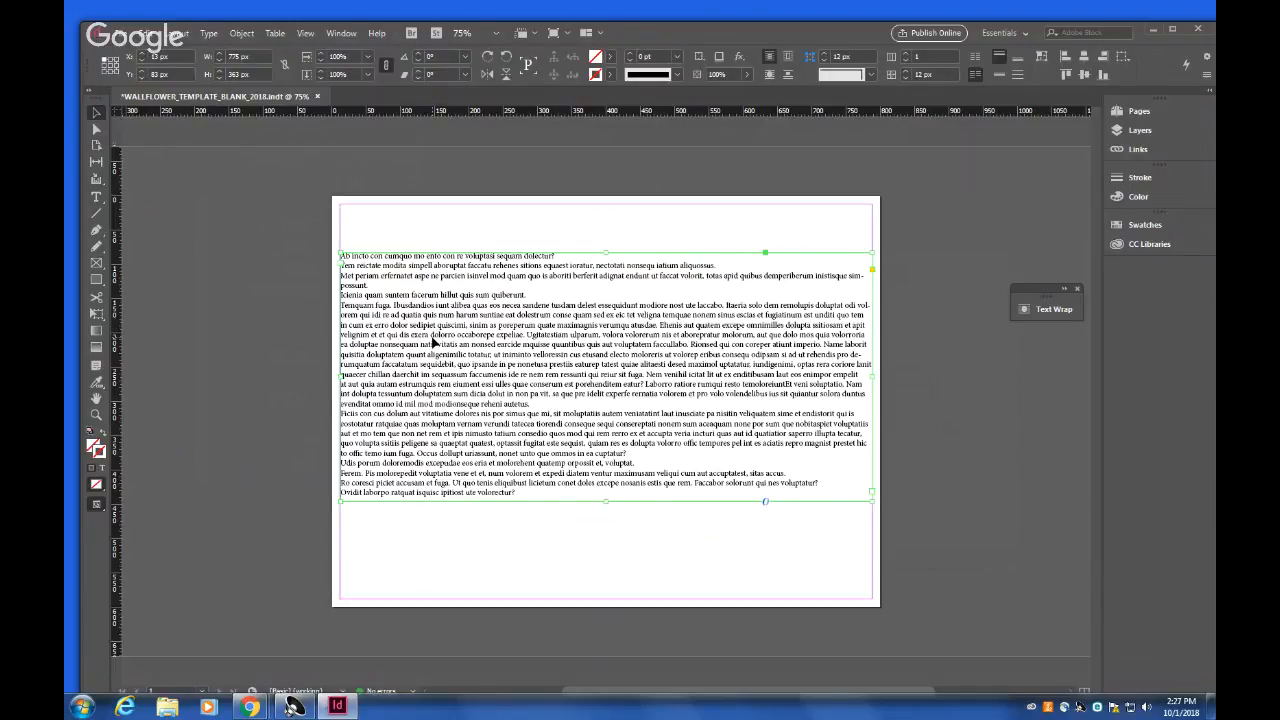
Divide the selected text frame into 4 columns using the paragraph formatting controls.
click(97, 197)
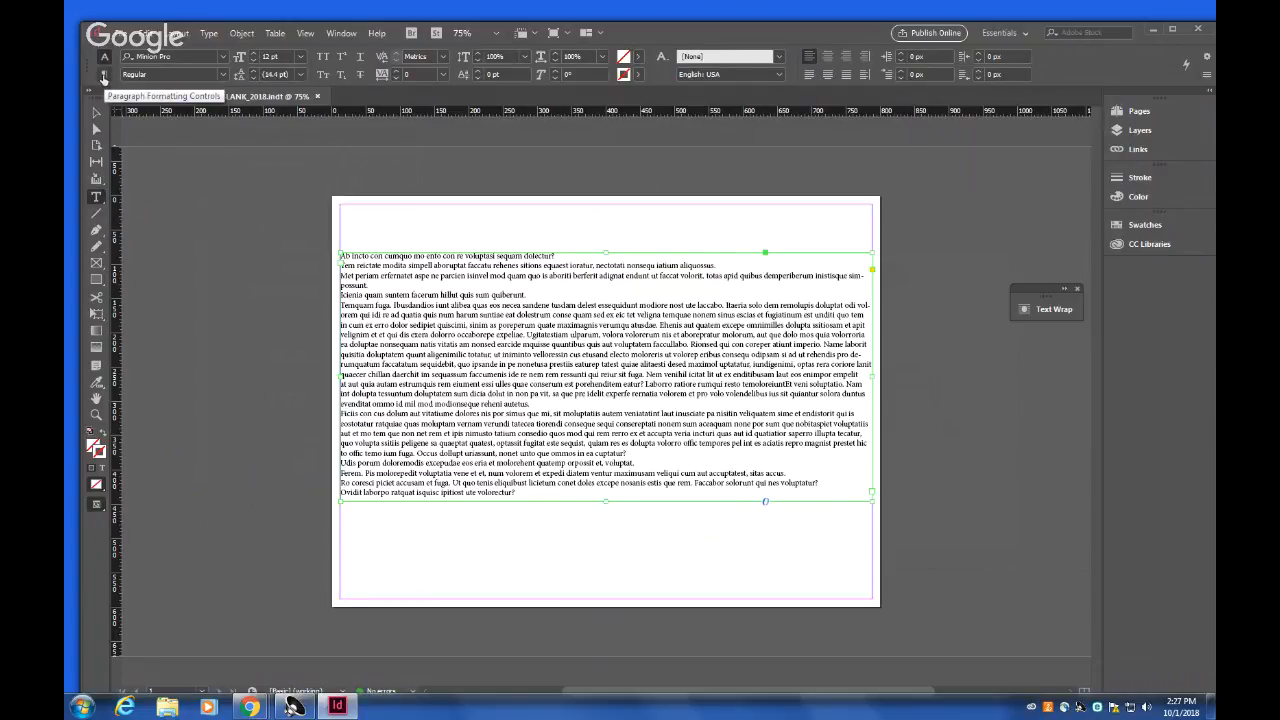
click(103, 76)
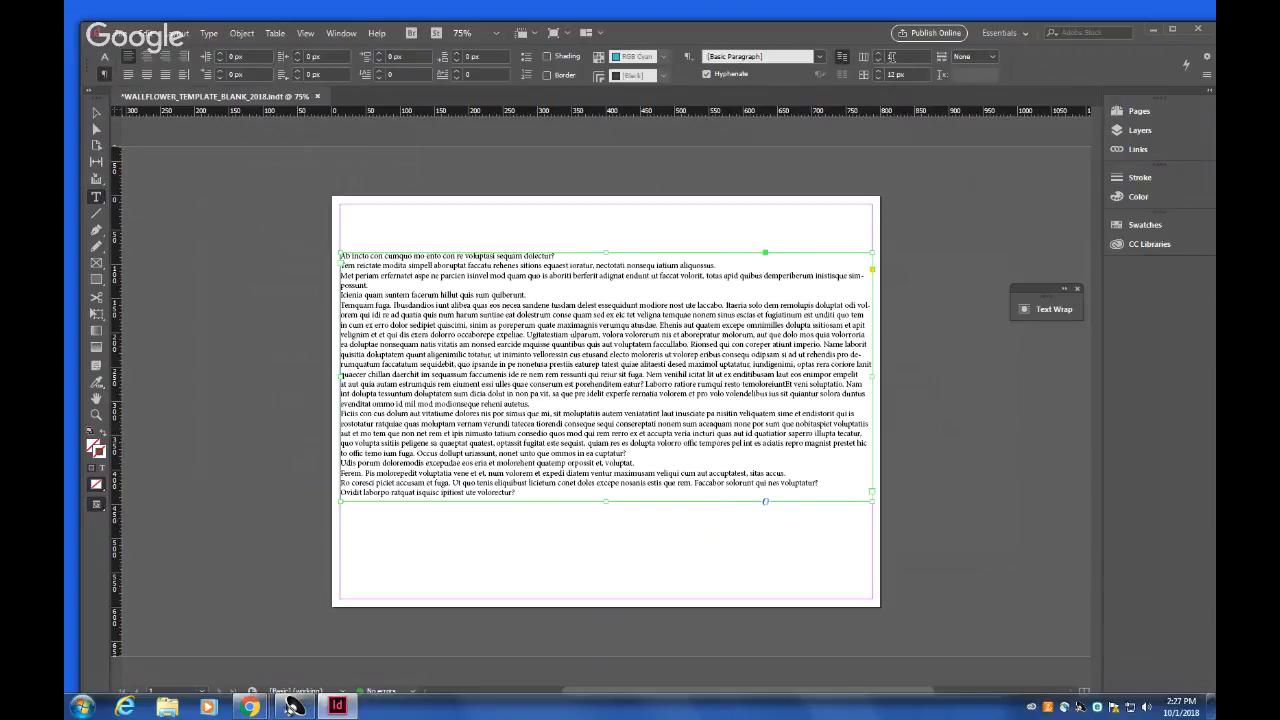
click(878, 53)
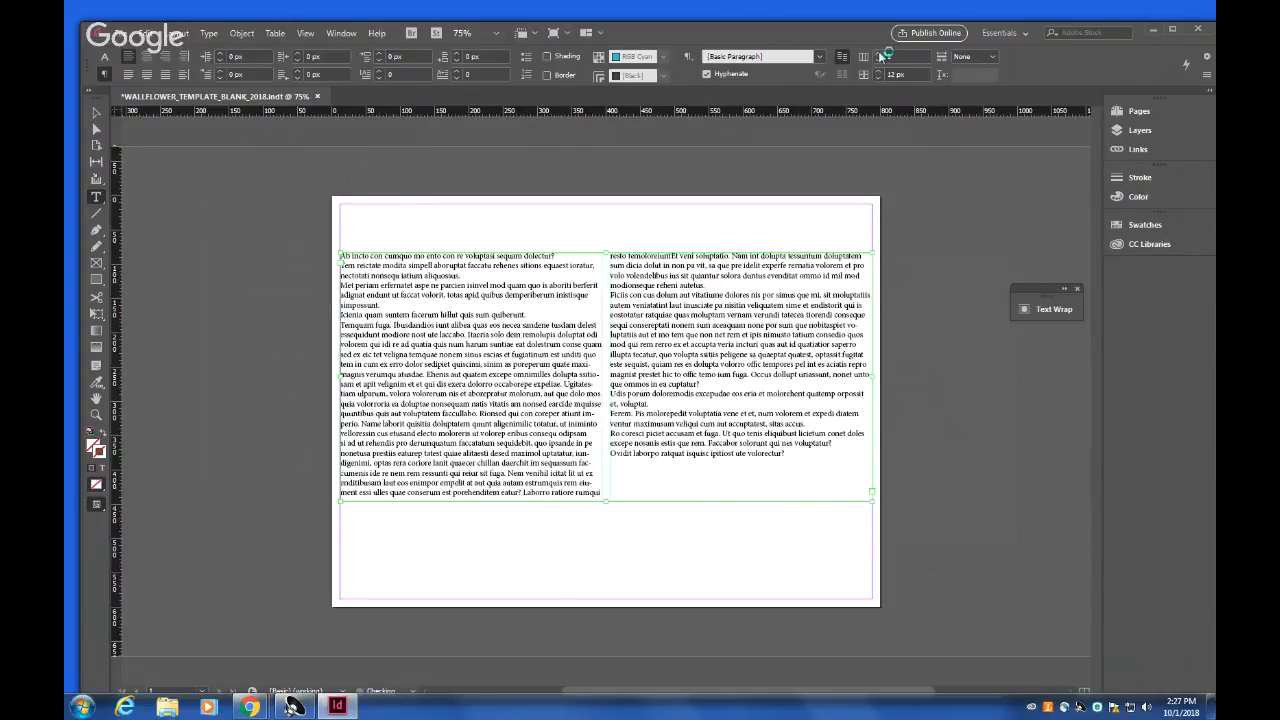
click(880, 55)
click(880, 55)
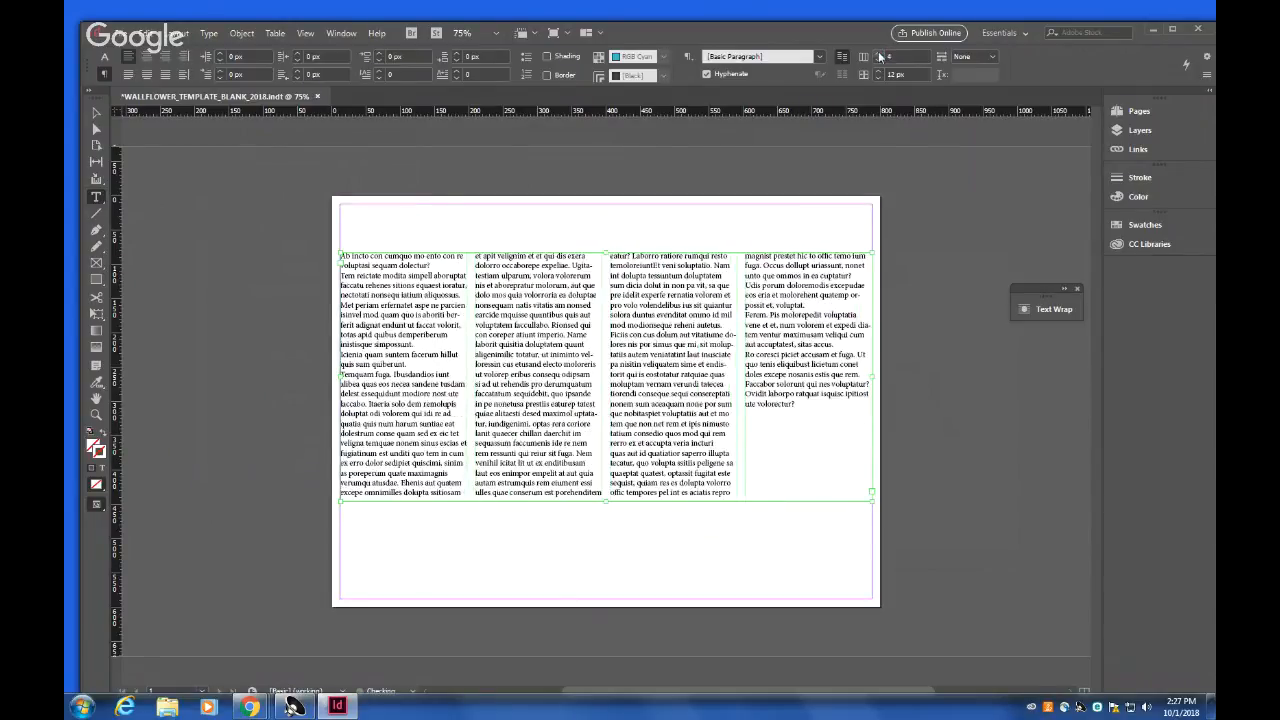
Try 6 columns in the text frame and go back to 4.
click(880, 55)
click(880, 55)
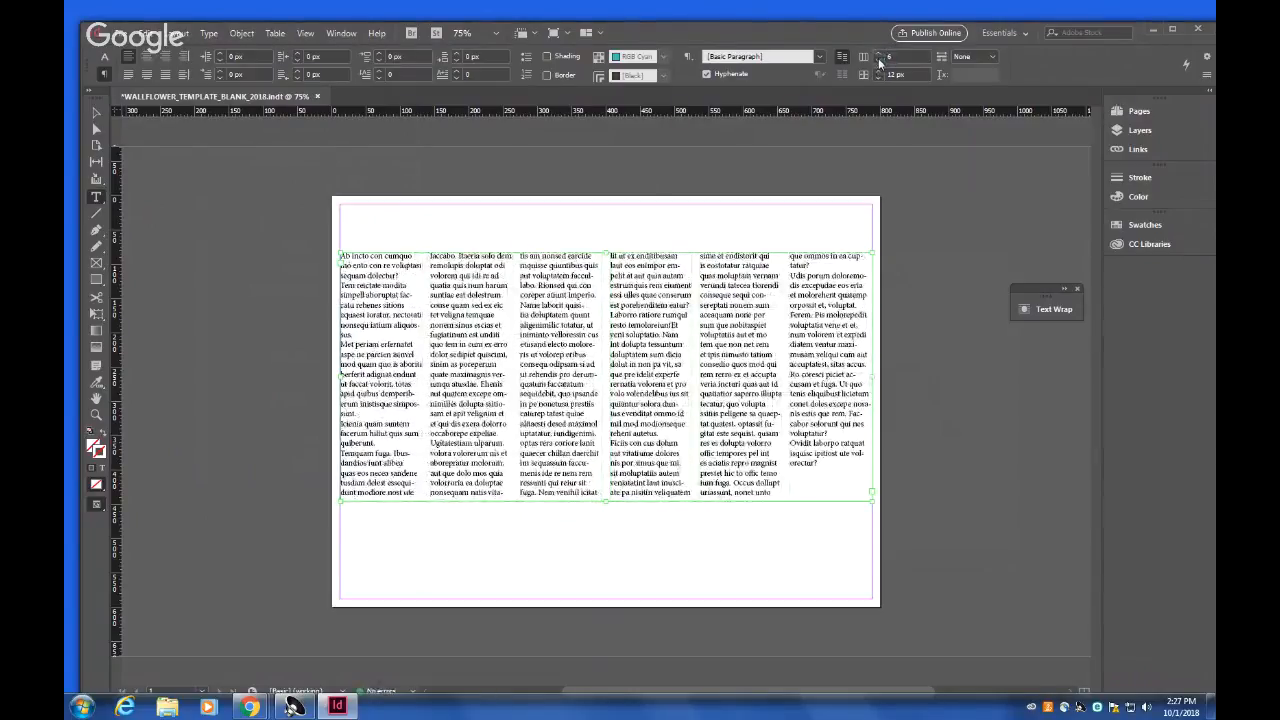
click(879, 60)
click(879, 60)
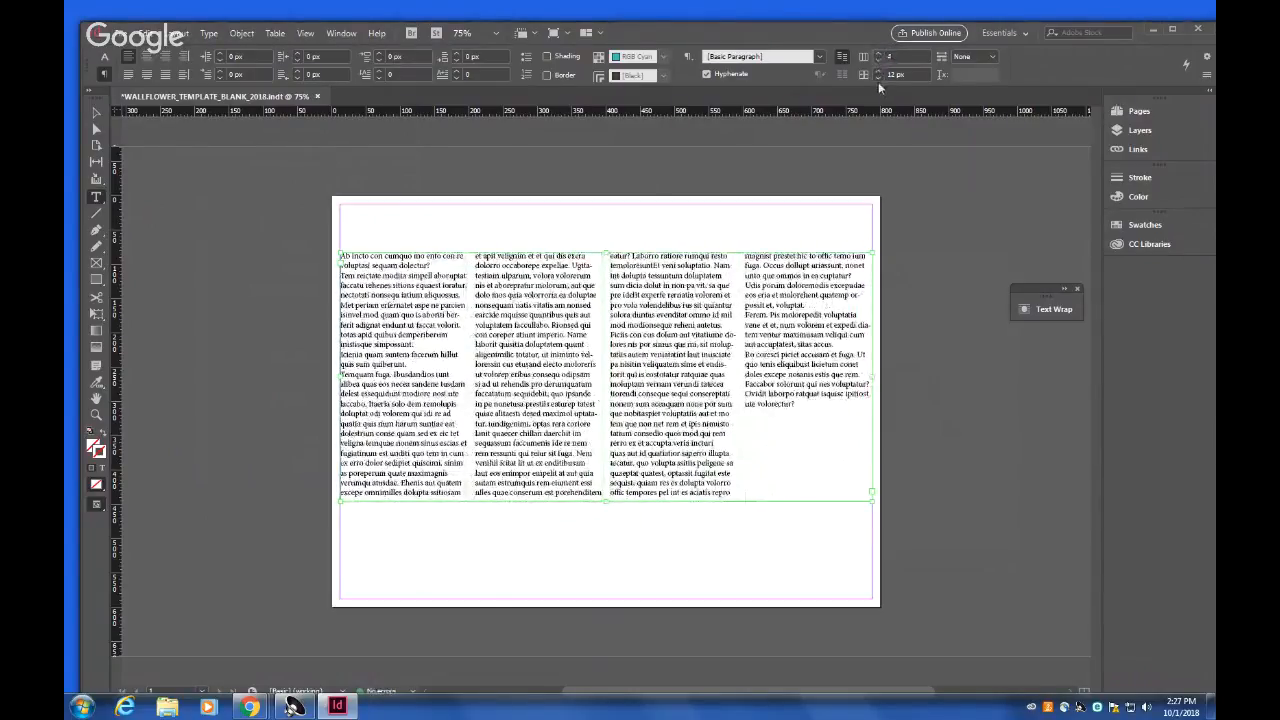
Try narrower gutters between the columns, ending with the gutter widened to 25 px.
click(877, 77)
click(877, 77)
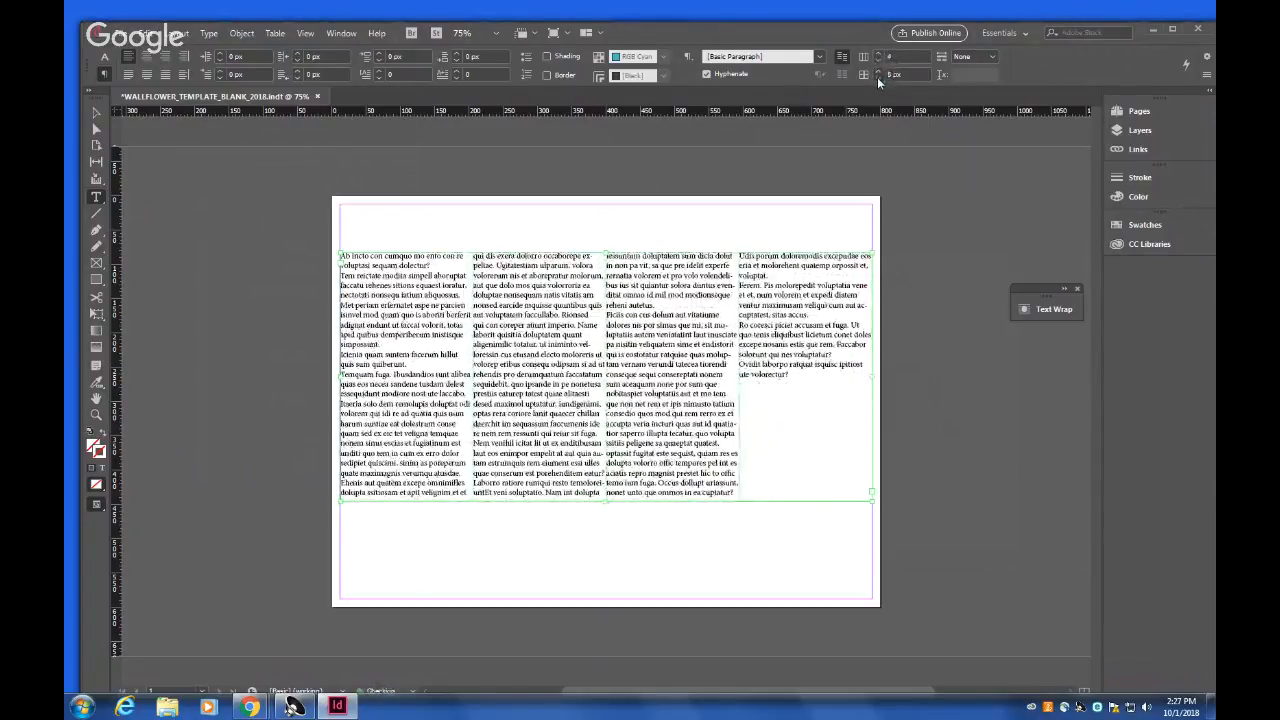
click(877, 77)
click(877, 77)
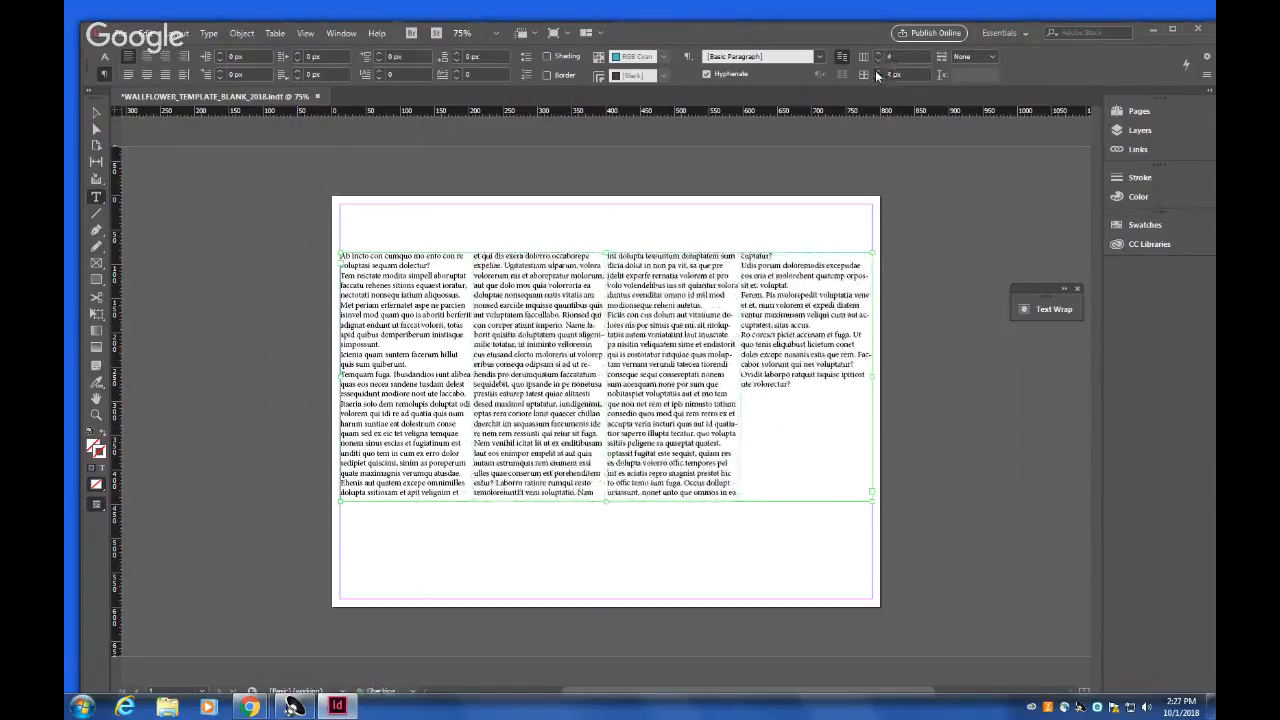
click(877, 77)
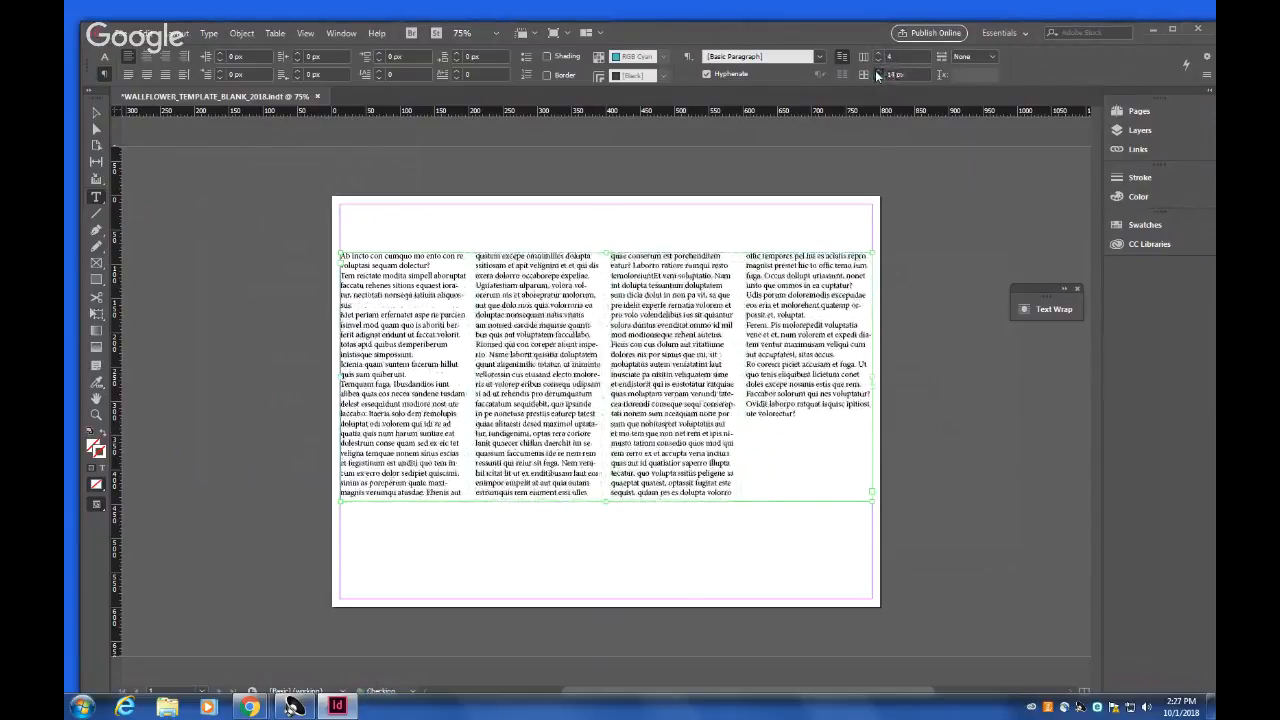
click(877, 77)
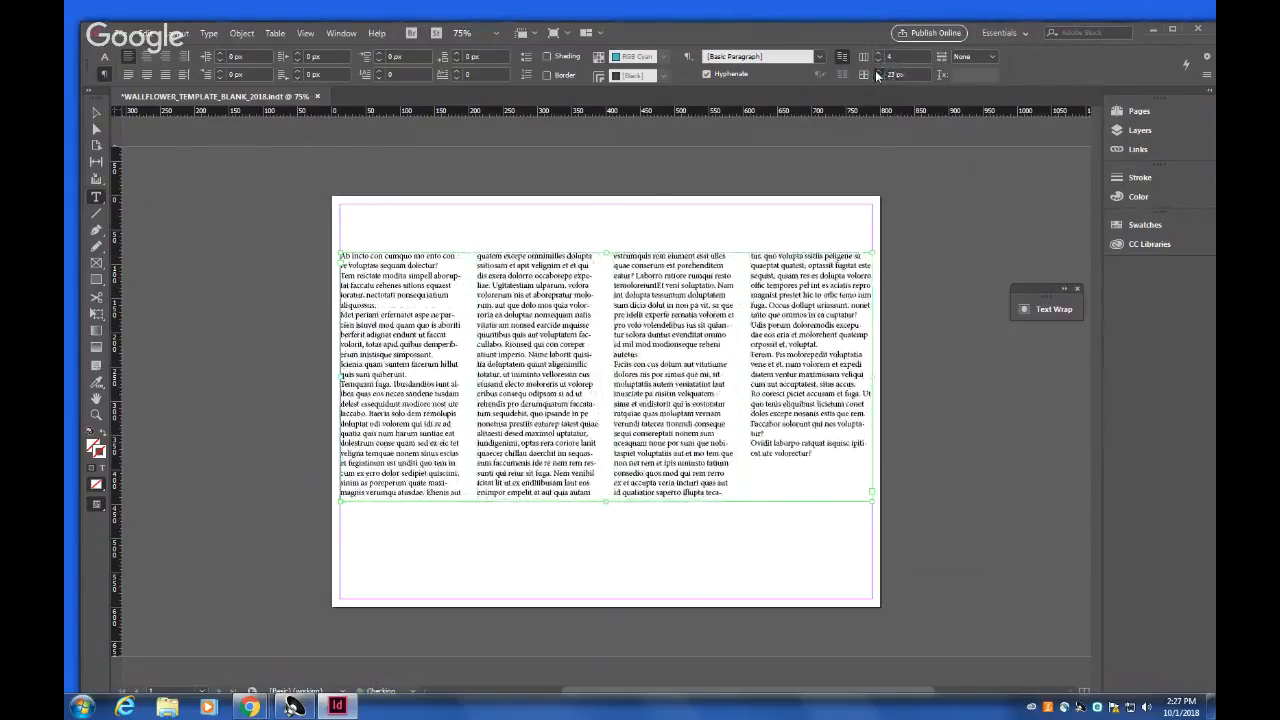
Move the four-column text frame slightly down the page, keeping it between the side margins.
click(97, 113)
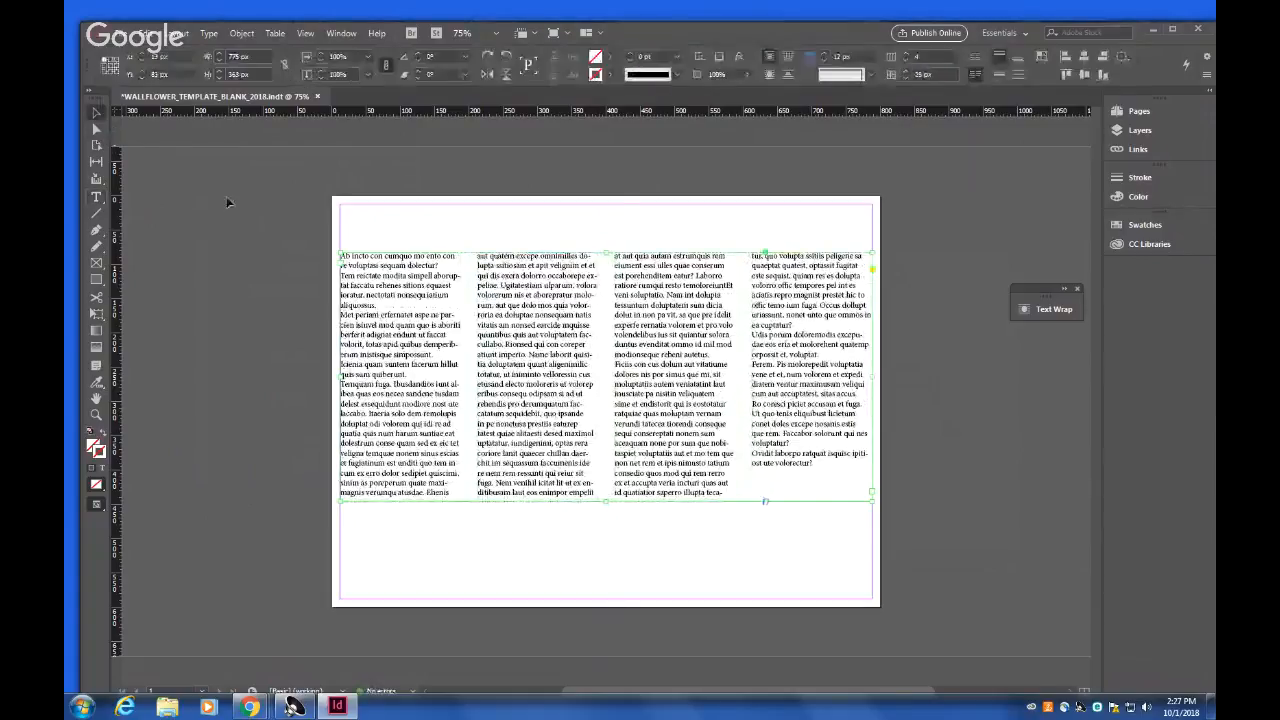
drag(533, 329, 533, 407)
drag(535, 357, 533, 312)
Select all the text in the four columns and show the character formatting controls.
double_click(818, 471)
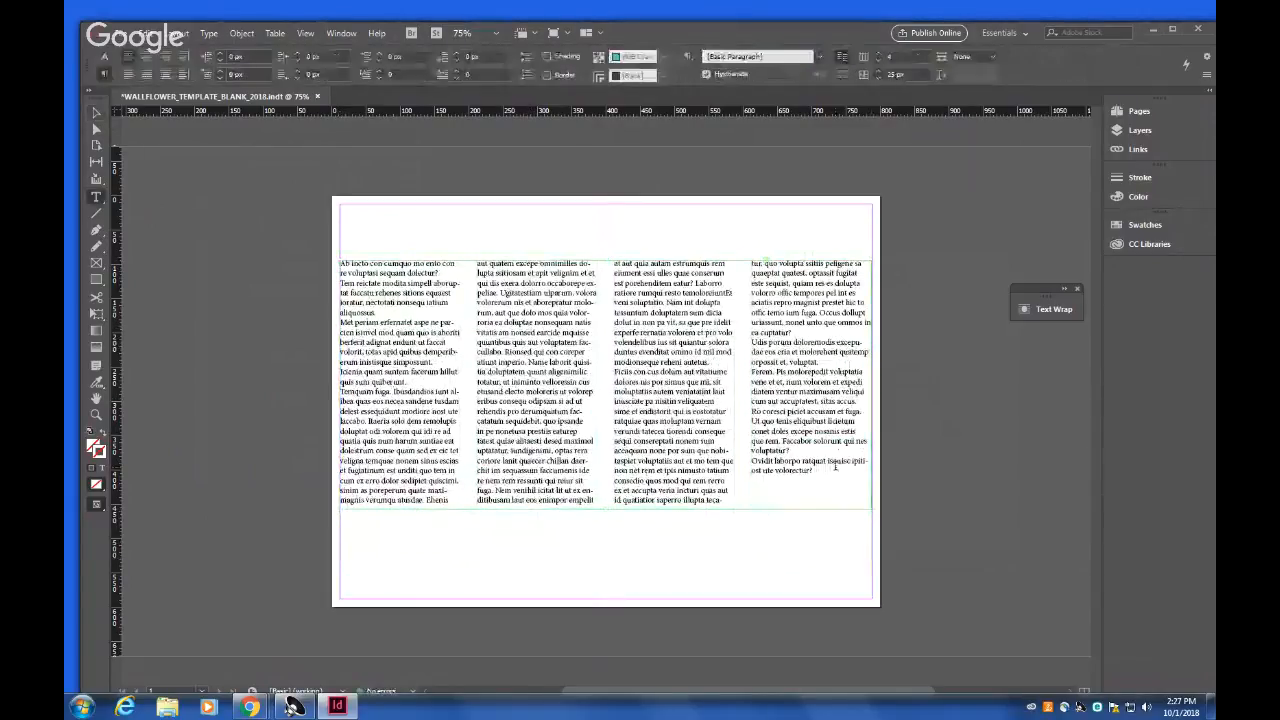
drag(818, 471, 337, 263)
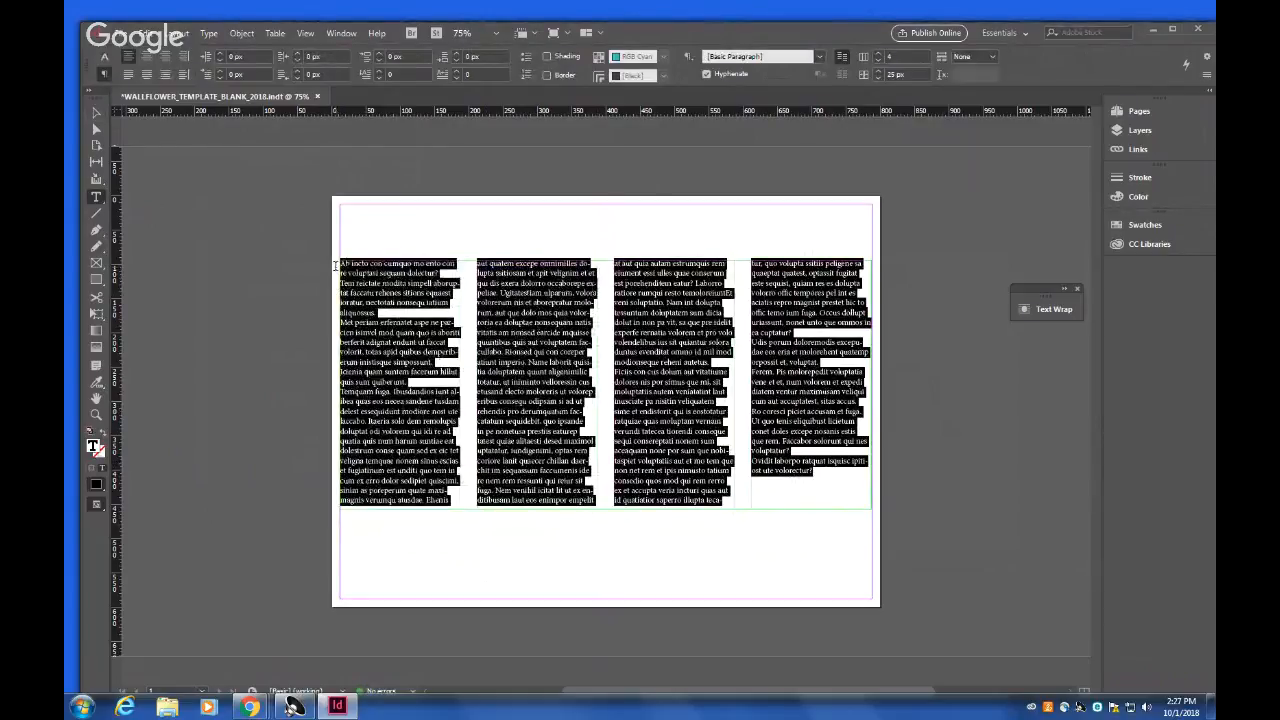
click(106, 58)
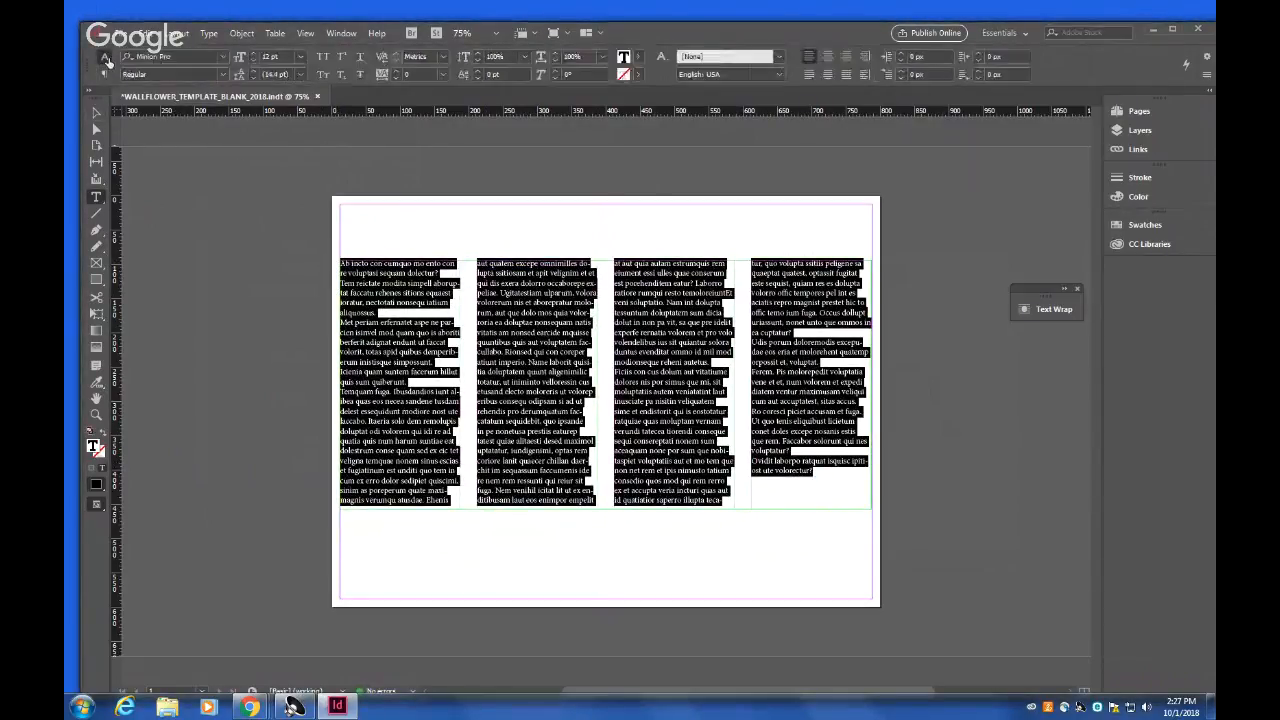
Search the fonts for "adobe casl" and "casl", and clear the search.
click(175, 57)
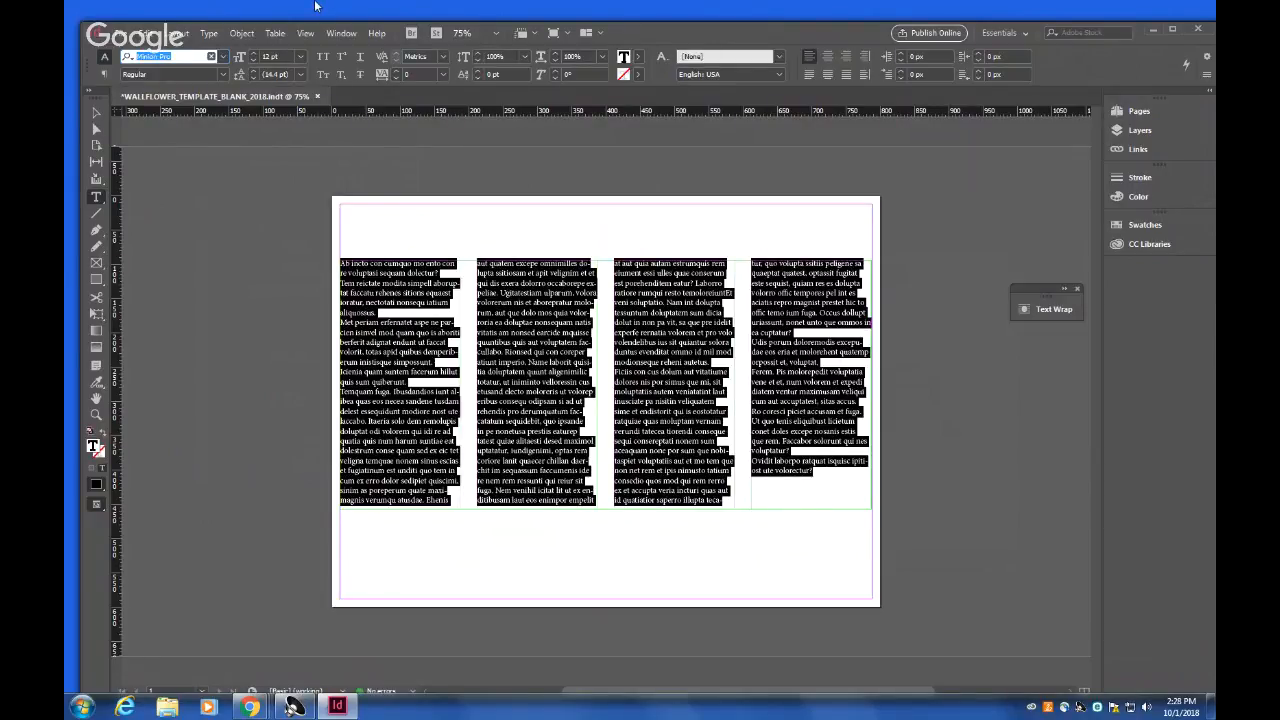
text(adobe casl)
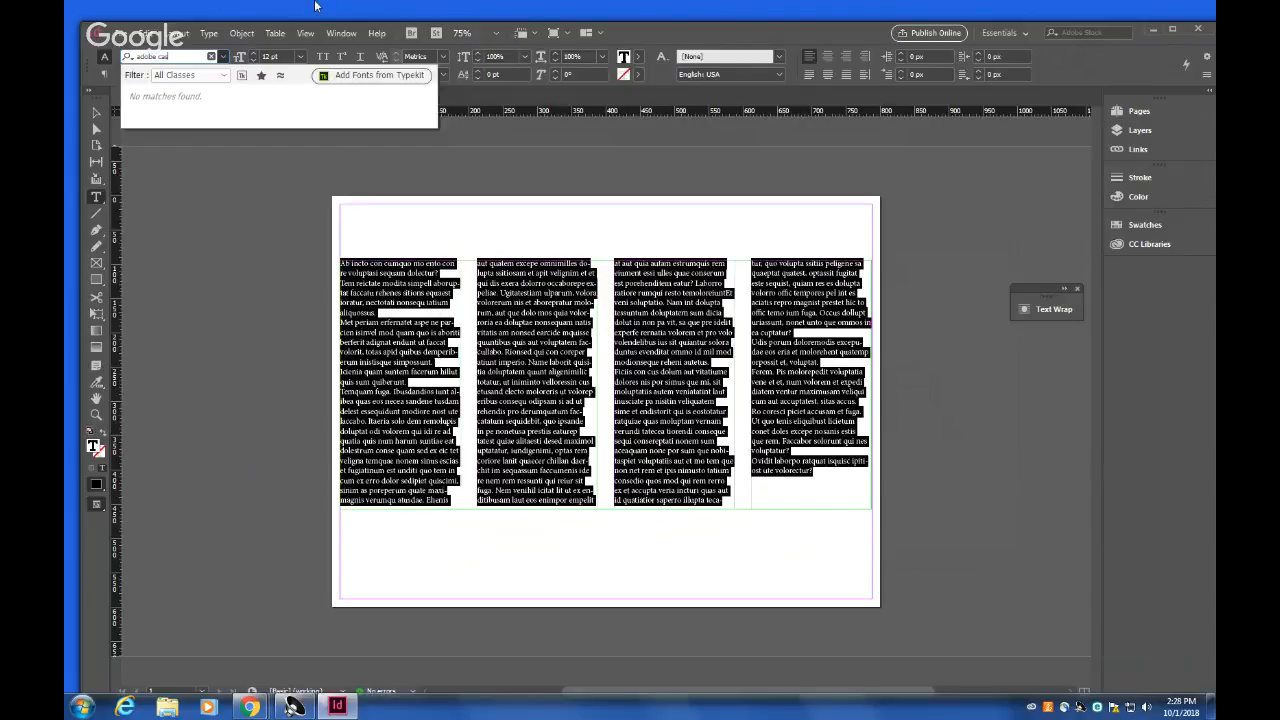
key(BackSpace)
key(BackSpace)
key(BackSpace)
key(BackSpace)
key(BackSpace)
key(BackSpace)
key(BackSpace)
key(BackSpace)
key(BackSpace)
key(BackSpace)
text(casl)
key(BackSpace)
key(BackSpace)
text(sl)
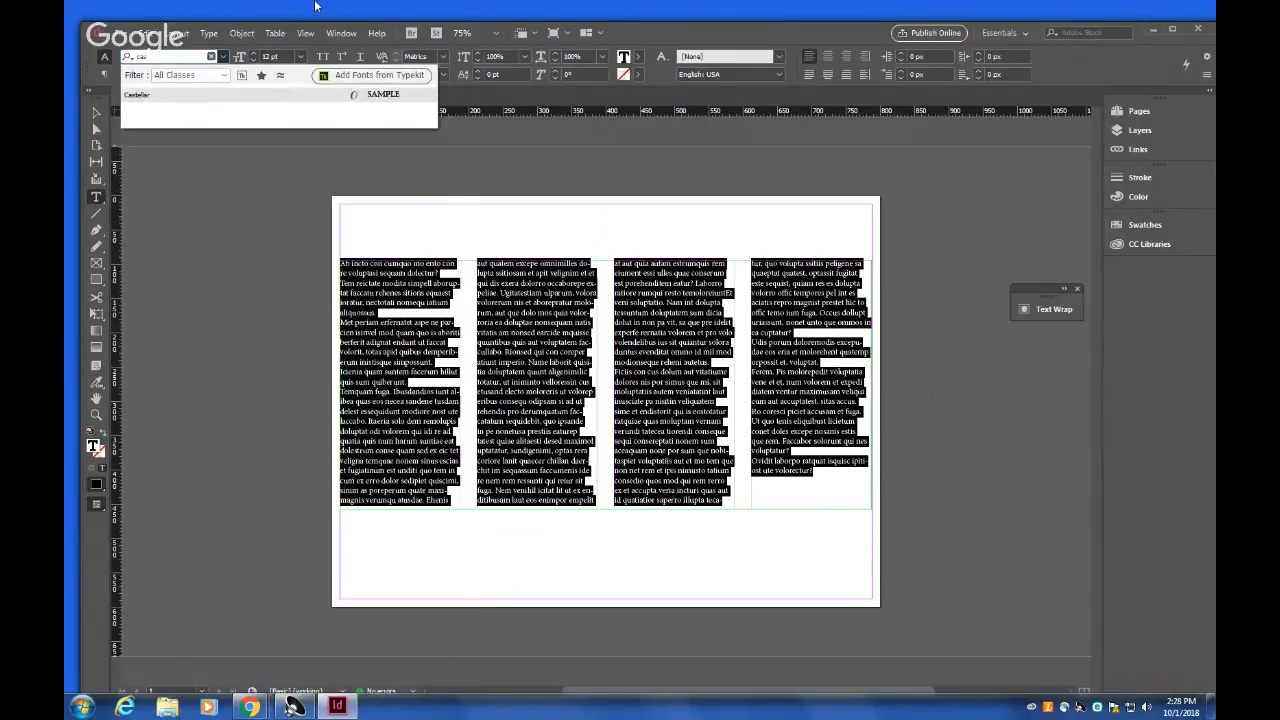
key(BackSpace)
key(BackSpace)
key(BackSpace)
key(BackSpace)
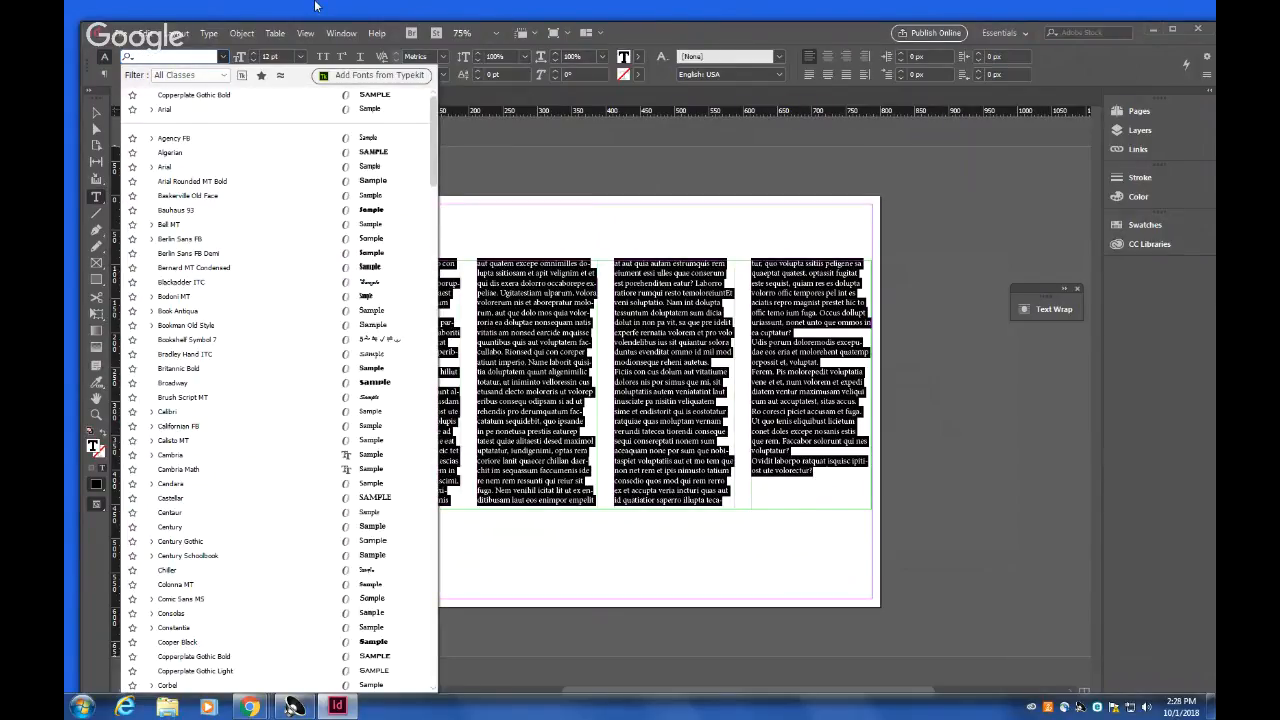
Find the Arial fonts and apply Arial Regular to all the selected text, ending with the text deselected.
text(arial)
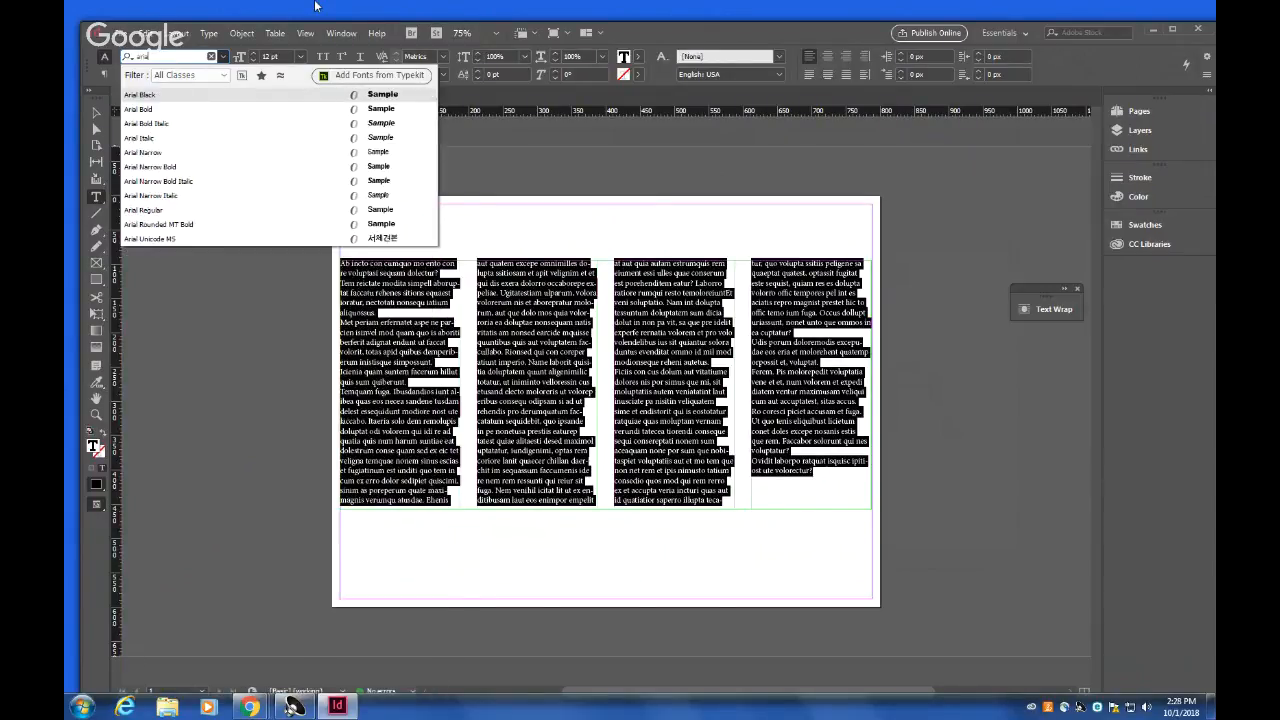
key(Down)
key(Down)
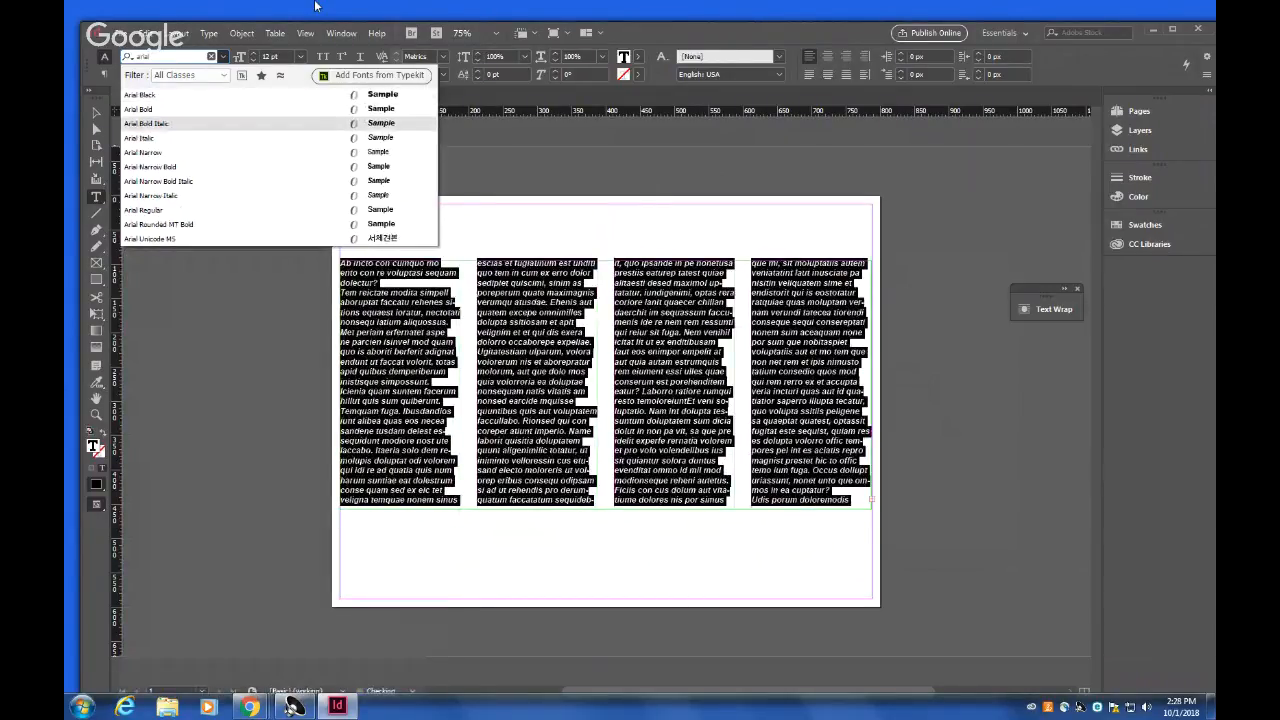
key(Down)
key(Down)
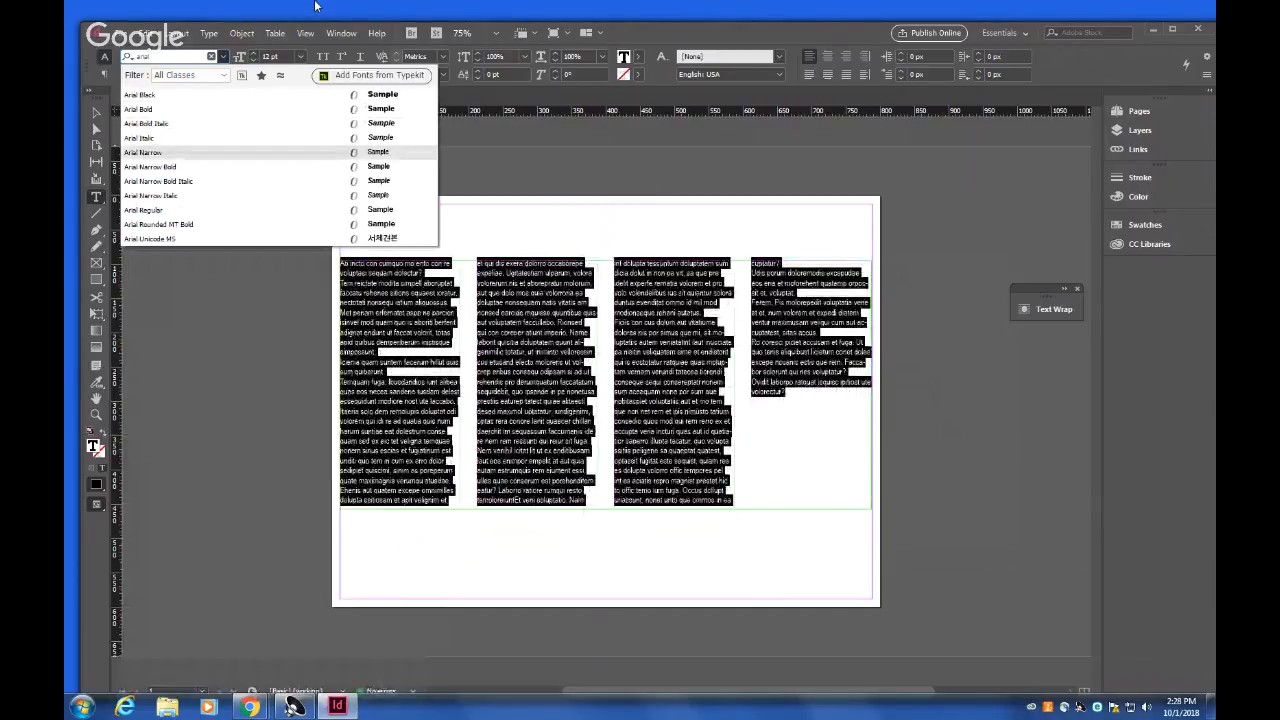
key(Down)
key(Down)
key(Down)
key(Down)
key(Return)
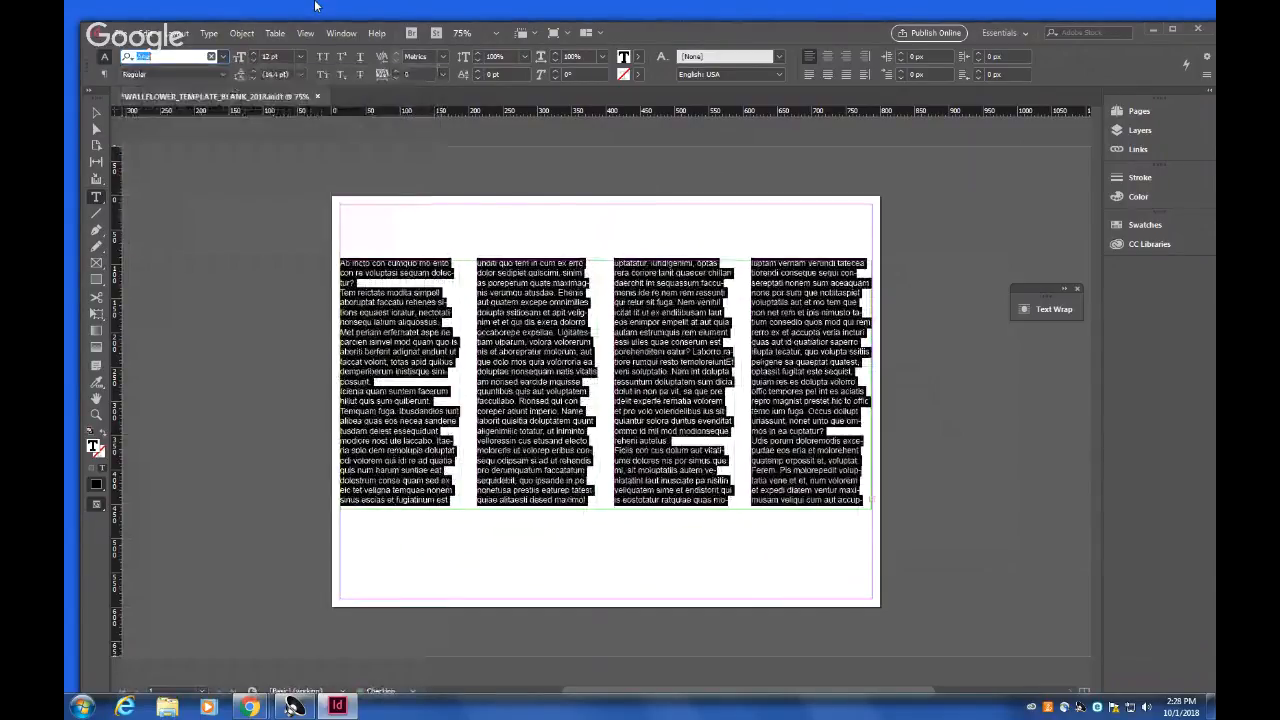
click(604, 297)
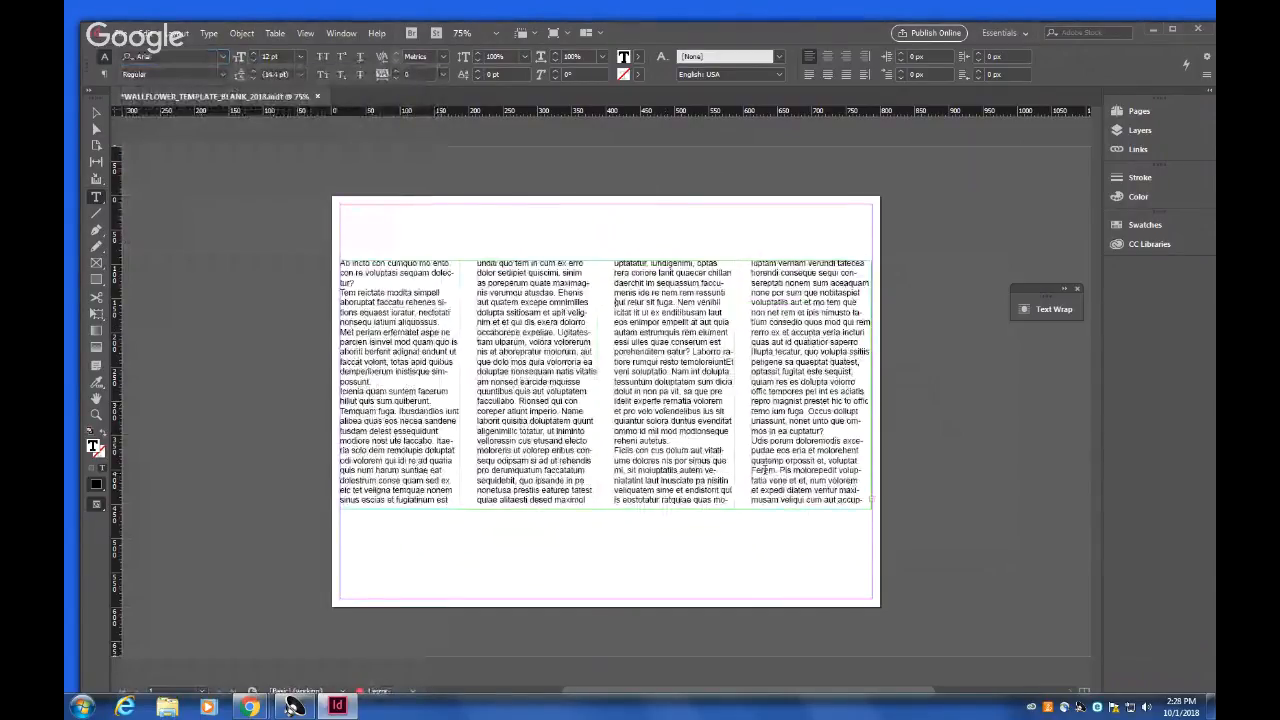
Select all the text in the four columns and cycle through a series of fonts, including Baskerville Old Face, Book Antiqua and Bookman Old Style.
drag(862, 500, 237, 140)
click(167, 56)
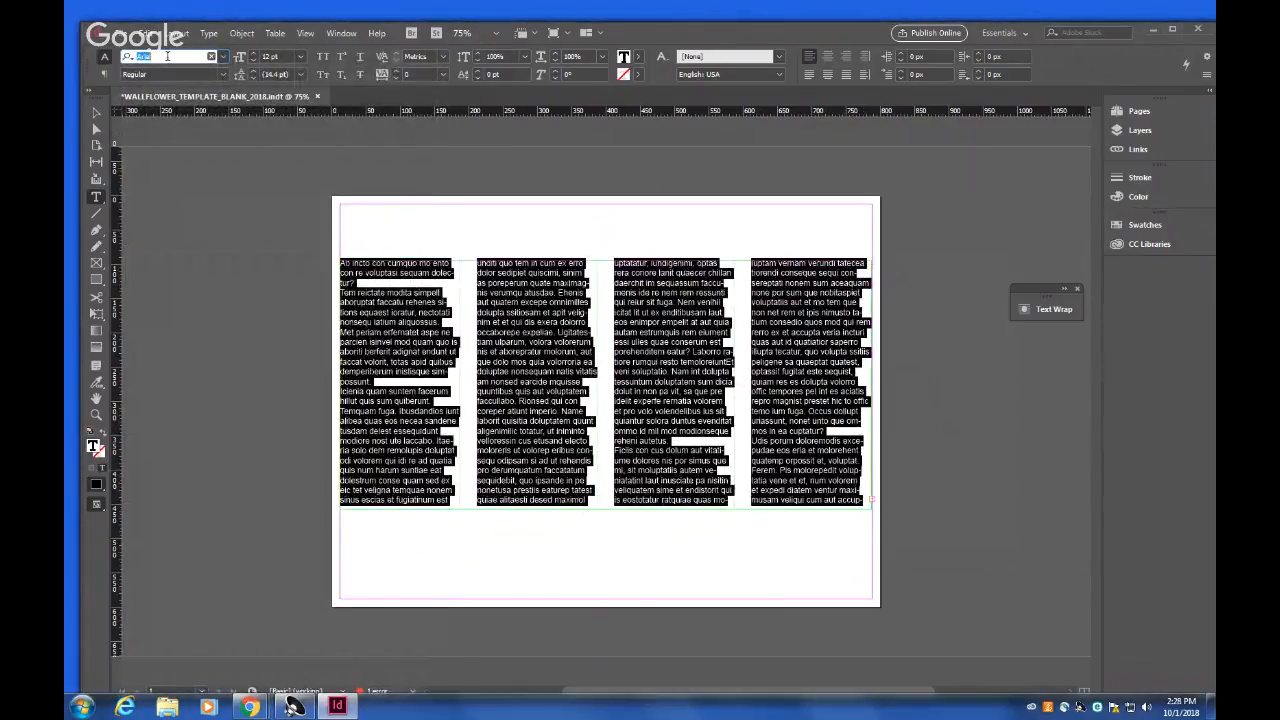
key(Down)
key(Down)
key(Down)
key(Down)
key(Down)
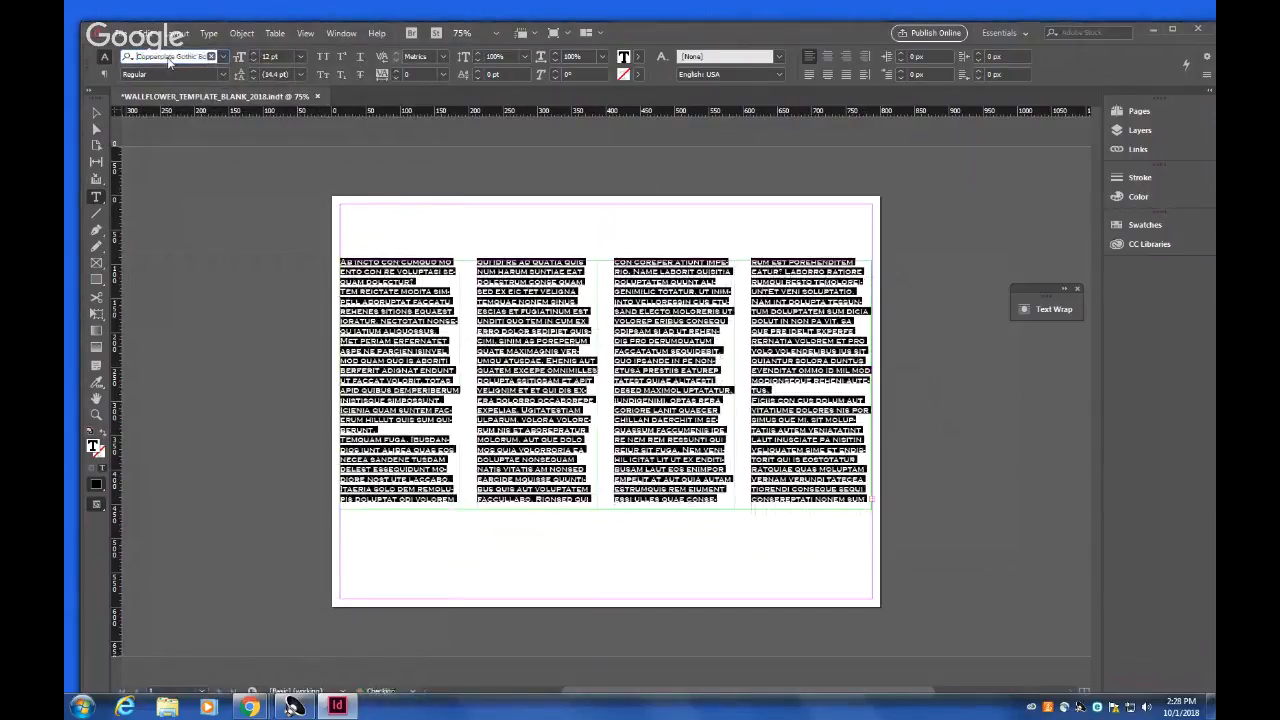
key(Down)
key(Down)
key(Down)
key(Down)
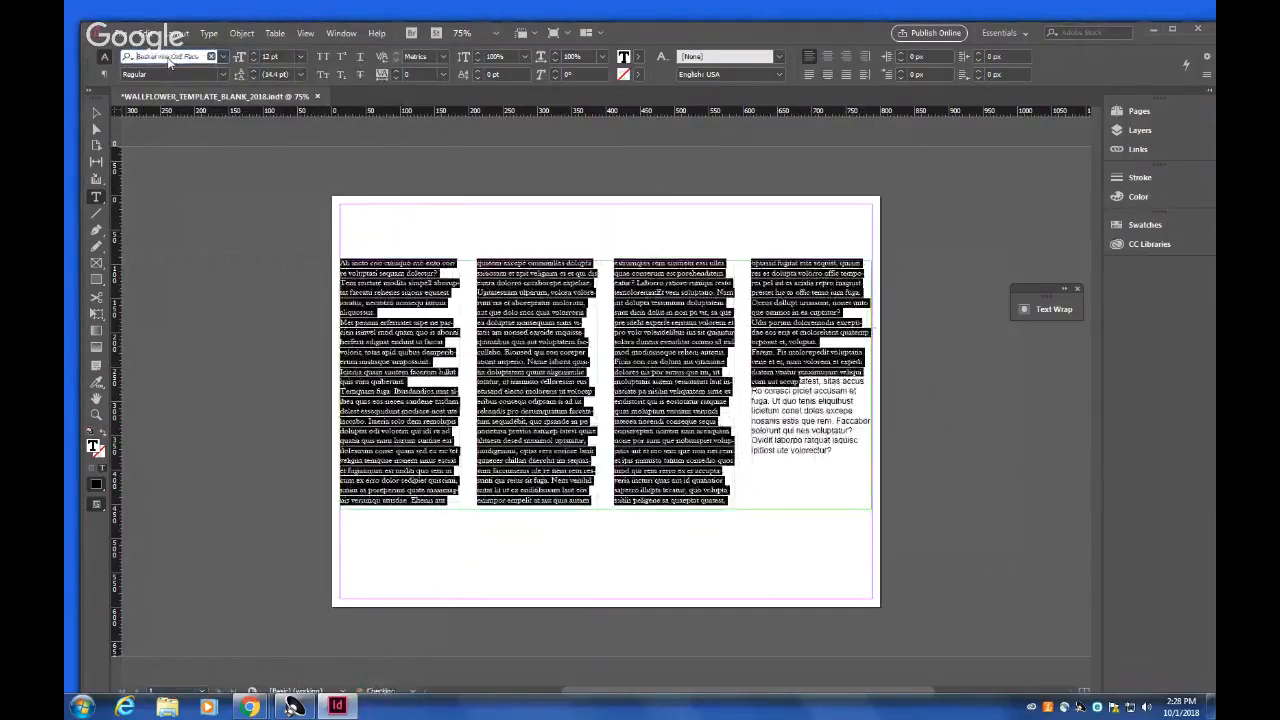
key(Down)
key(Down)
key(Down)
key(Down)
key(Down)
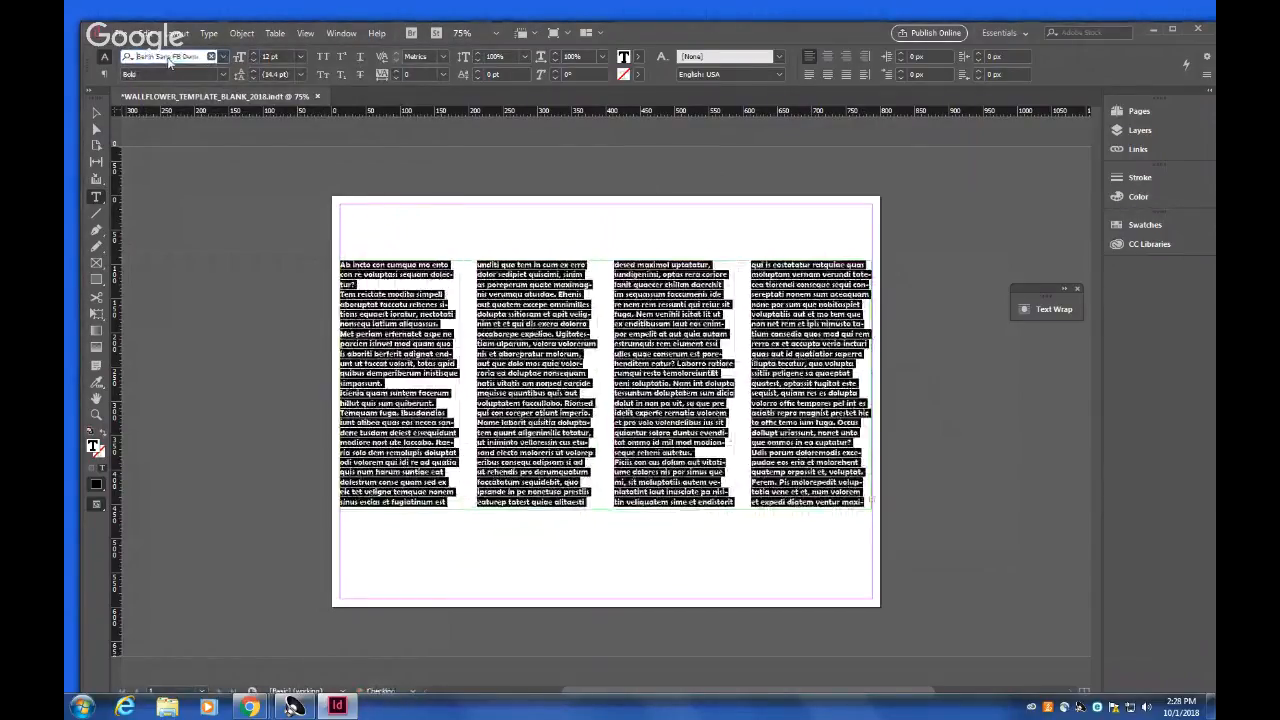
key(Down)
key(Down)
key(Down)
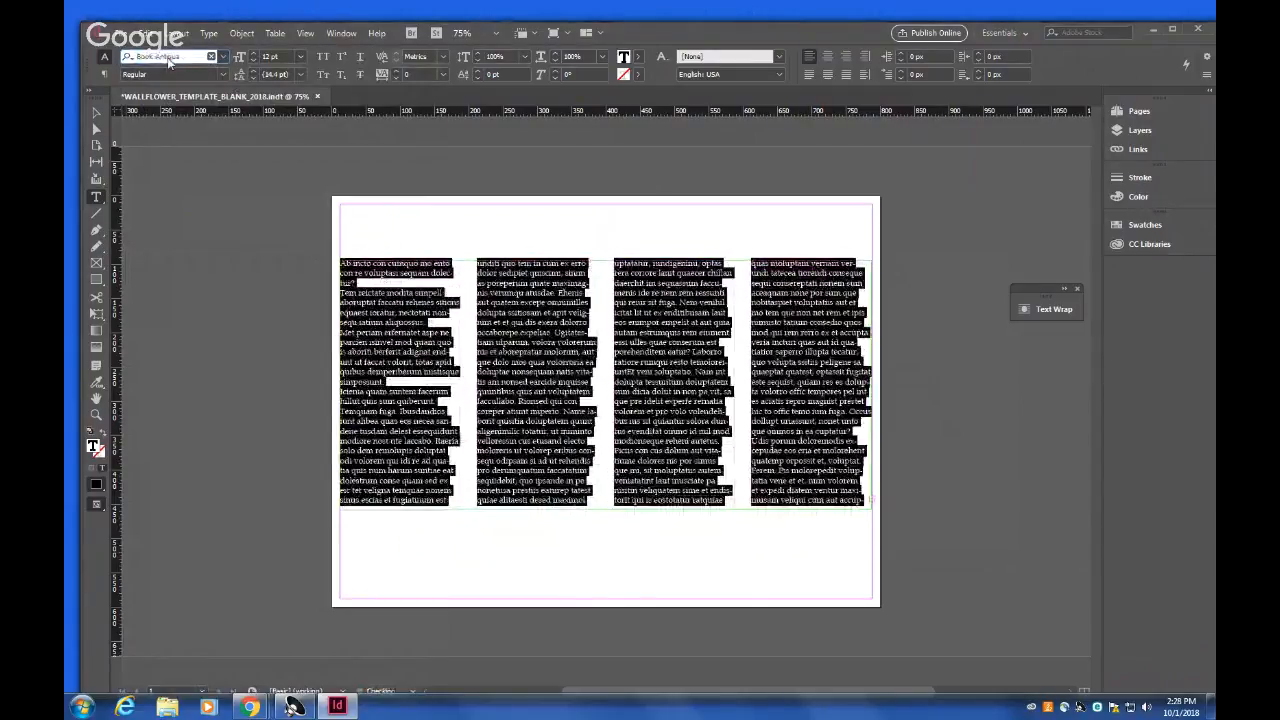
key(Down)
key(Down)
key(Down)
key(Down)
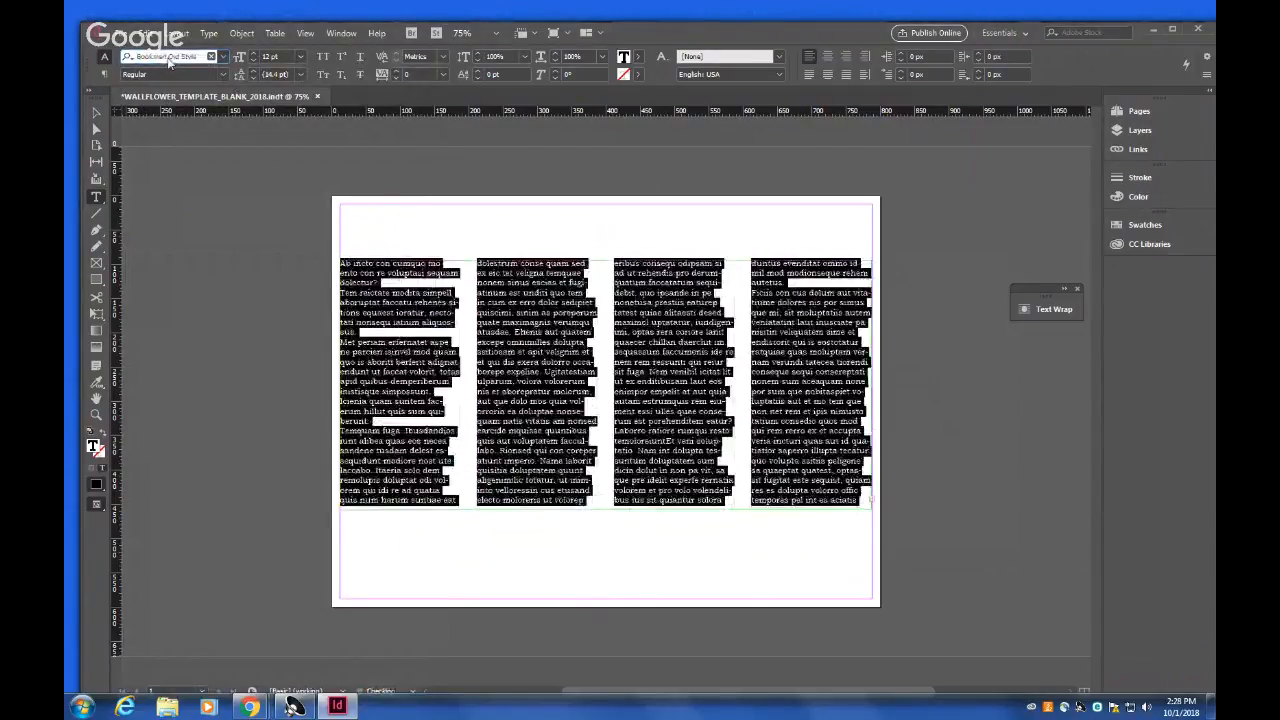
key(Down)
key(Down)
key(Down)
key(Down)
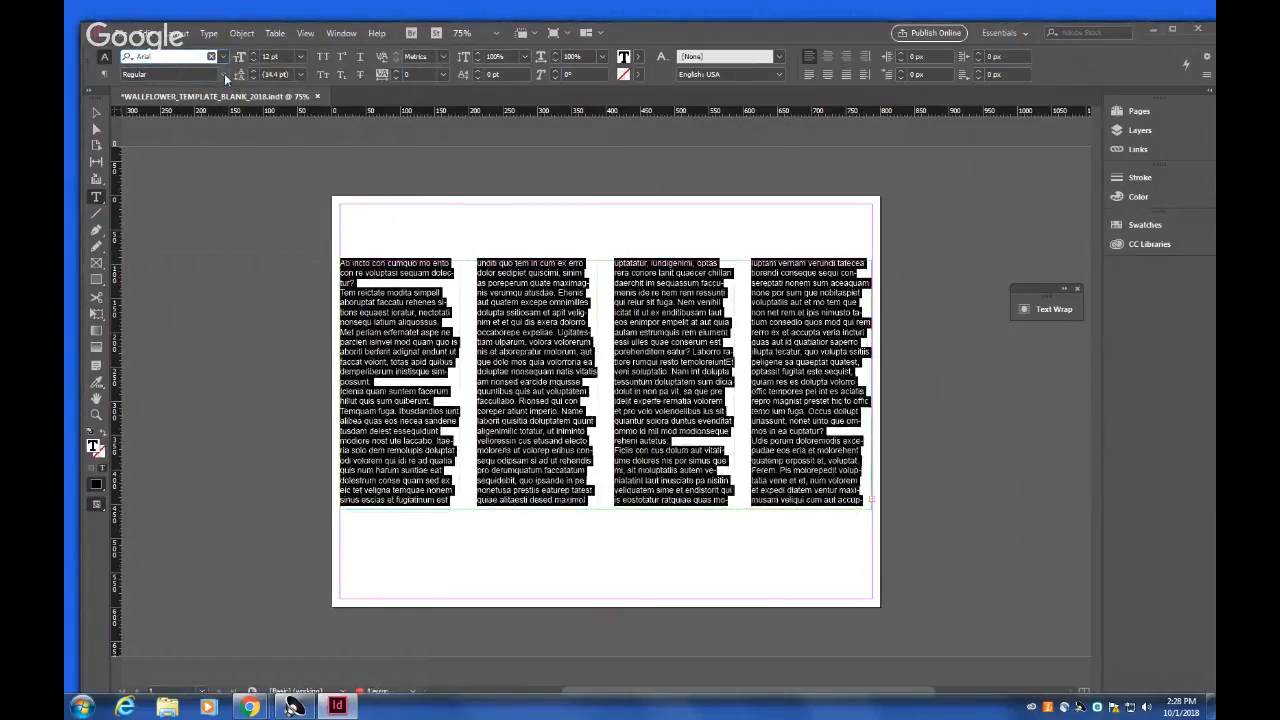
Try the Narrow, Narrow Bold and Bold styles of Arial on the selected column text, settle on Black, and deselect the text.
click(223, 74)
click(185, 90)
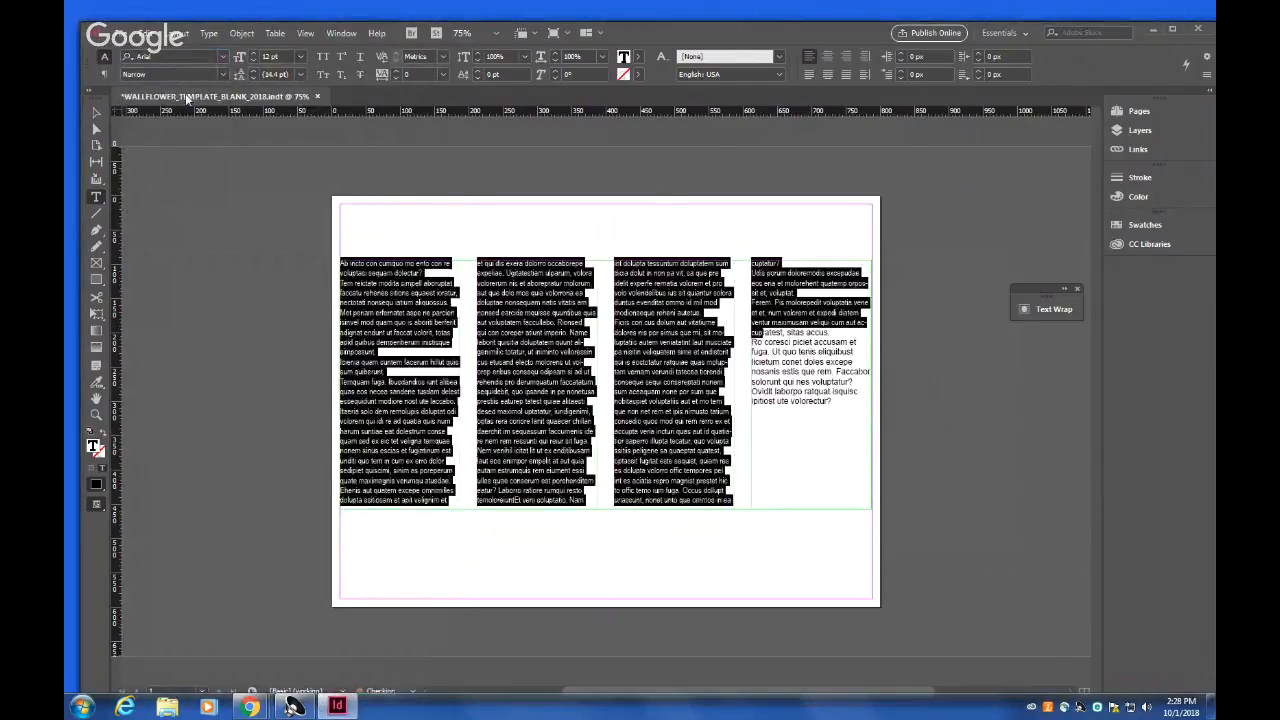
click(223, 74)
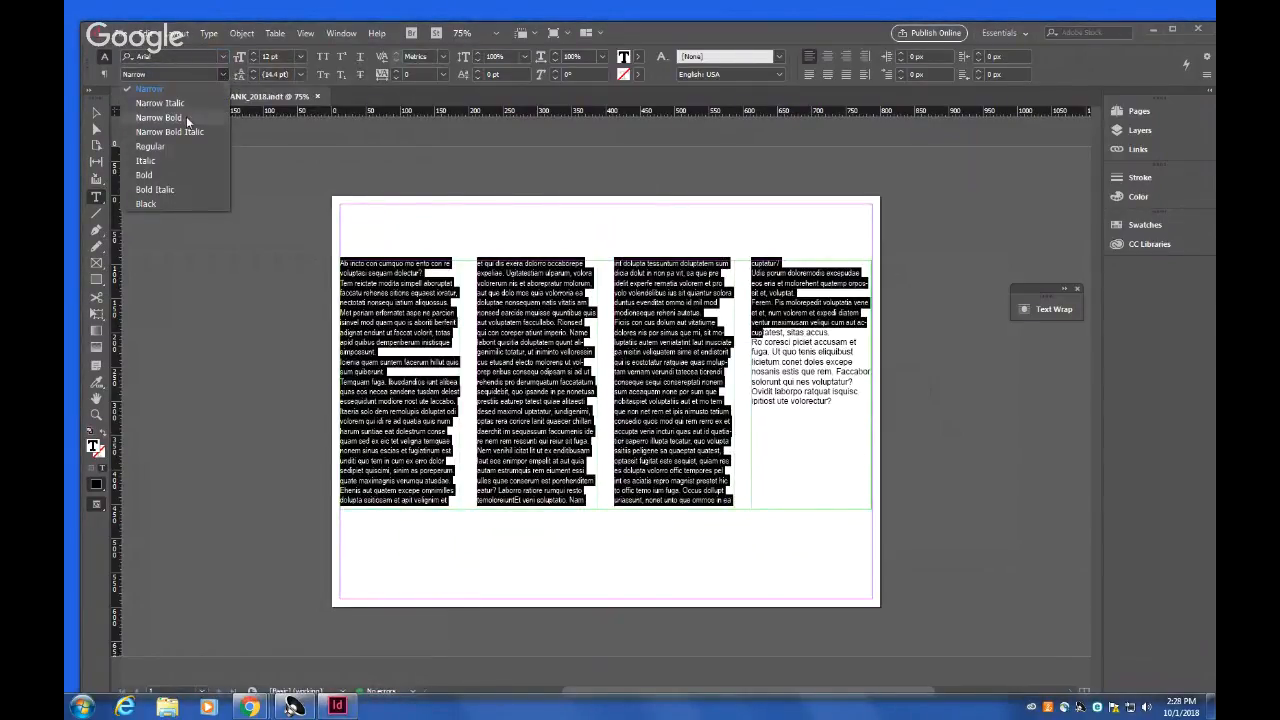
click(191, 113)
click(223, 74)
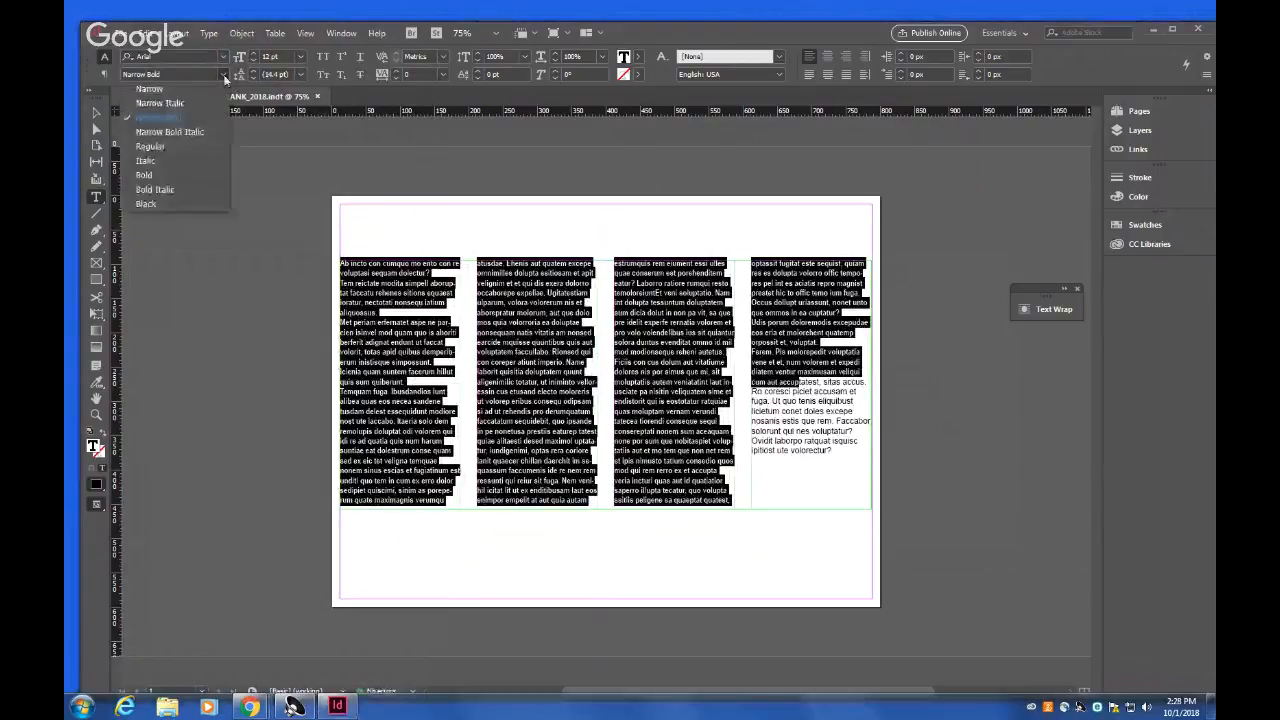
click(171, 176)
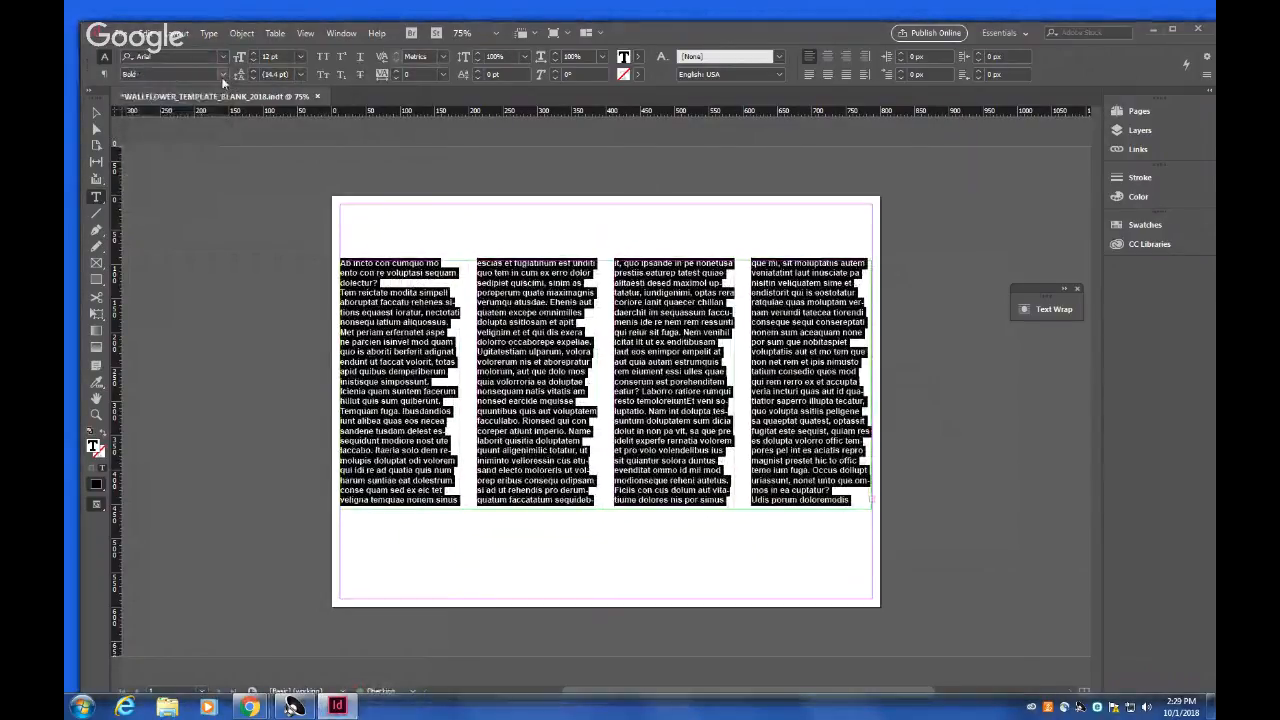
click(223, 74)
click(184, 205)
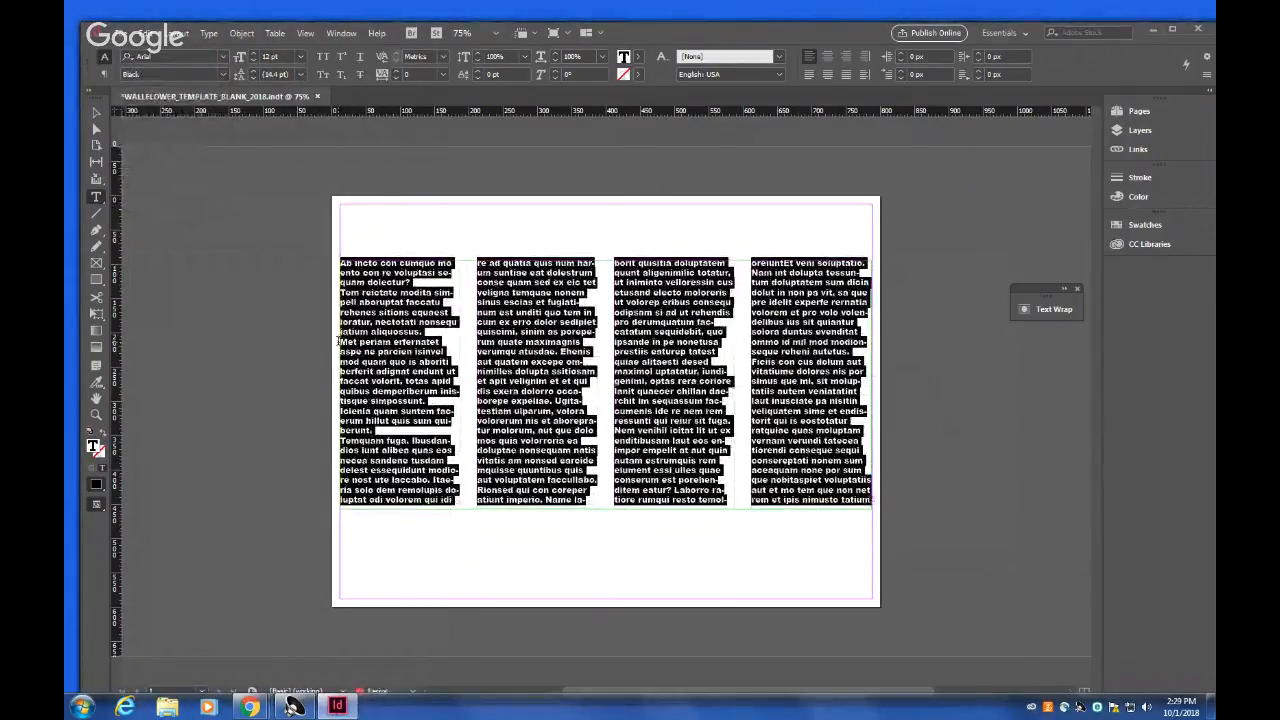
key(ctrl+shift+a)
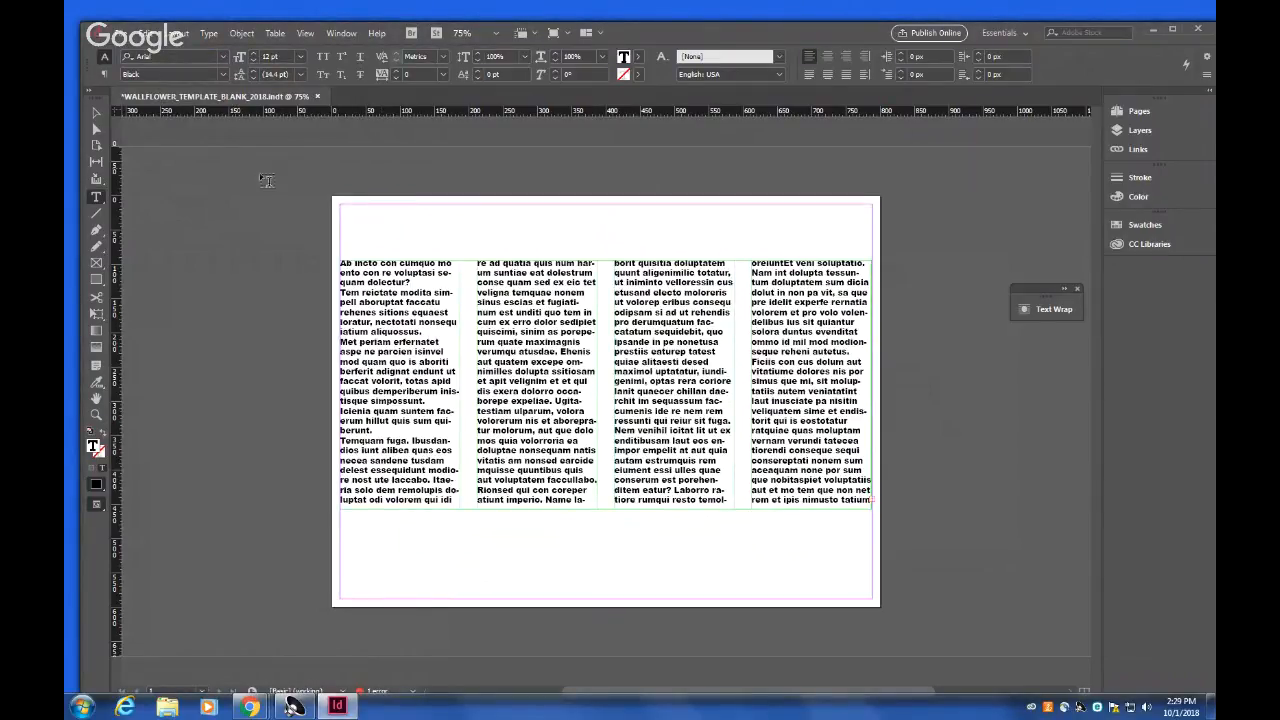
Reselect all the column text and increase its font size step by step to 21 pt.
drag(356, 263, 981, 515)
click(703, 448)
drag(866, 503, 266, 251)
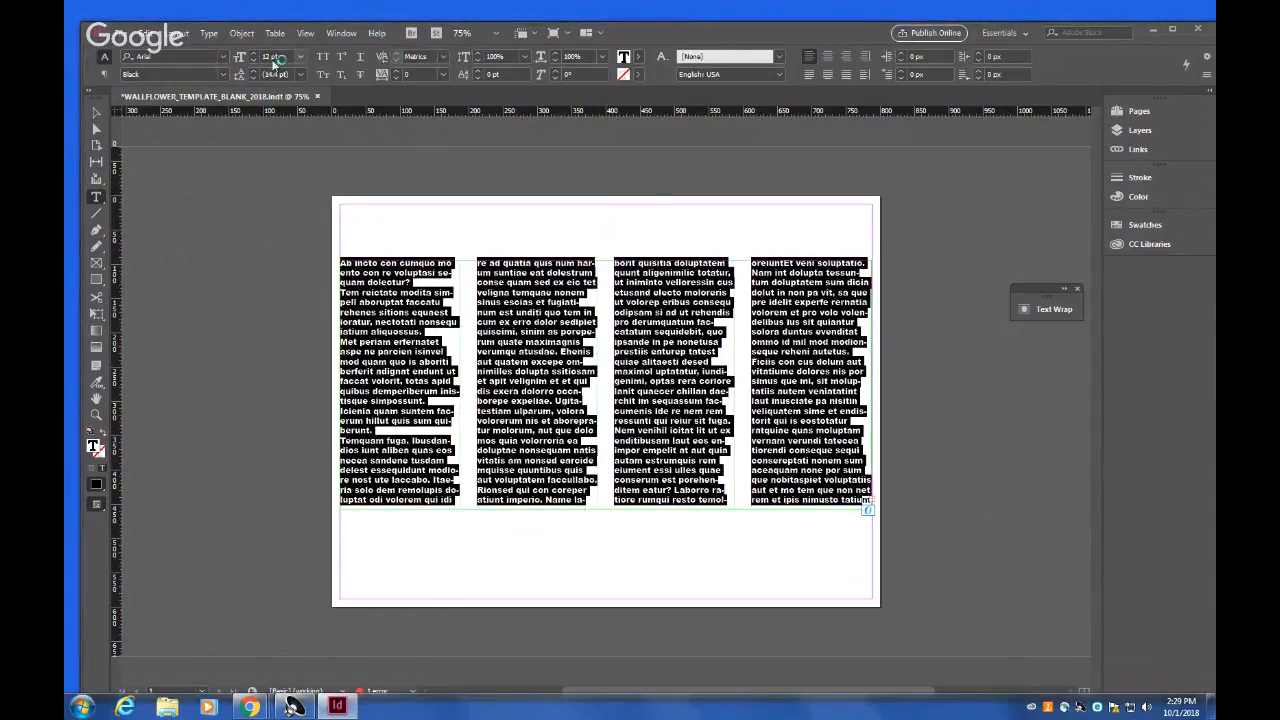
click(254, 57)
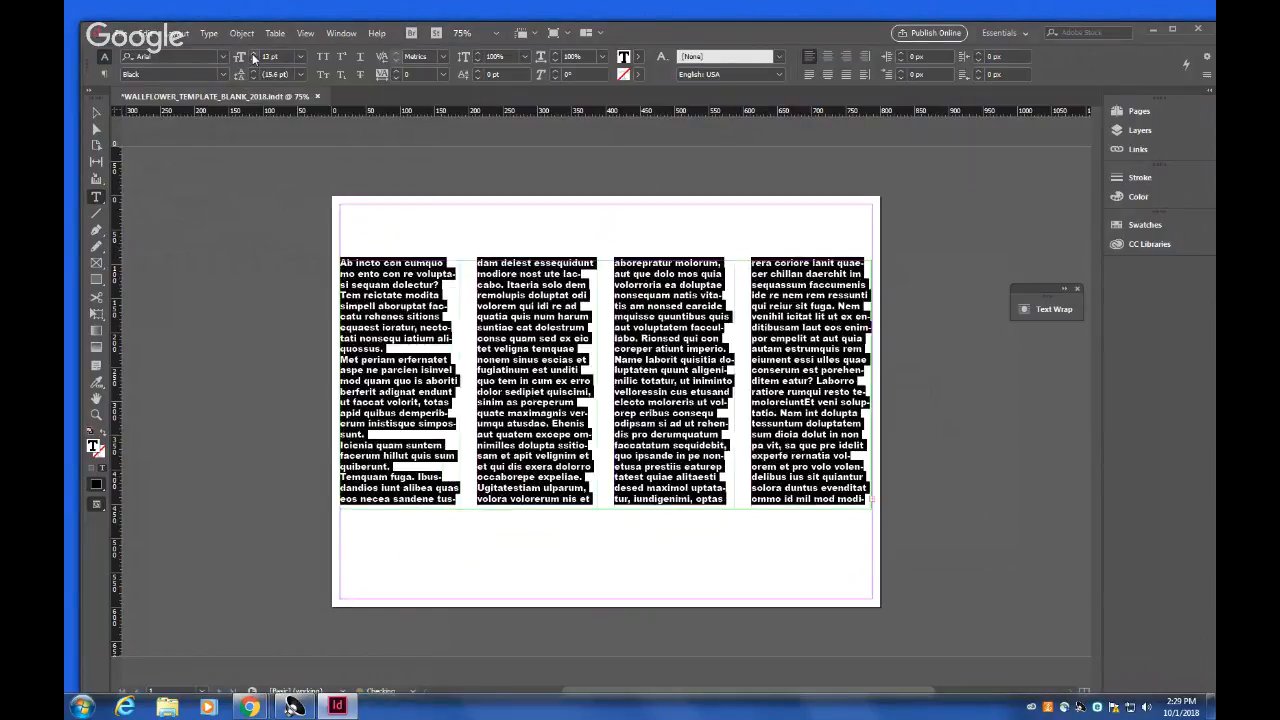
click(254, 57)
click(254, 57)
click(254, 57)
click(254, 57)
click(254, 57)
click(254, 57)
click(254, 57)
click(254, 57)
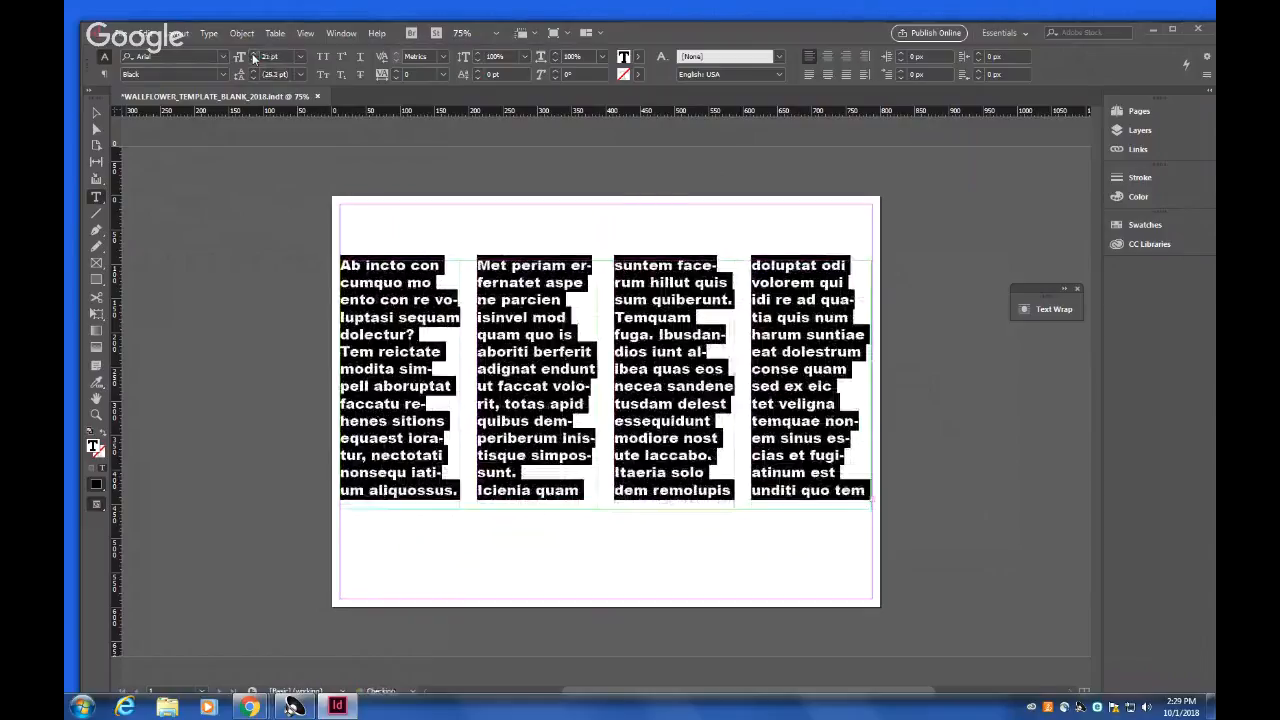
Reduce the font size of the selected column text step by step to 9 pt.
click(254, 60)
click(254, 60)
click(254, 60)
click(254, 60)
click(254, 60)
click(254, 60)
click(254, 60)
click(254, 60)
click(254, 60)
click(254, 60)
click(254, 60)
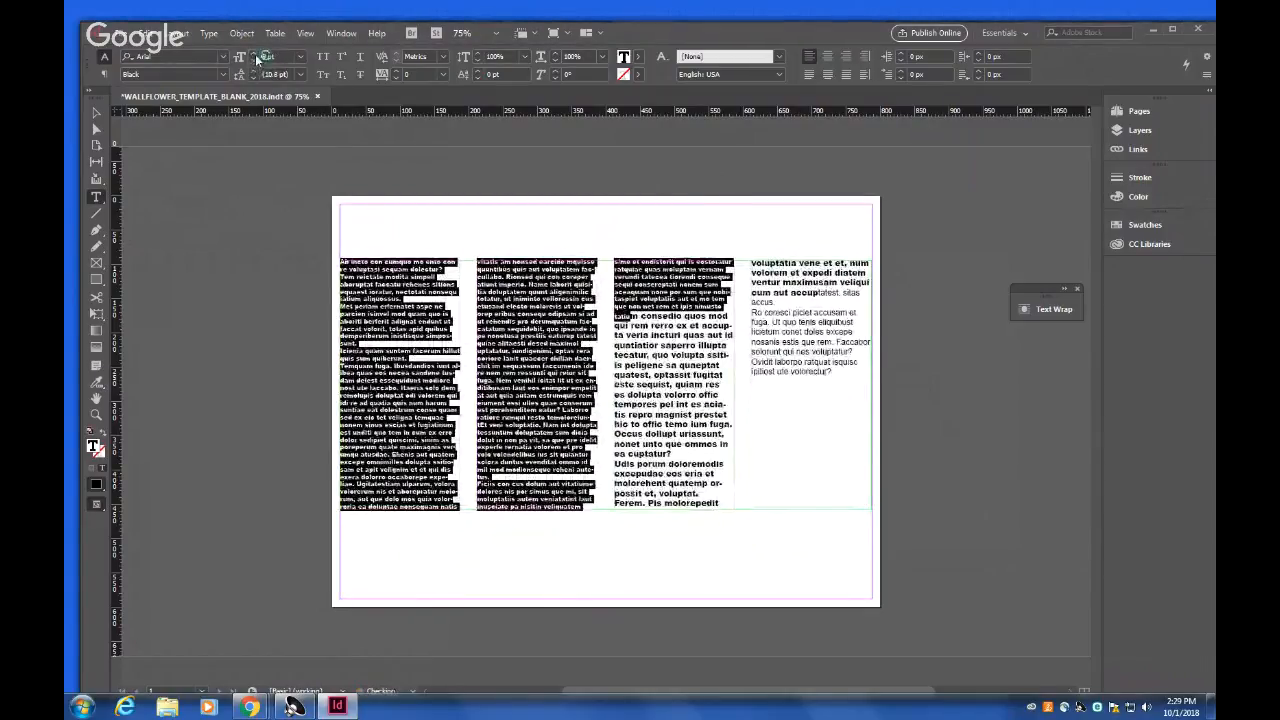
Select the whole story in the four columns, set its font size to 10 pt, and deselect it.
click(757, 520)
key(ctrl+a)
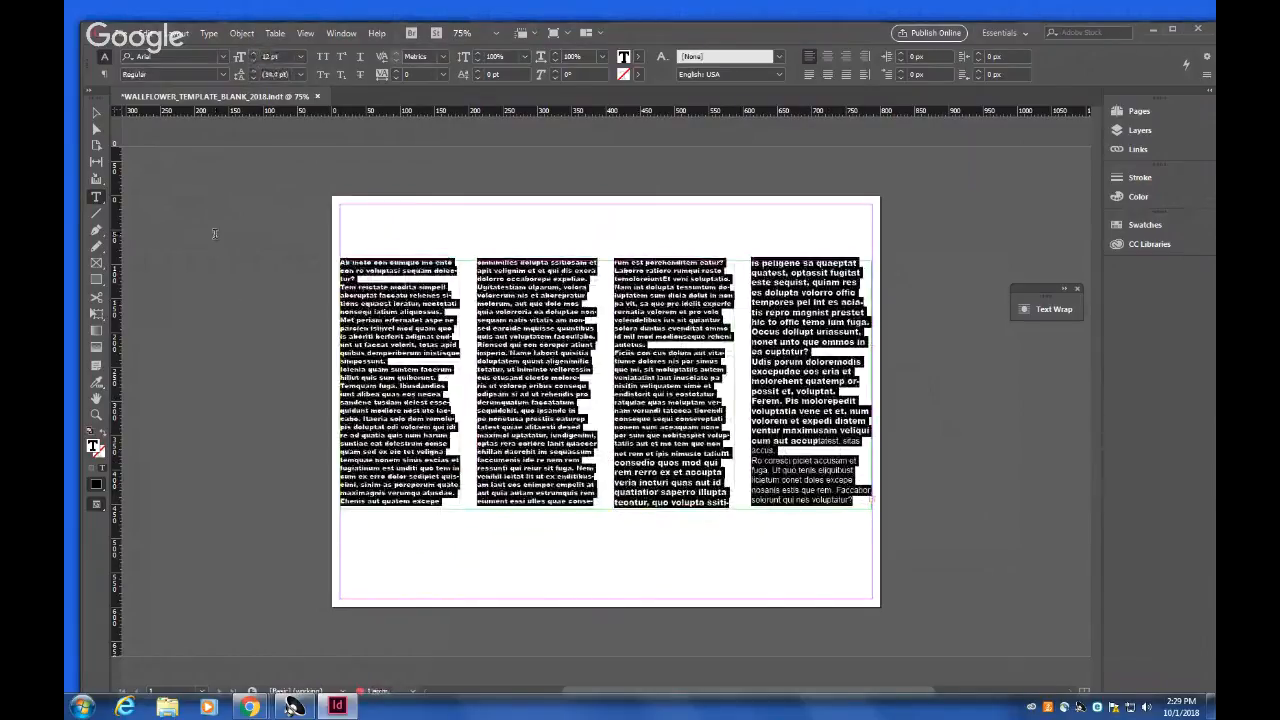
click(300, 57)
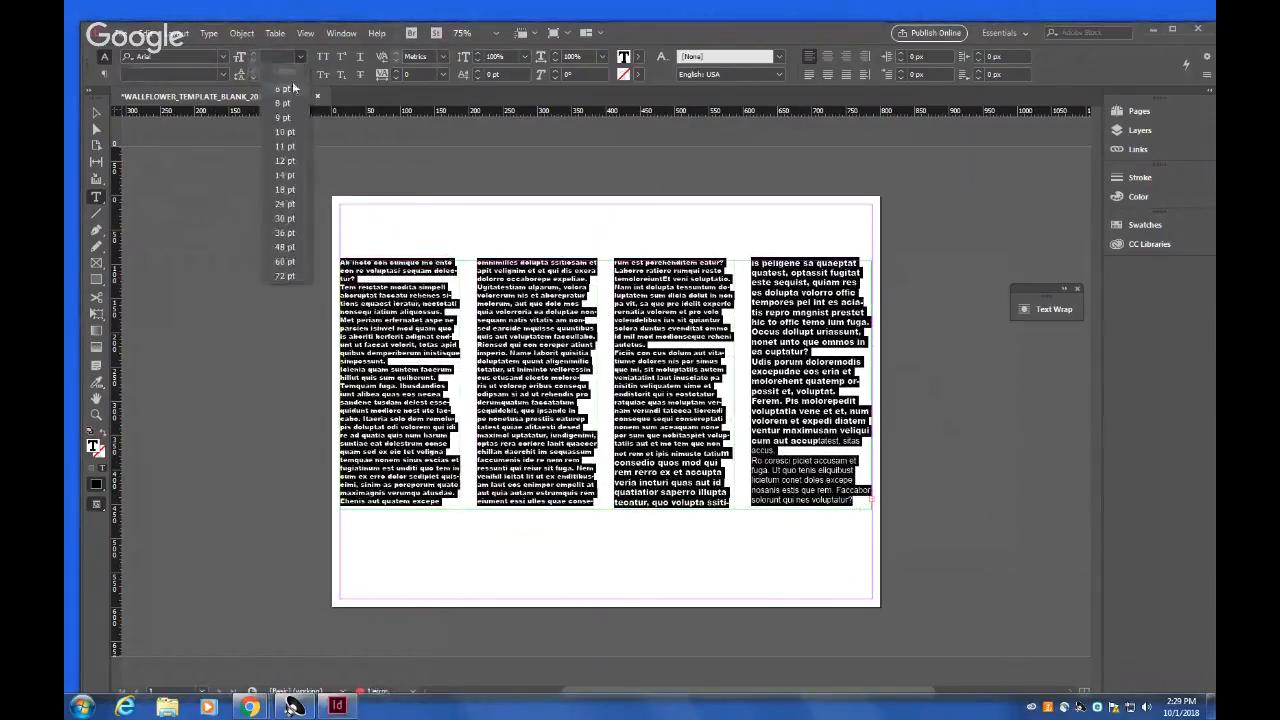
click(285, 122)
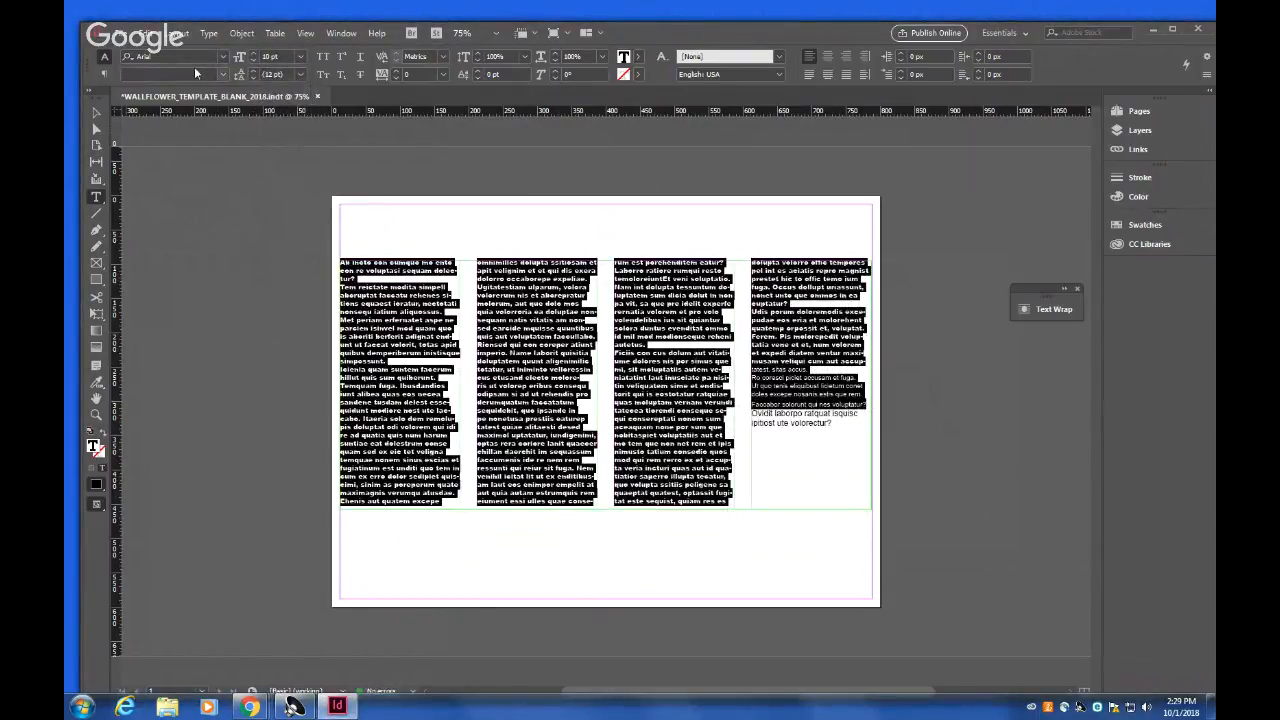
click(468, 385)
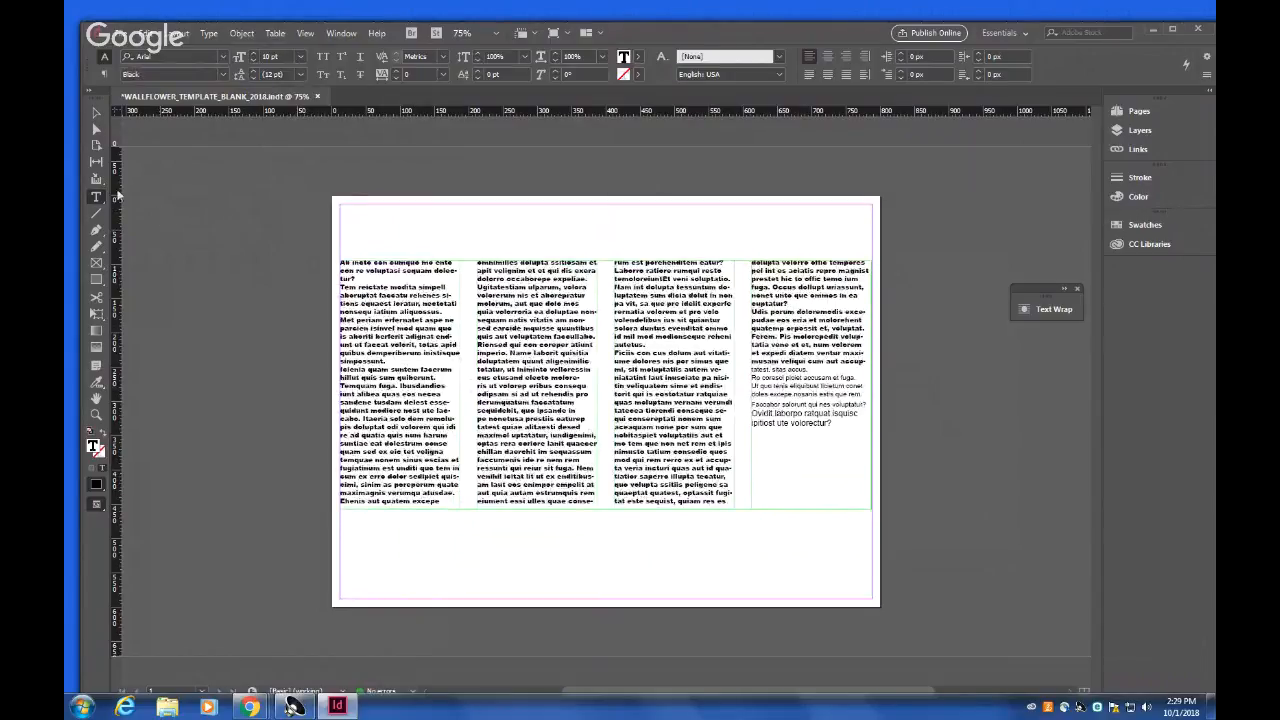
Draw a text frame about 776 px wide and 76 px high above the columns and enter "This is a headline" in it.
click(96, 199)
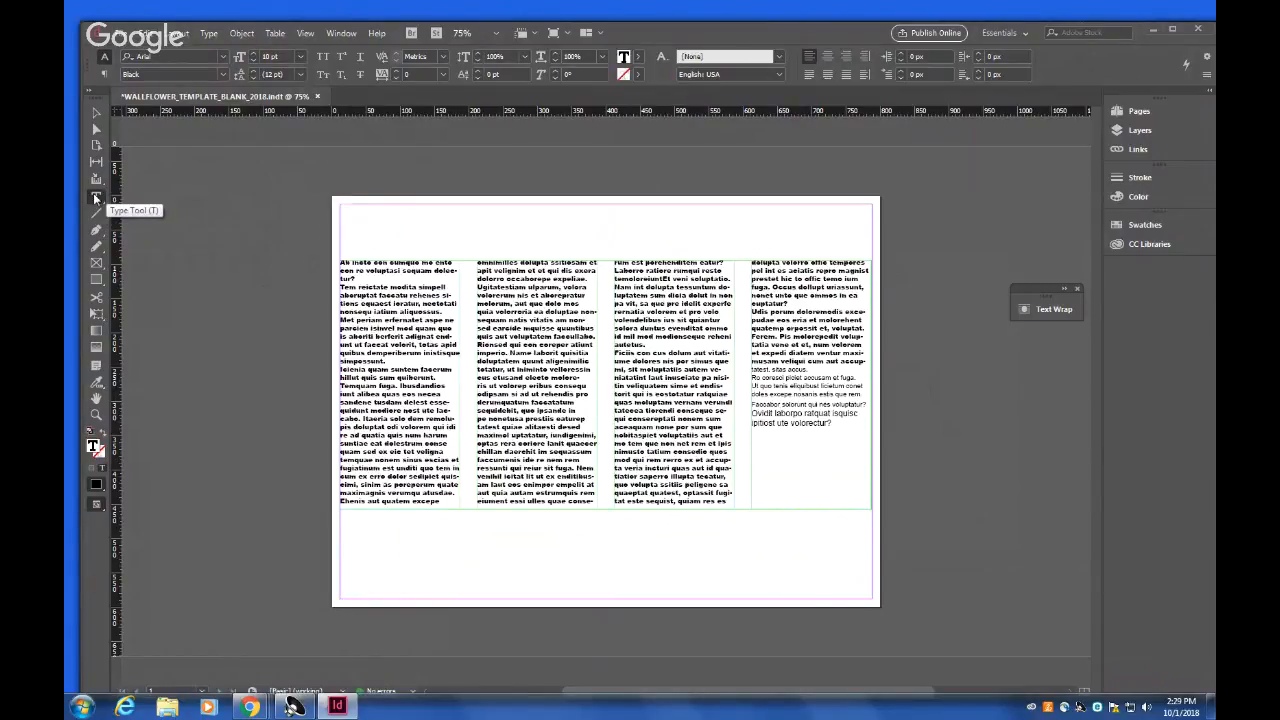
drag(341, 206, 872, 257)
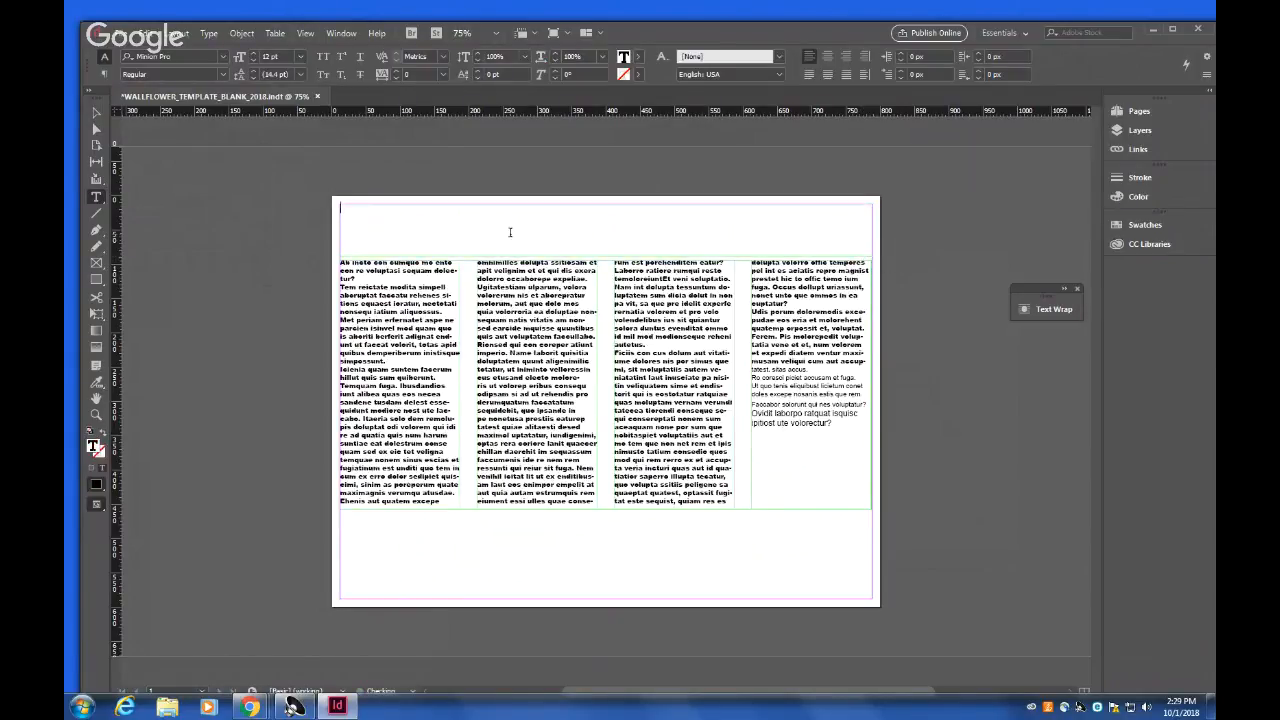
text(This is a)
key(Left)
key(Left)
key(Left)
key(Left)
key(Left)
key(Left)
key(Left)
key(Delete)
Select all the headline text and enlarge its font size to 89 pt.
key(ctrl+a)
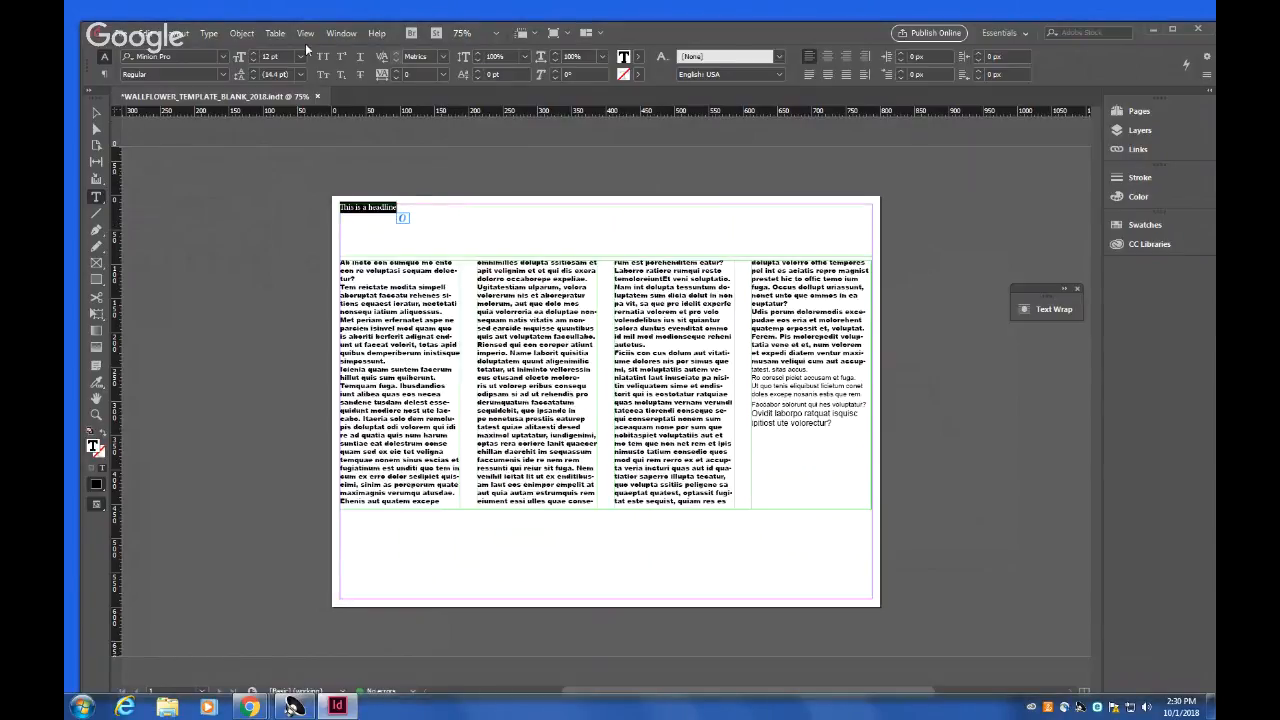
click(299, 56)
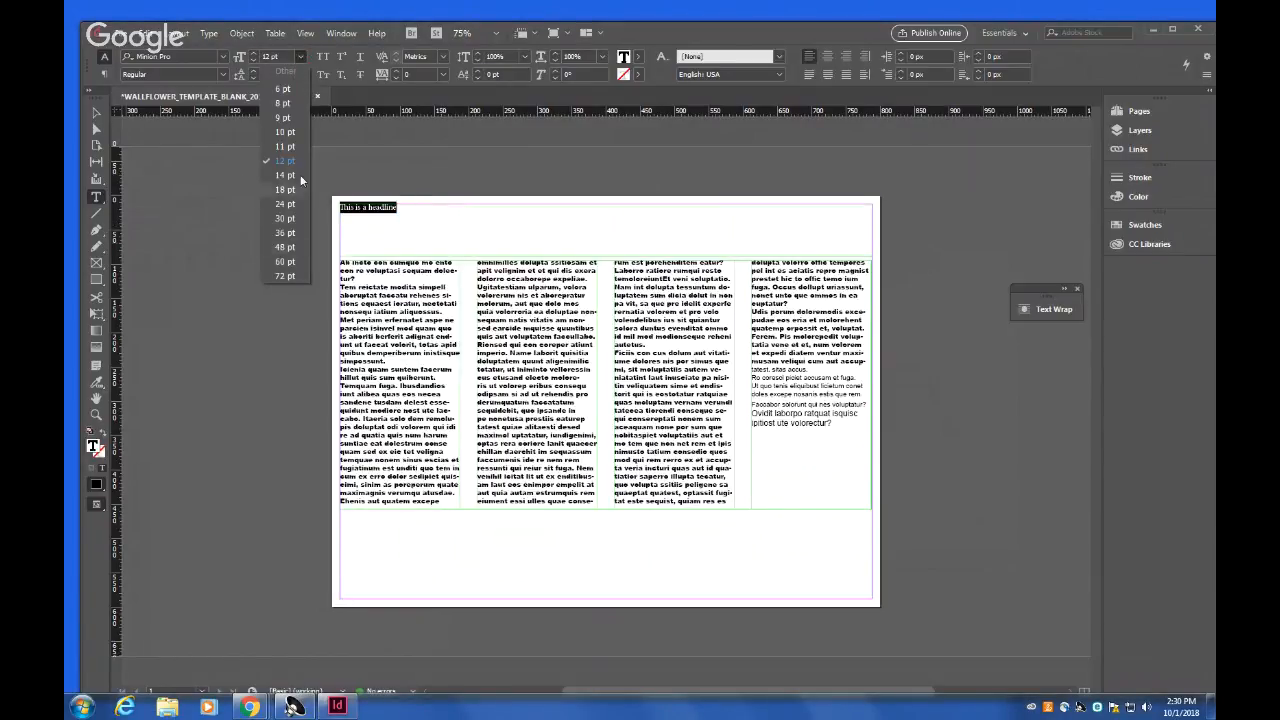
click(298, 263)
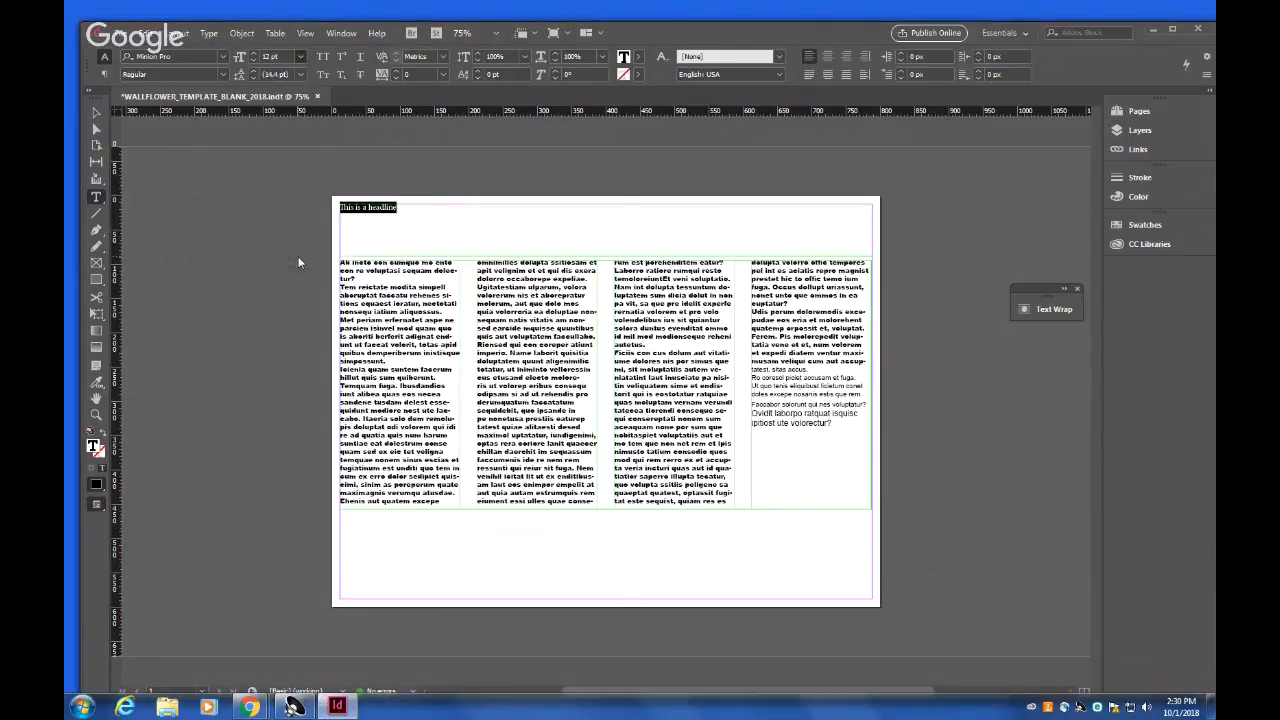
click(256, 55)
click(256, 55)
click(256, 55)
click(256, 55)
click(256, 55)
click(256, 55)
click(256, 55)
click(256, 55)
click(256, 55)
click(256, 55)
click(256, 55)
click(256, 55)
click(256, 55)
click(256, 55)
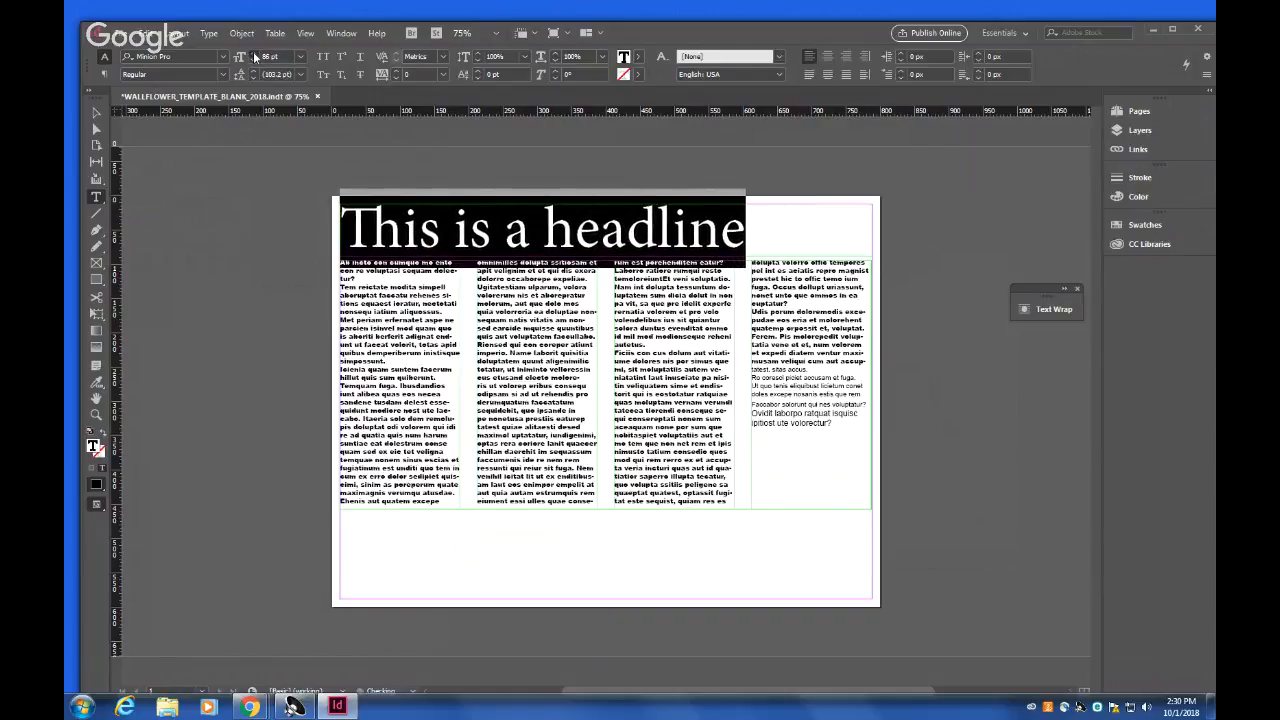
click(538, 236)
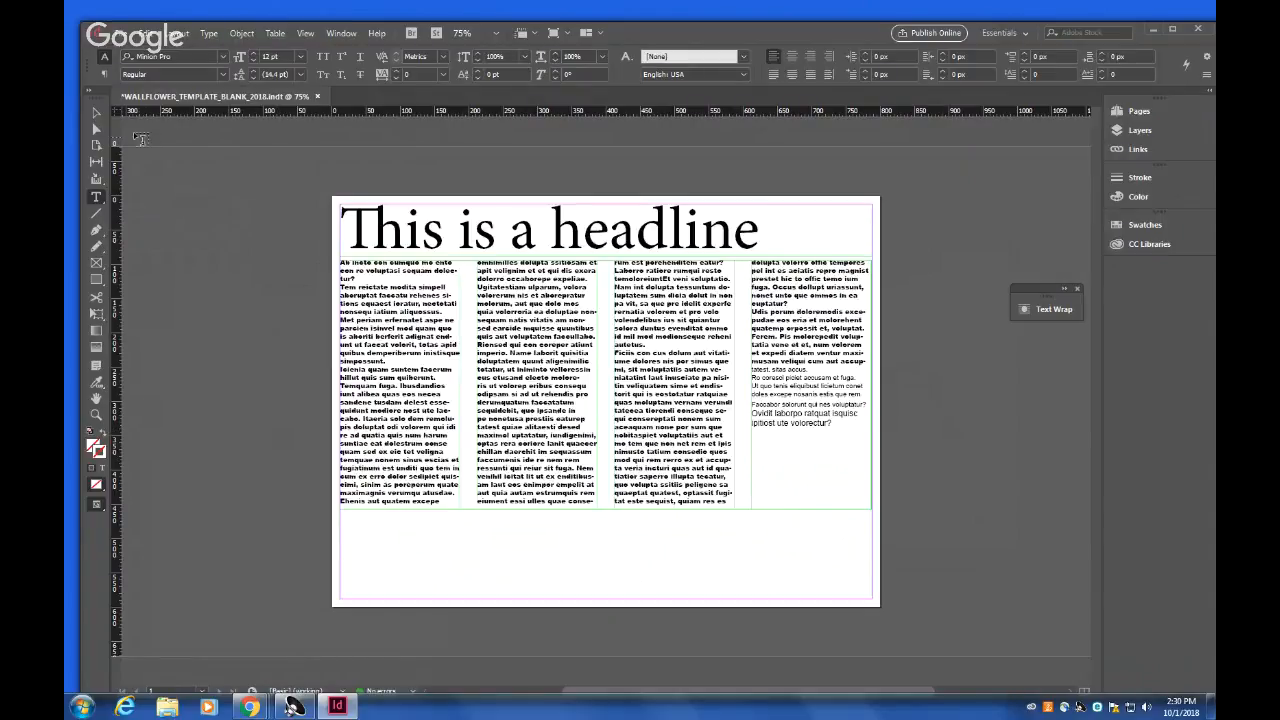
Apply the Impact font to the headline text, leaving the text selected.
click(96, 113)
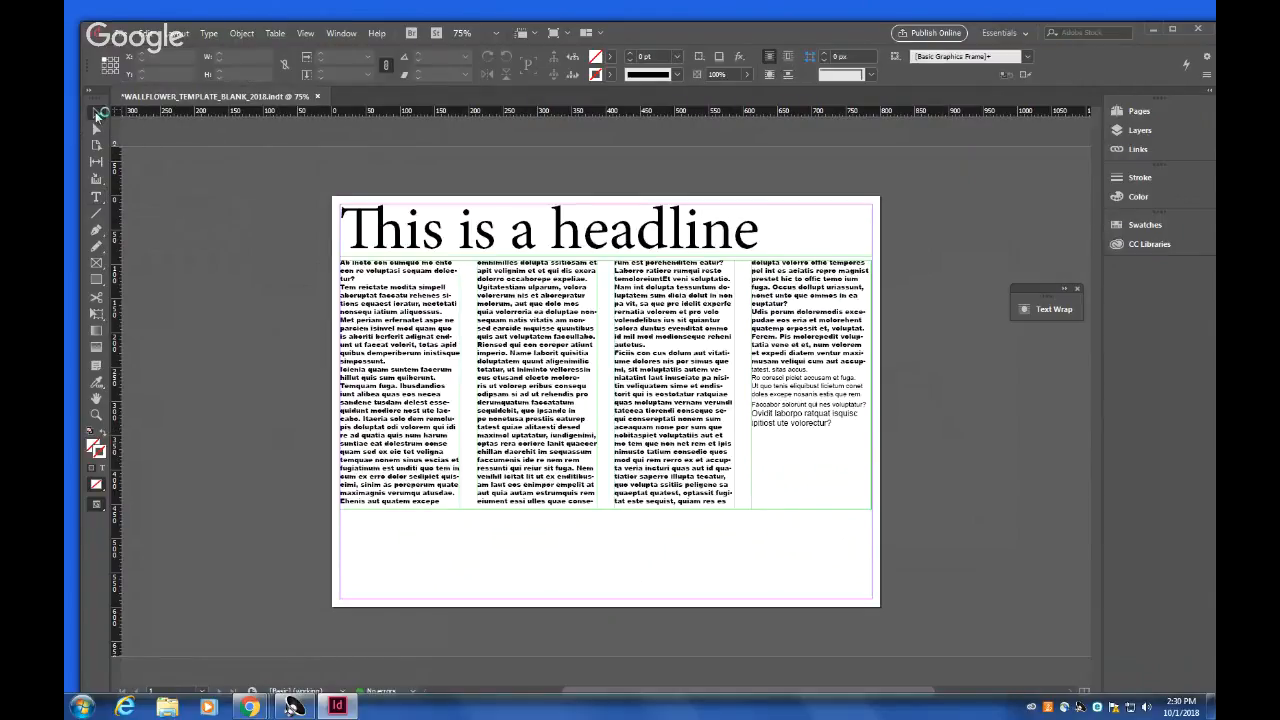
click(660, 240)
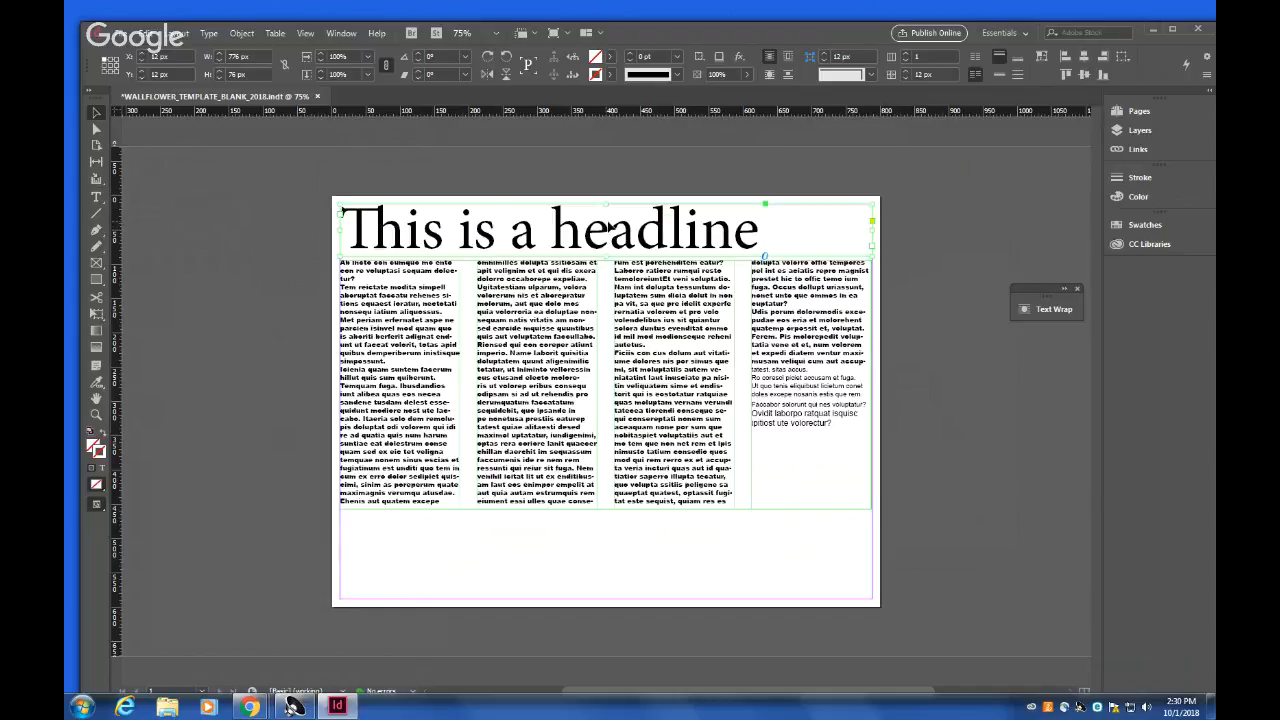
click(95, 198)
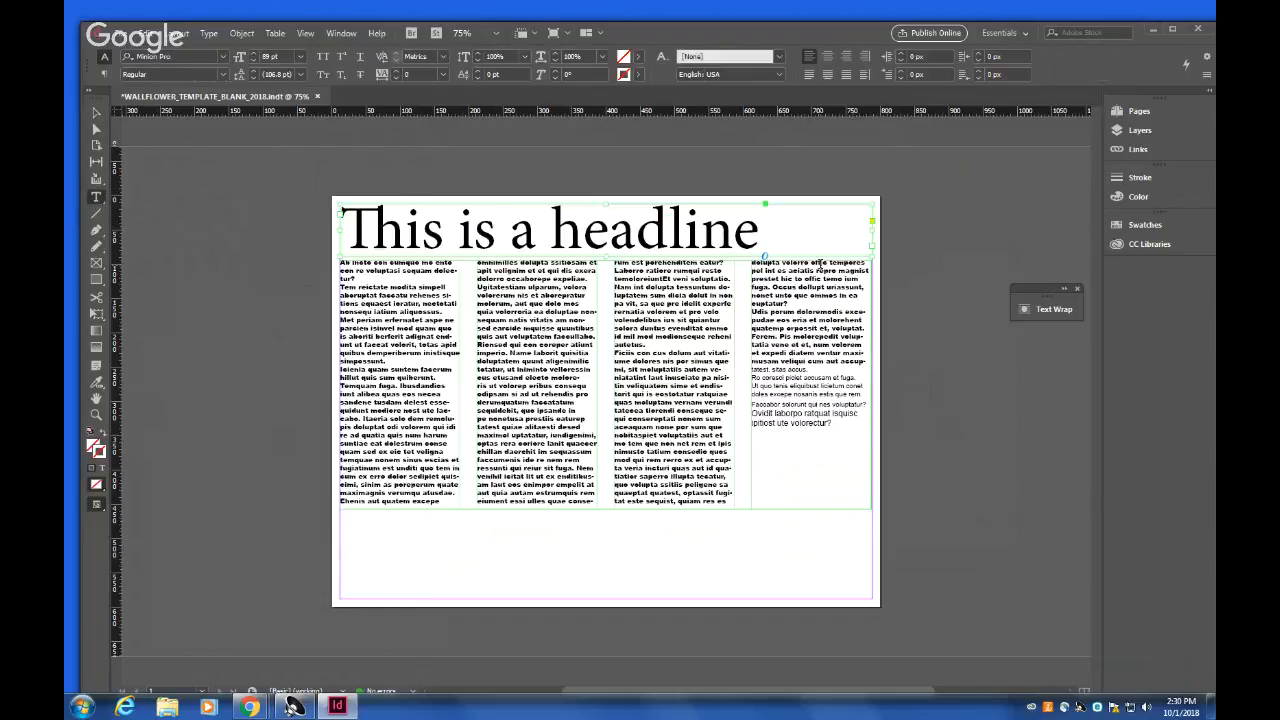
drag(757, 229, 340, 228)
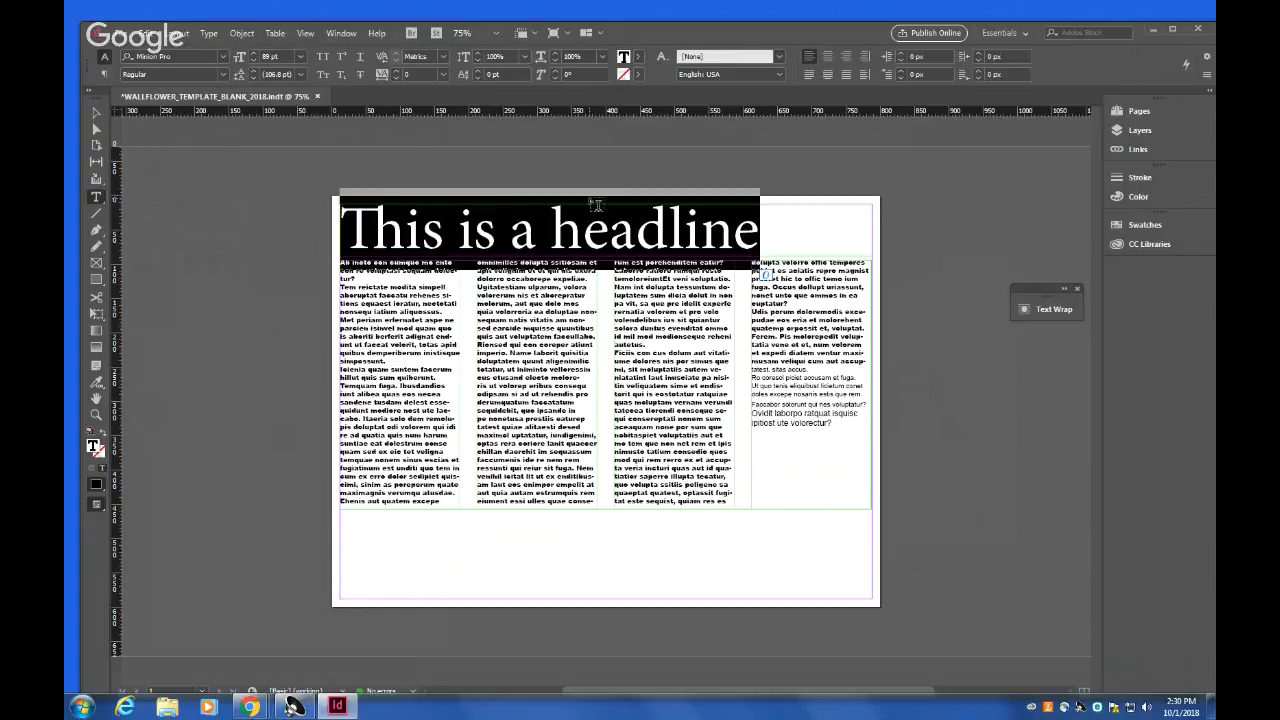
click(221, 56)
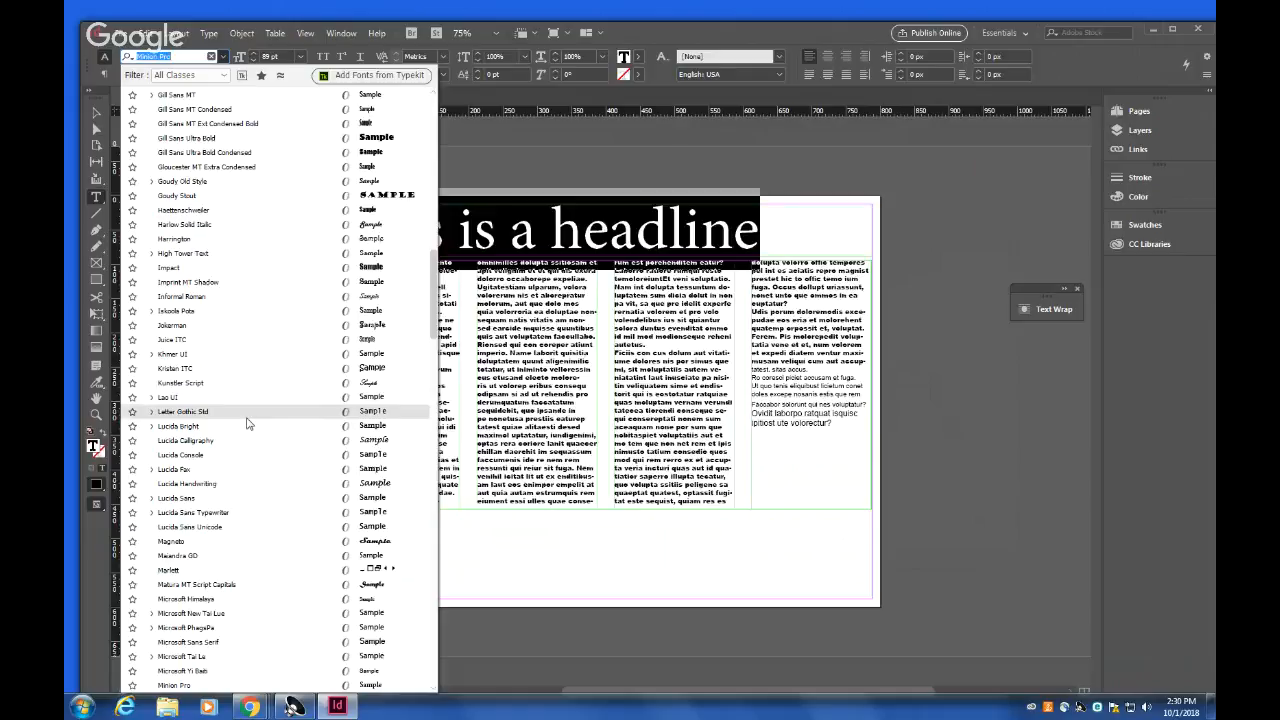
scroll(247, 424, up, 2)
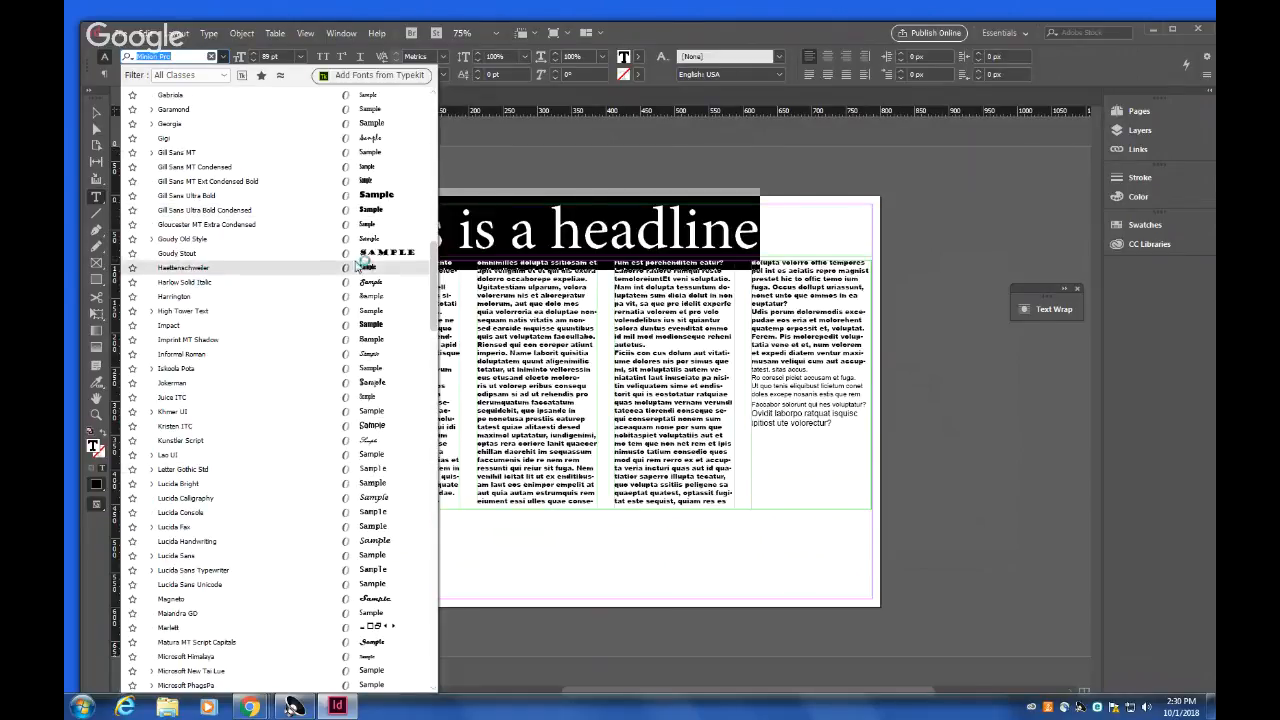
click(372, 325)
click(515, 246)
drag(798, 217, 245, 200)
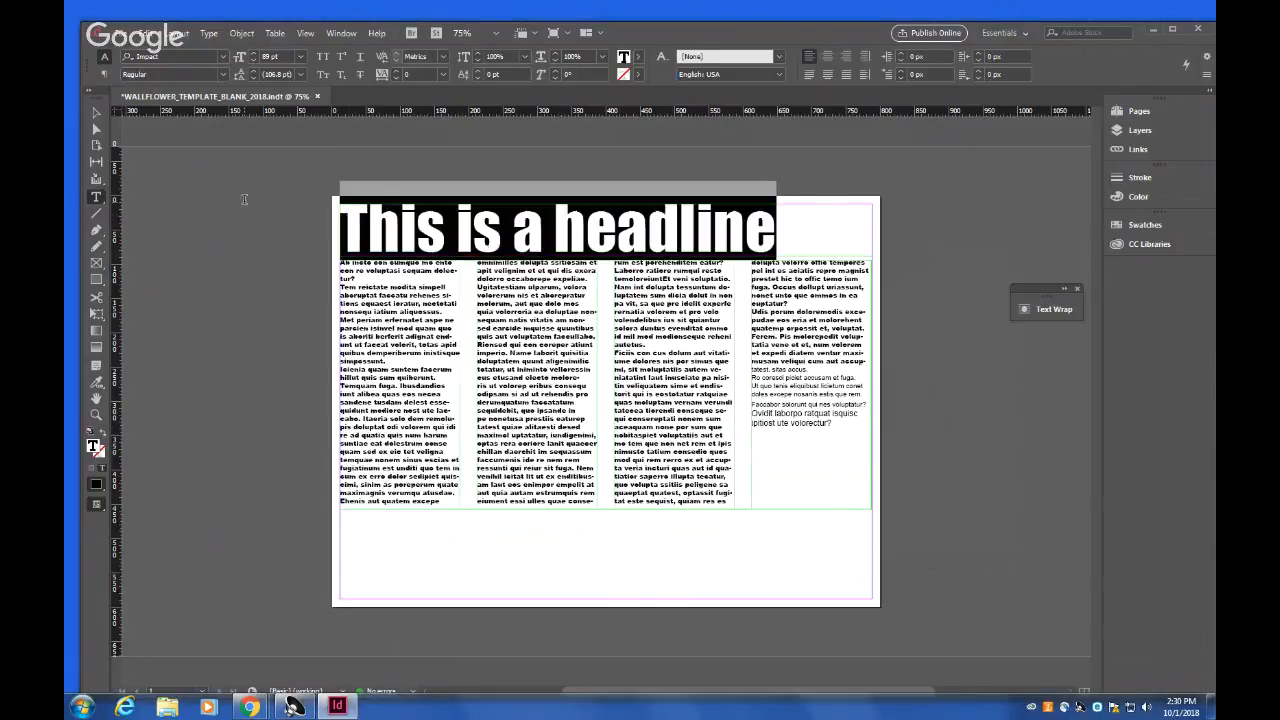
Apply the RGB Magenta swatch to the selected headline text, dismiss the swatch options, and deselect the text.
click(640, 58)
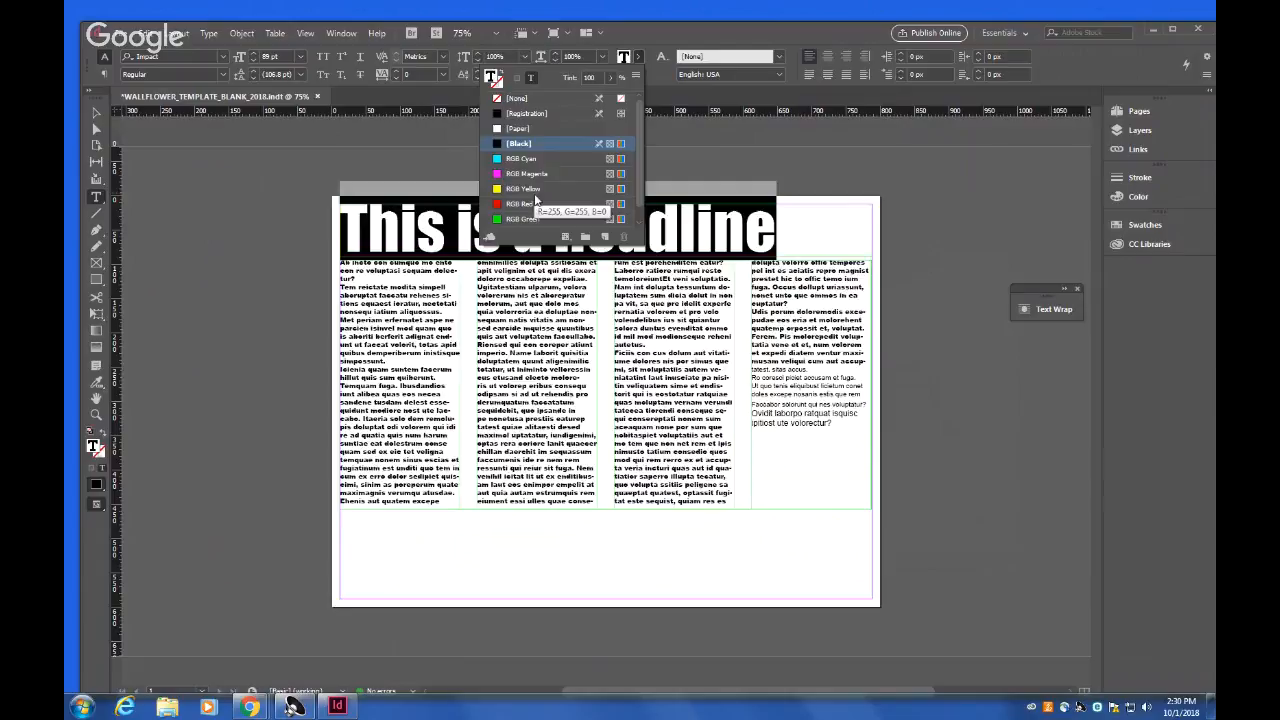
scroll(535, 197, down, 1)
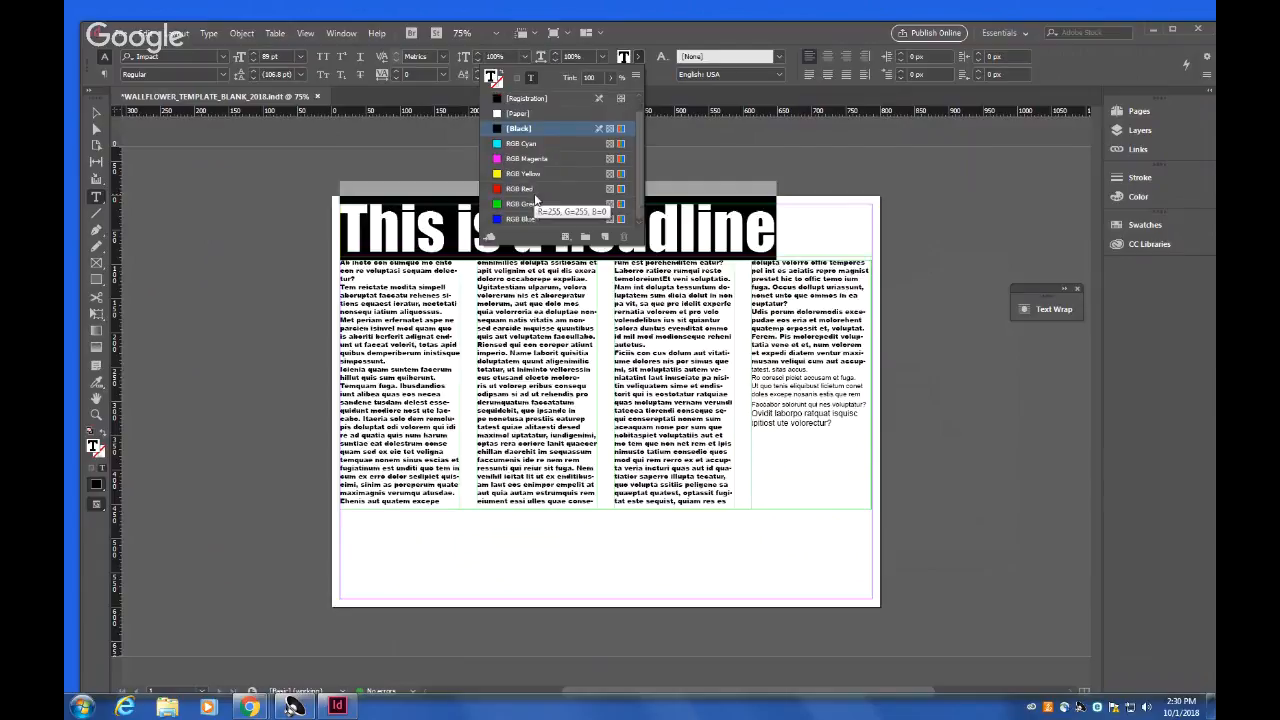
double_click(538, 160)
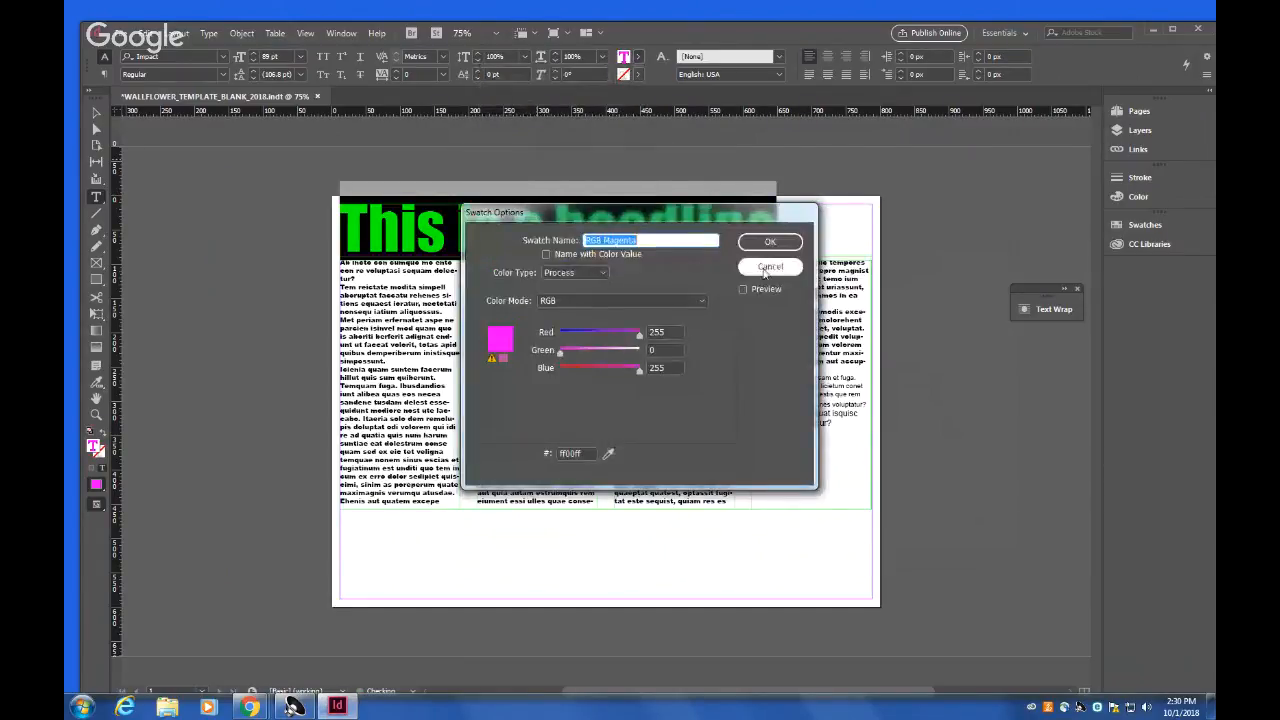
click(766, 265)
key(ctrl+shift+a)
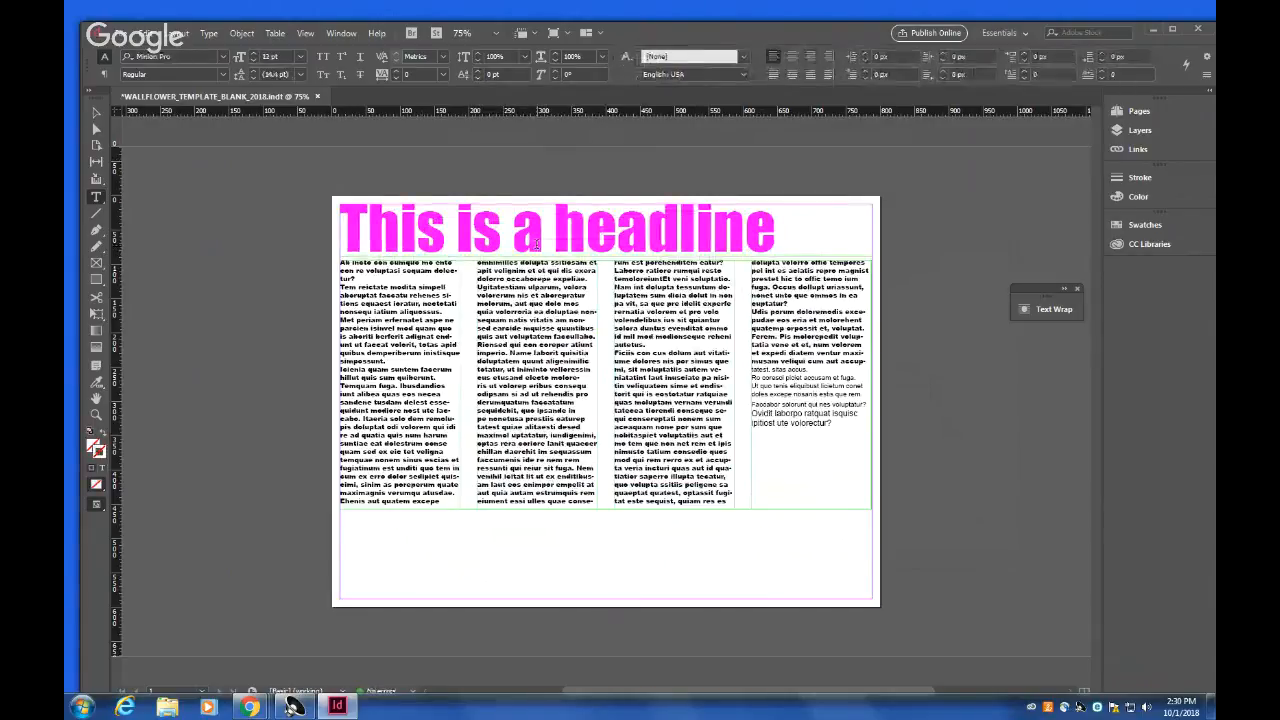
Select the whole headline and give its text a custom blue color, R 50, G 93, B 213.
triple_click(544, 238)
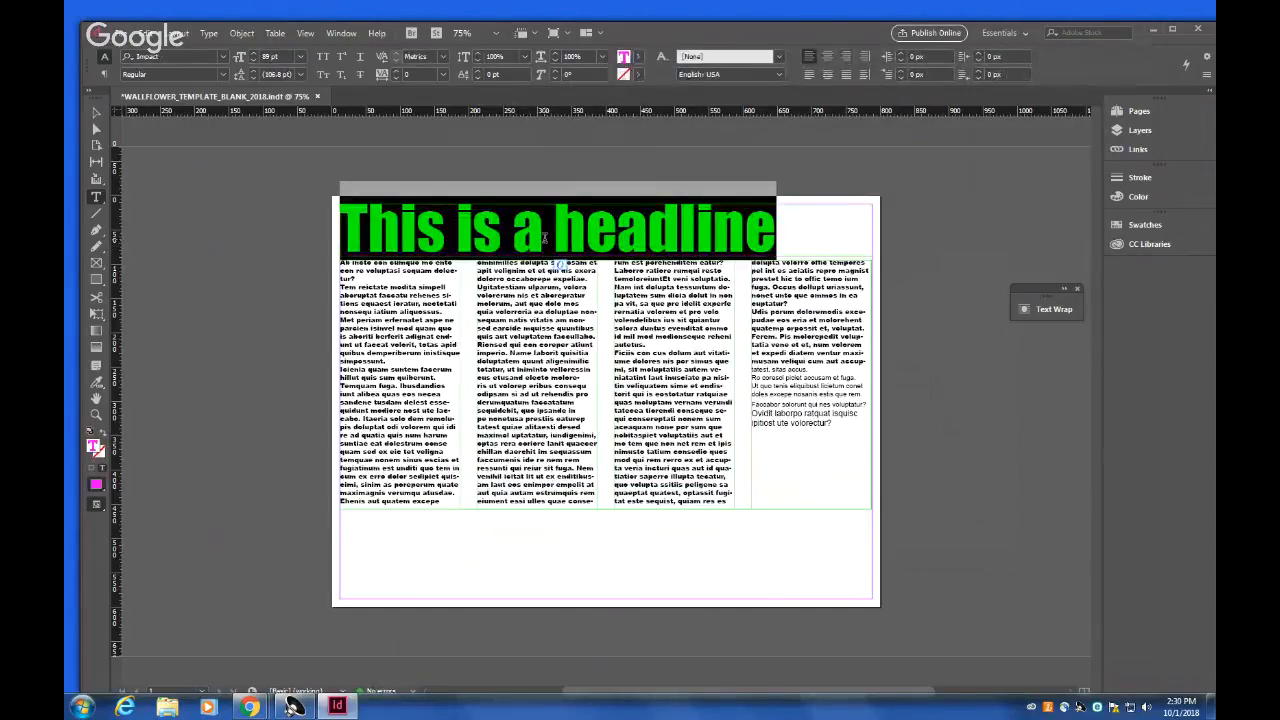
double_click(622, 58)
click(499, 293)
mouse_move(577, 383)
mouse_down()
mouse_move(625, 392)
mouse_move(607, 383)
mouse_up()
click(649, 414)
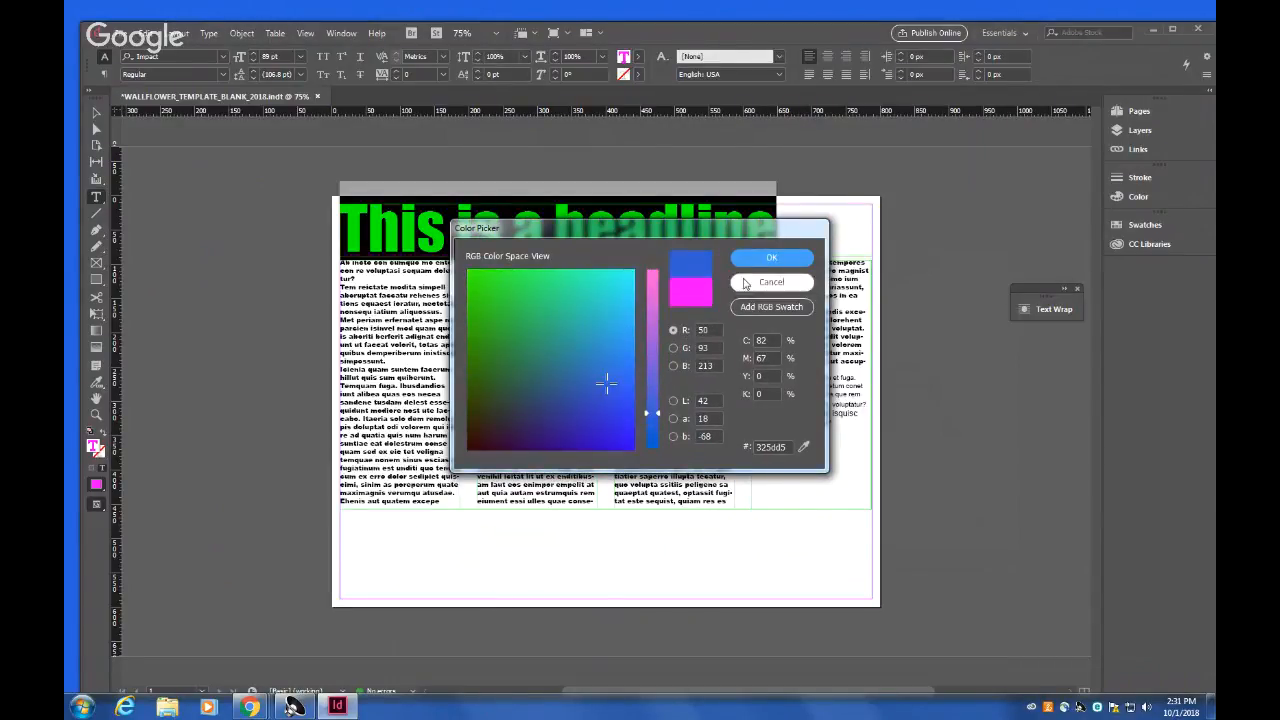
click(771, 257)
click(483, 443)
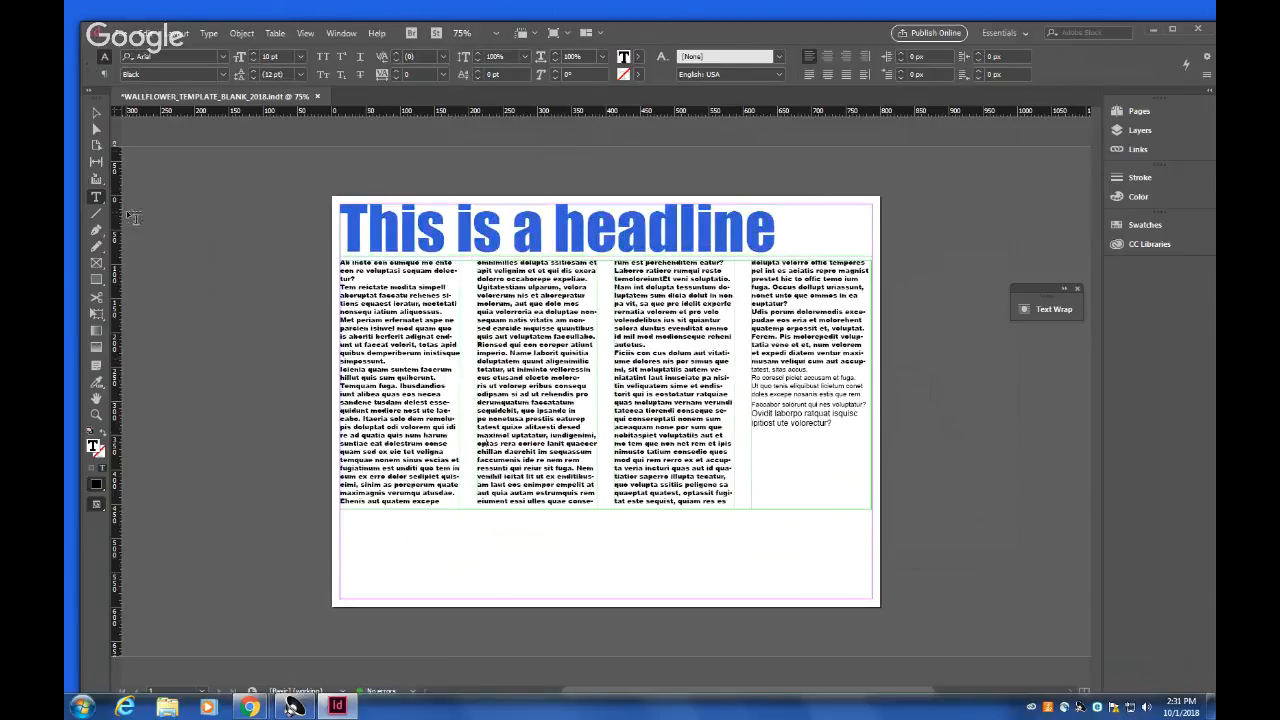
Try center and right alignment on the headline paragraph, and set it back to left alignment.
click(600, 238)
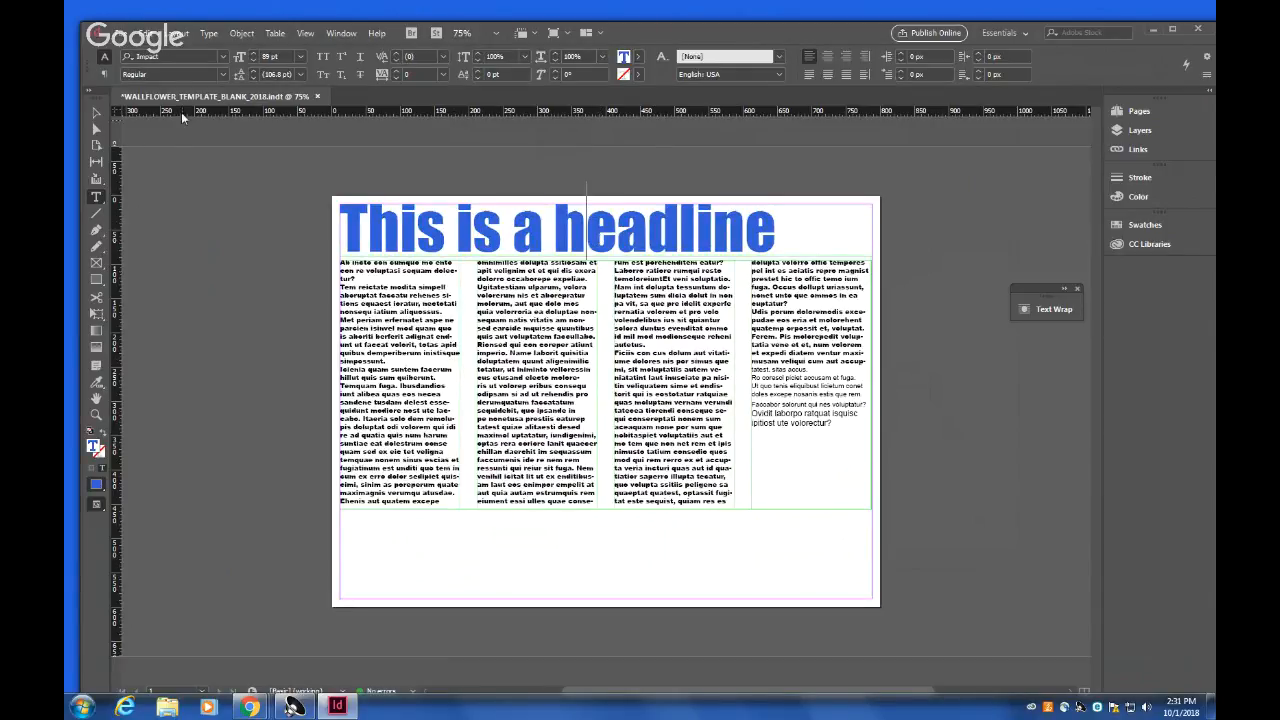
click(104, 74)
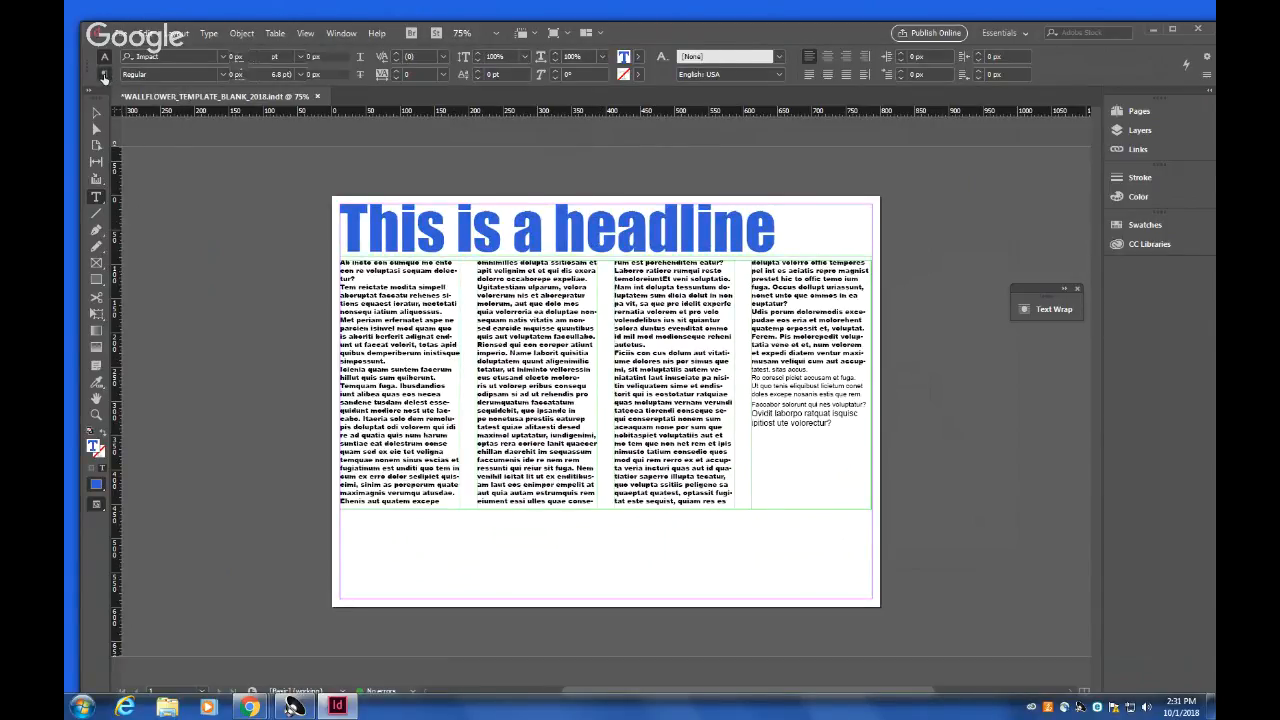
click(146, 57)
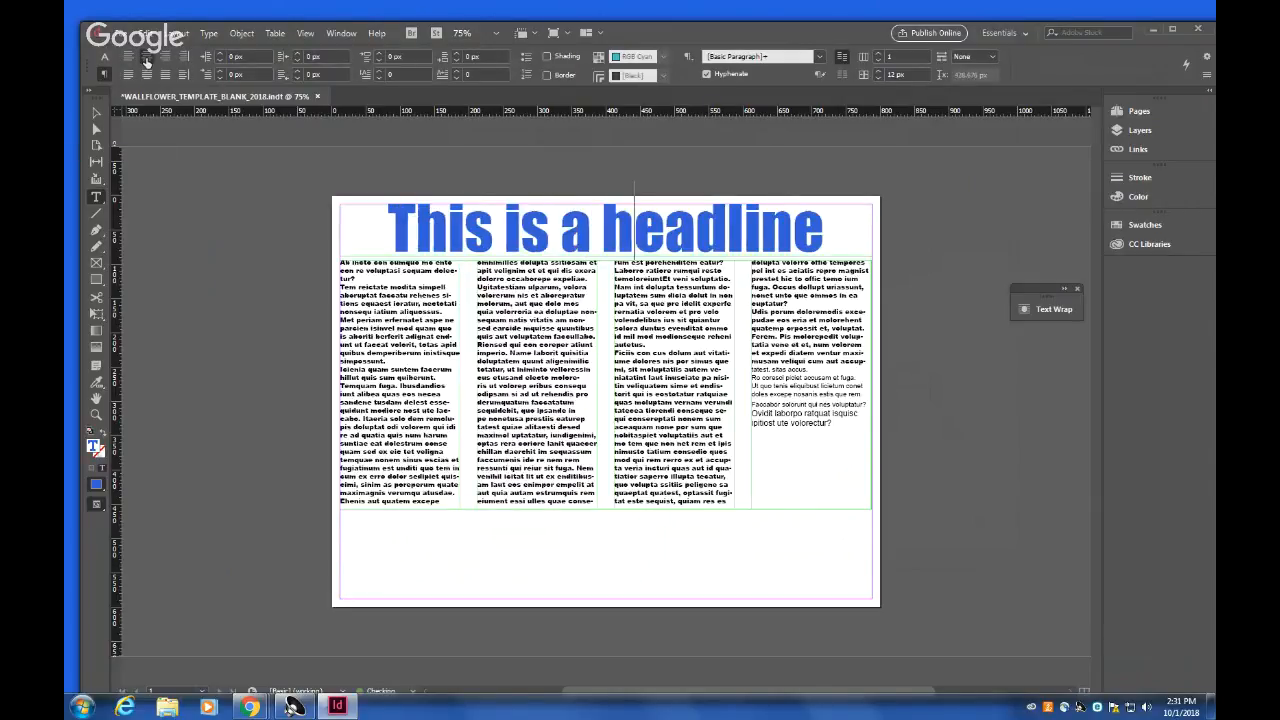
click(165, 56)
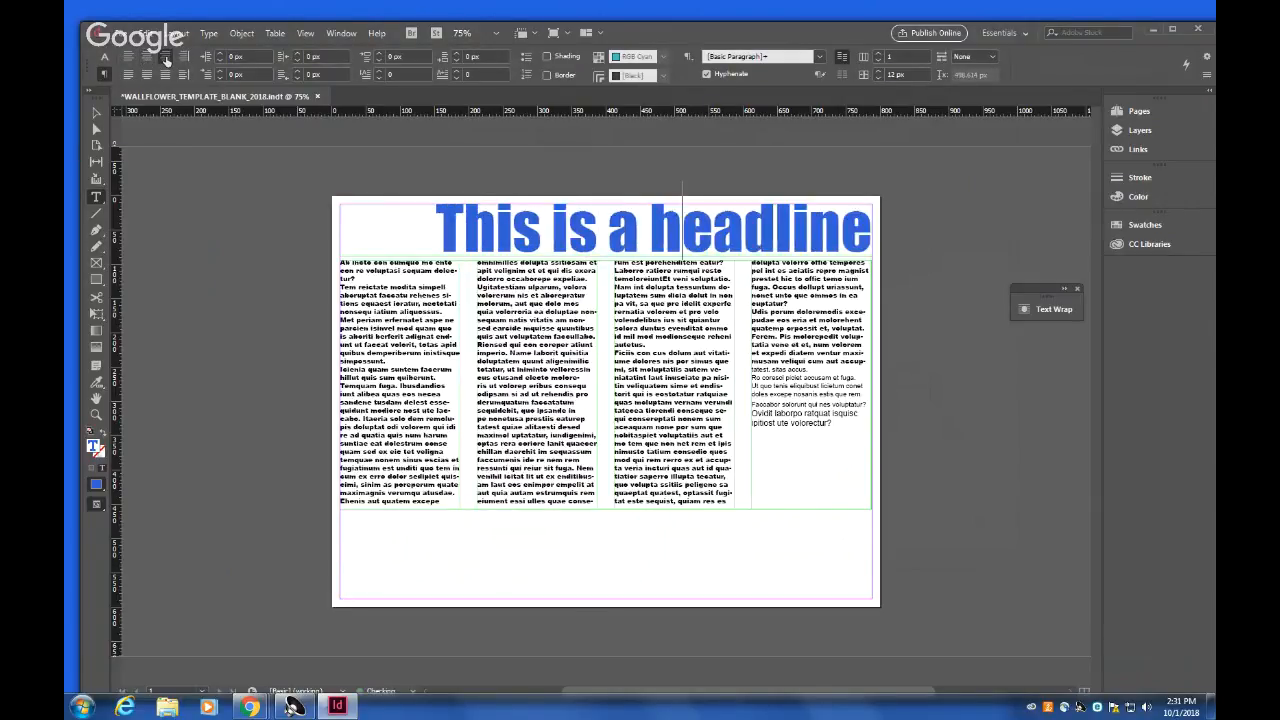
click(127, 57)
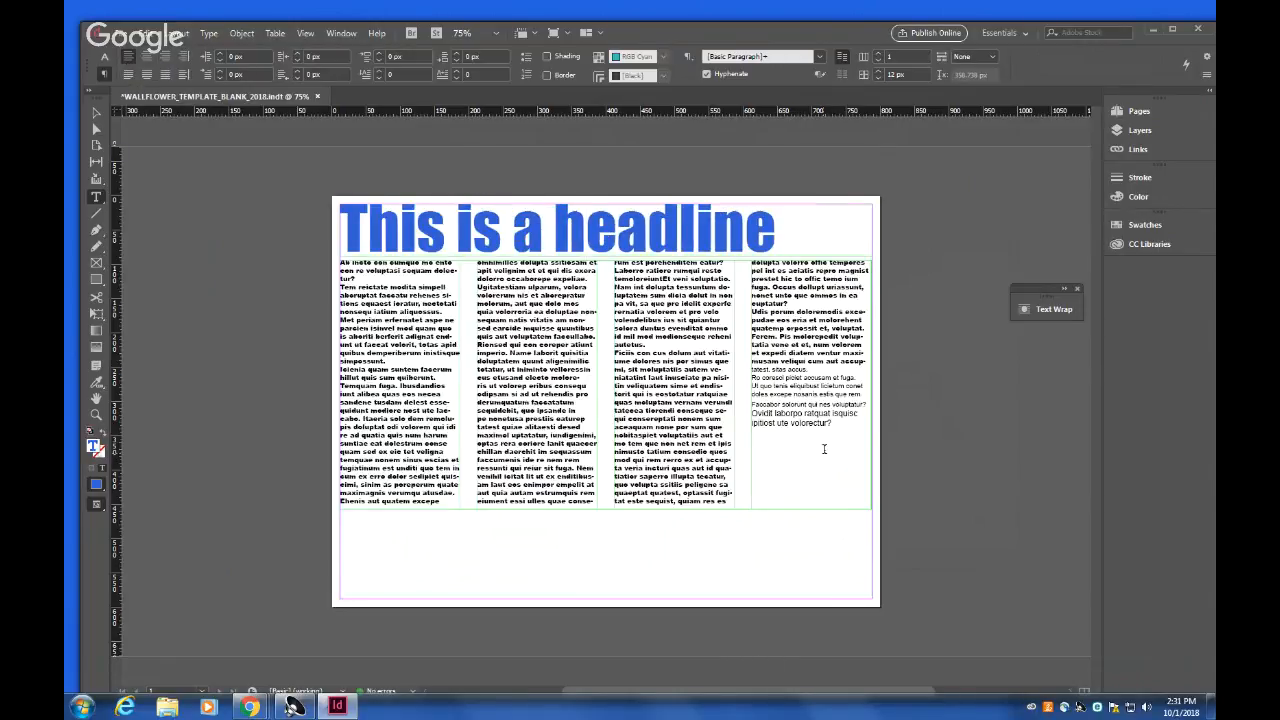
Select the whole four-column story, try center alignment on it, and return it to left alignment.
drag(831, 428, 570, 395)
key(ctrl+a)
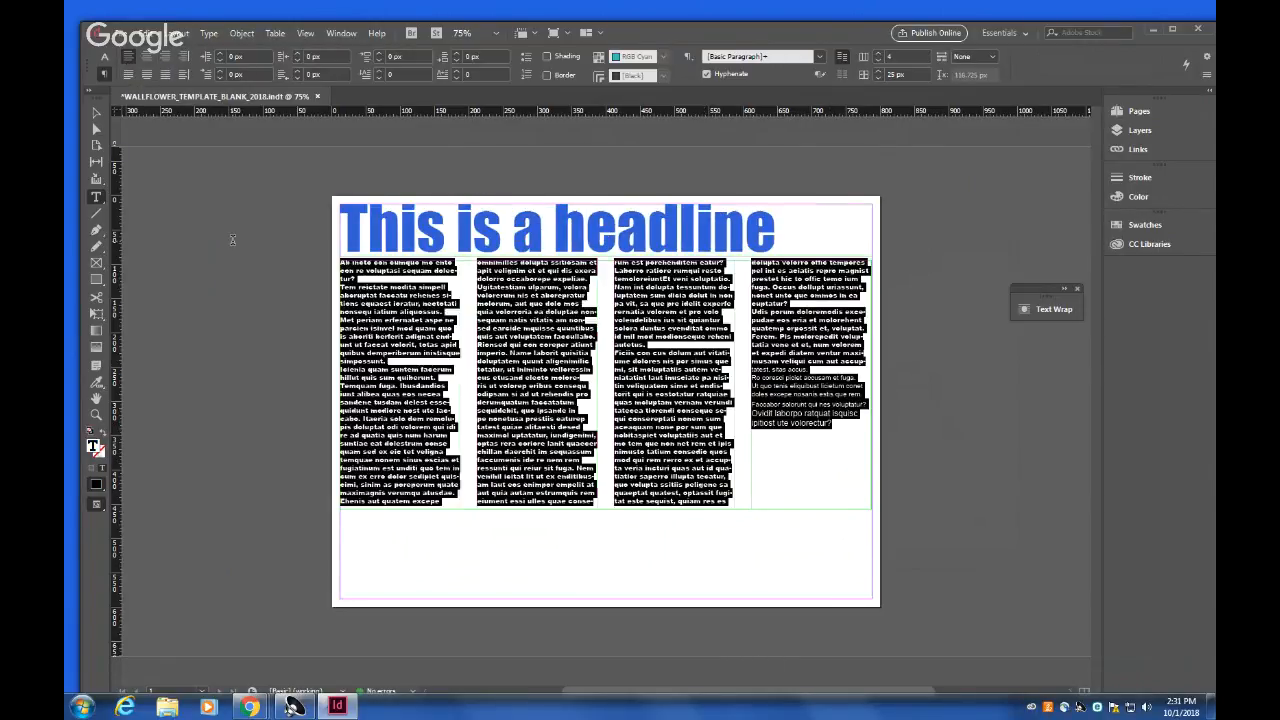
click(146, 57)
click(127, 74)
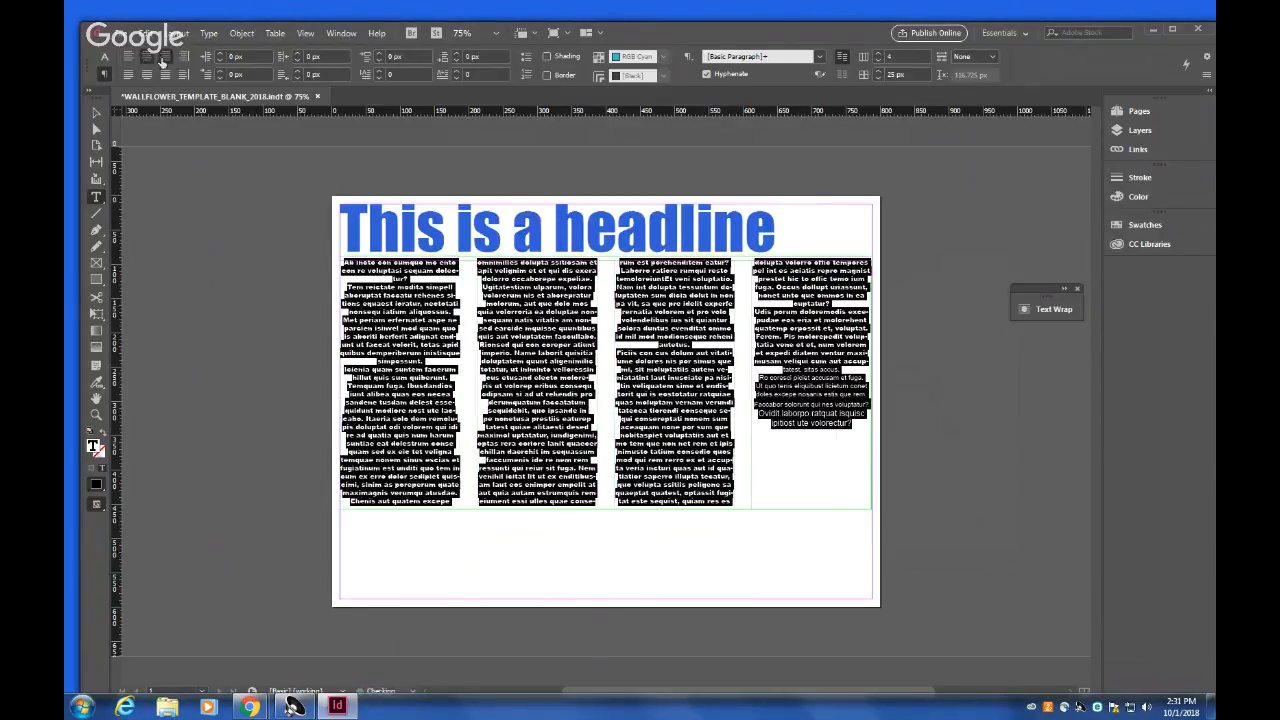
click(127, 57)
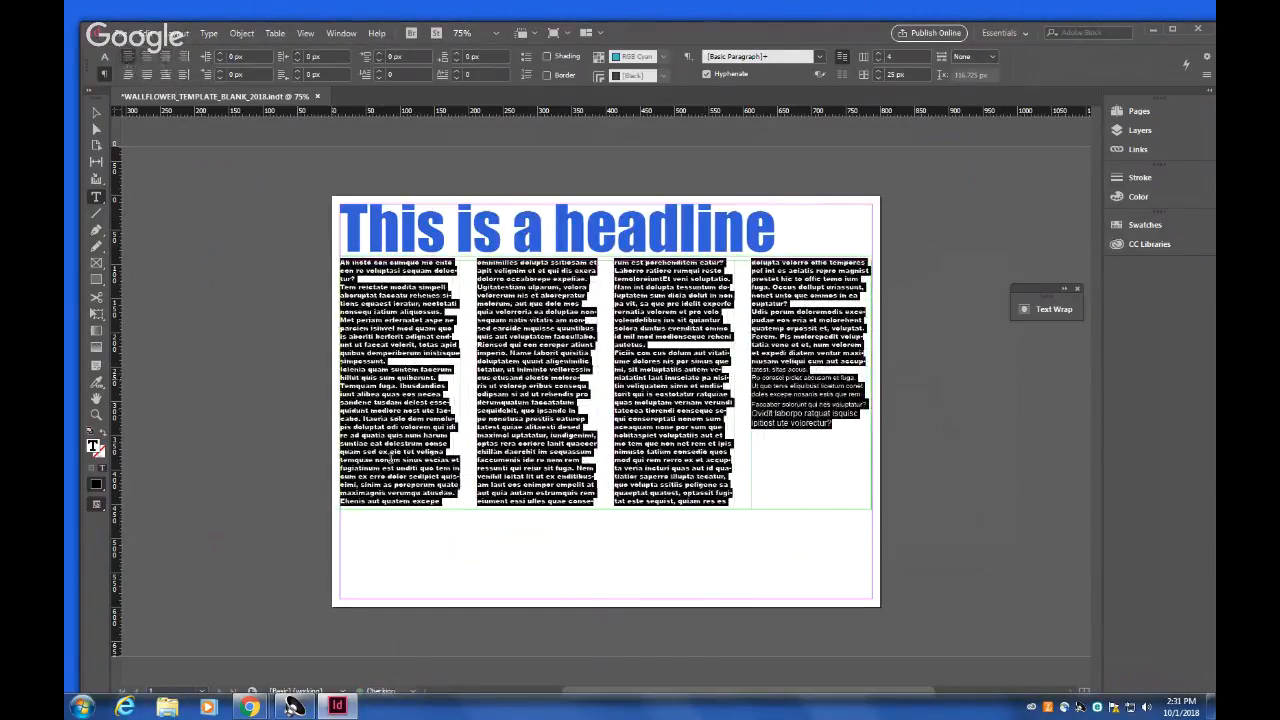
Extend the four-column text frame downward to a height of about 398 px.
click(112, 125)
click(97, 112)
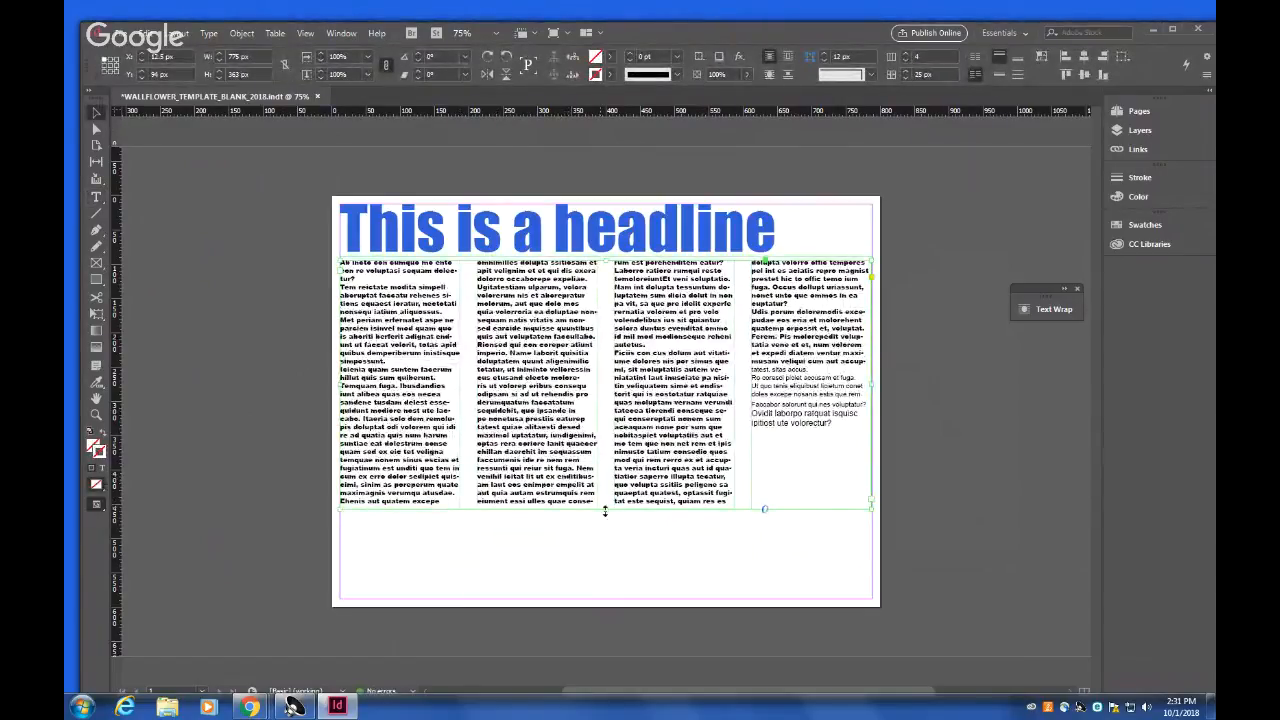
drag(606, 510, 619, 533)
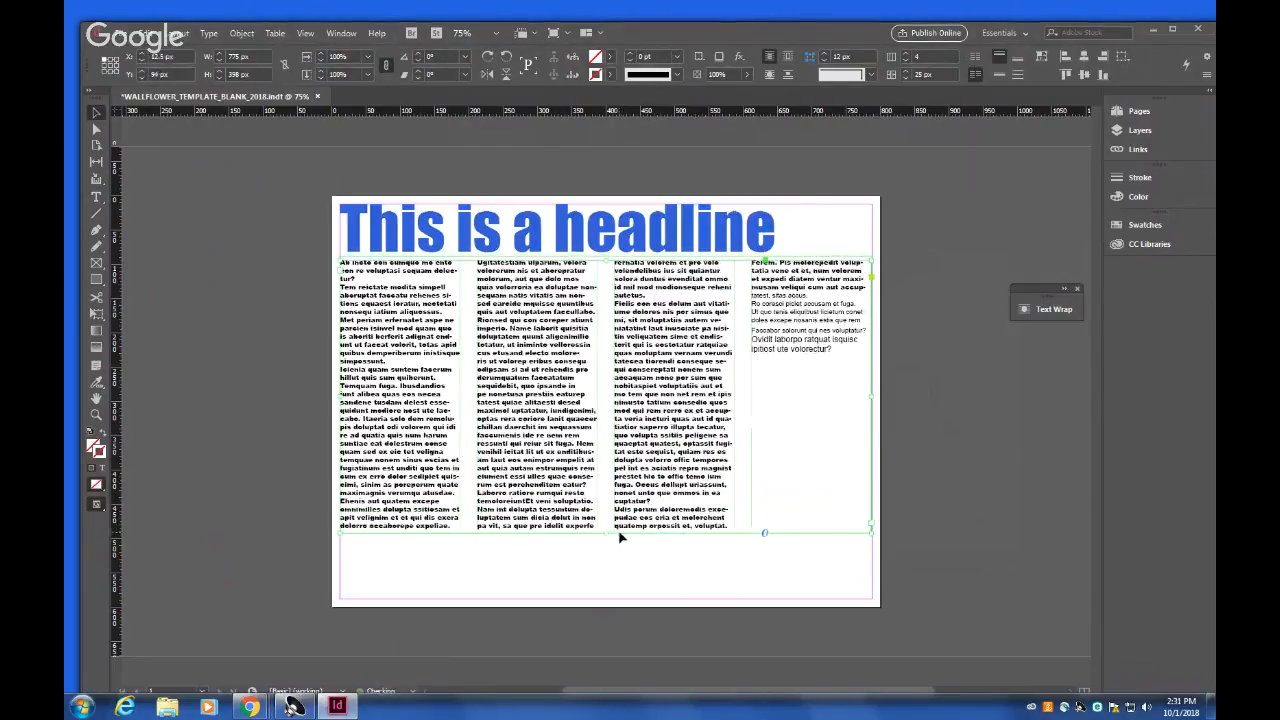
Draw a text frame about 168 px by 153 px over the fourth column's empty area and paste a passage copied from the second column.
click(98, 198)
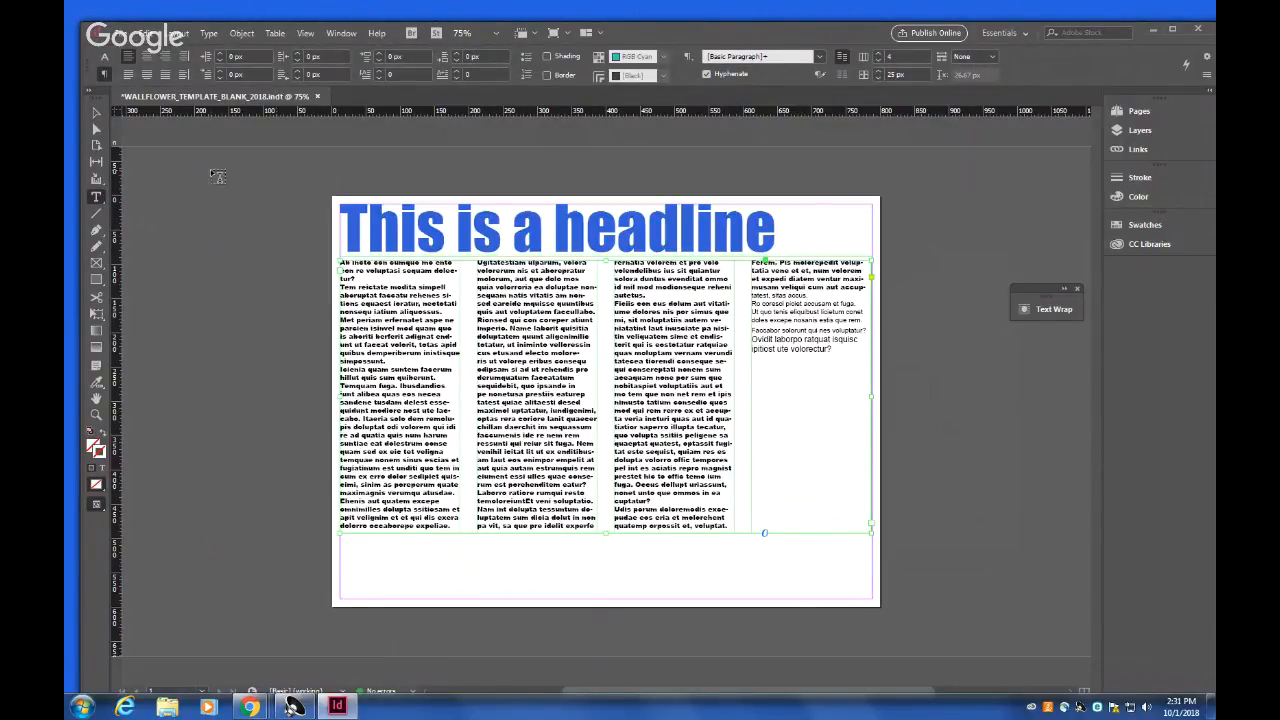
drag(907, 385, 790, 490)
drag(591, 398, 477, 360)
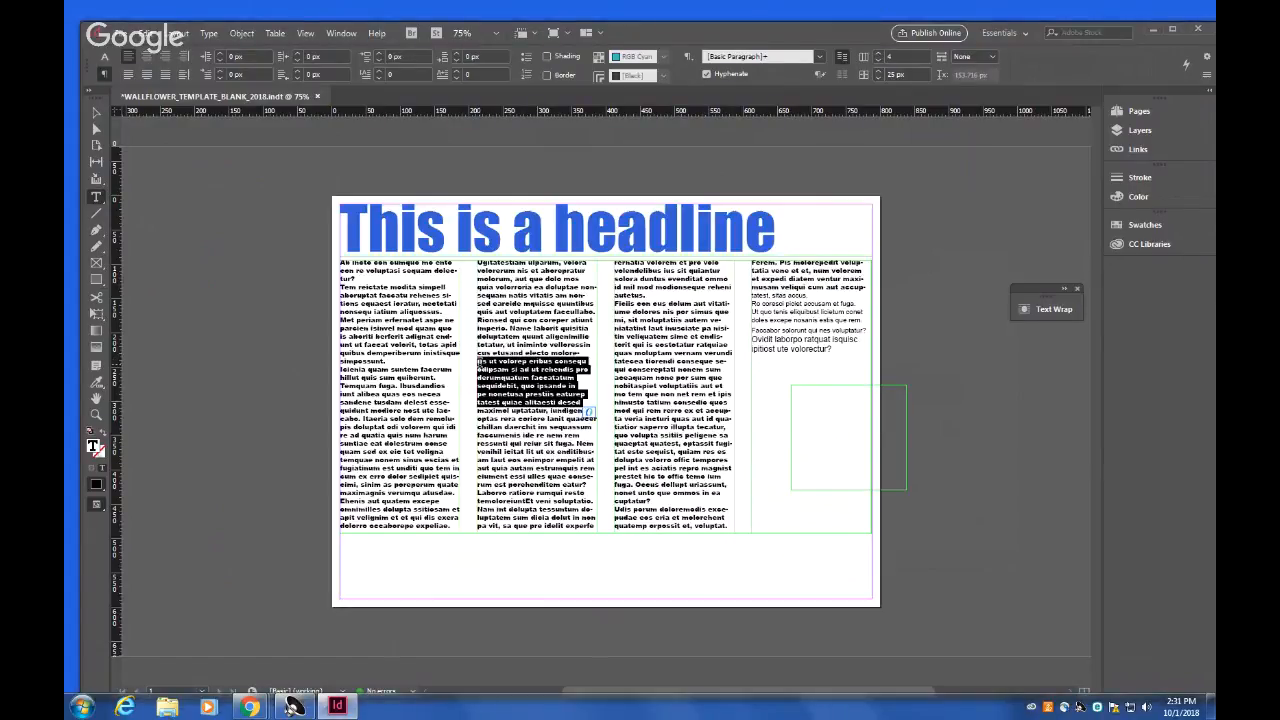
click(887, 425)
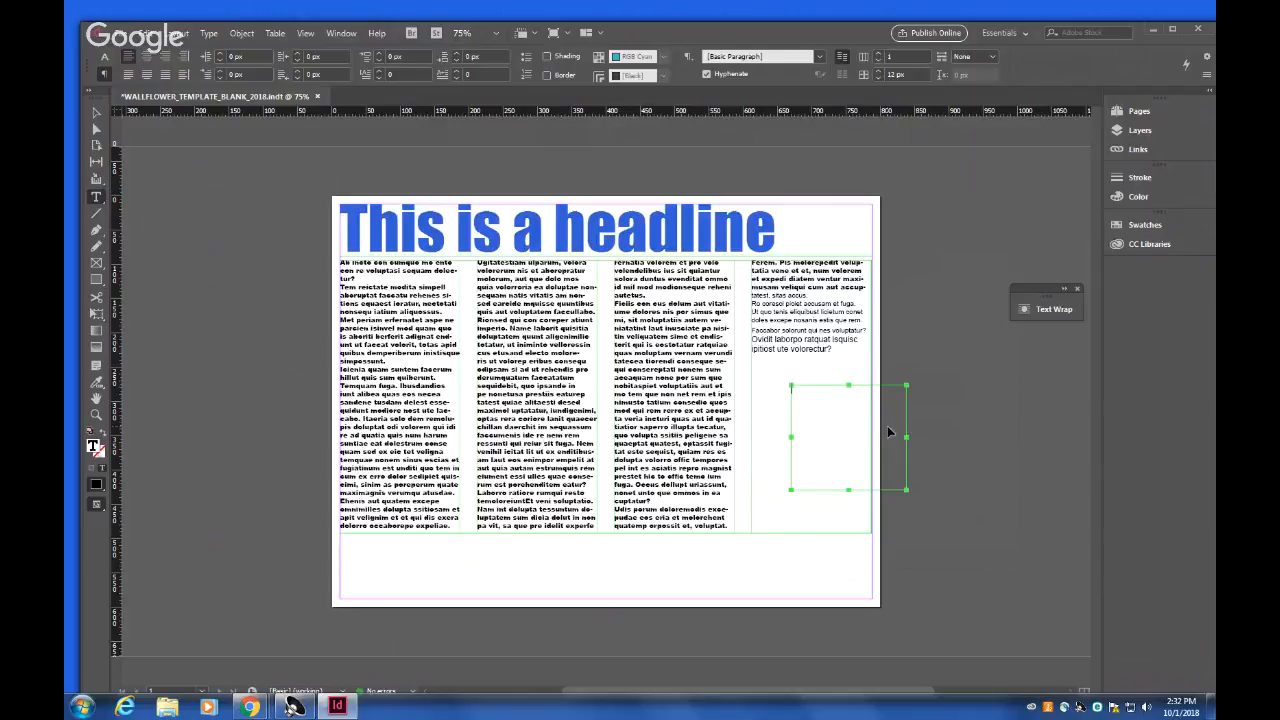
key(ctrl+v)
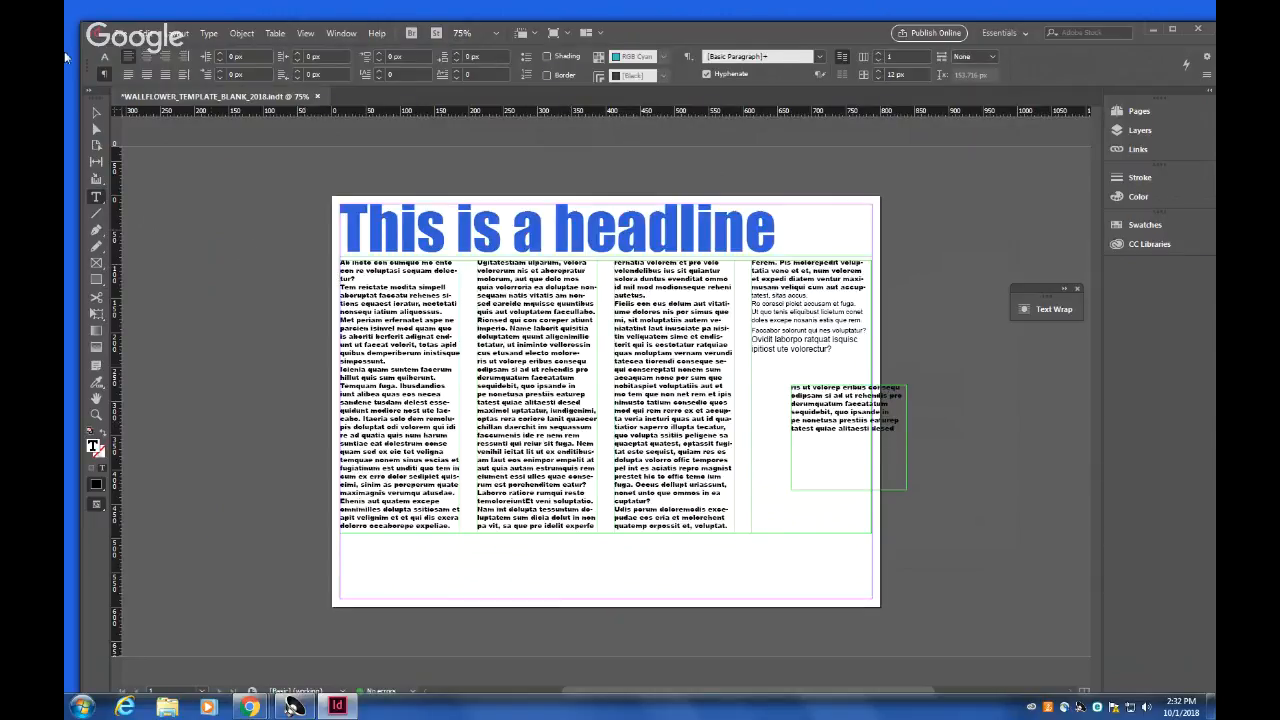
Move the pasted passage's frame directly below the fourth column's text and lengthen it to about 247 px, reaching the column's bottom.
click(93, 111)
drag(873, 427, 833, 405)
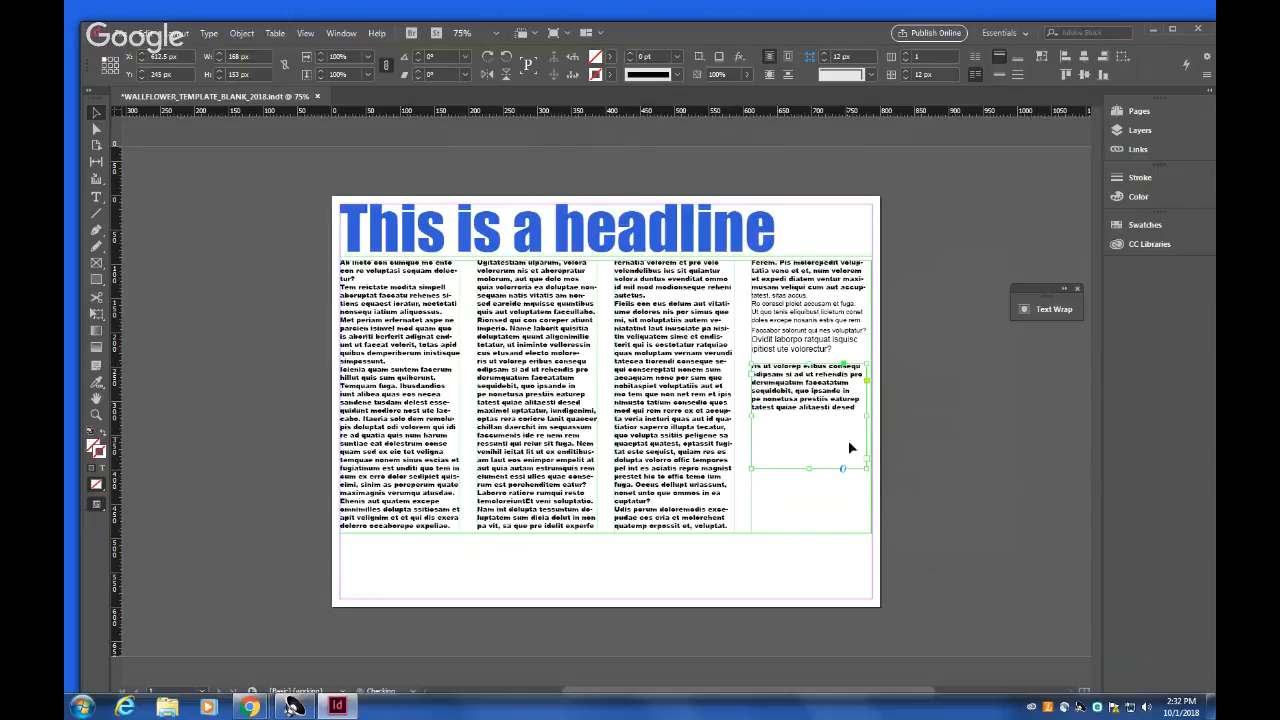
drag(809, 469, 809, 532)
Select all the text in the small pull-quote frame and set its font size to 24 pt.
double_click(848, 423)
drag(856, 408, 720, 358)
click(104, 56)
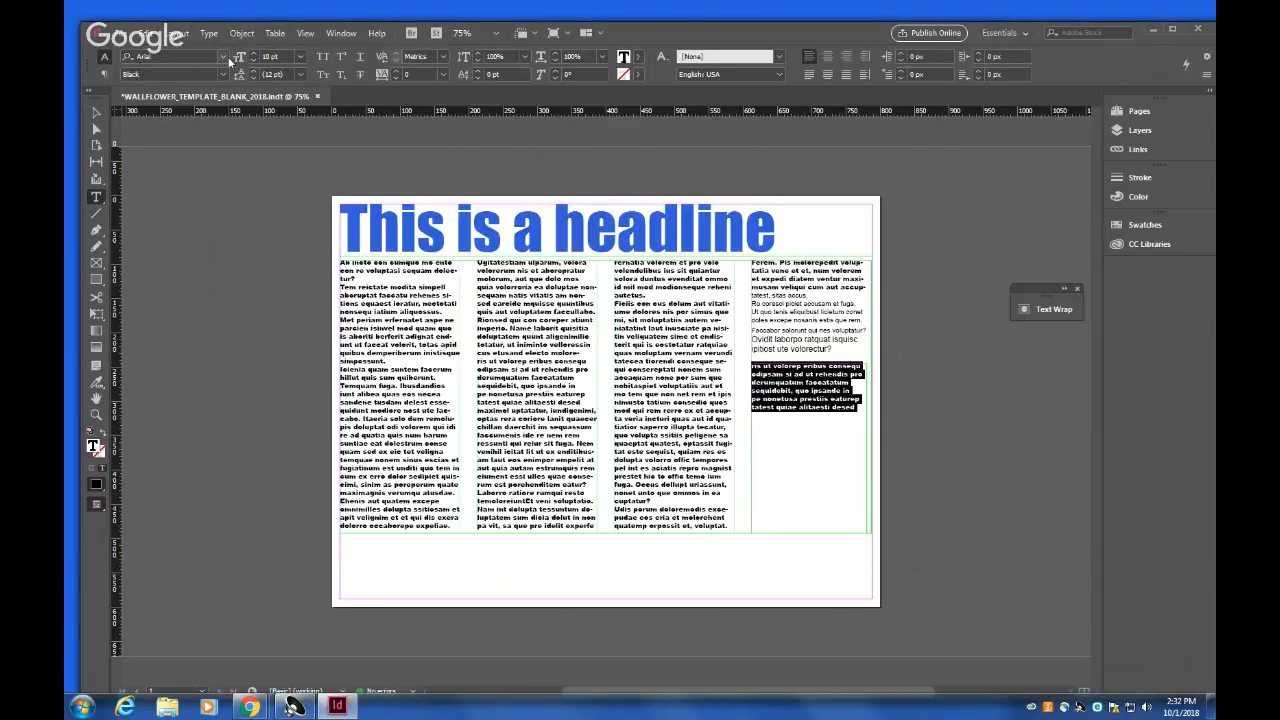
click(299, 57)
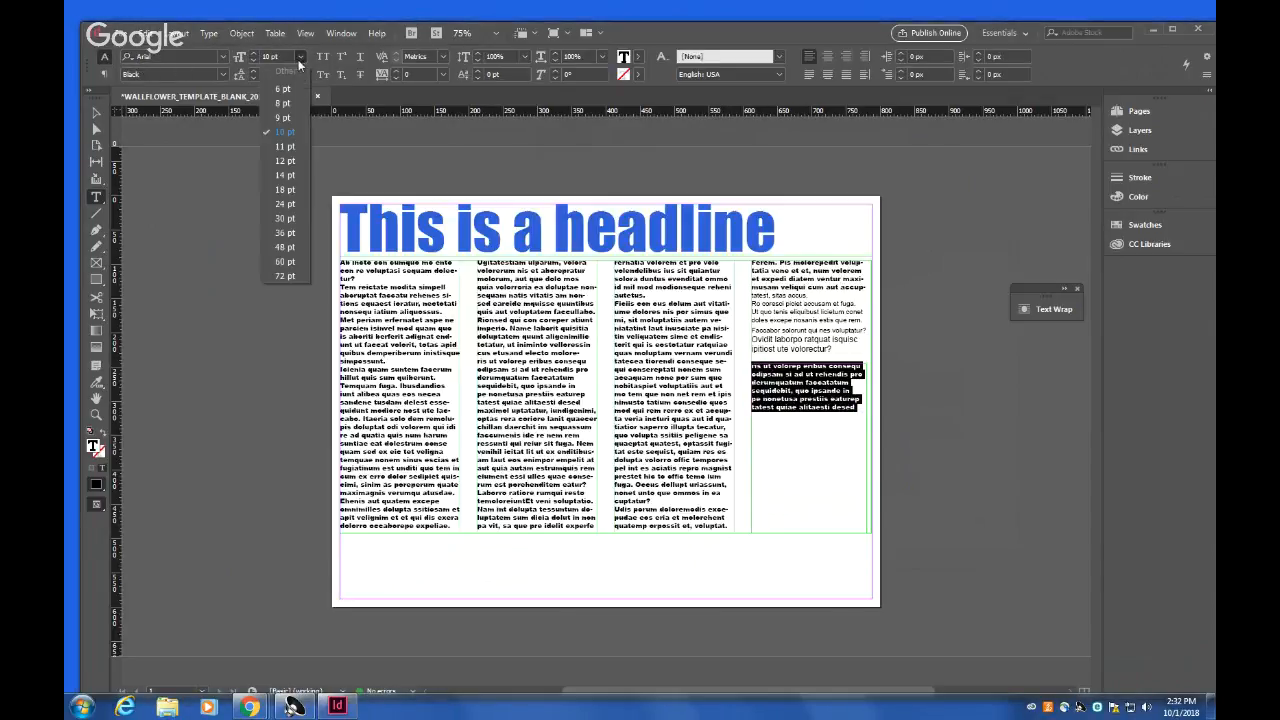
click(284, 204)
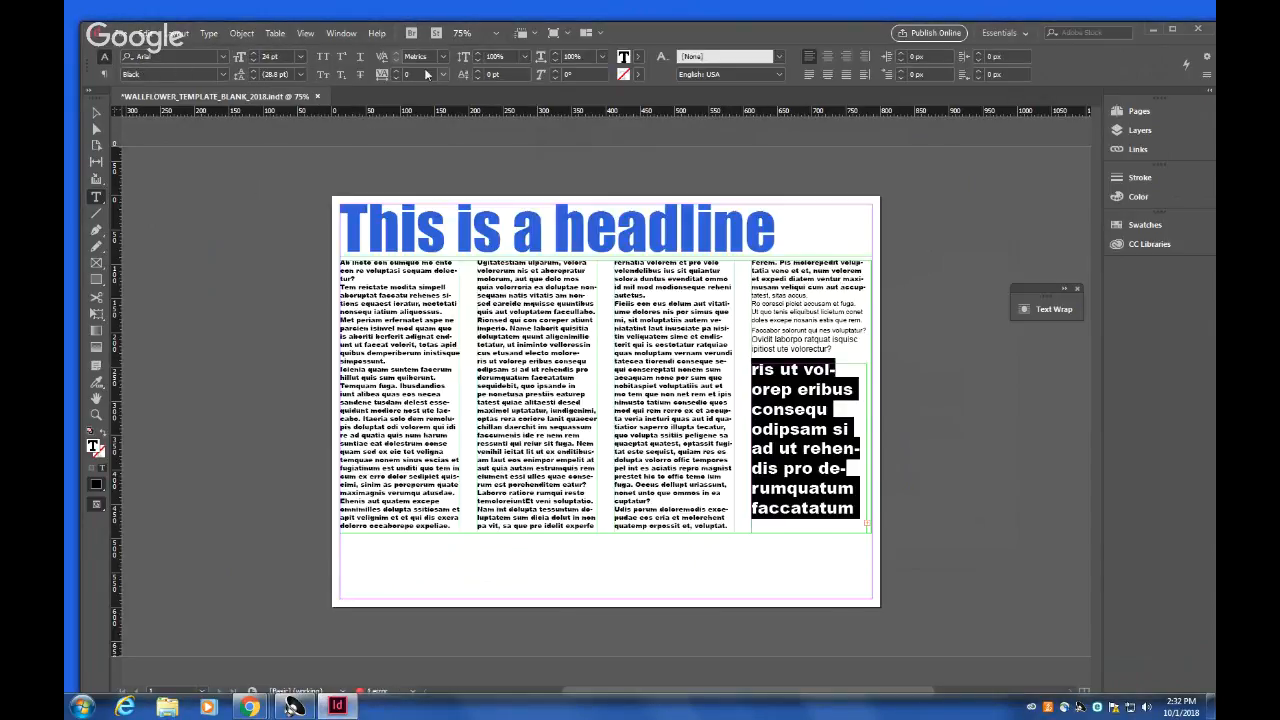
Color the selected pull-quote text RGB Cyan and deselect it.
click(640, 60)
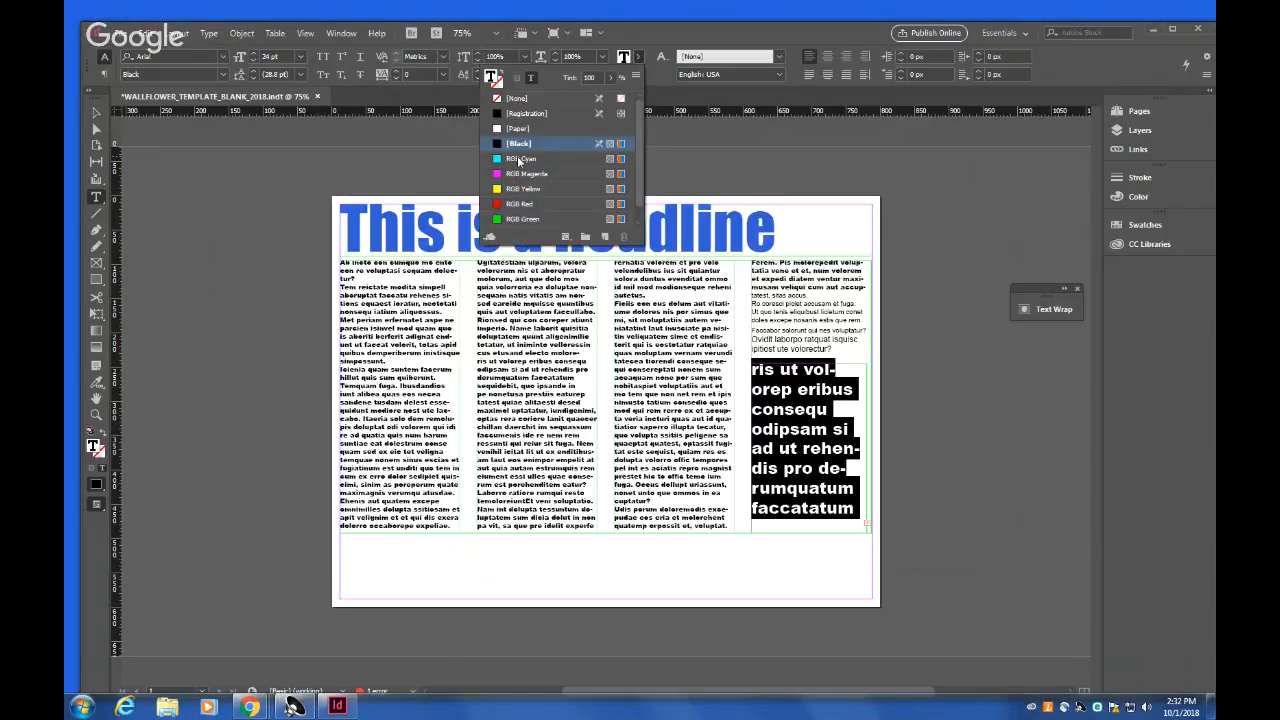
click(519, 160)
click(880, 470)
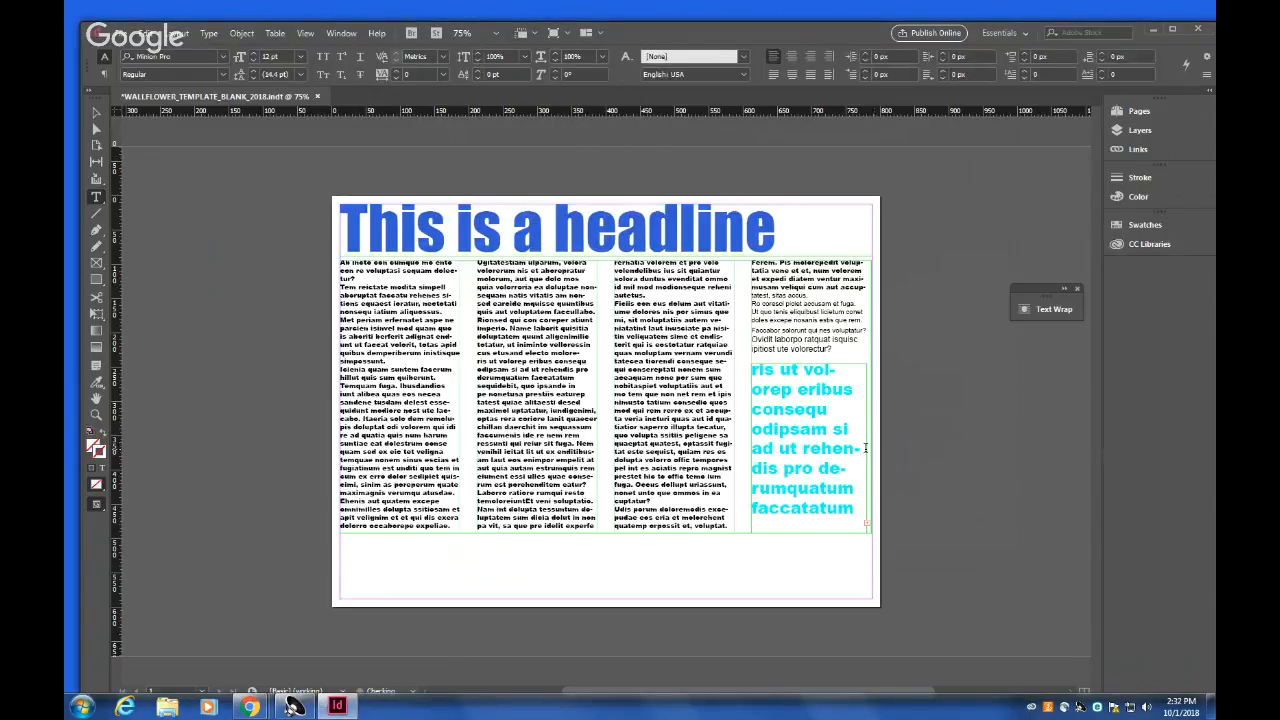
Select the pull-quote text again and color it RGB Red.
drag(858, 510, 573, 113)
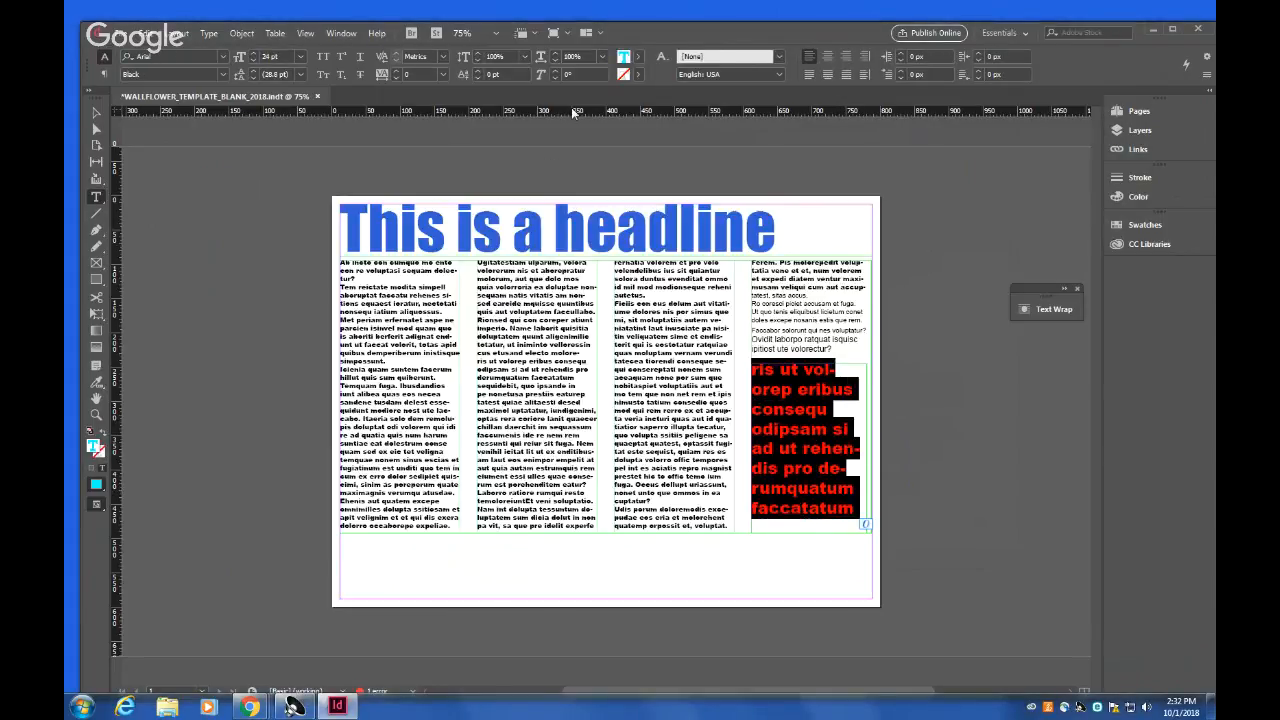
click(639, 57)
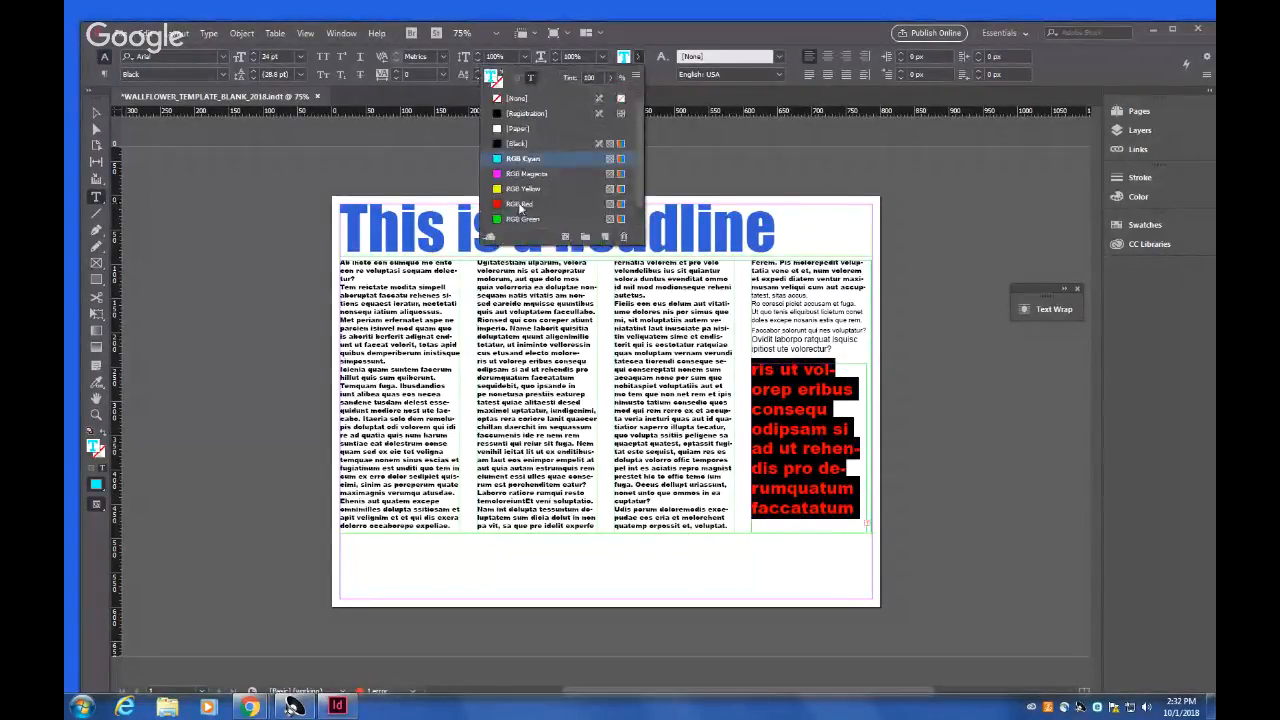
click(519, 205)
click(786, 470)
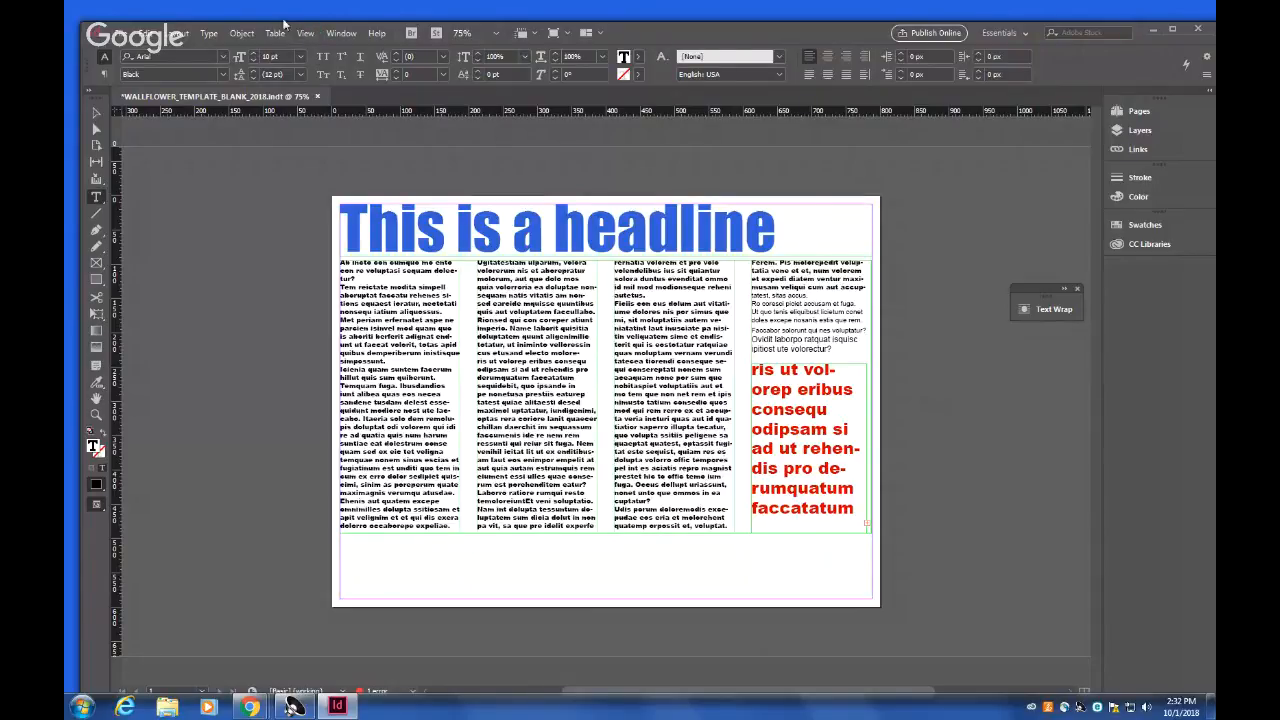
Shorten the four-column frame by raising its bottom edge, and move the red pull quote onto the pasteboard beside the page.
click(95, 116)
drag(607, 536, 608, 443)
drag(759, 498, 953, 545)
Move the four-column frame down to the bottom margin and place the headline directly above it, at Y 233 px.
drag(705, 443, 703, 558)
drag(660, 345, 630, 388)
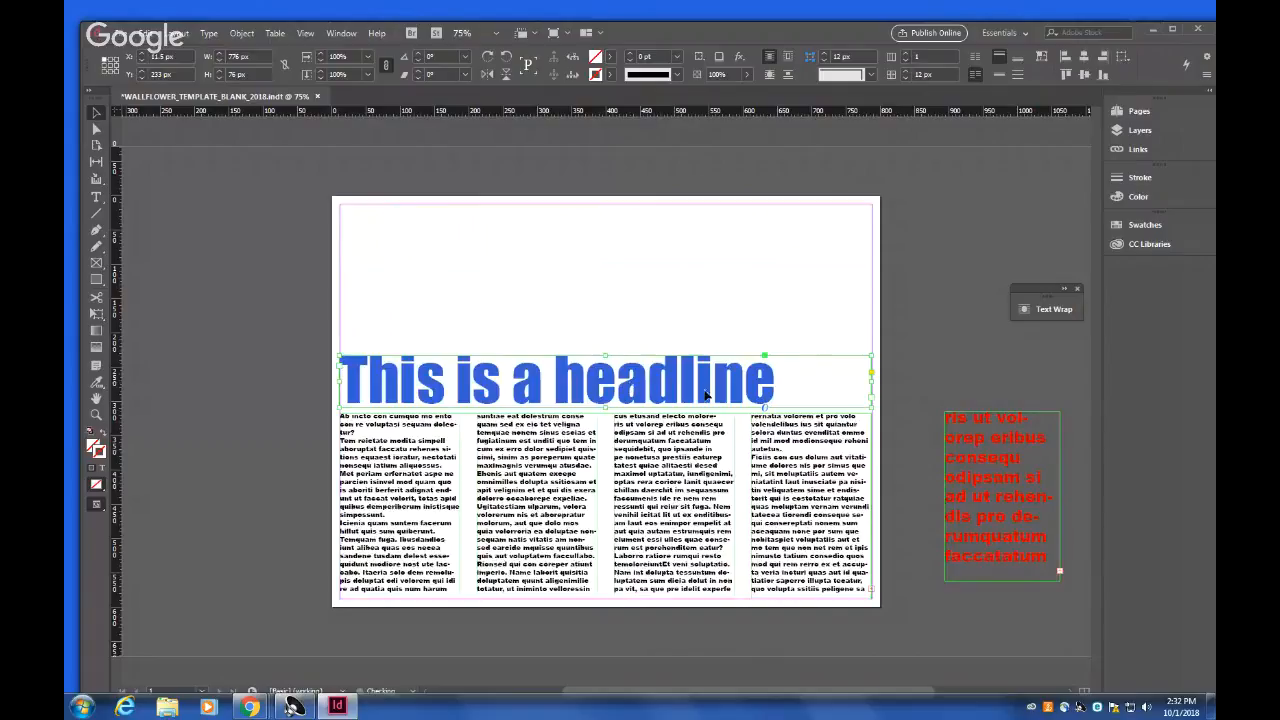
Place the red pull quote at the end of the headline, at X 653 px and Y 71 px, widen its frame to 159 px, and deselect it.
drag(1003, 478, 779, 329)
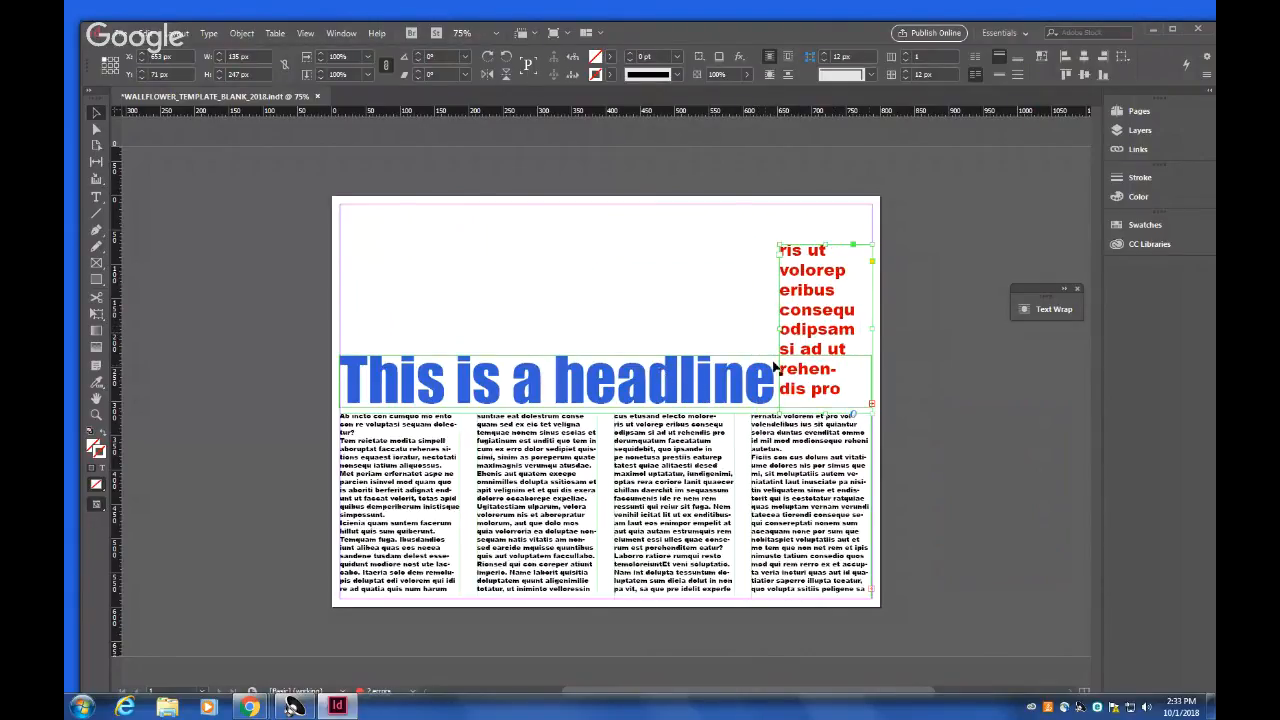
mouse_move(869, 330)
mouse_down()
mouse_move(908, 330)
mouse_move(888, 330)
mouse_up()
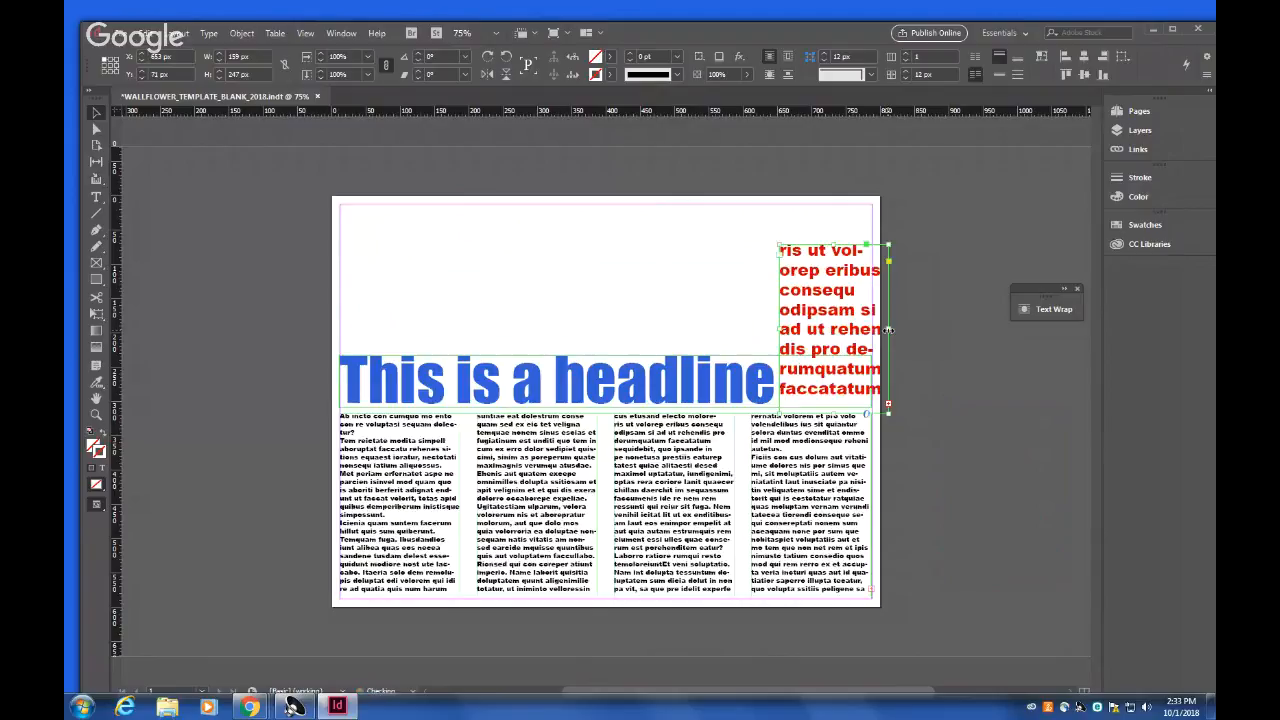
click(937, 392)
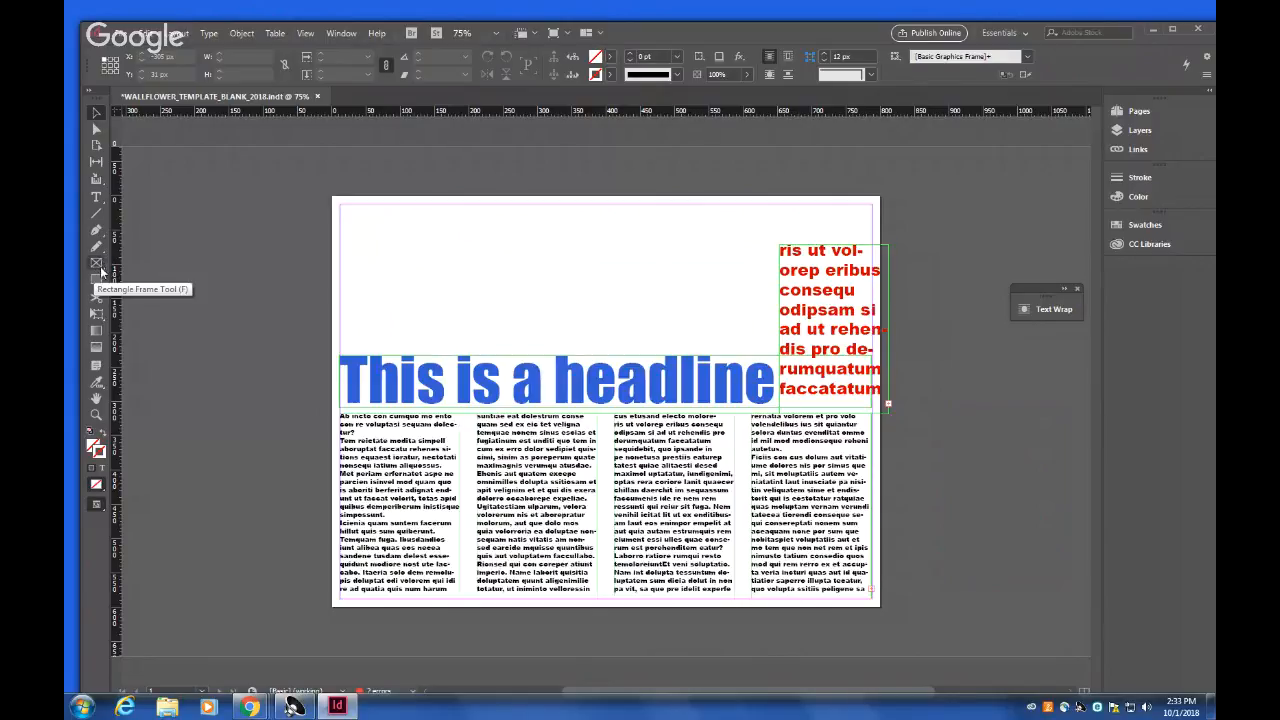
Draw a rectangular picture frame about 628 by 214 px above the headline, starting at the page's upper-left margin corner.
click(97, 264)
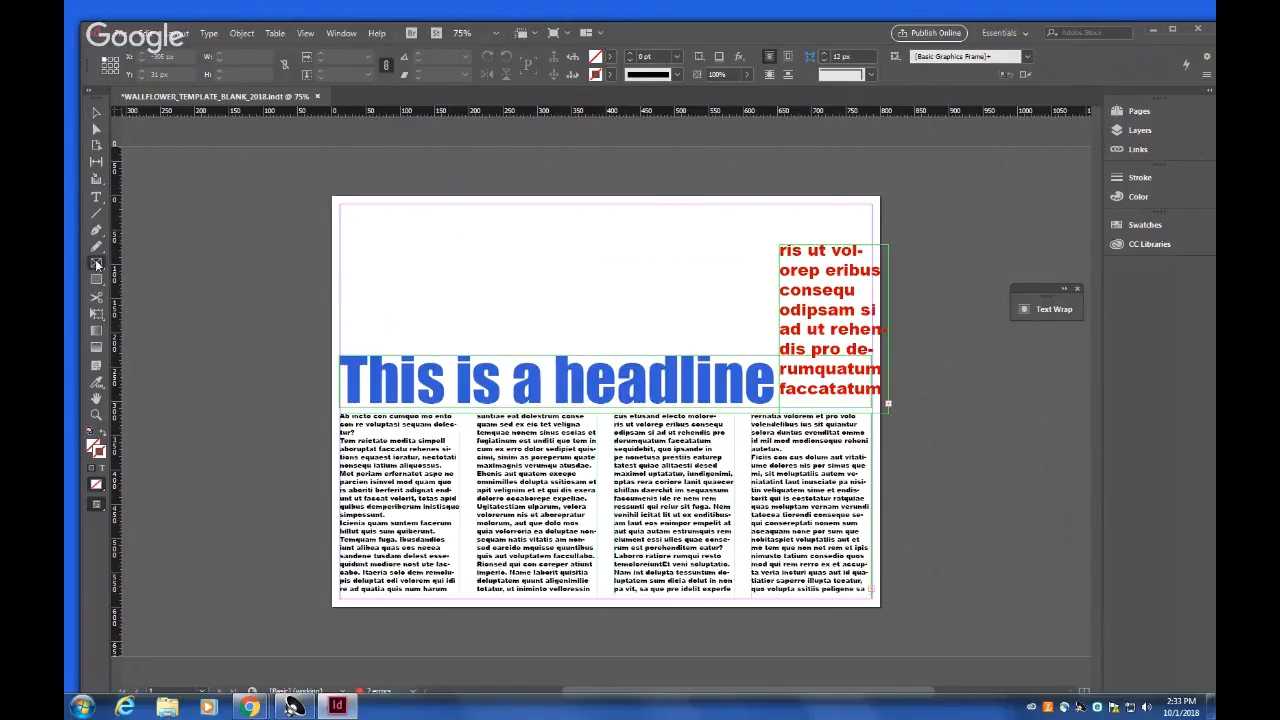
drag(341, 205, 771, 351)
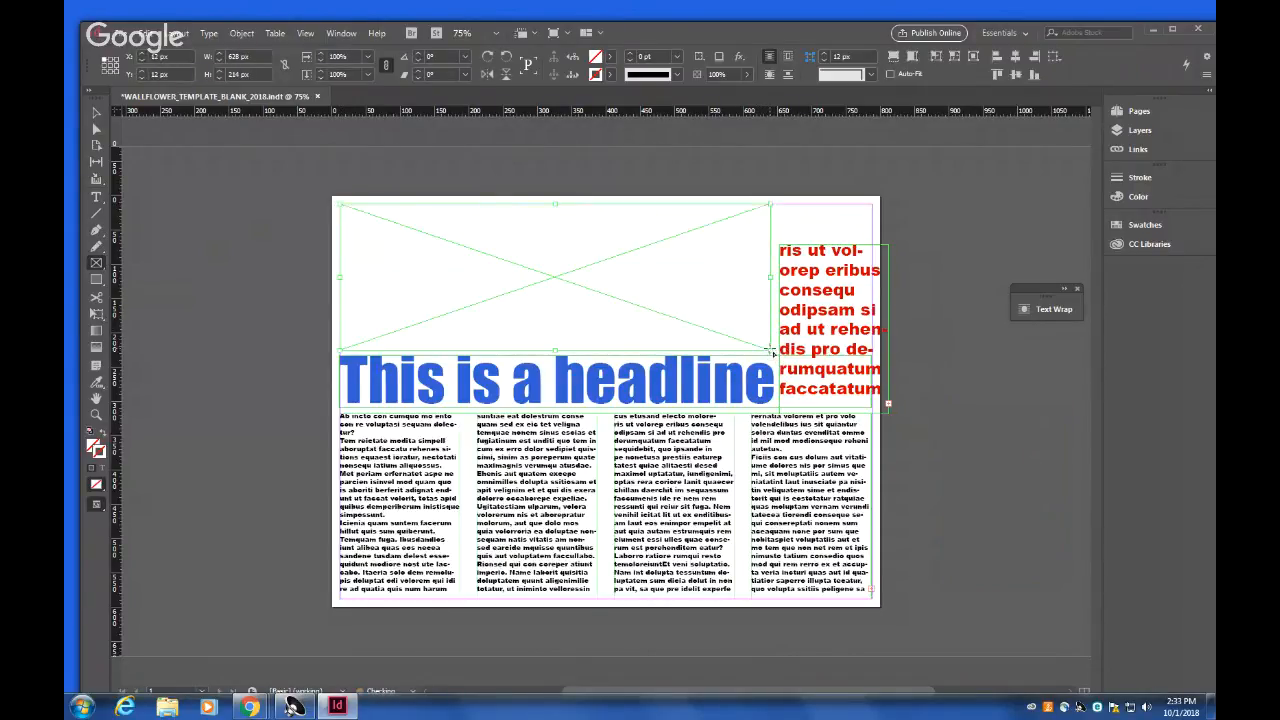
click(97, 114)
Start placing a file in the picture frame and browse to FY > 1.YEARBOOK > 2018CHS > AJsCamera.
click(118, 36)
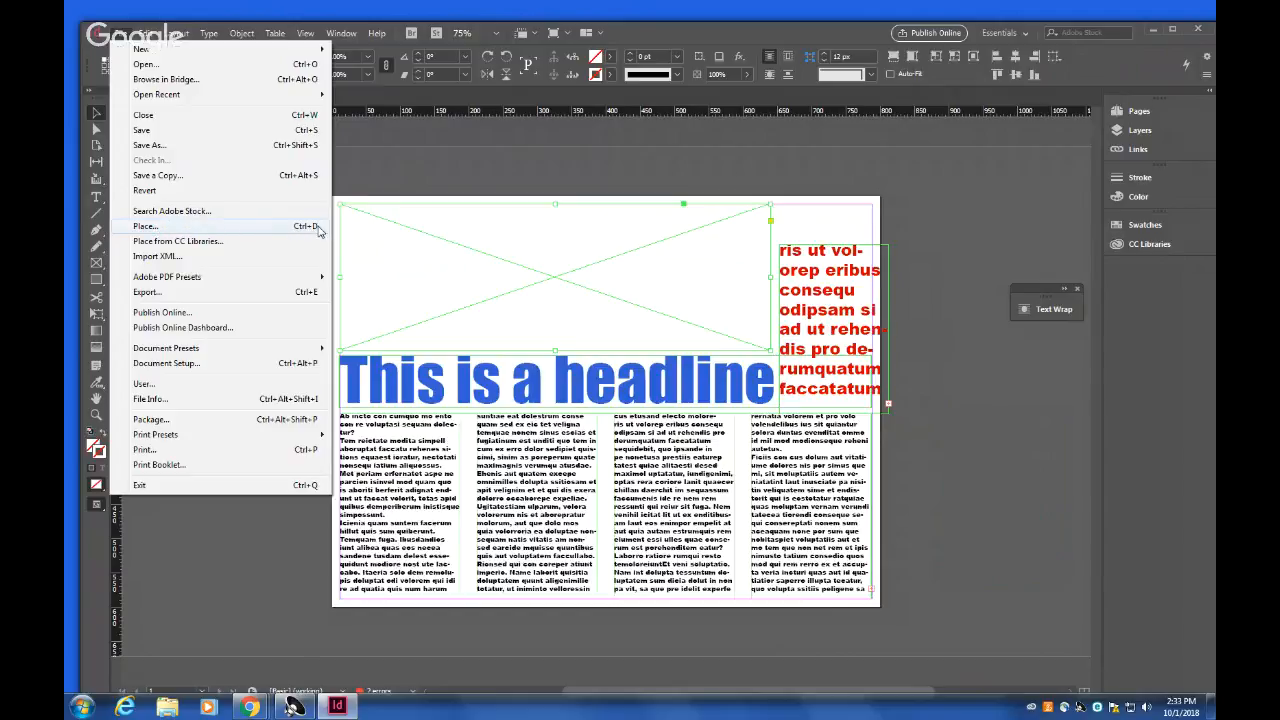
click(226, 228)
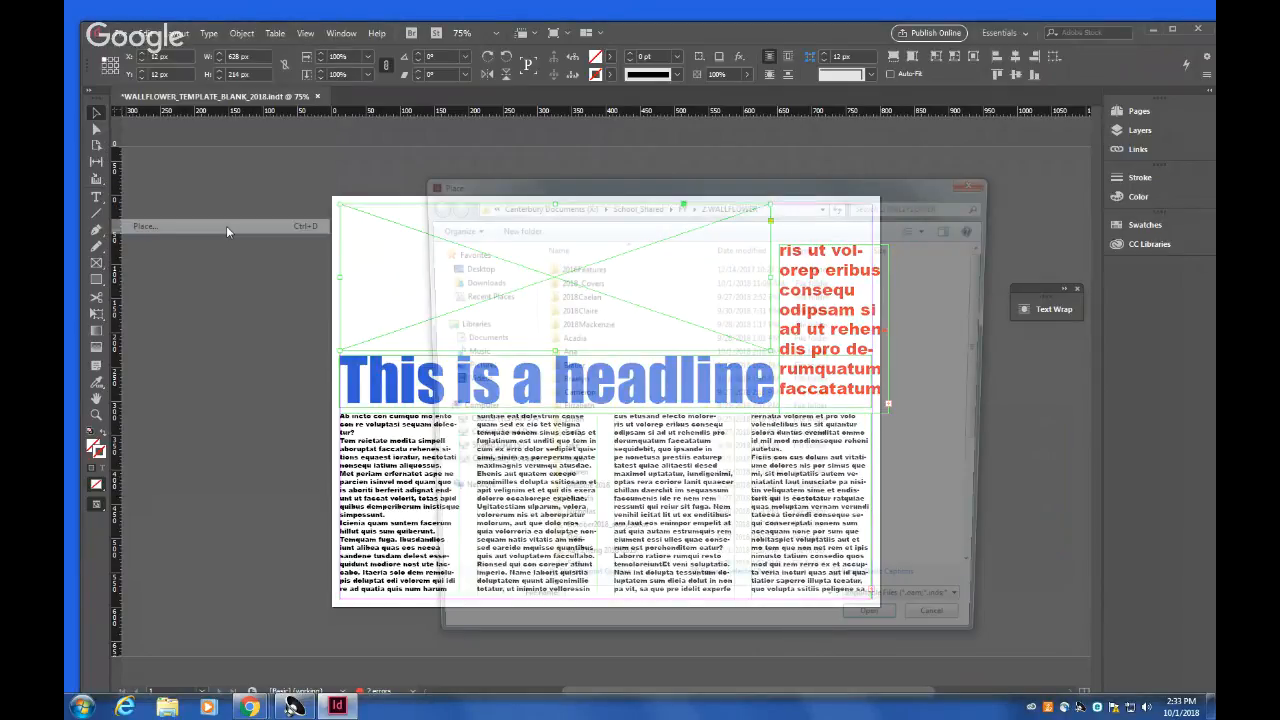
drag(638, 180, 442, 78)
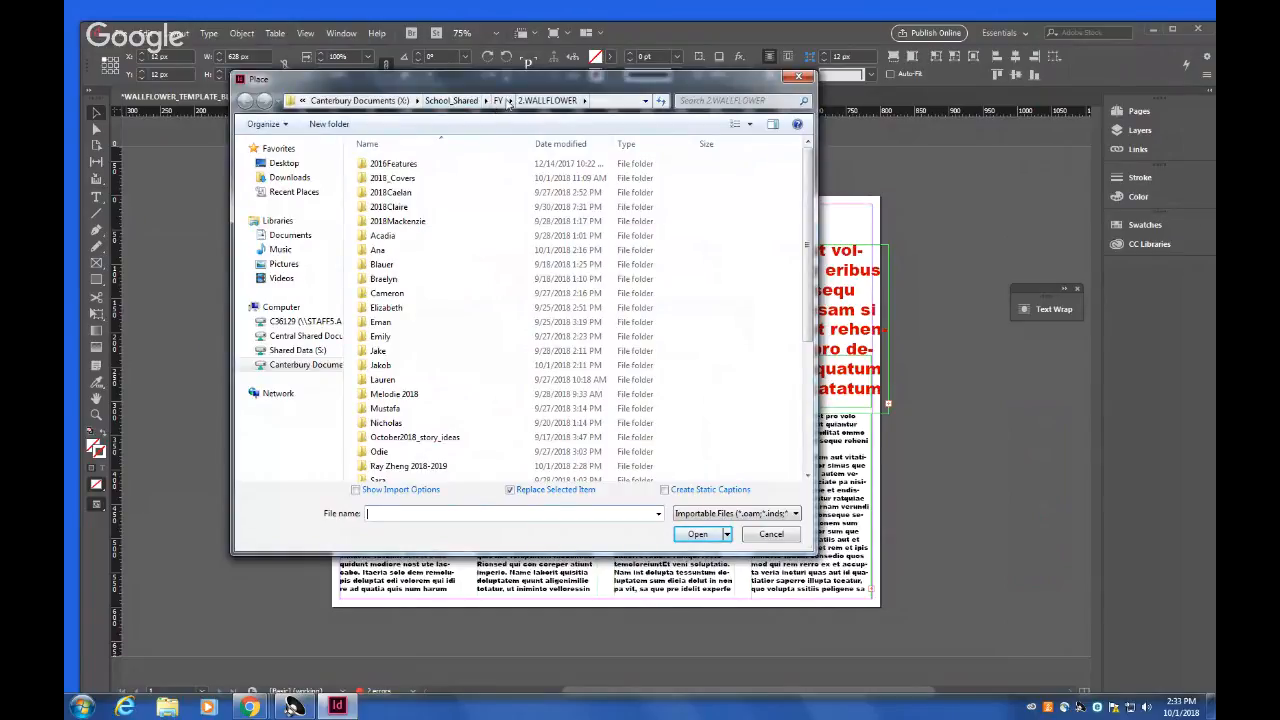
click(496, 101)
double_click(402, 165)
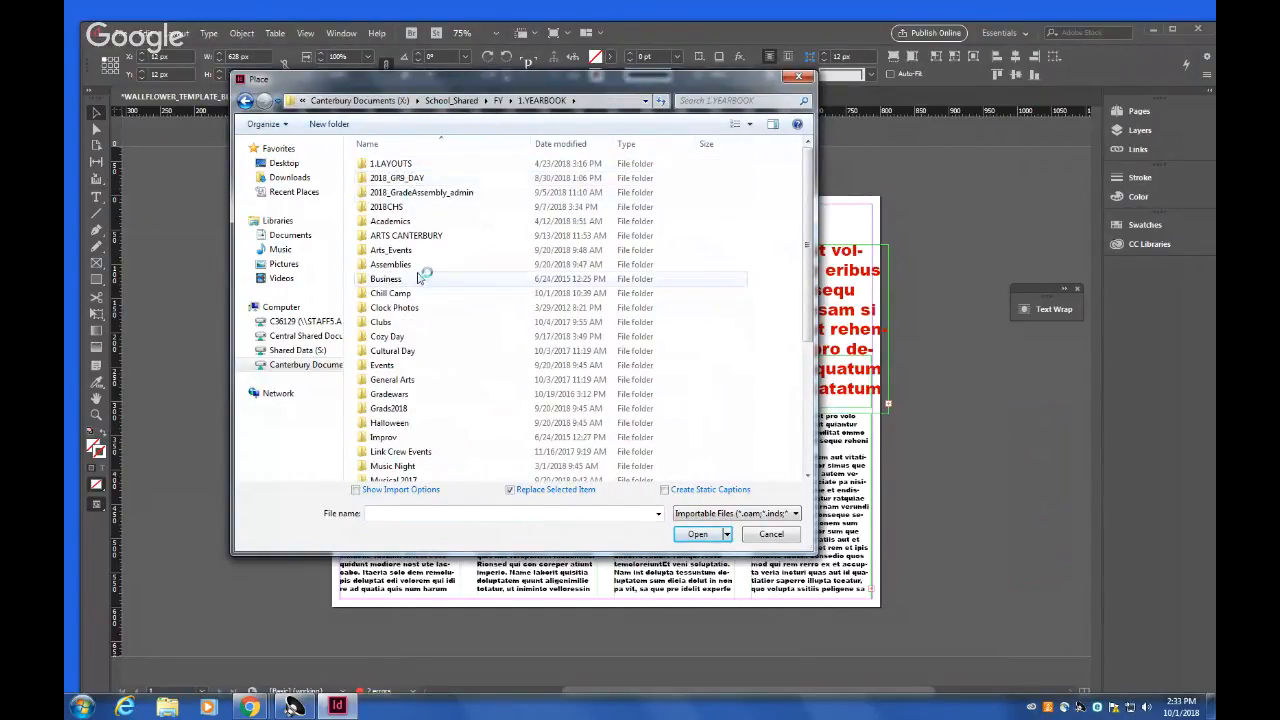
double_click(398, 208)
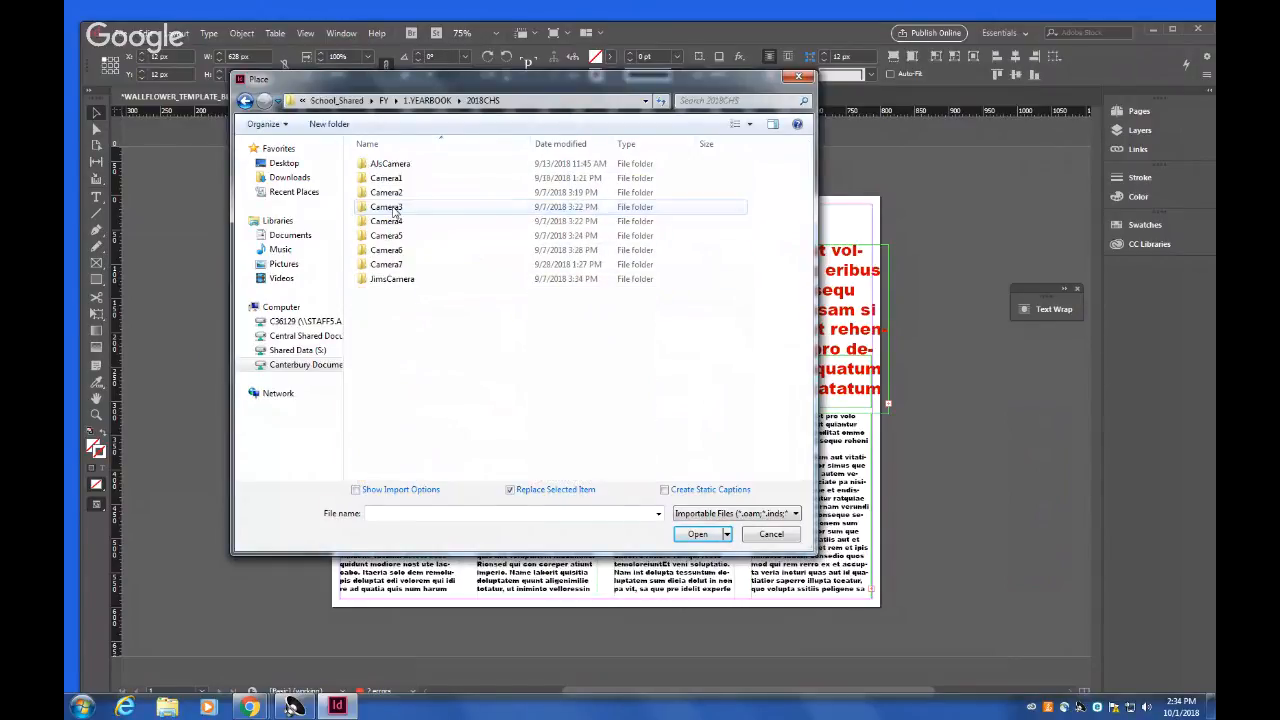
double_click(403, 165)
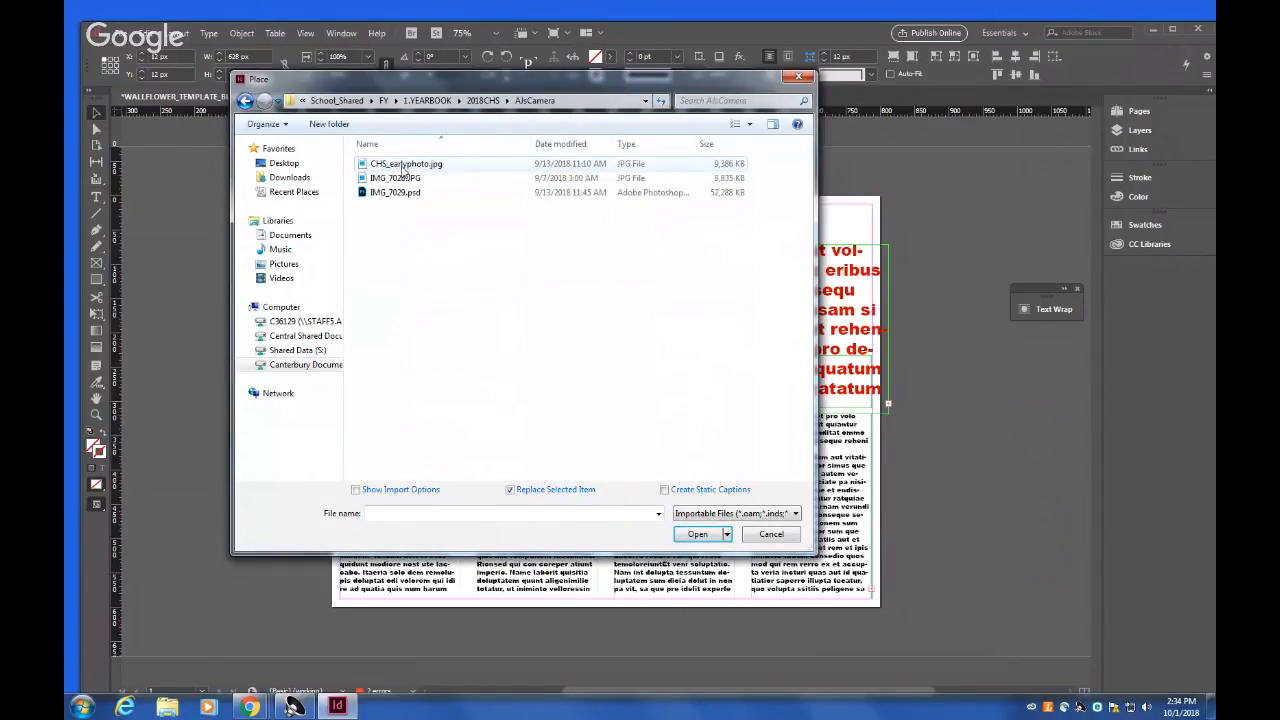
Show the folder's files as large icons and place CHS_earlyphoto.jpg in the picture frame.
click(400, 165)
click(408, 180)
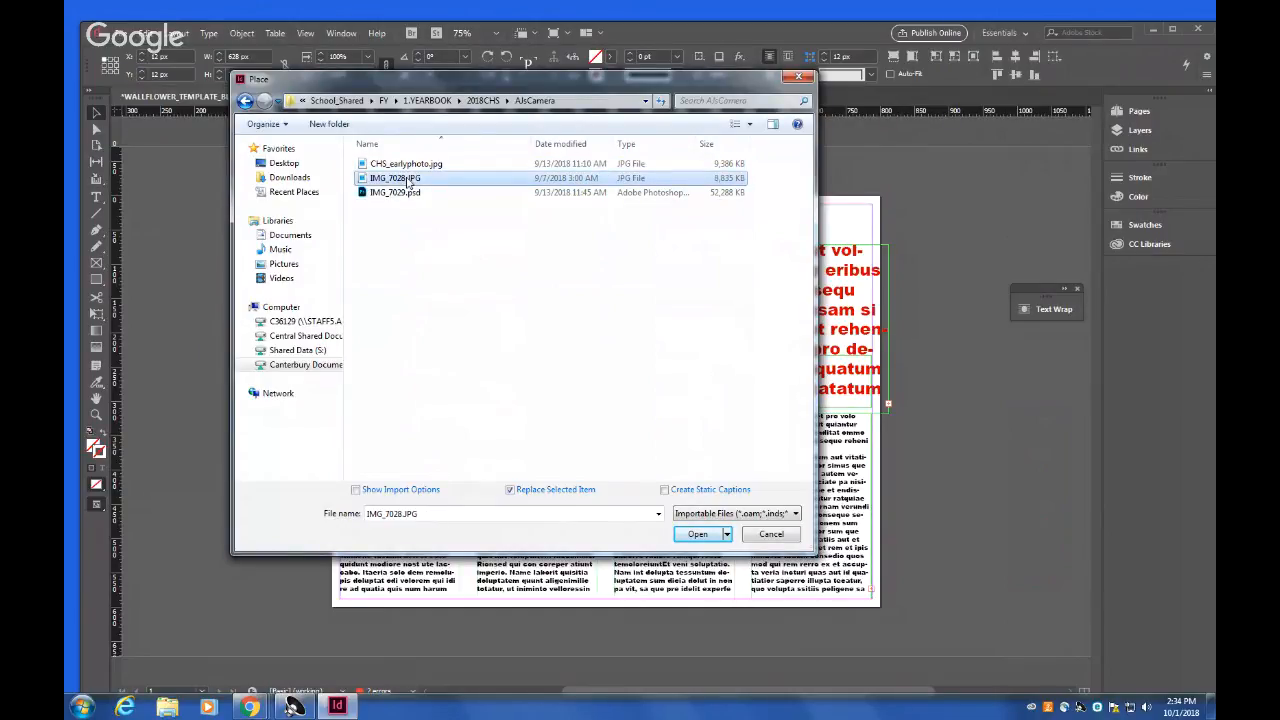
click(750, 124)
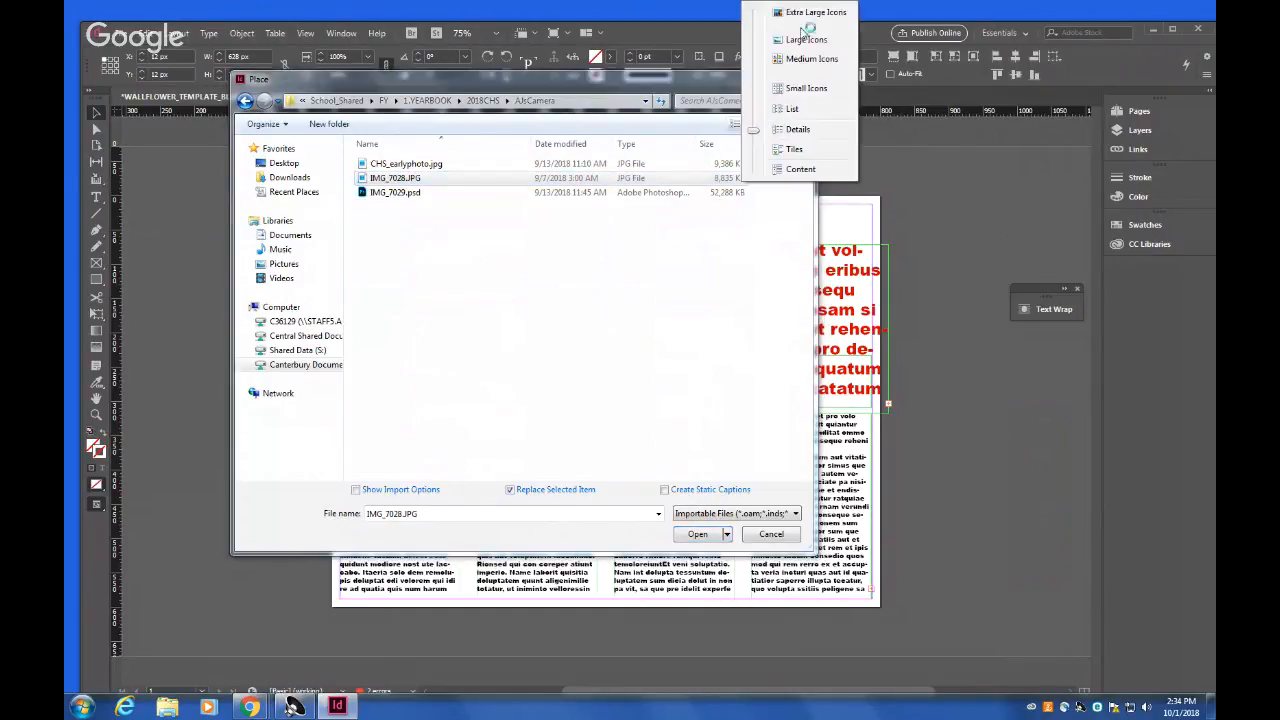
click(804, 42)
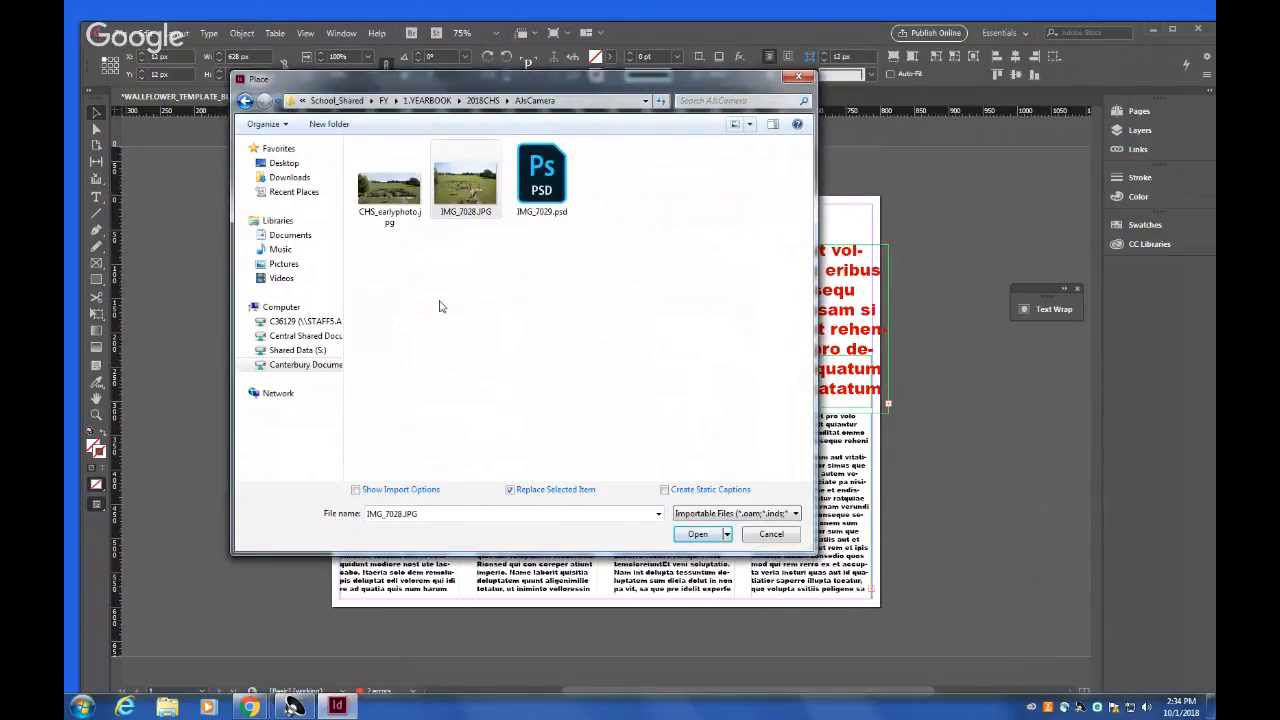
click(390, 190)
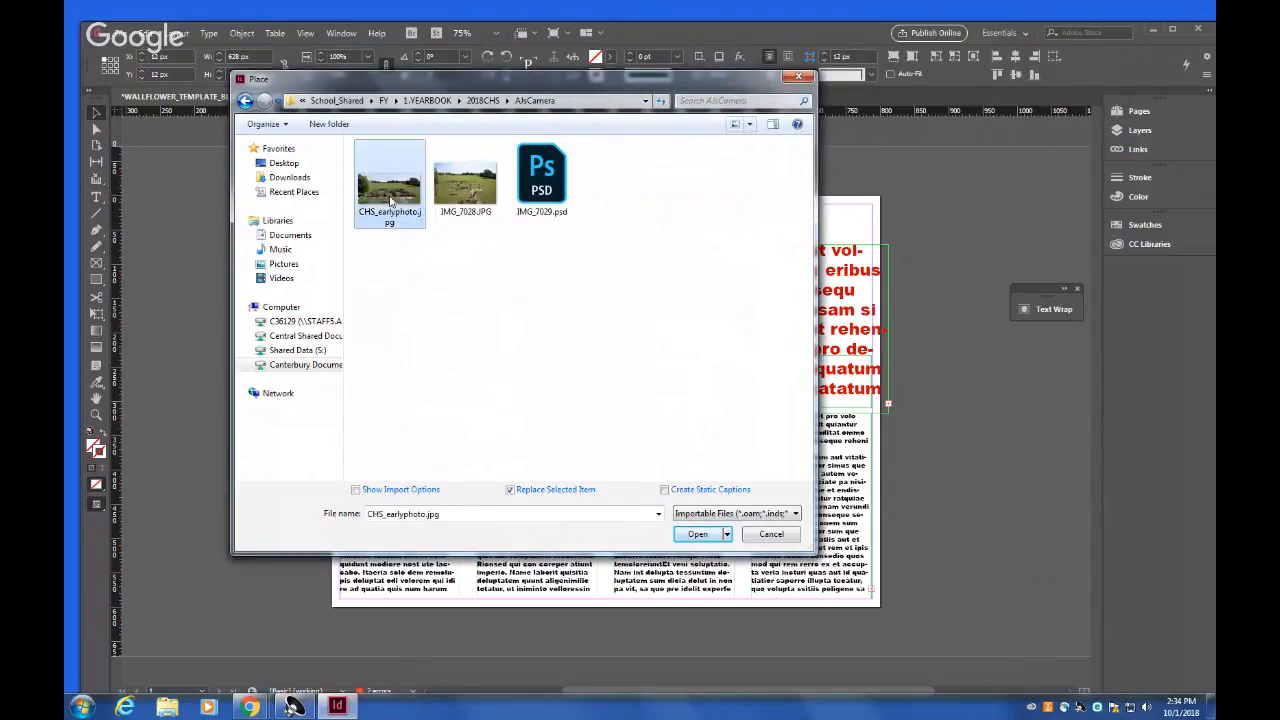
click(697, 535)
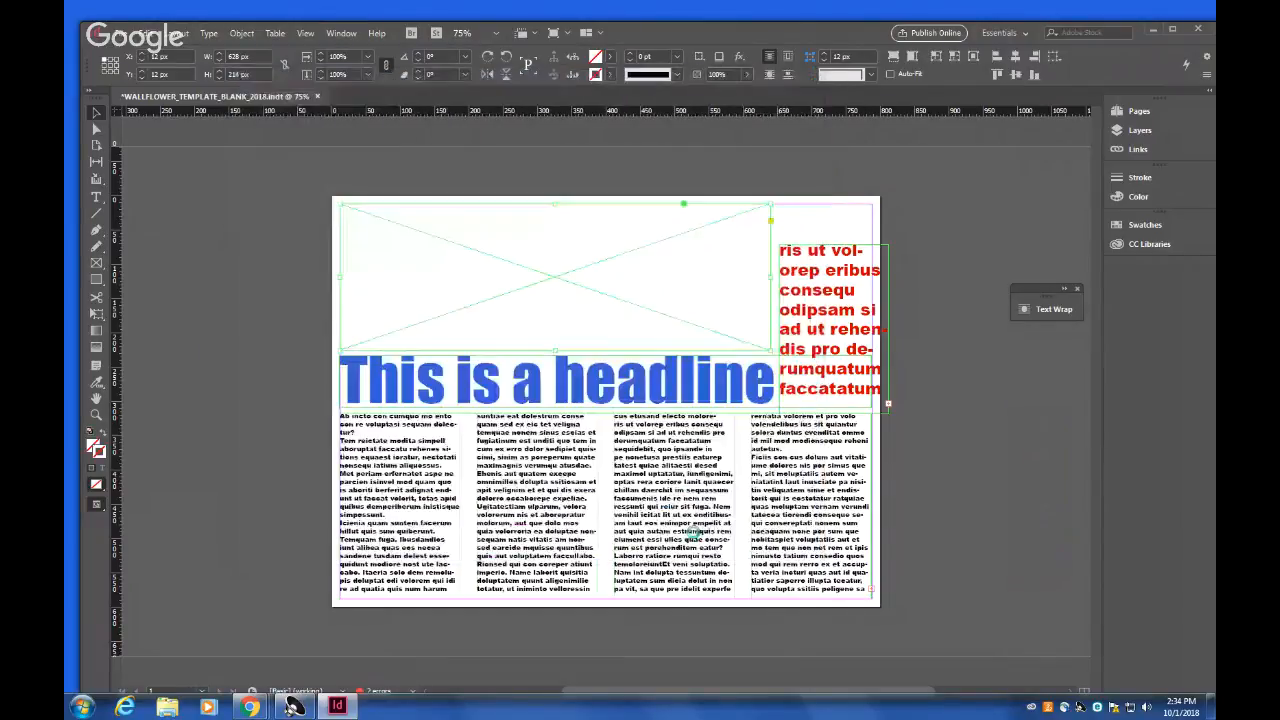
Show the placed photo's full extent beyond its frame, and apply Fill Frame Proportionally to the picture frame.
click(551, 277)
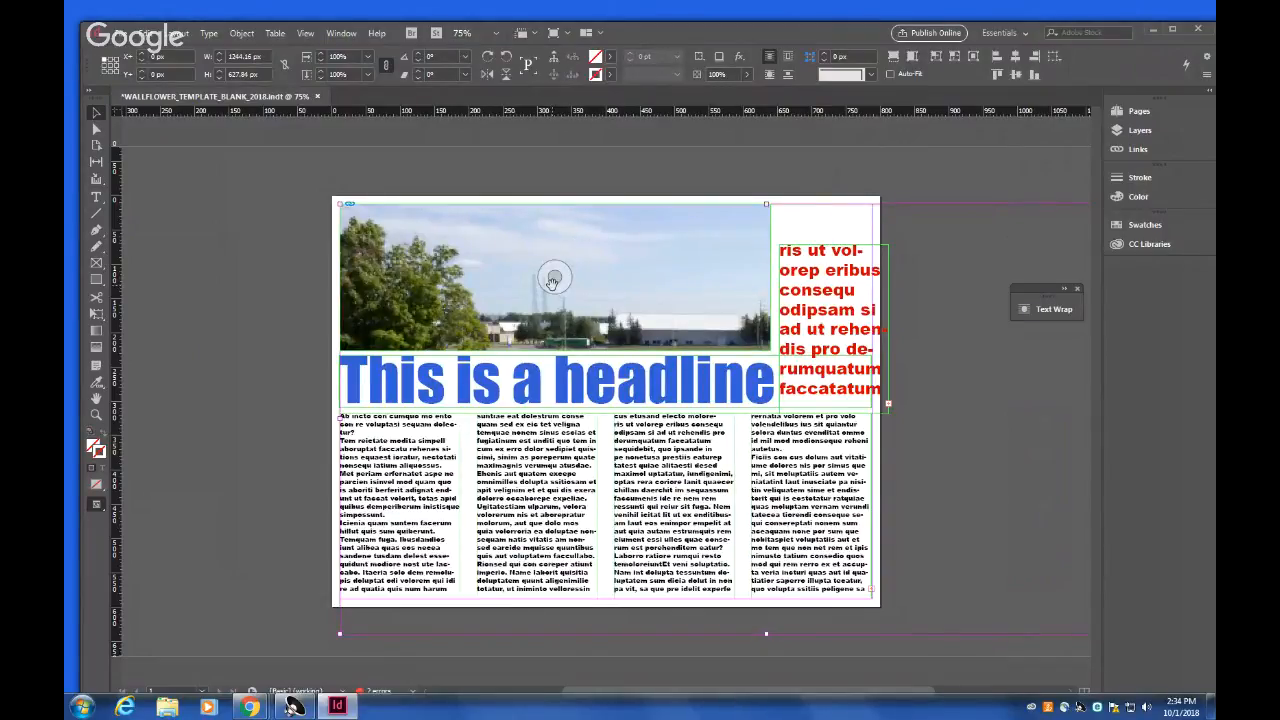
drag(553, 281, 563, 284)
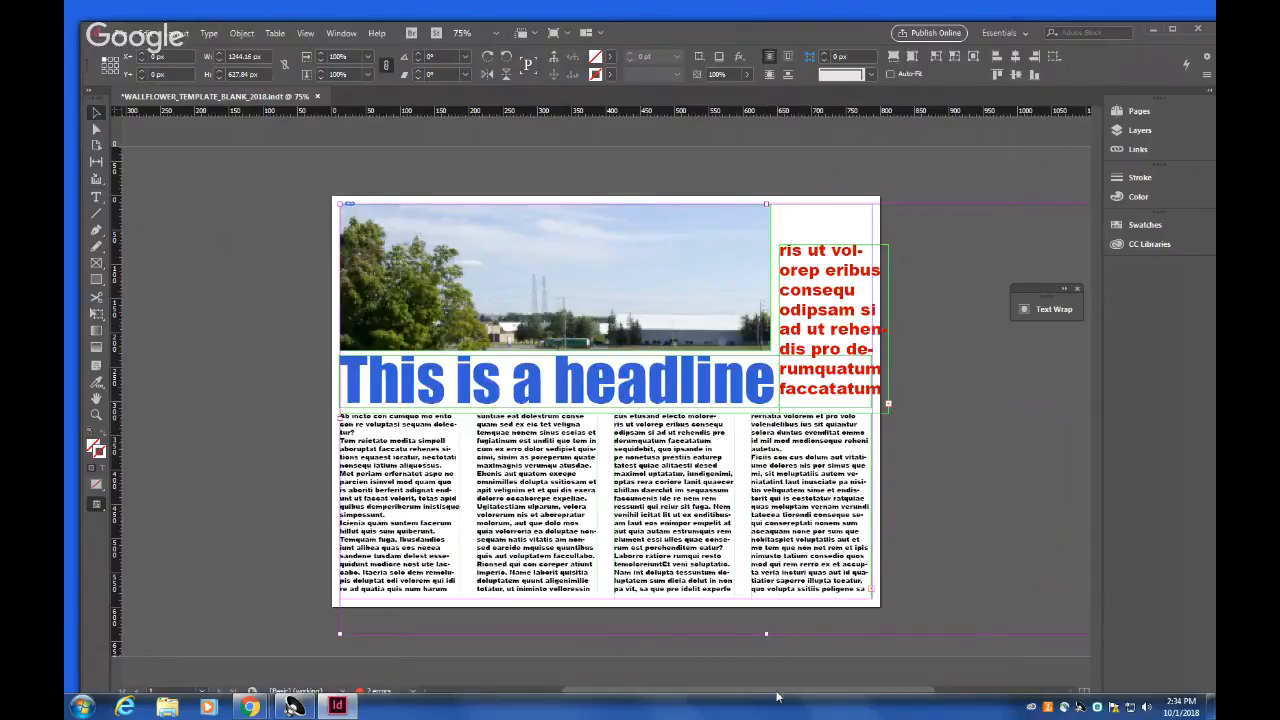
drag(778, 697, 841, 680)
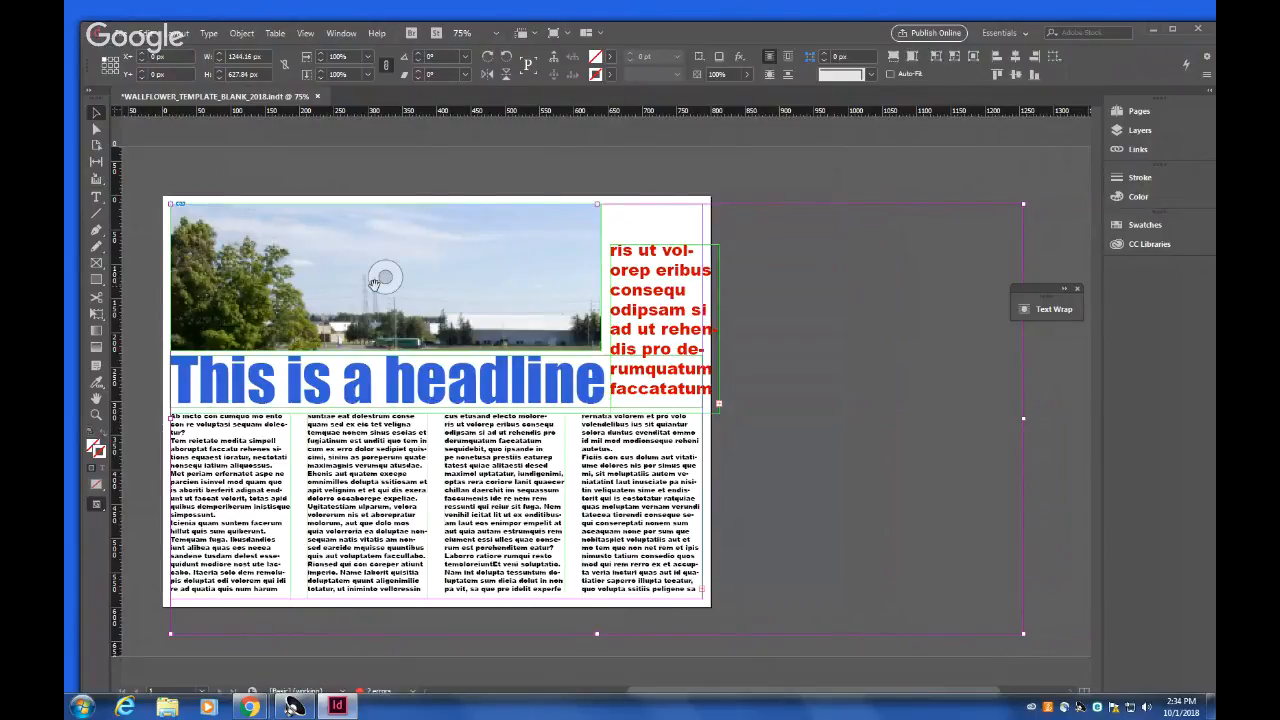
click(407, 295)
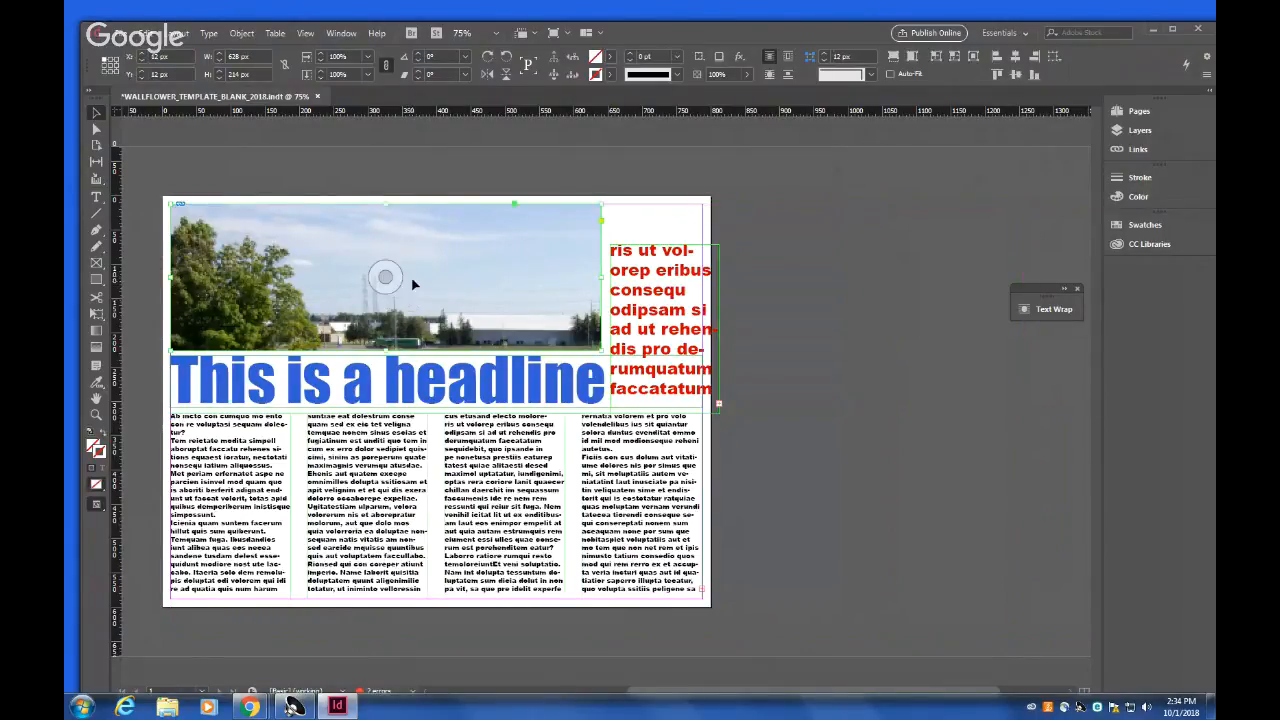
right_click(421, 250)
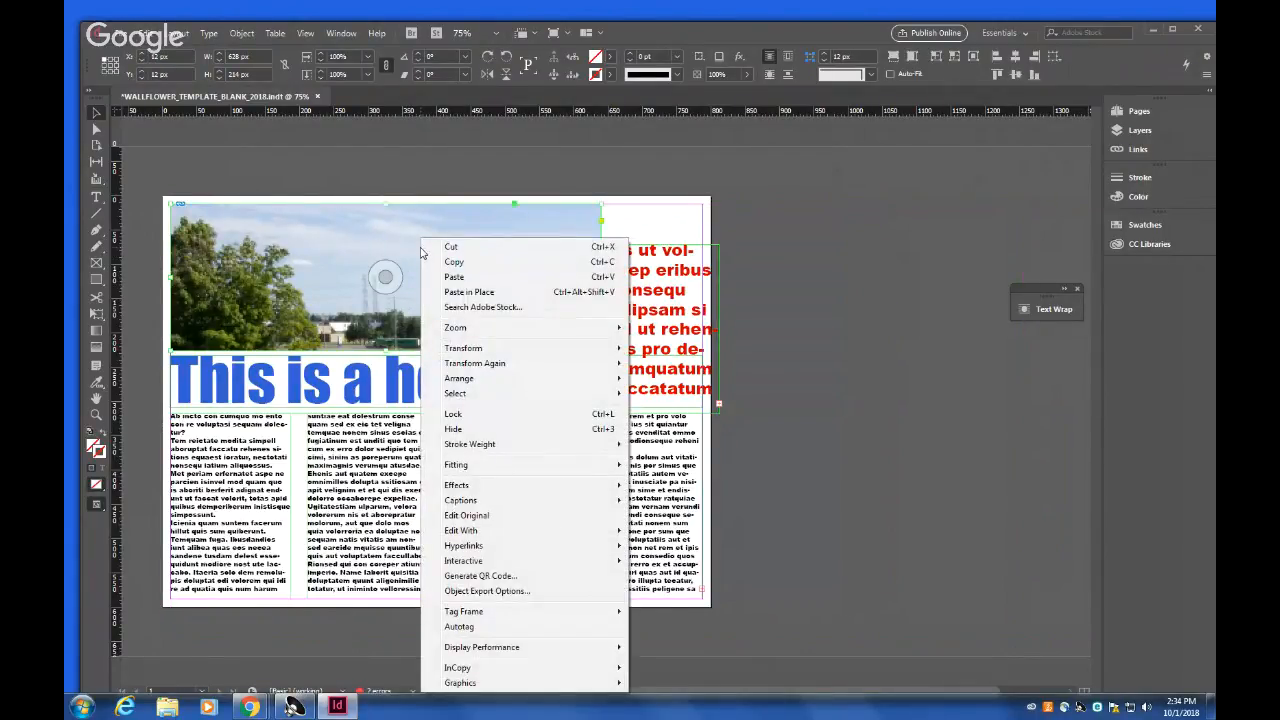
mouse_move(459, 469)
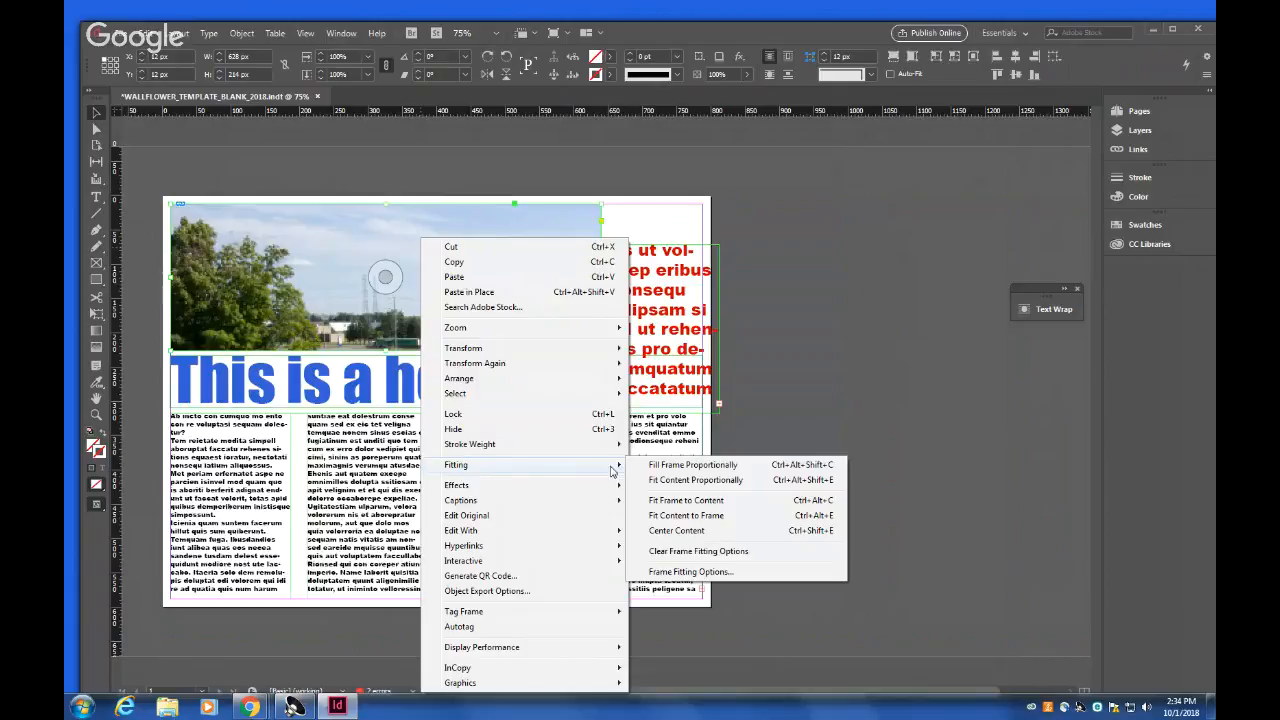
click(706, 468)
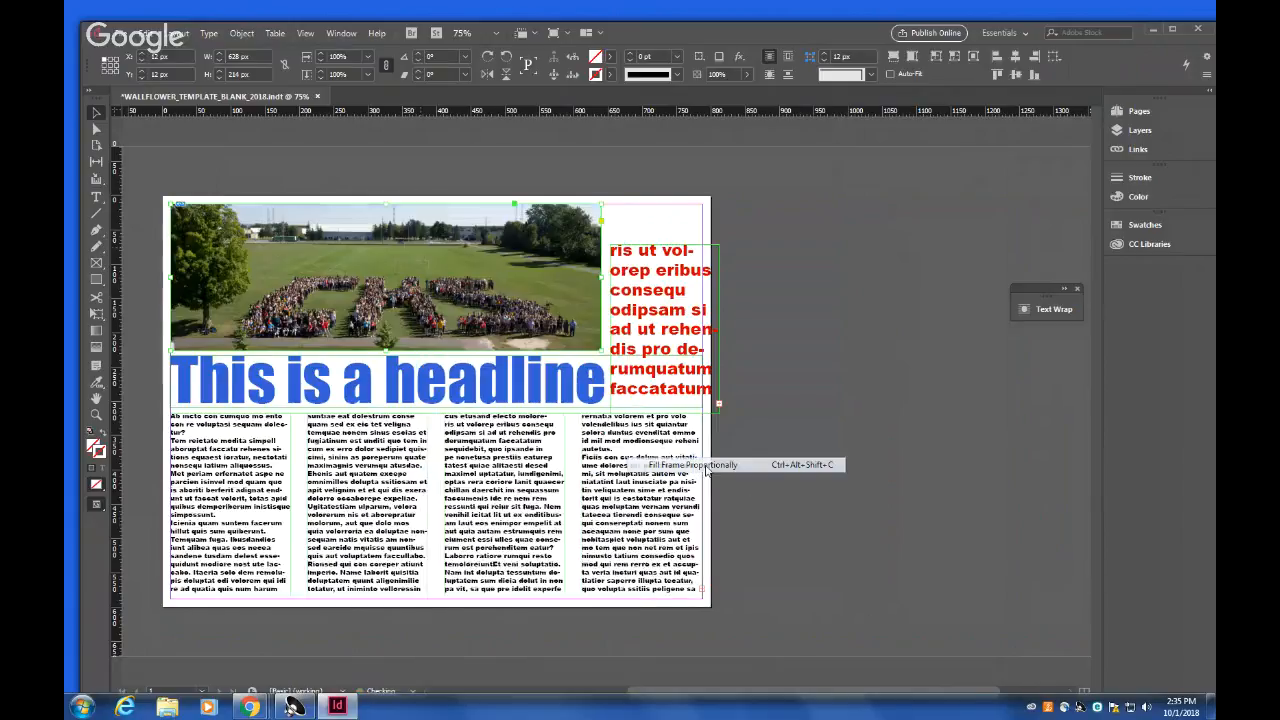
Shift the photo upward inside its frame to about Y -82 px, and reselect the picture frame.
click(385, 277)
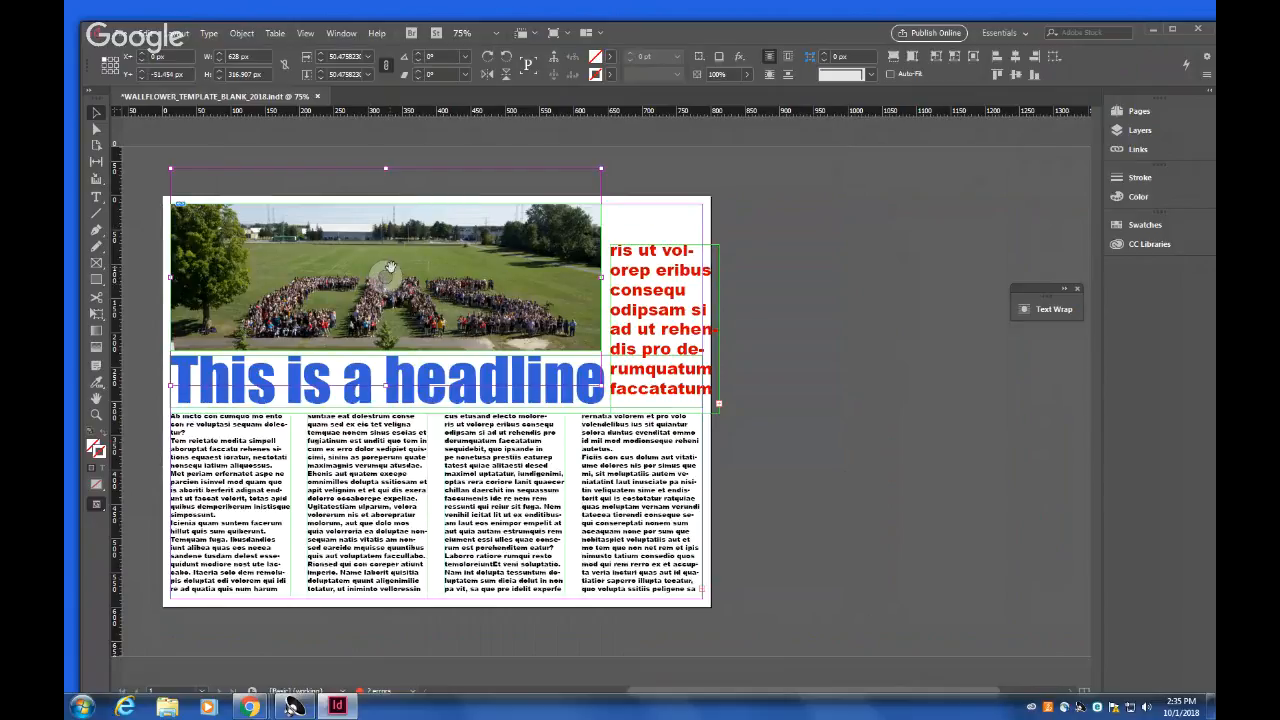
mouse_move(390, 285)
mouse_down()
mouse_move(386, 266)
mouse_move(358, 275)
mouse_move(388, 267)
mouse_up()
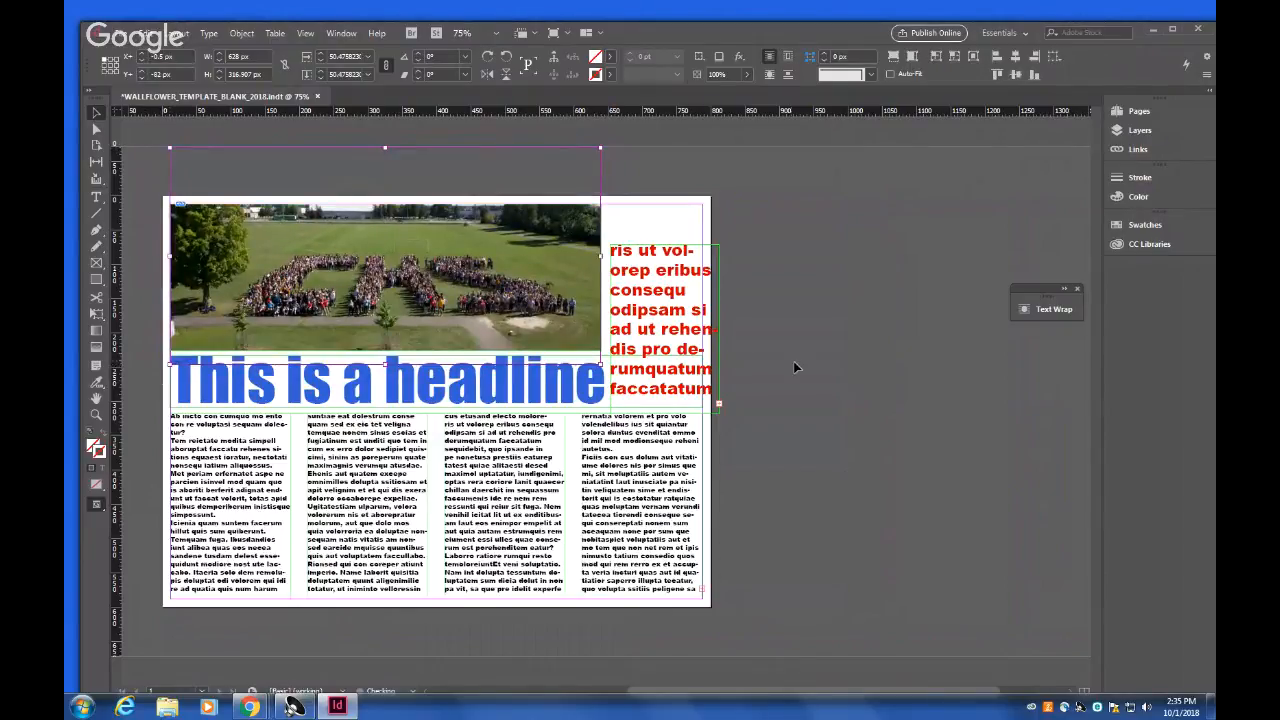
click(795, 361)
click(433, 236)
key(Escape)
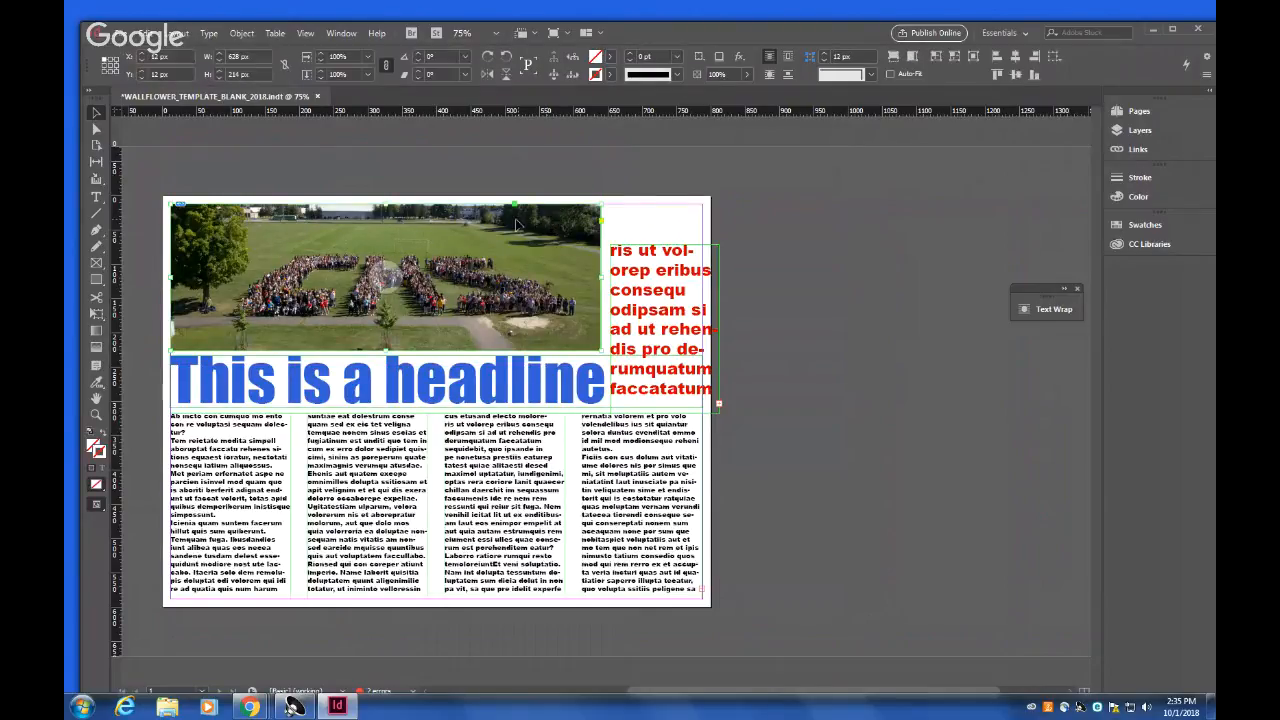
Crop the photo on all four sides by shrinking its frame to about 528 by 128 px.
drag(386, 205, 391, 244)
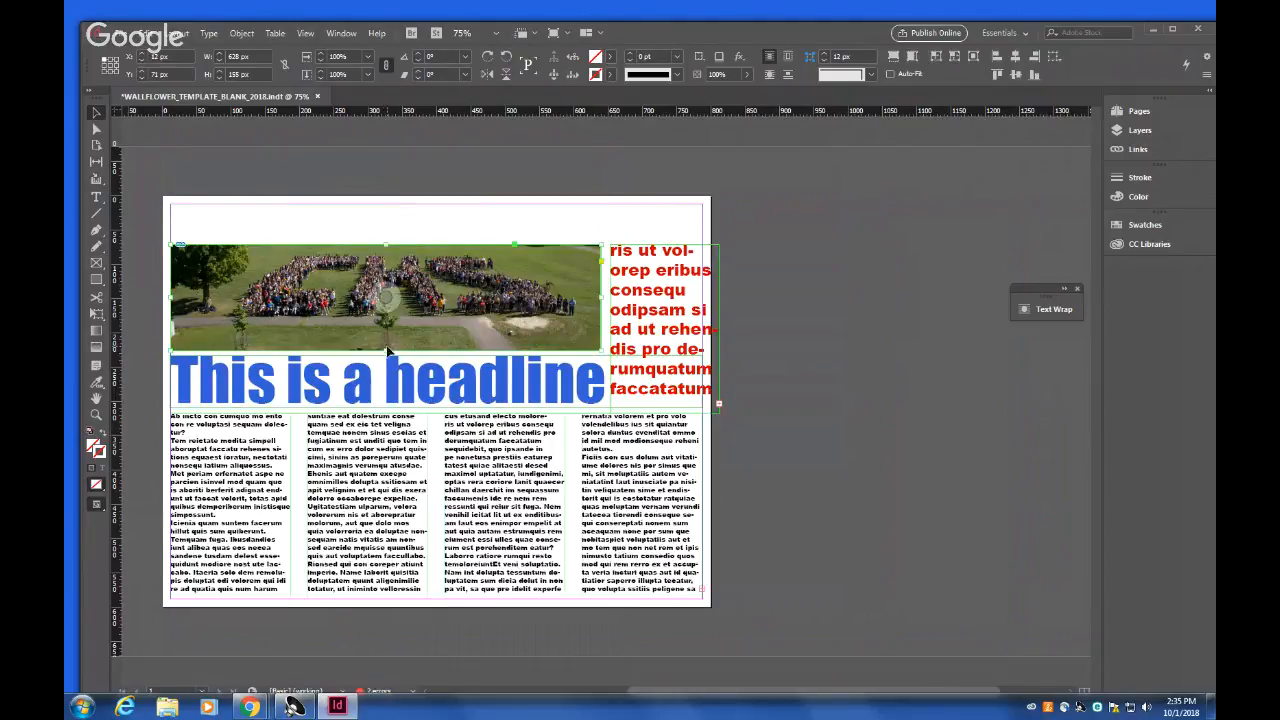
drag(388, 349, 391, 332)
drag(172, 288, 220, 290)
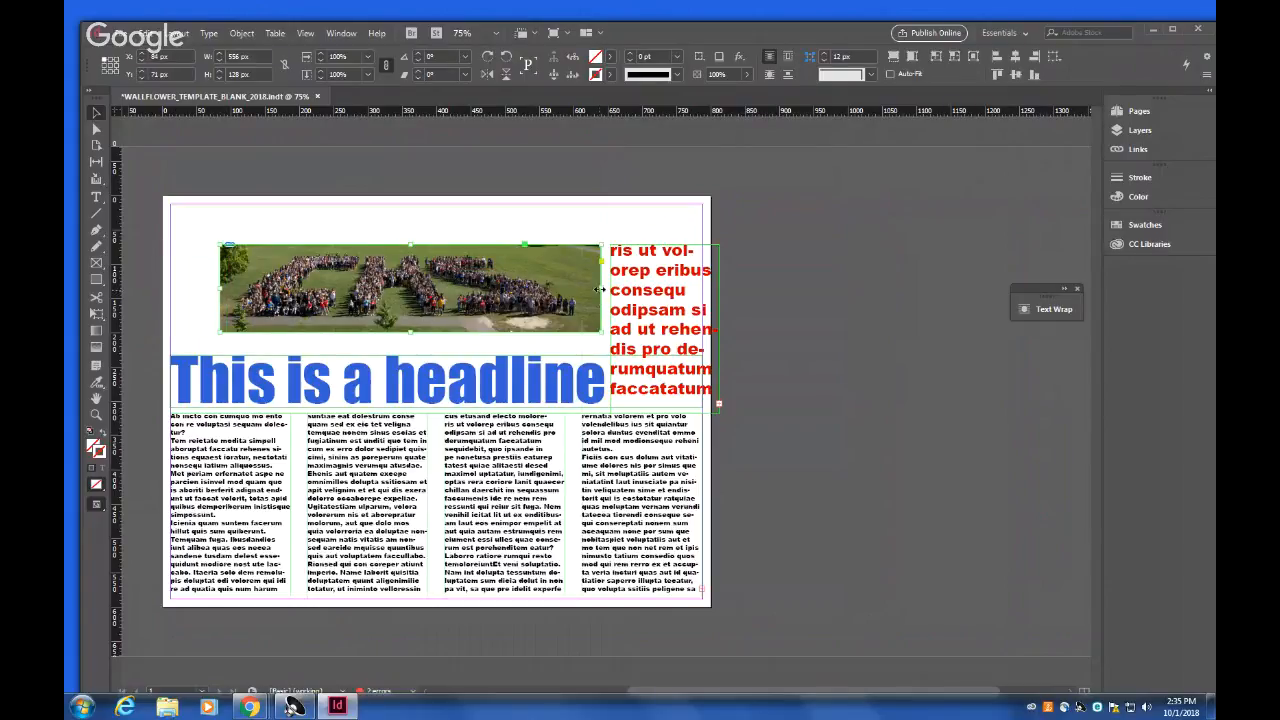
drag(600, 289, 581, 289)
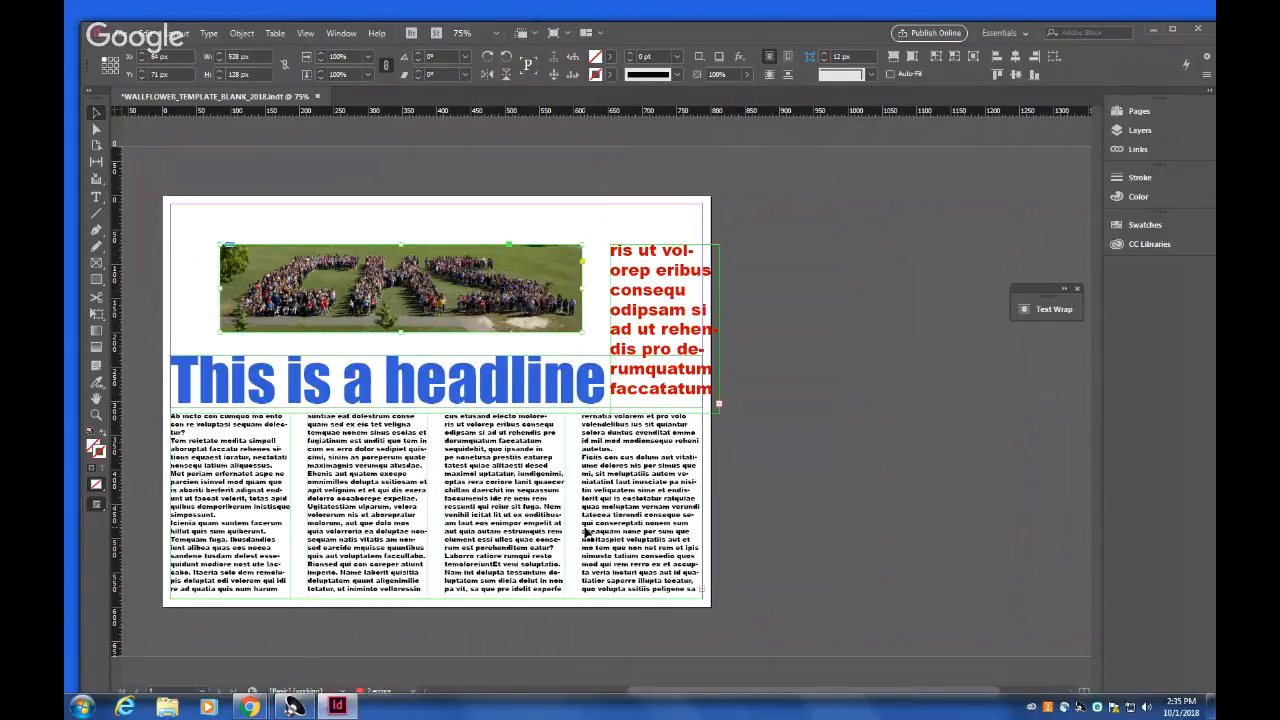
Enlarge the picture frame to about 629.5 by 208 px, from the page's upper-left margin corner to just above the headline.
drag(221, 244, 170, 203)
drag(584, 333, 601, 346)
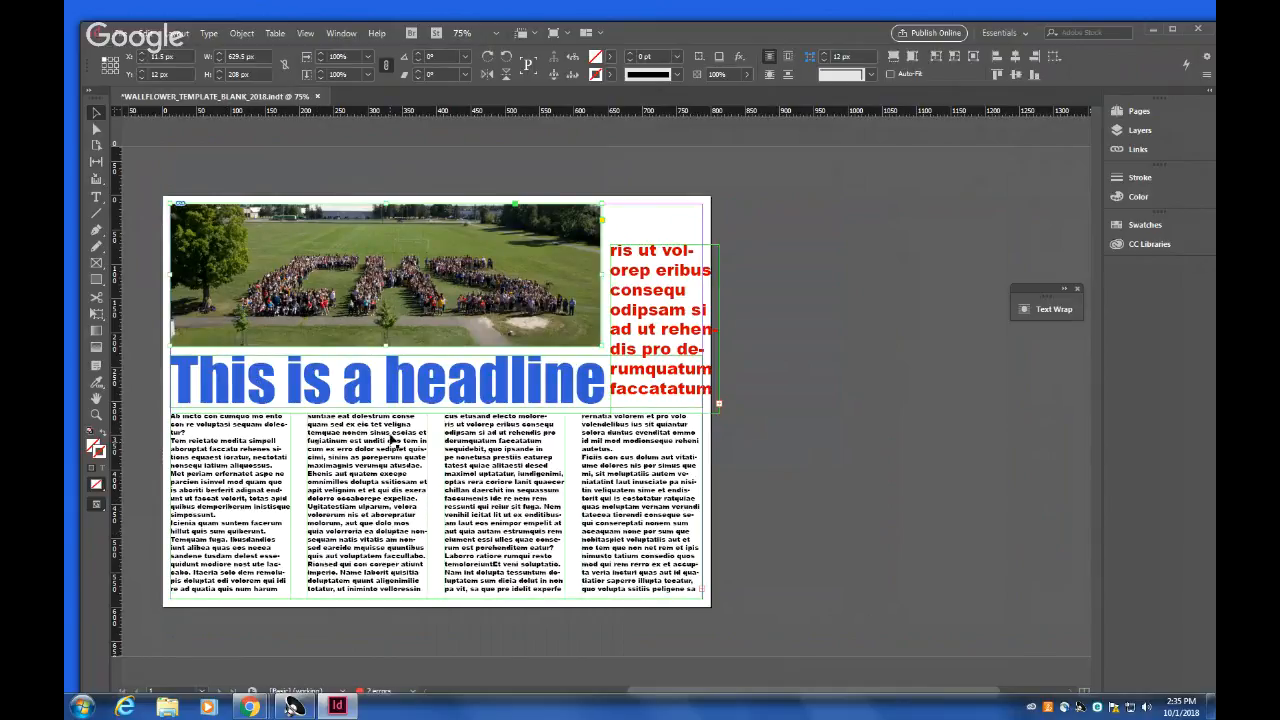
Select the photo inside its frame and scale it to 100%, followed by 50%.
click(383, 276)
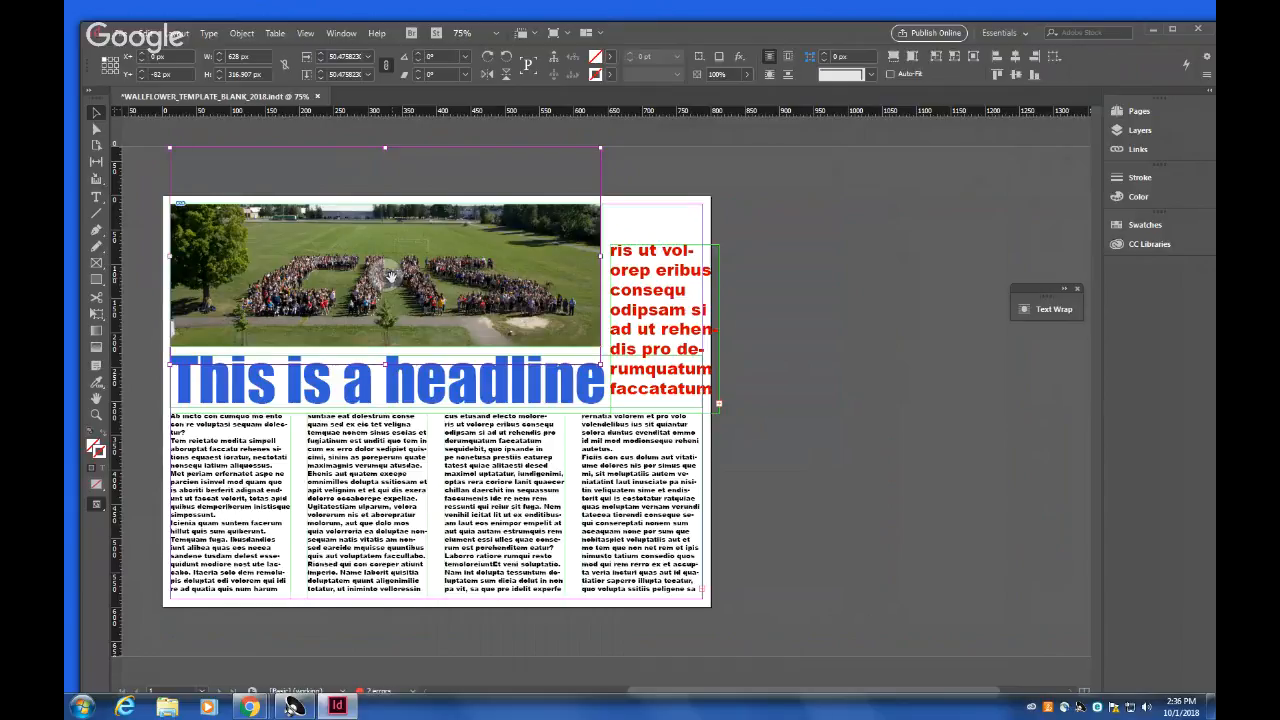
click(366, 60)
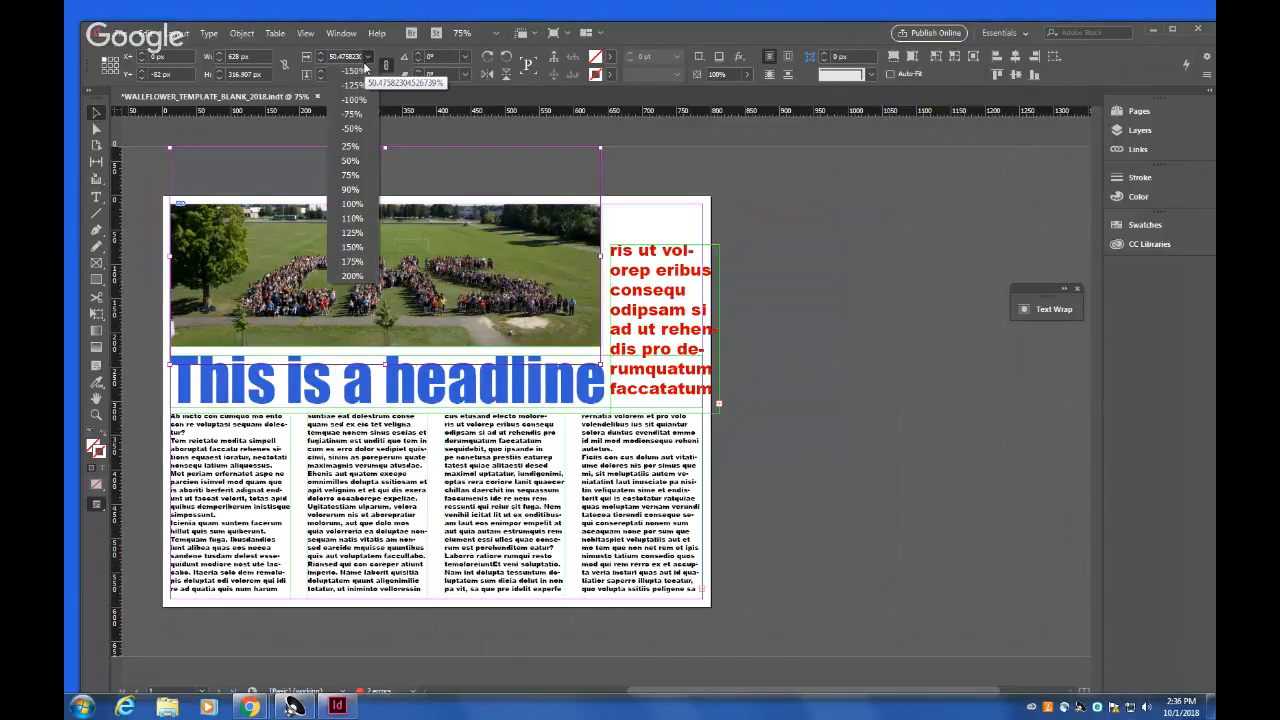
click(362, 203)
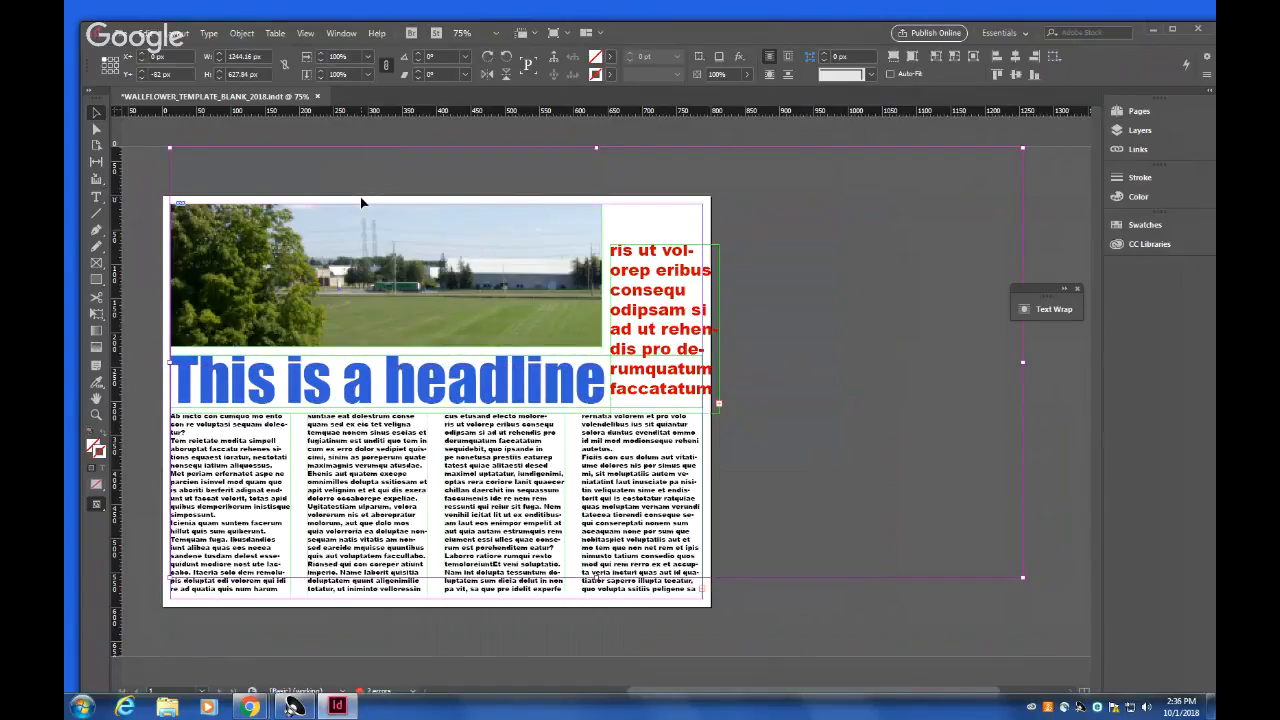
click(367, 57)
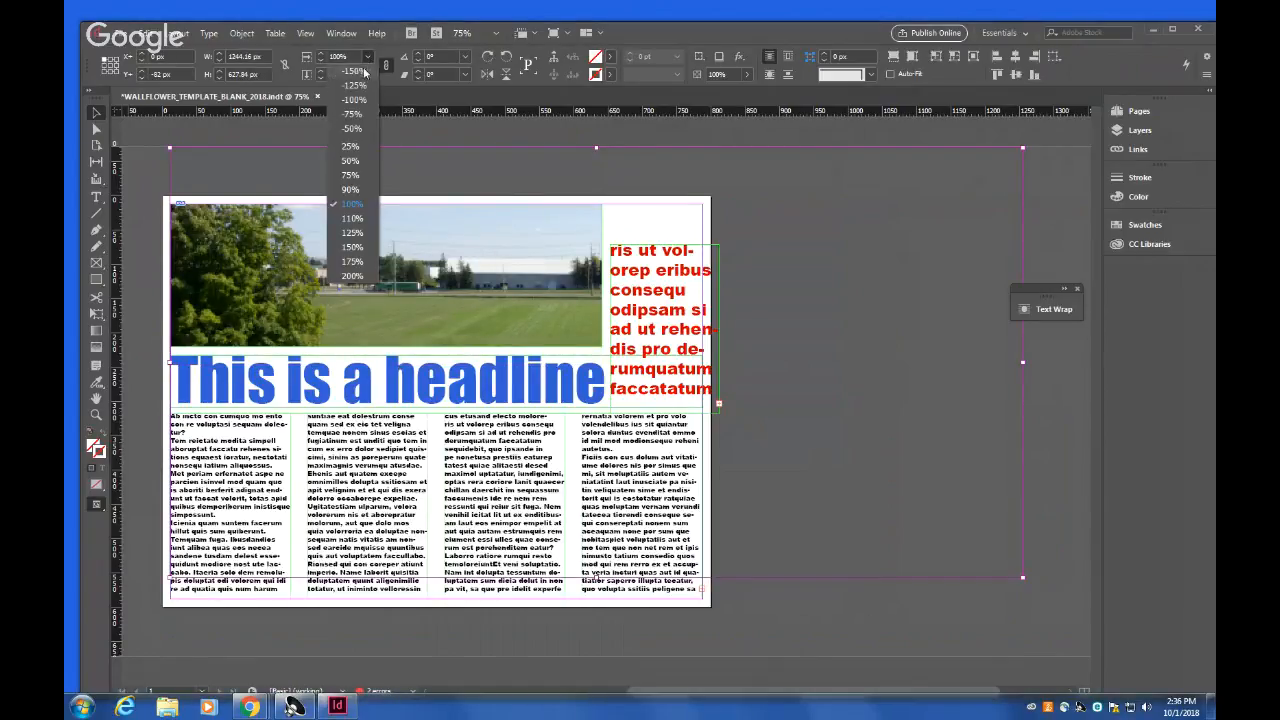
click(352, 161)
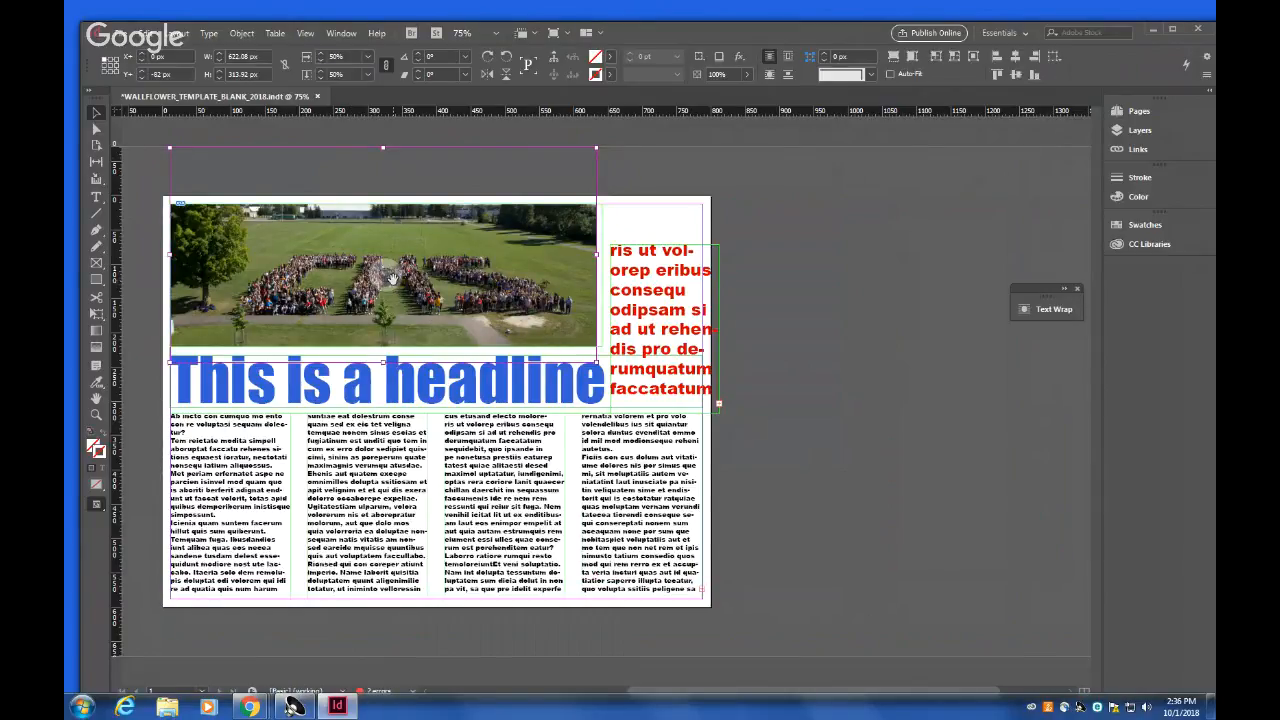
Enlarge the photo to 150% and on to 200%, and shift it up and slightly left inside its frame.
click(369, 60)
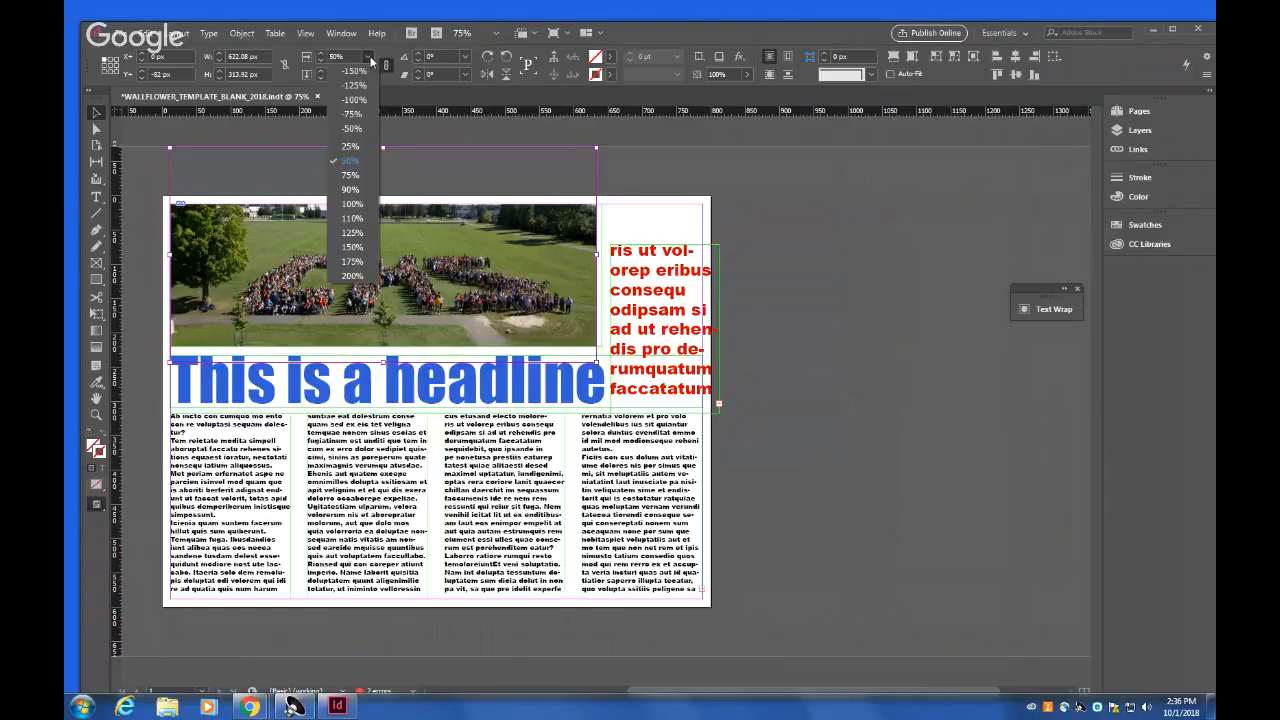
click(349, 247)
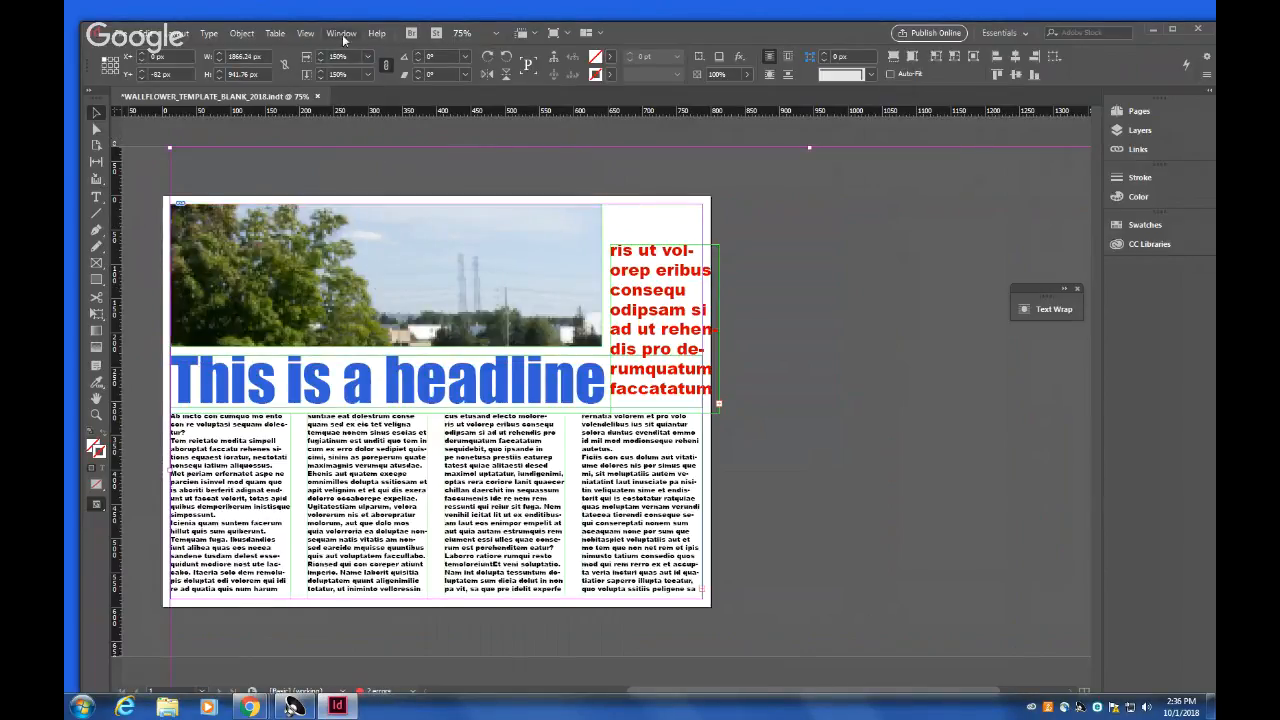
click(368, 58)
click(343, 274)
drag(343, 272, 390, 274)
drag(388, 272, 372, 194)
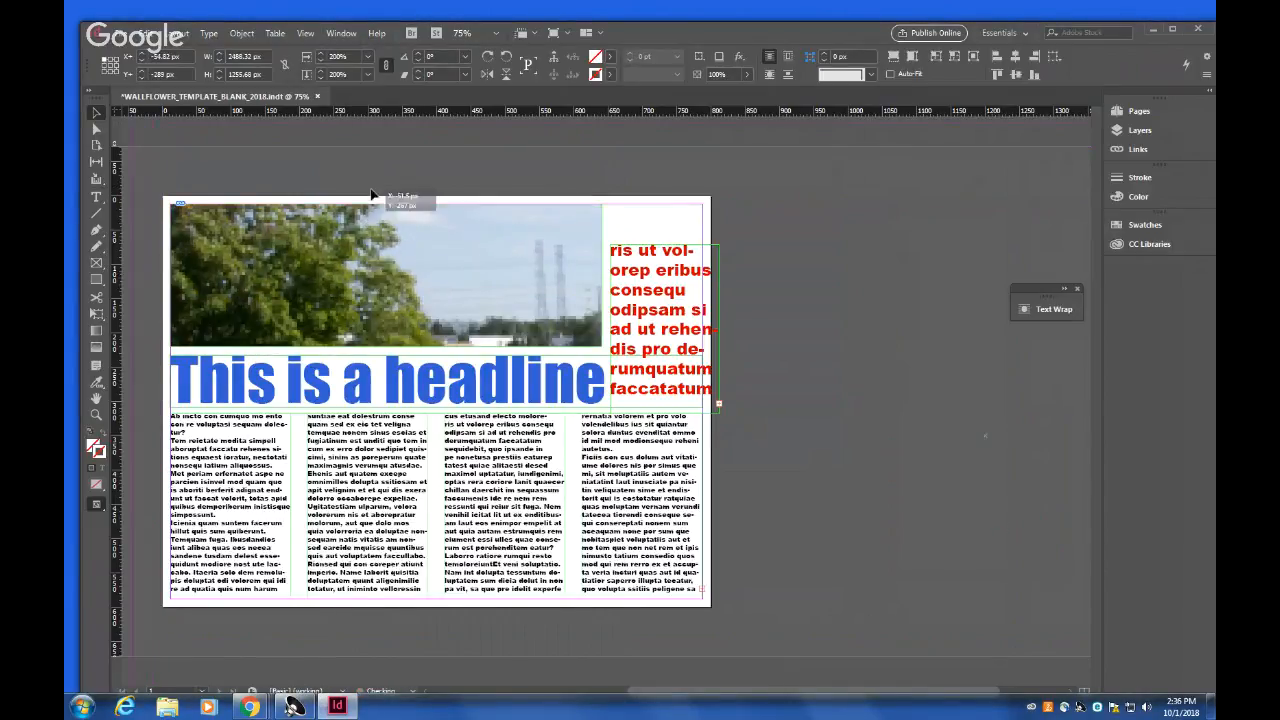
Shift the enlarged photo up and left inside its frame, and scale it to 100%.
drag(420, 276, 345, 228)
drag(381, 280, 309, 228)
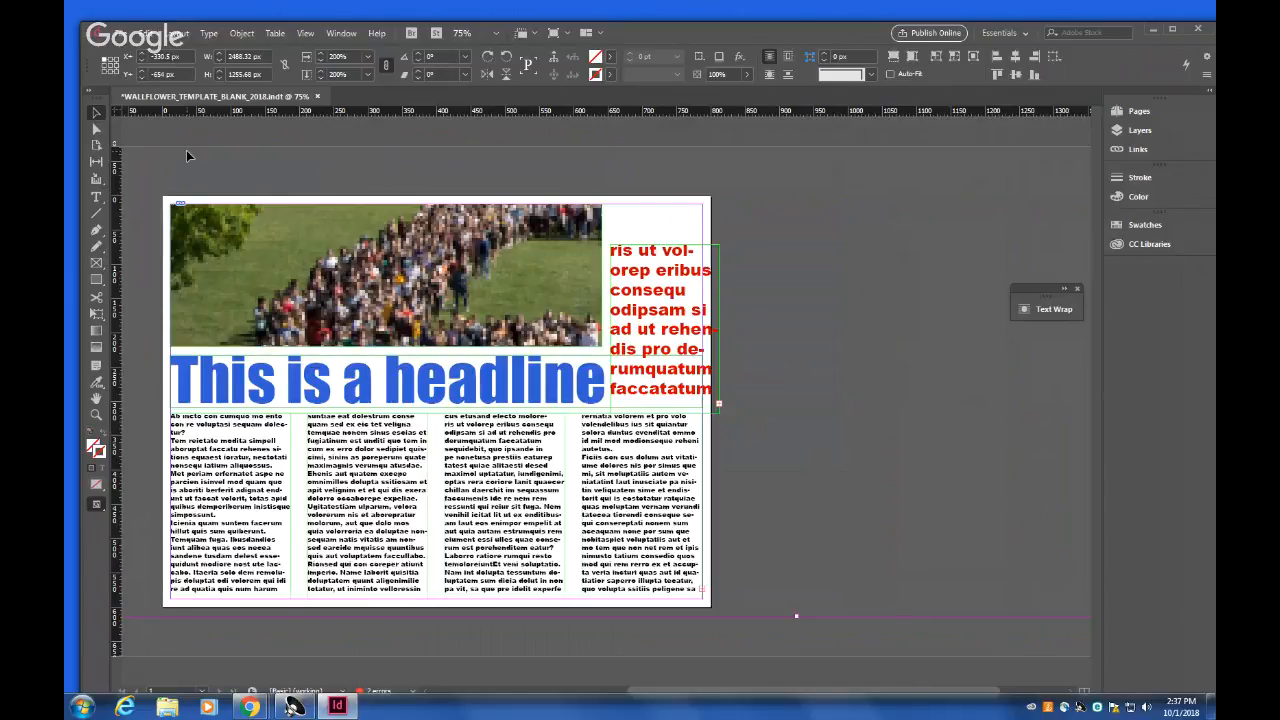
click(368, 56)
click(356, 204)
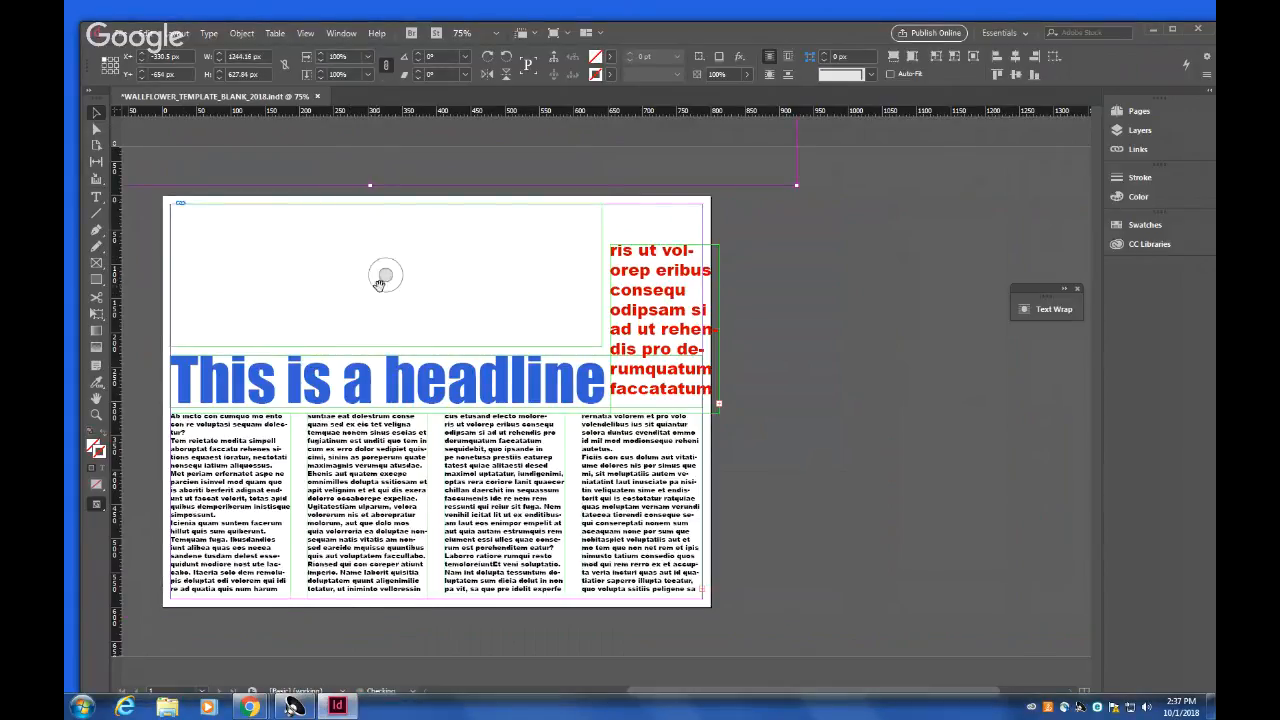
Fit the photo with Fill Frame Proportionally and nudge it up by about 42 px inside the frame.
right_click(387, 276)
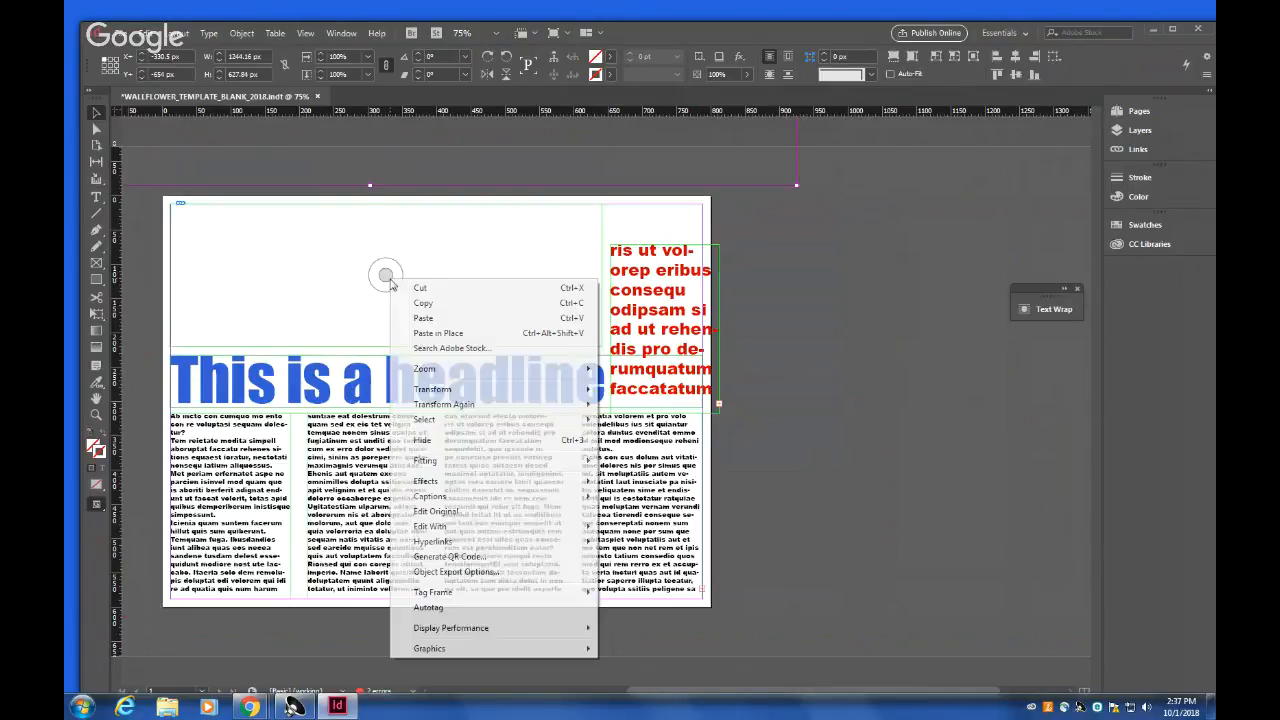
mouse_move(449, 468)
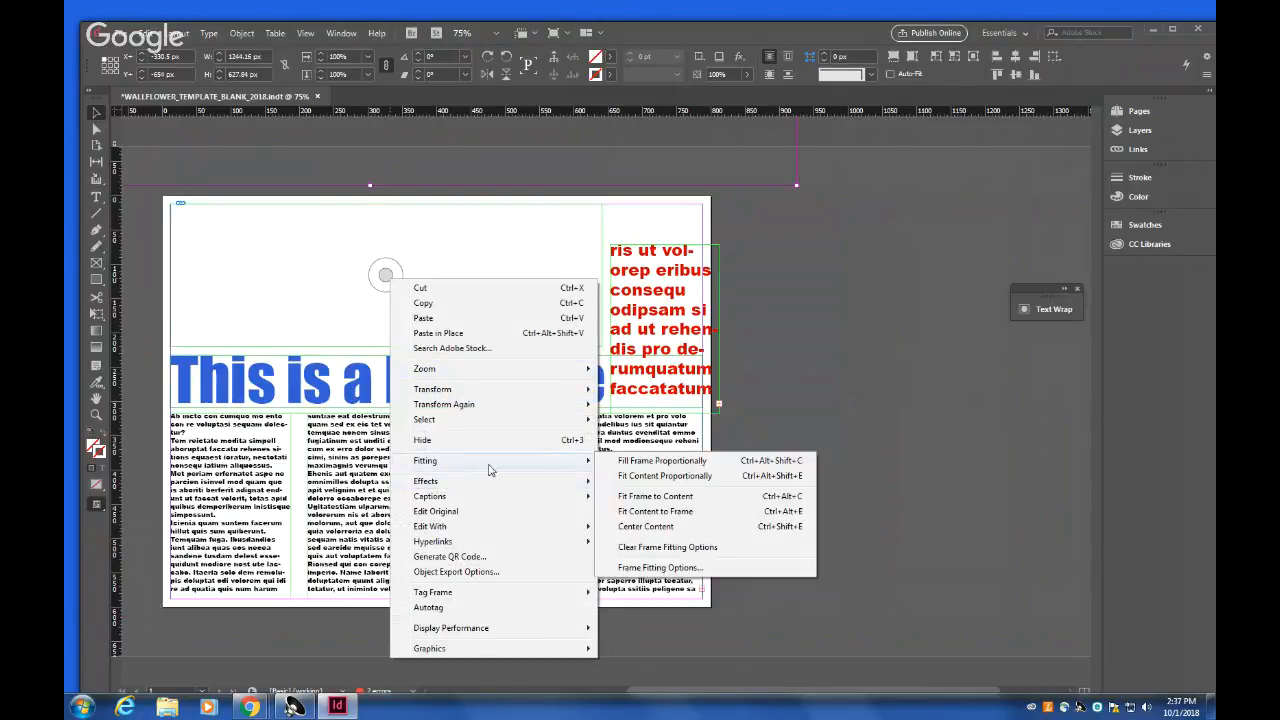
click(643, 462)
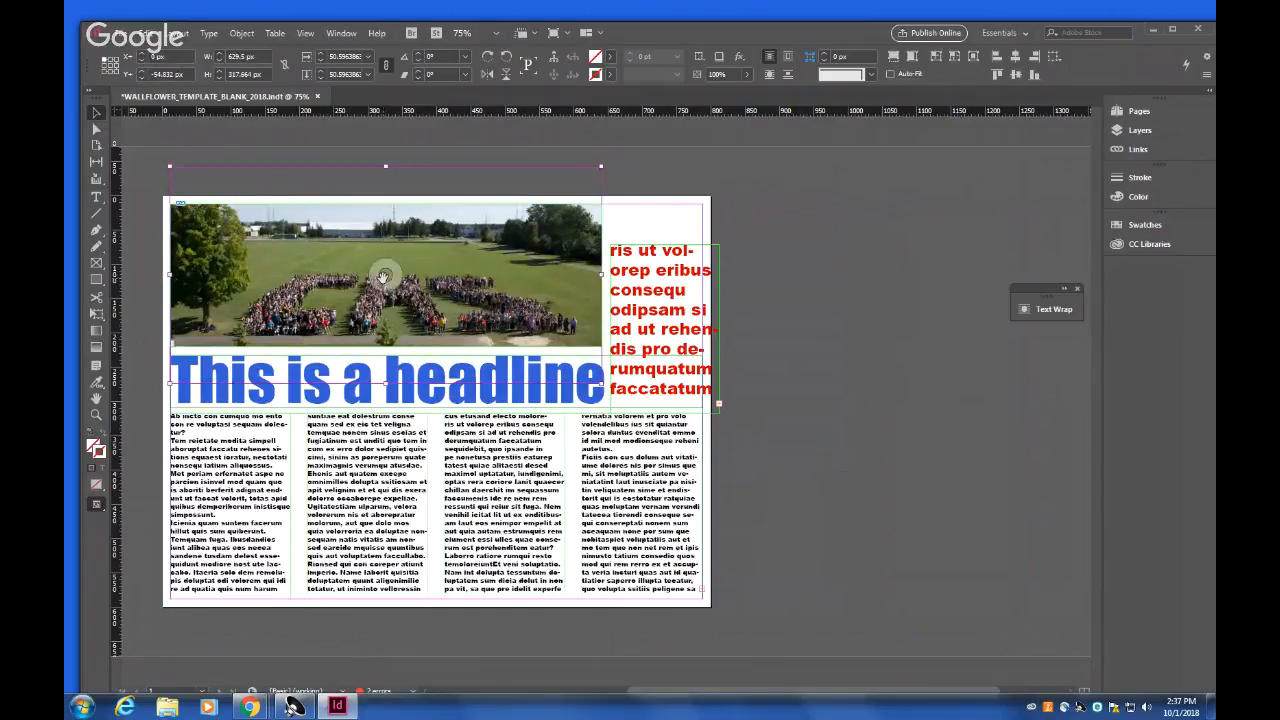
key(Up)
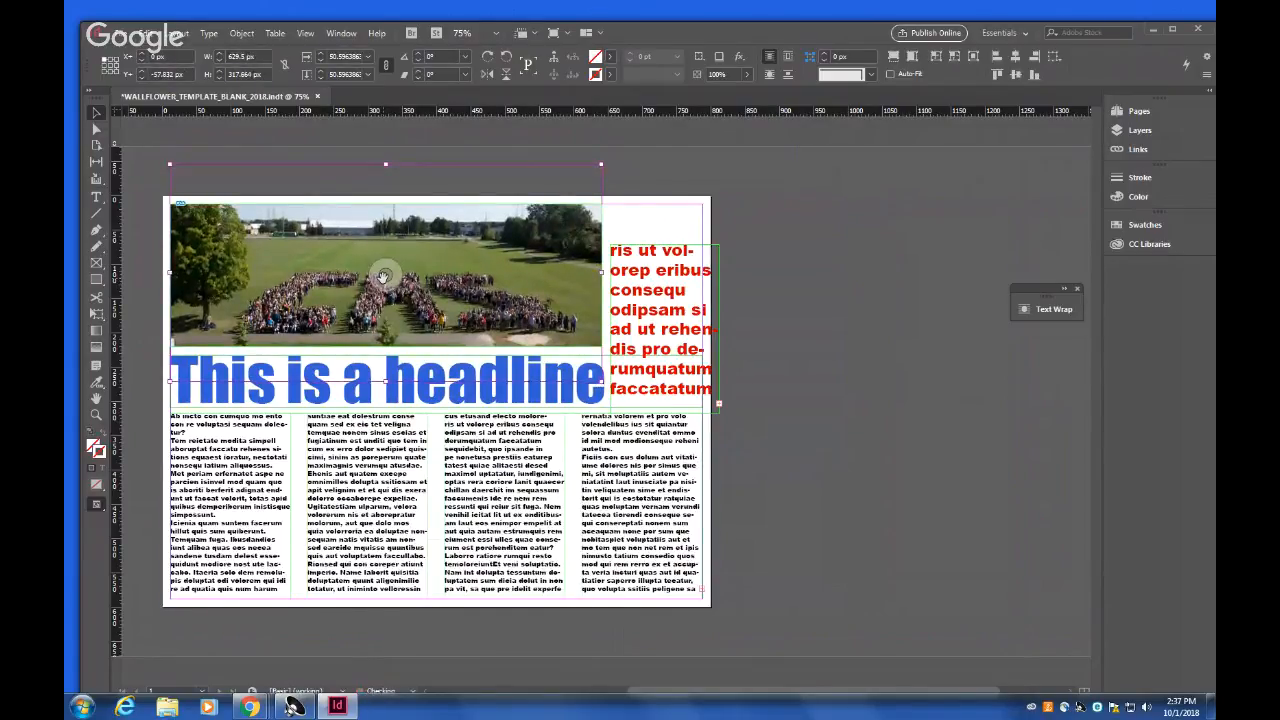
key(shift+Up)
key(shift+Up)
key(shift+Up)
key(shift+Up)
key(Up)
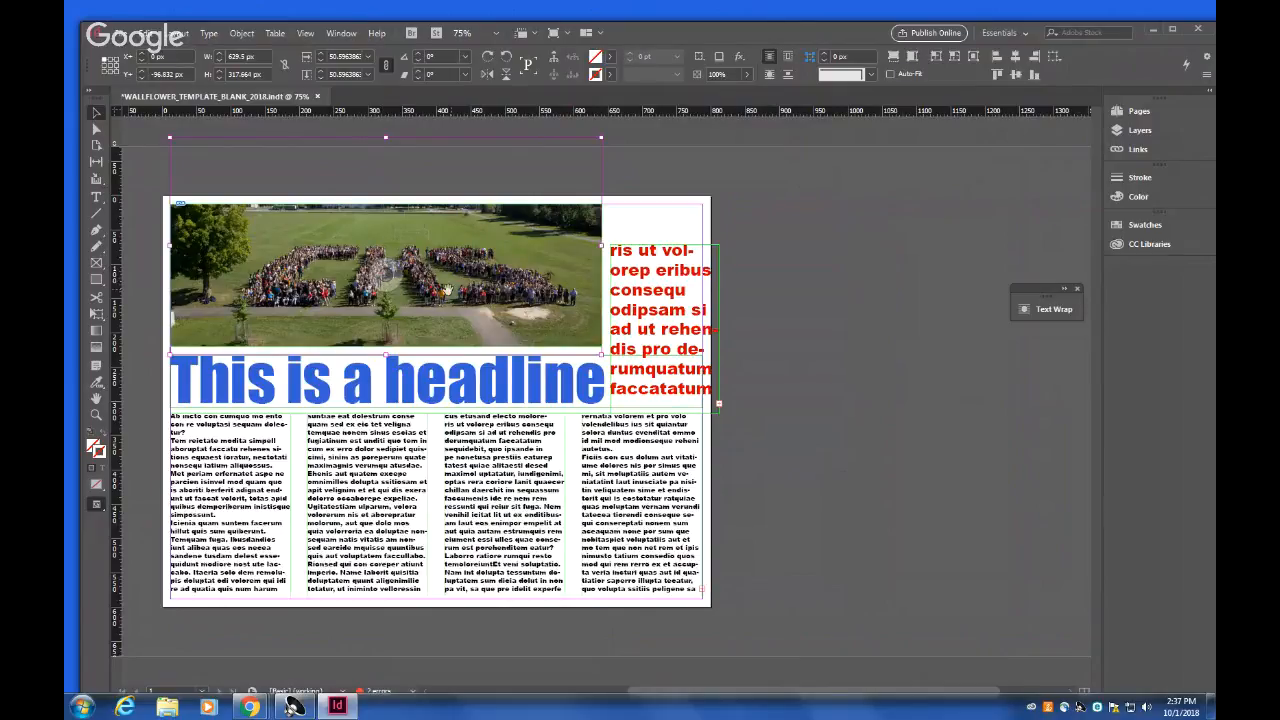
Show the placed photo's link information and scale the photo to 100%.
click(1139, 149)
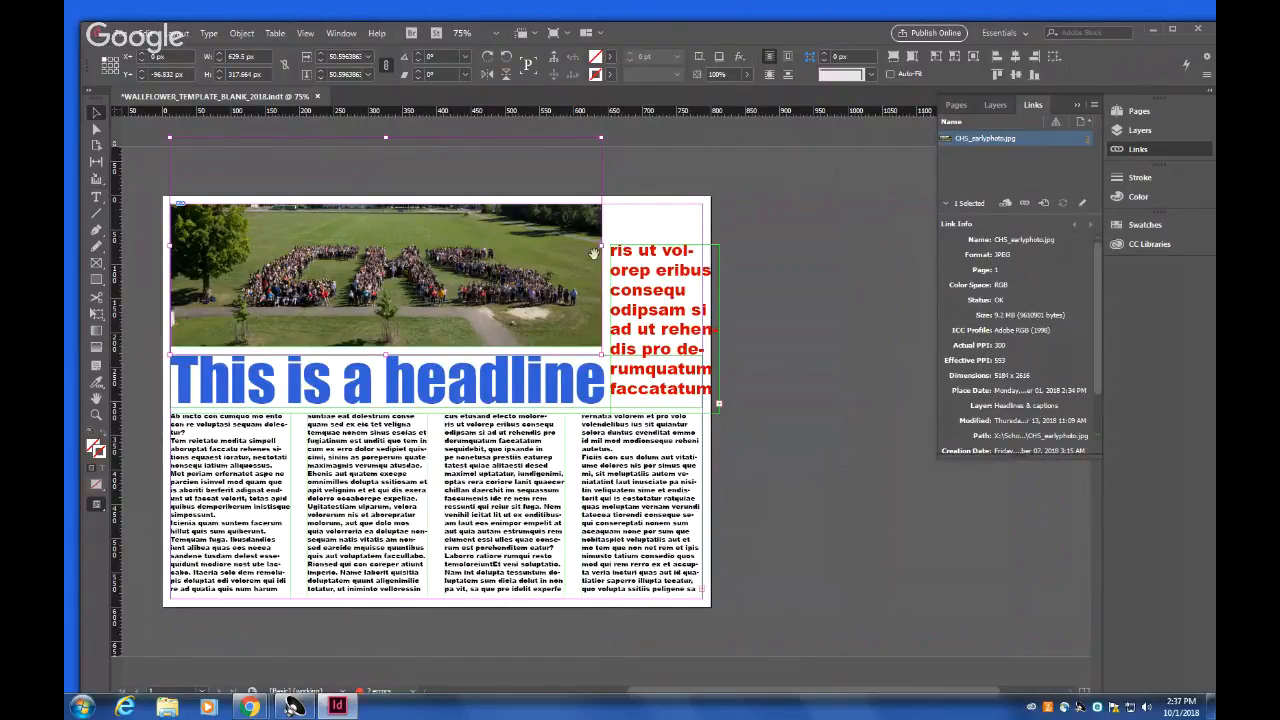
click(369, 56)
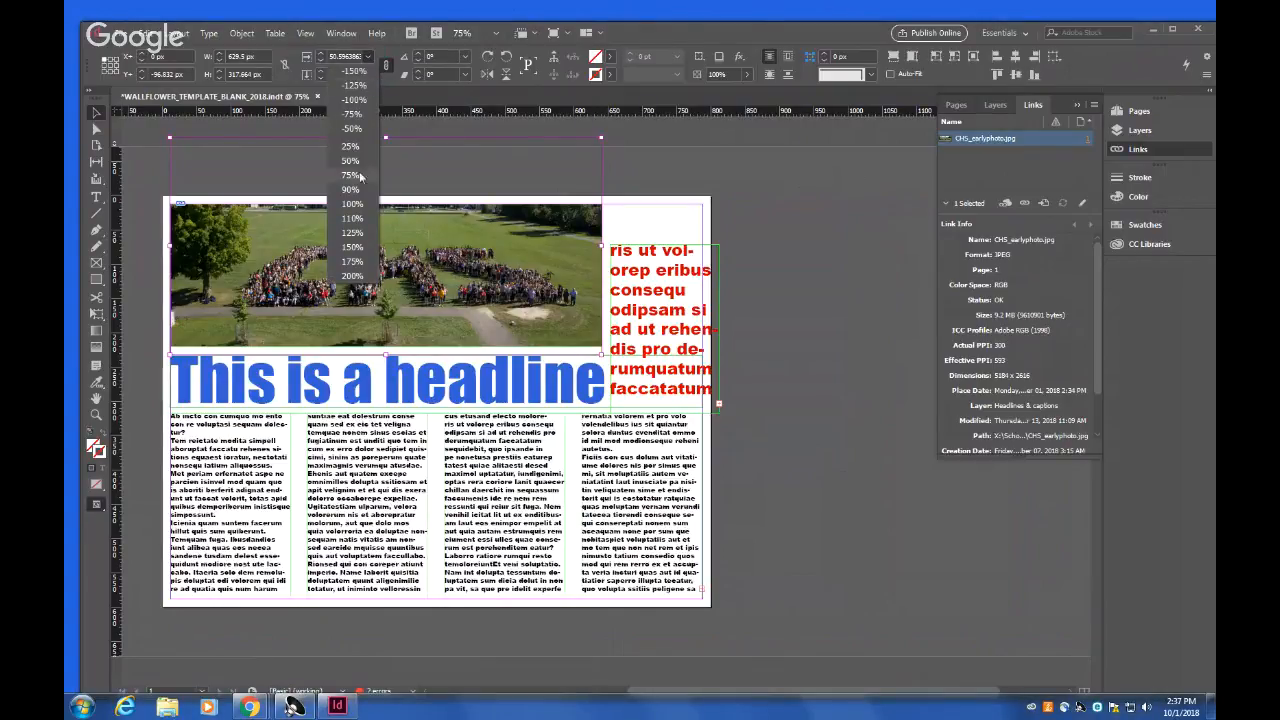
click(353, 205)
Move the full-size photo around inside its frame to try different crops of the crowd formation and the background.
drag(405, 311, 389, 344)
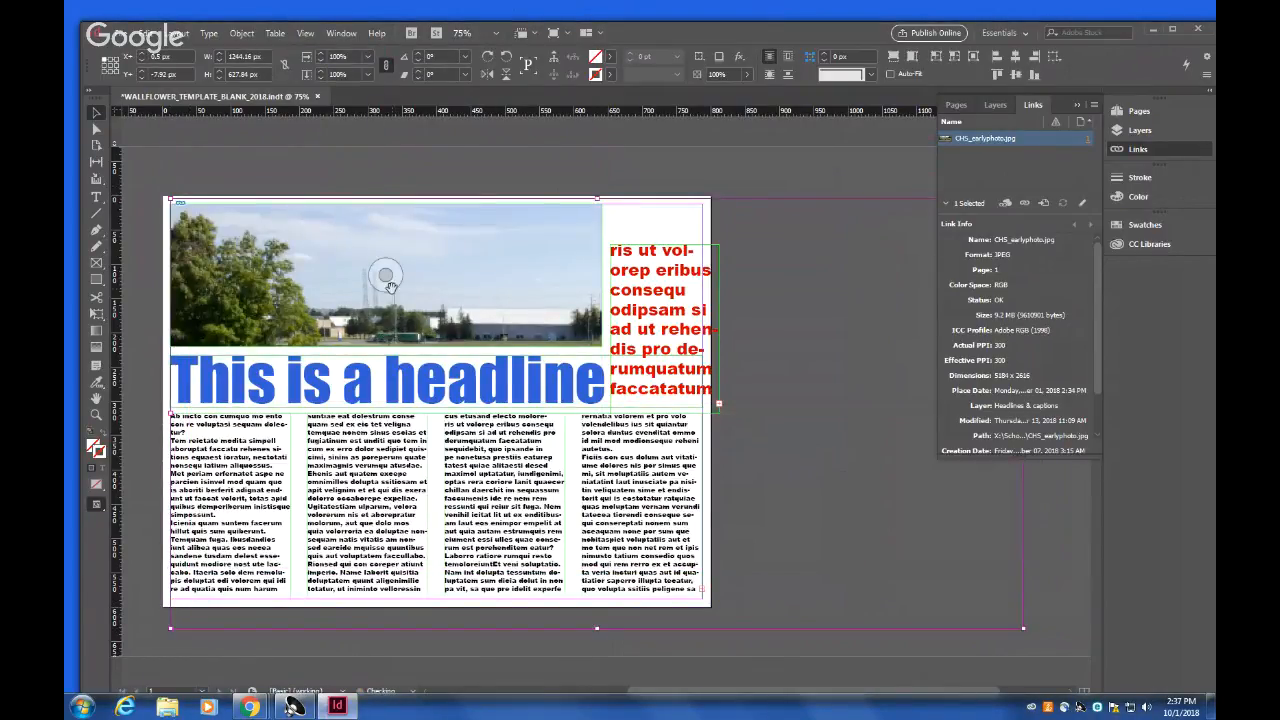
drag(389, 277, 375, 181)
drag(392, 278, 391, 213)
drag(393, 277, 284, 258)
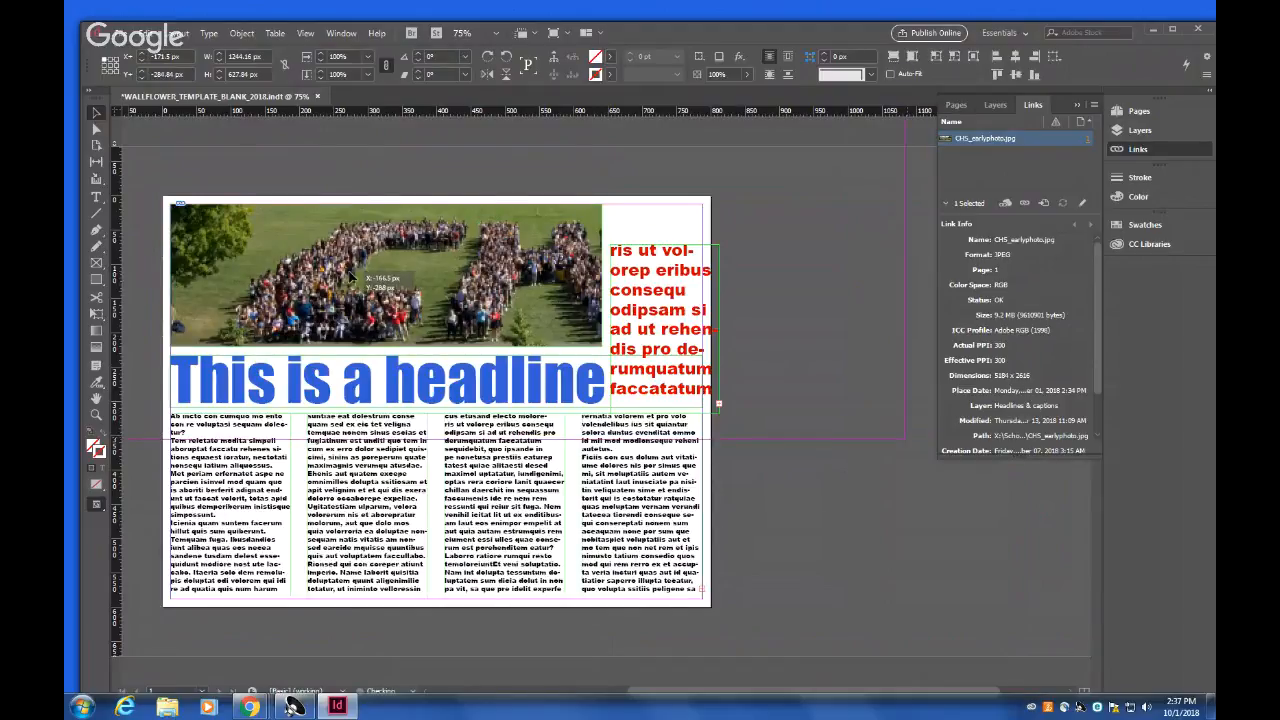
drag(381, 275, 351, 272)
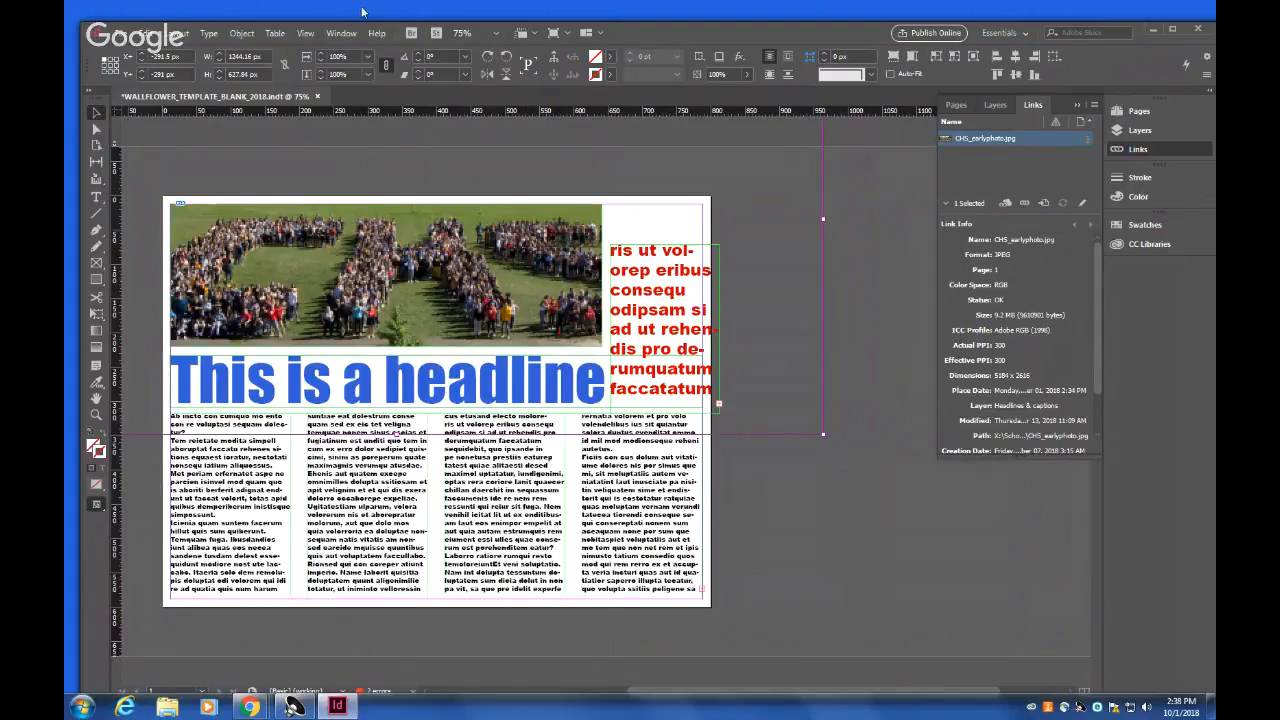
drag(388, 278, 555, 437)
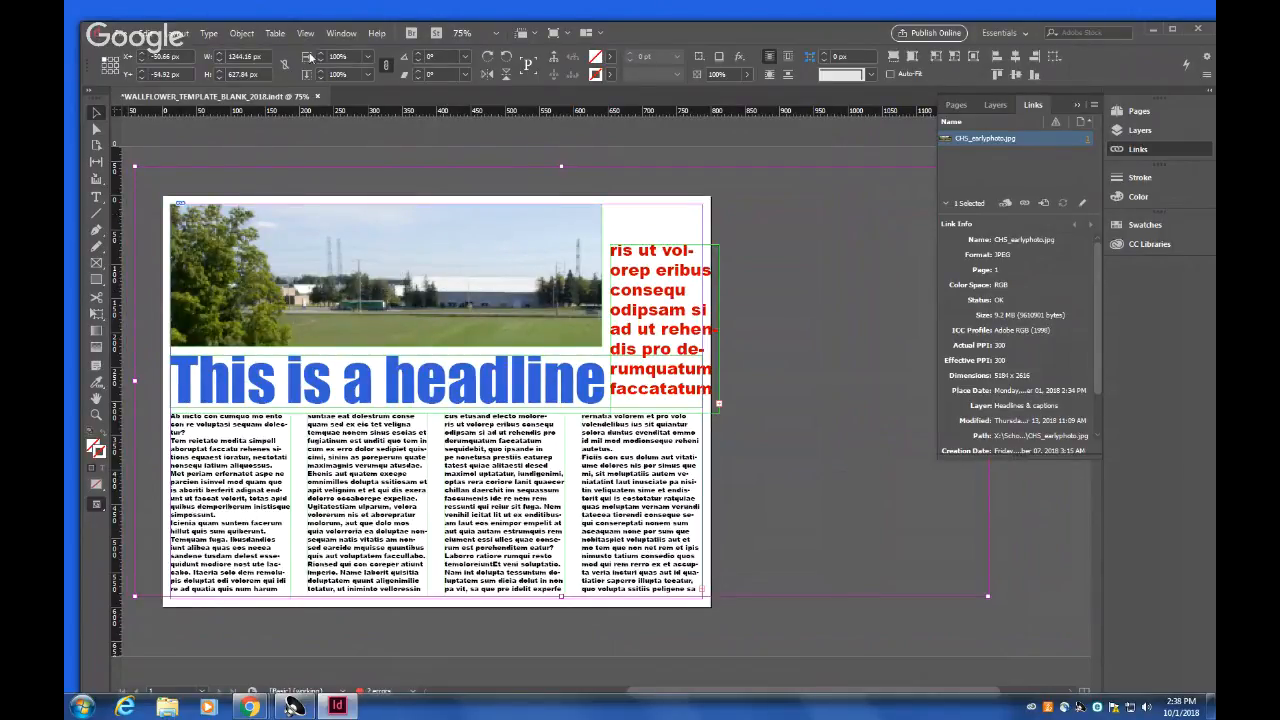
Scale the photo down to 25% and move it to the middle of its frame.
click(366, 61)
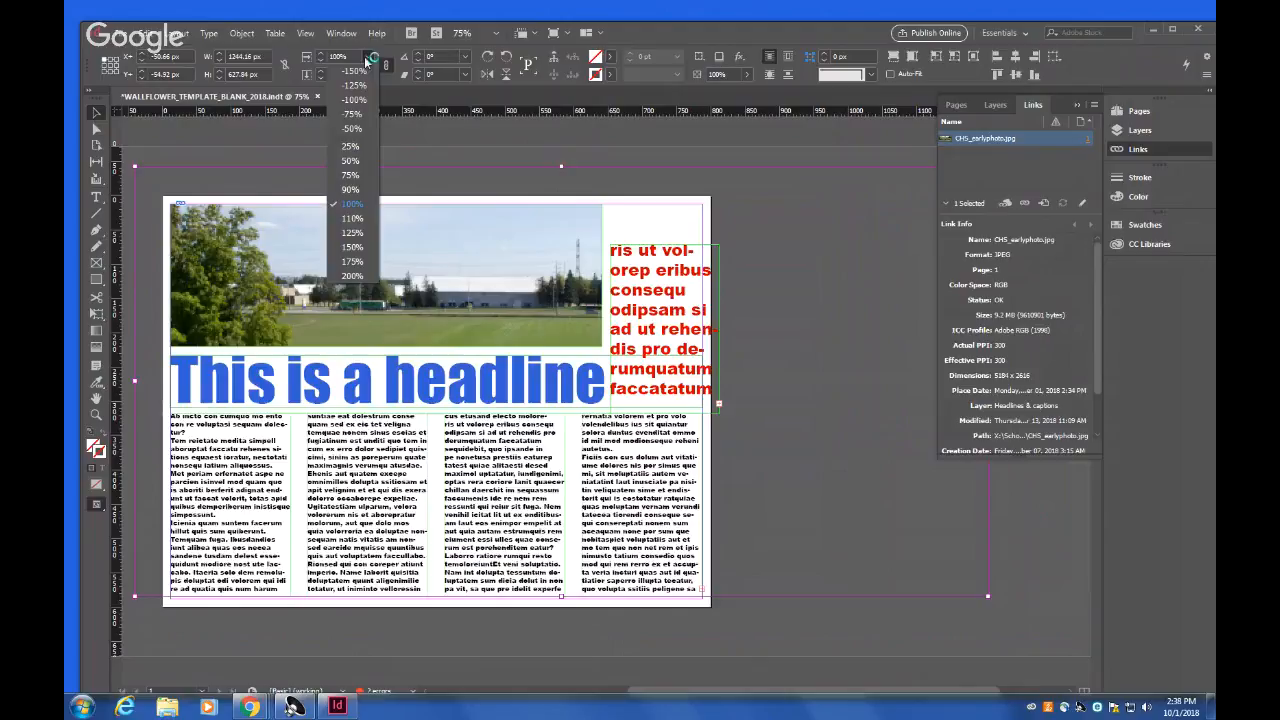
click(350, 147)
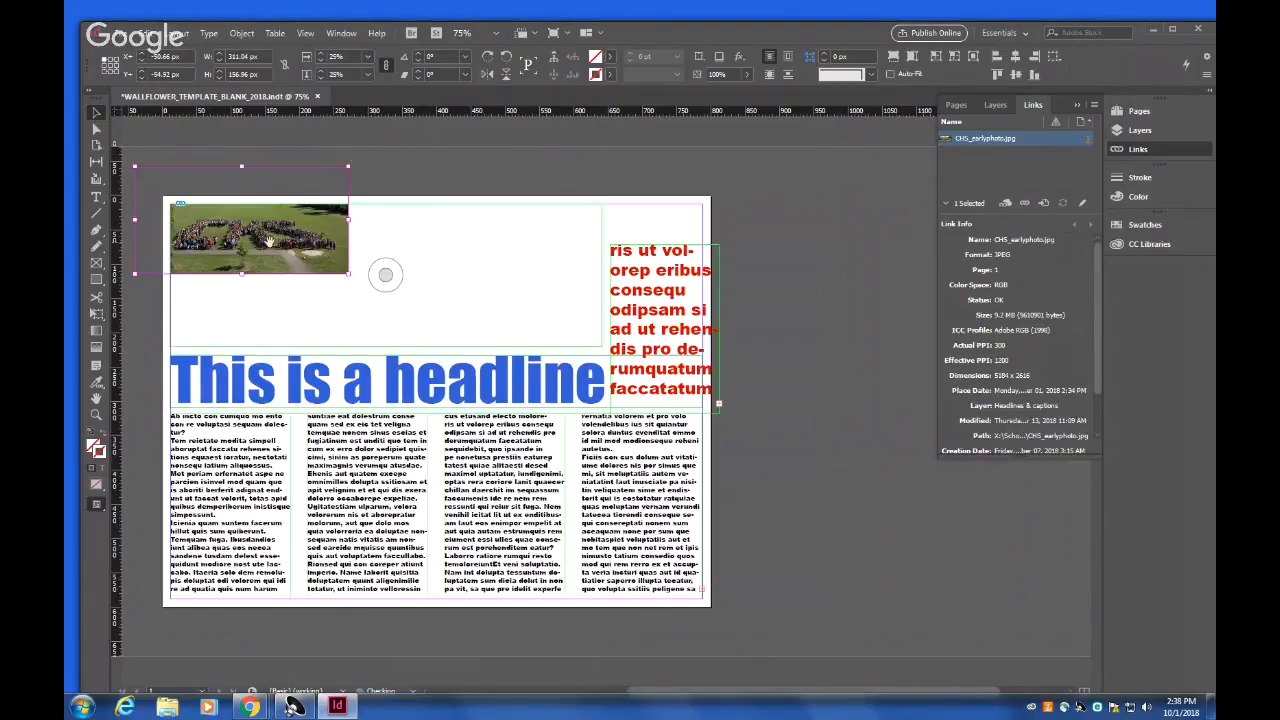
drag(287, 250, 413, 293)
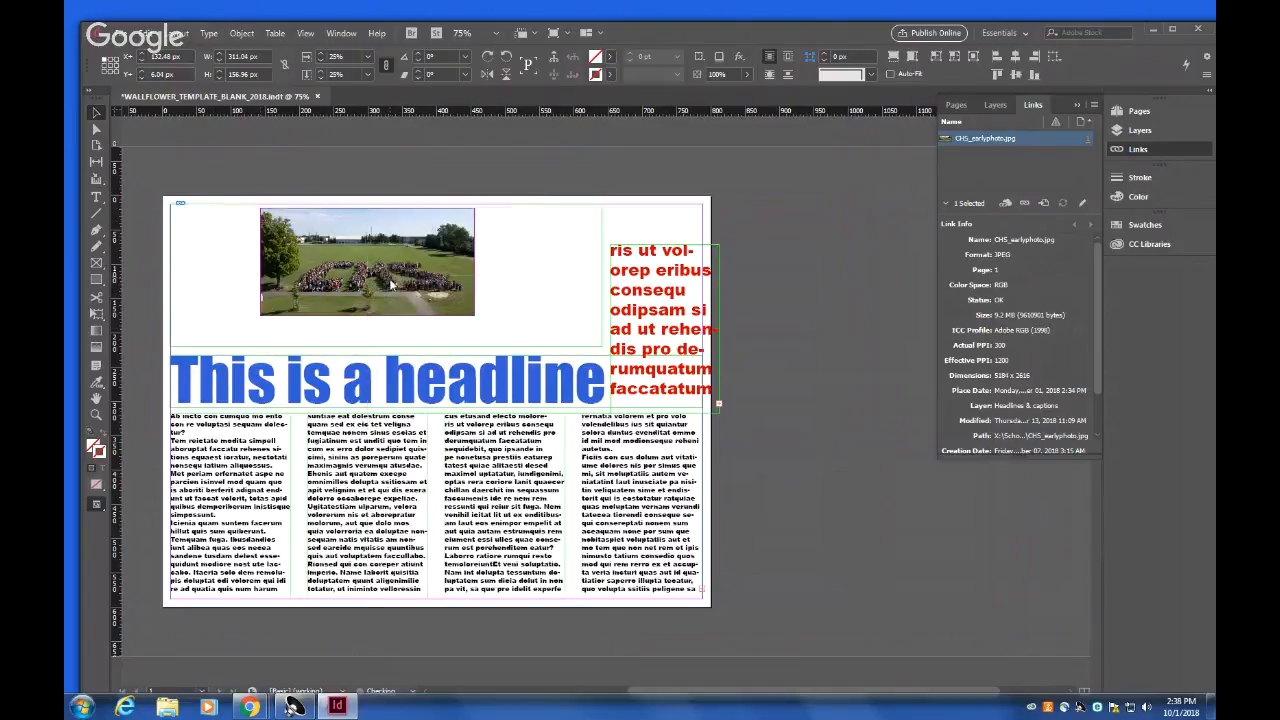
Apply Fill Frame Proportionally to the photo, shift it up so the crowd formation sits mid-frame, and deselect it.
right_click(384, 279)
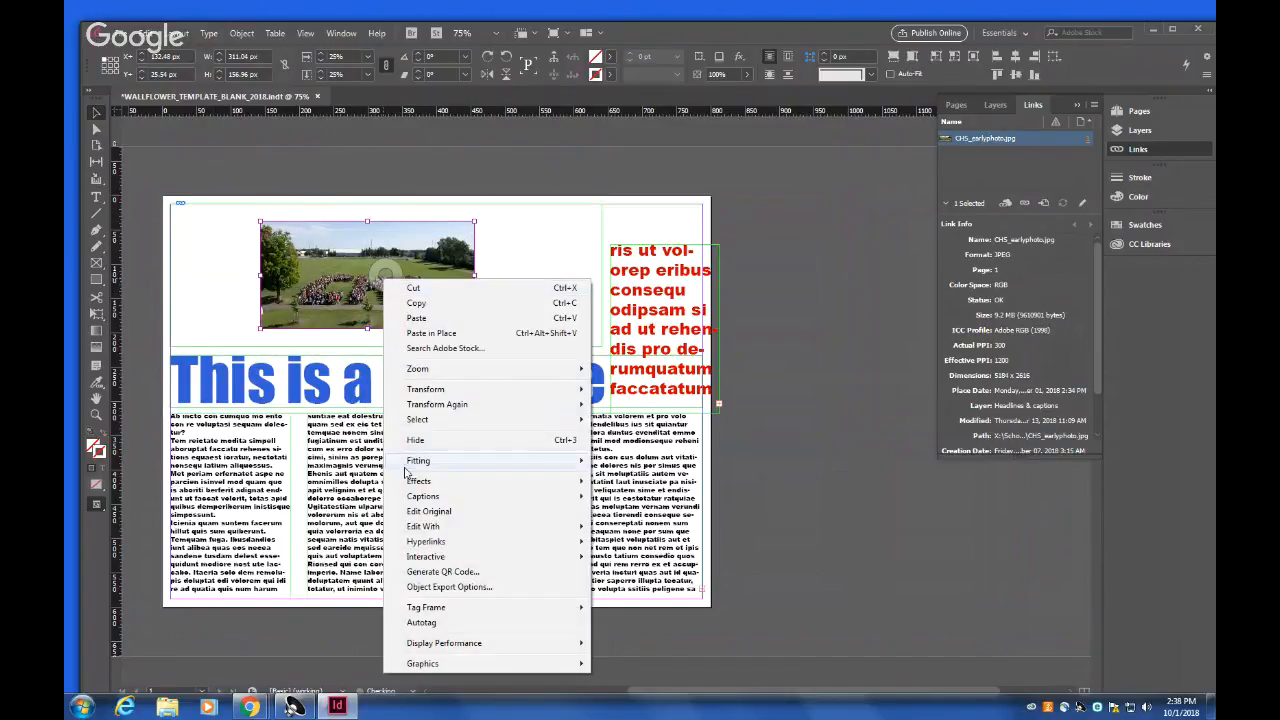
mouse_move(458, 462)
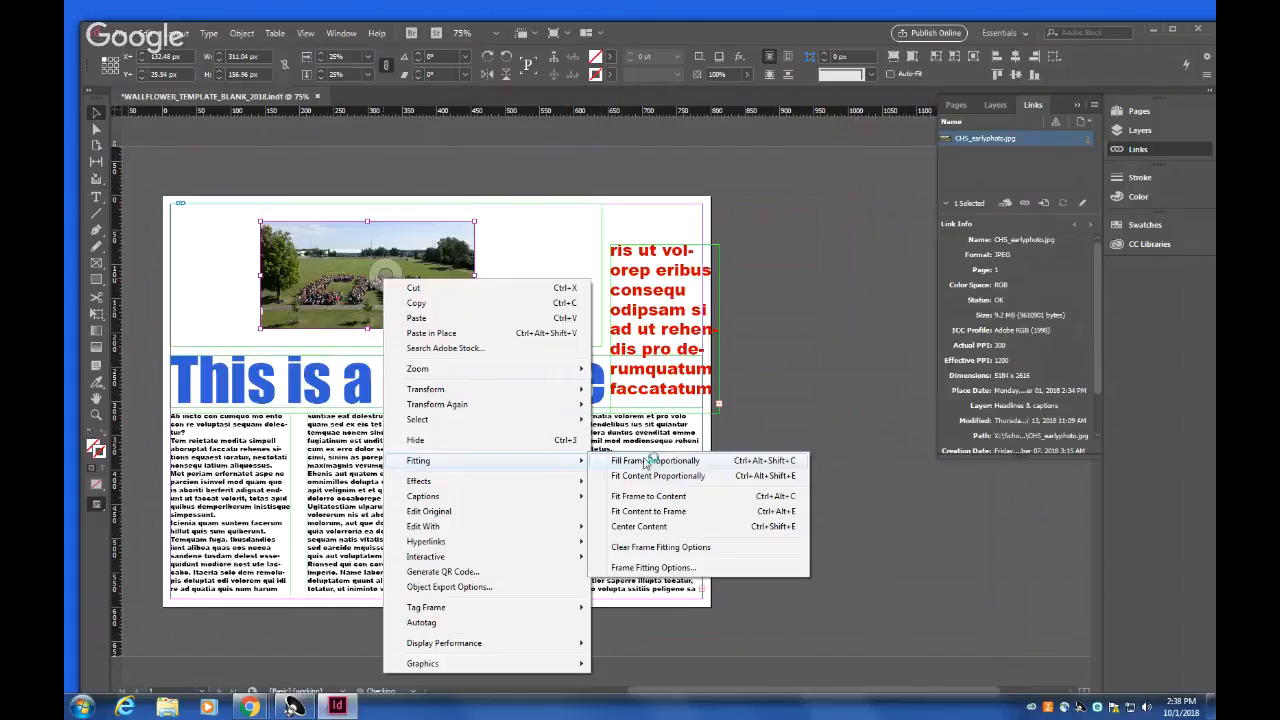
click(648, 461)
drag(386, 283, 275, 243)
click(738, 178)
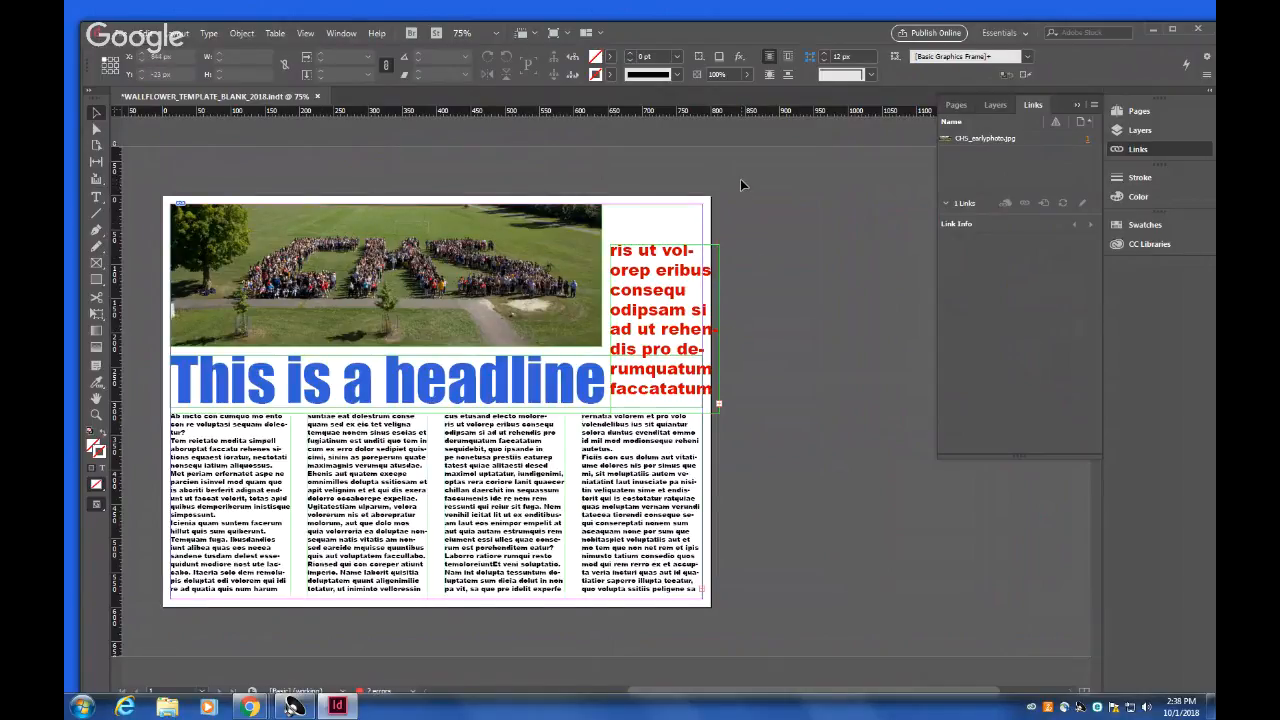
Extend the red pull-quote frame up to the page's top margin and switch the screen mode to Preview.
click(662, 245)
drag(662, 241, 662, 200)
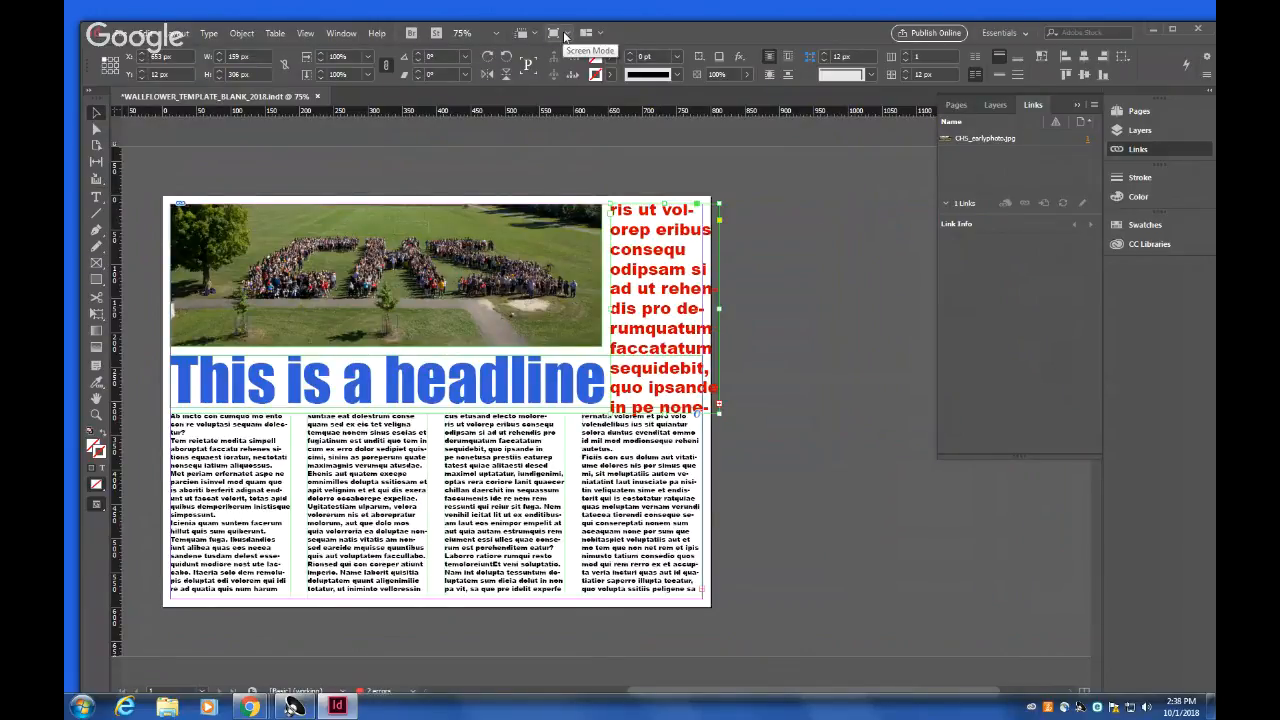
click(566, 35)
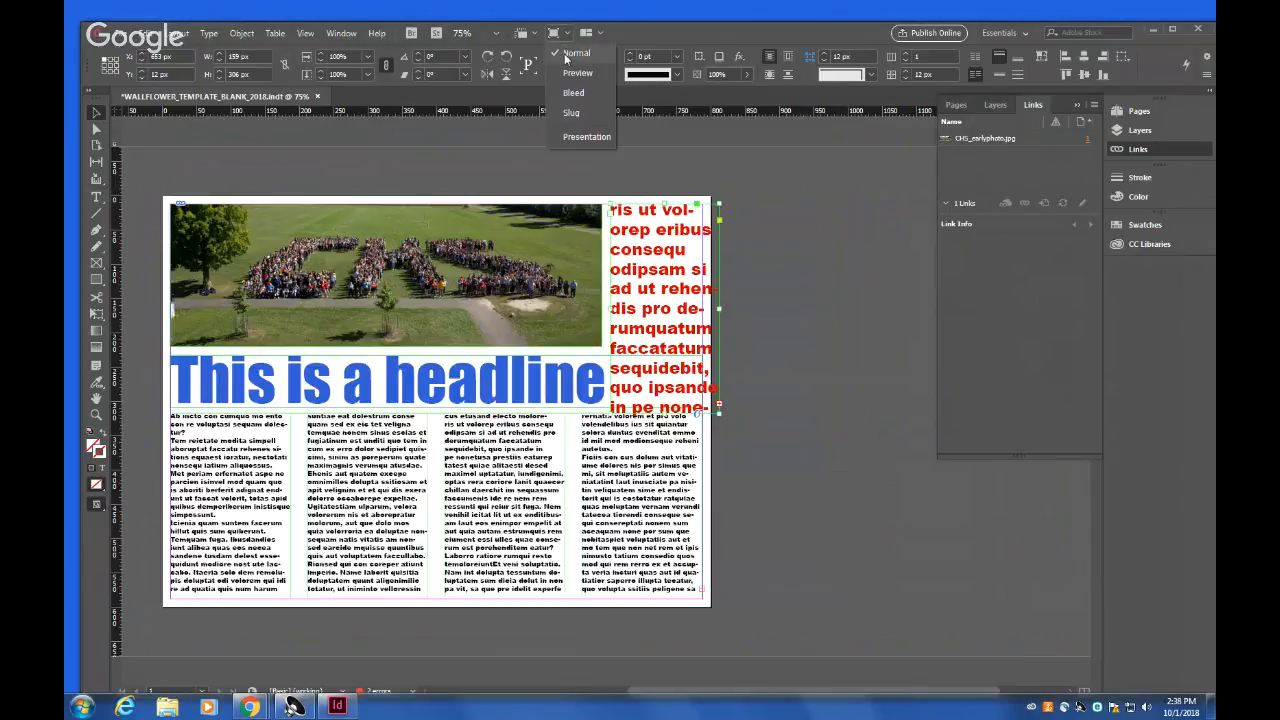
click(568, 73)
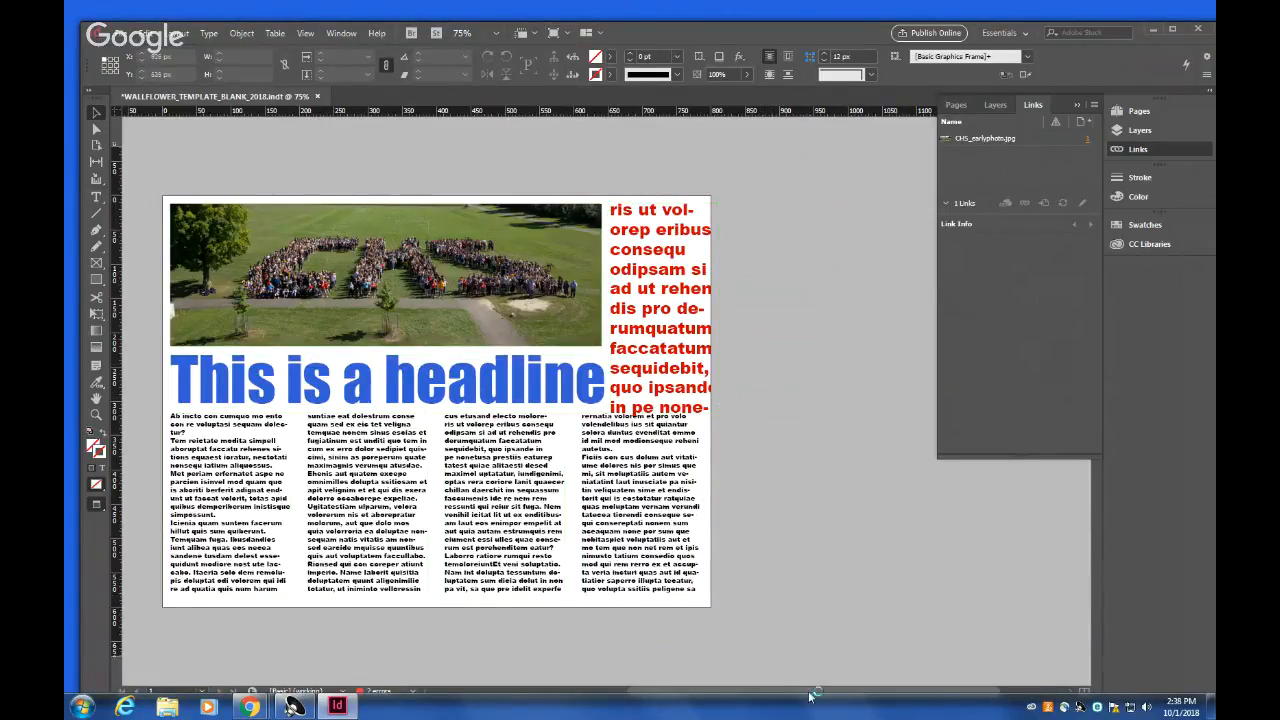
Narrow the red pull-quote frame from its right edge so its text stays within the page margin.
scroll(805, 685, left, 5)
drag(795, 688, 960, 690)
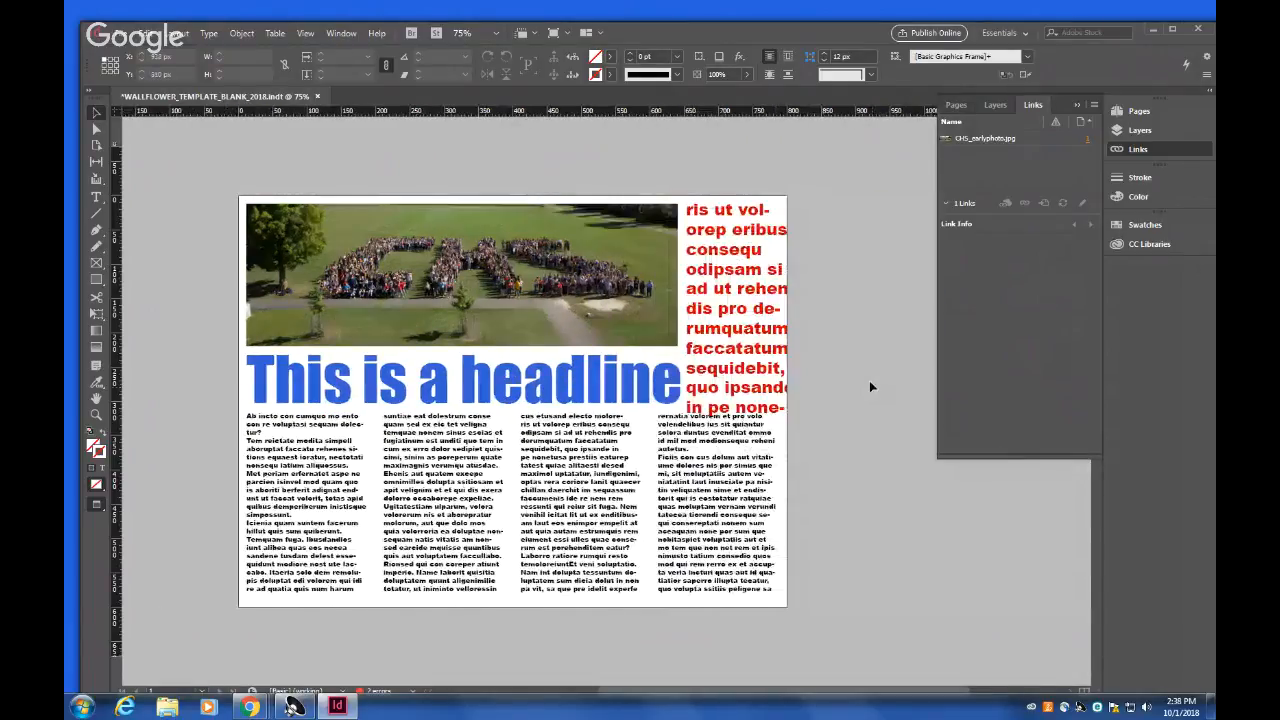
click(775, 316)
drag(793, 307, 778, 307)
Select all the pull-quote text, reduce its font size to 17 pt, and enlarge it again by one point.
double_click(748, 348)
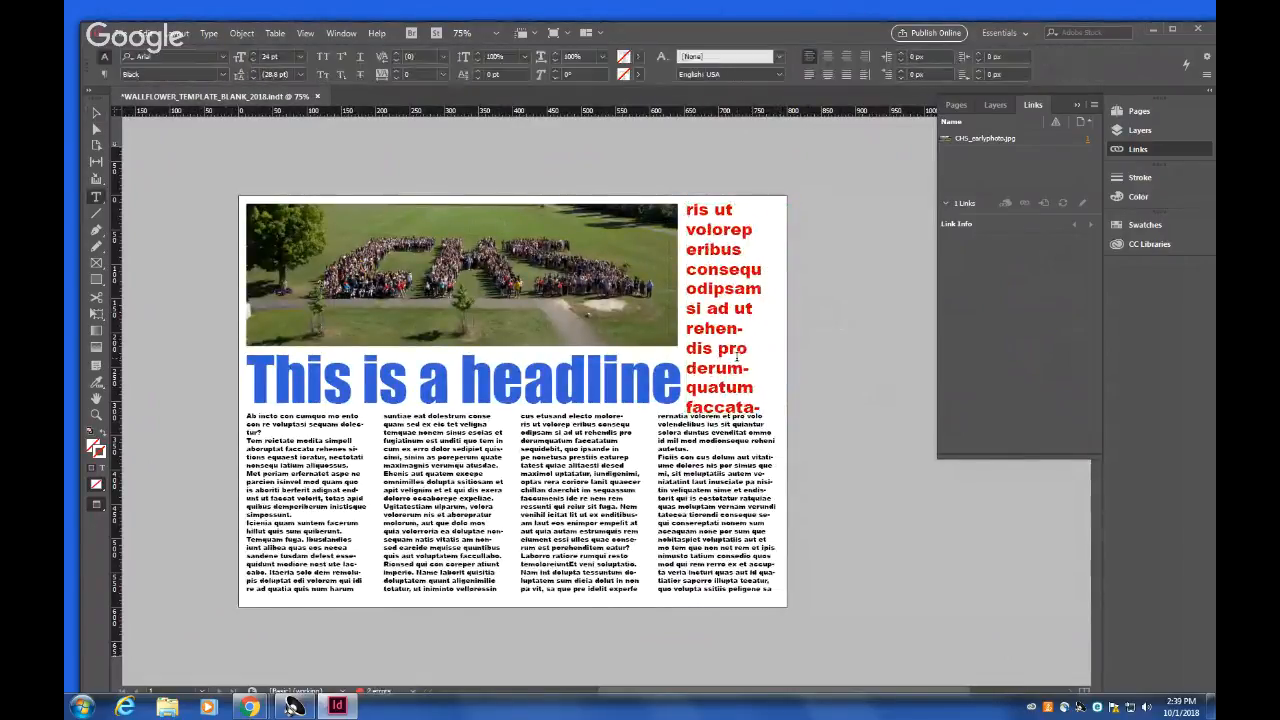
click(377, 33)
click(737, 390)
double_click(738, 388)
key(ctrl+a)
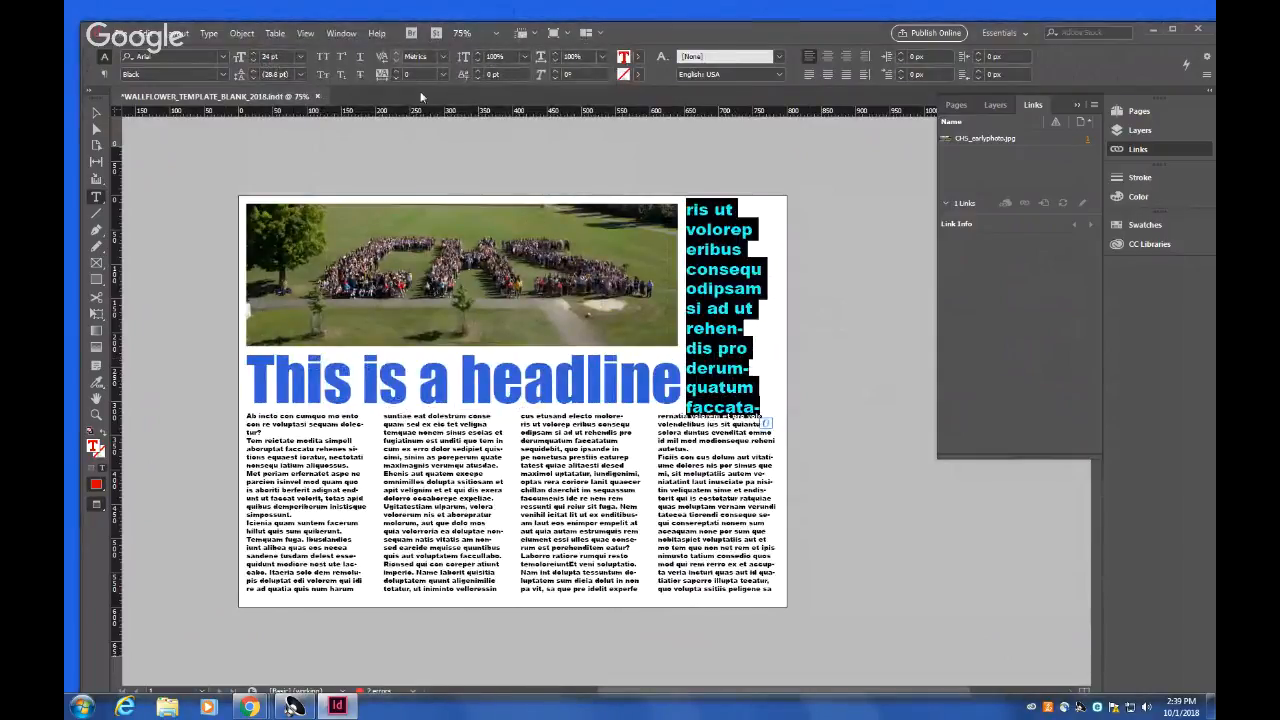
click(255, 59)
click(255, 59)
click(255, 59)
click(255, 59)
click(255, 59)
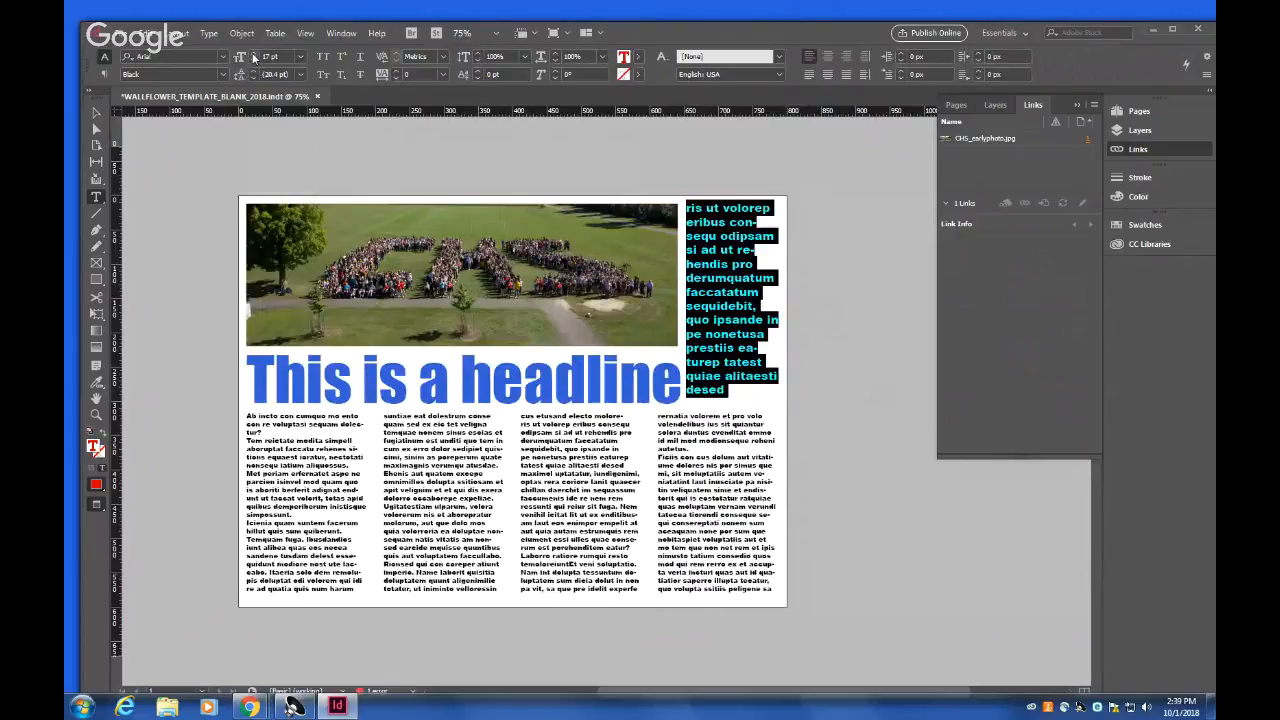
click(255, 53)
click(868, 389)
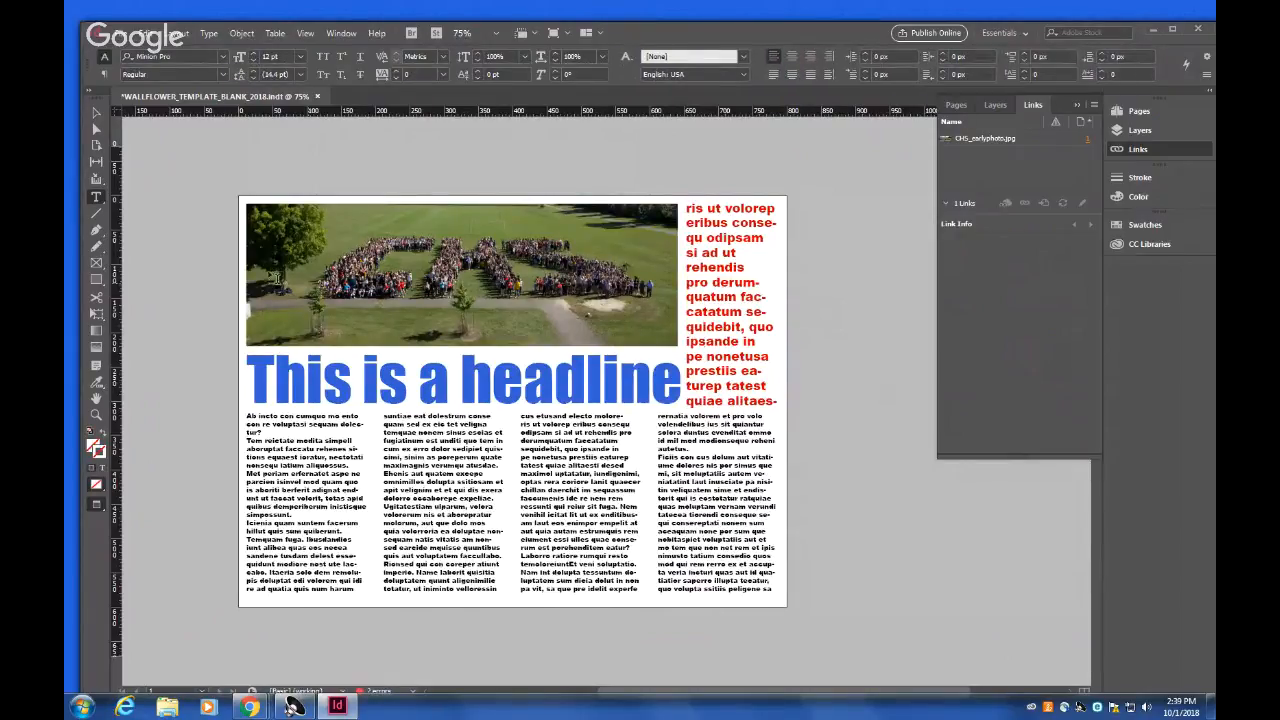
Select the photo frame and give it a black stroke.
click(95, 114)
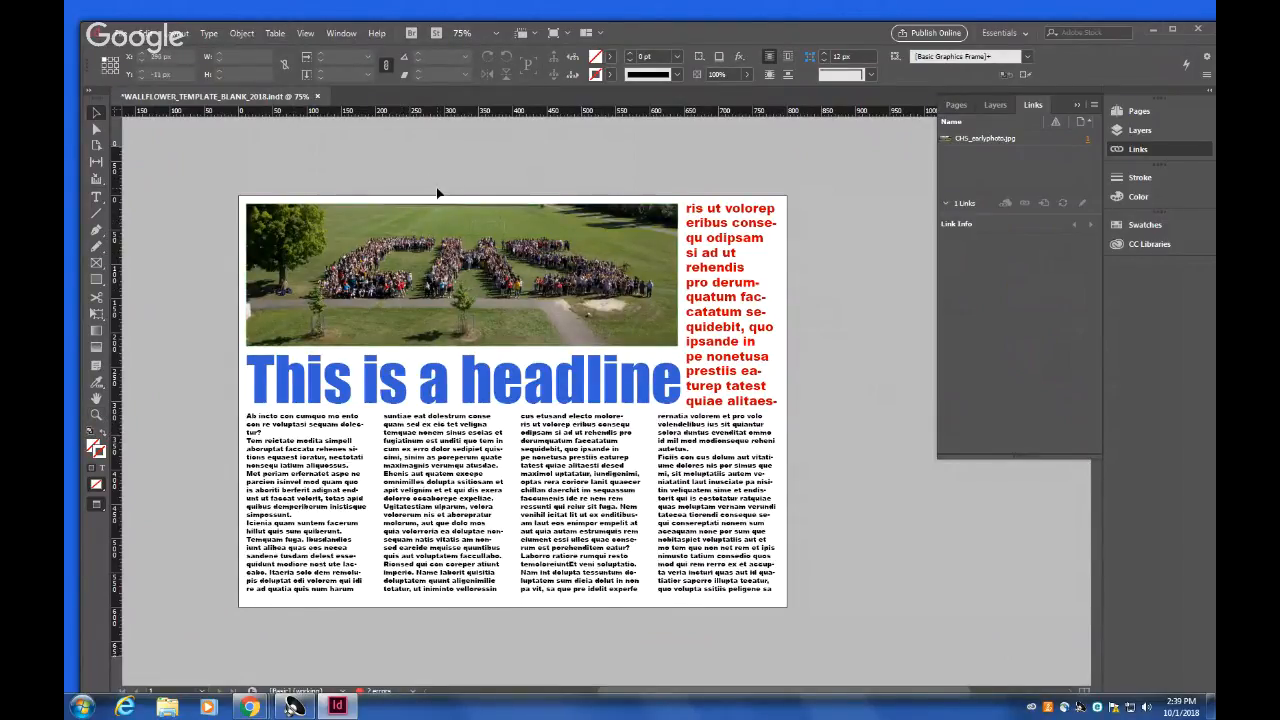
click(335, 232)
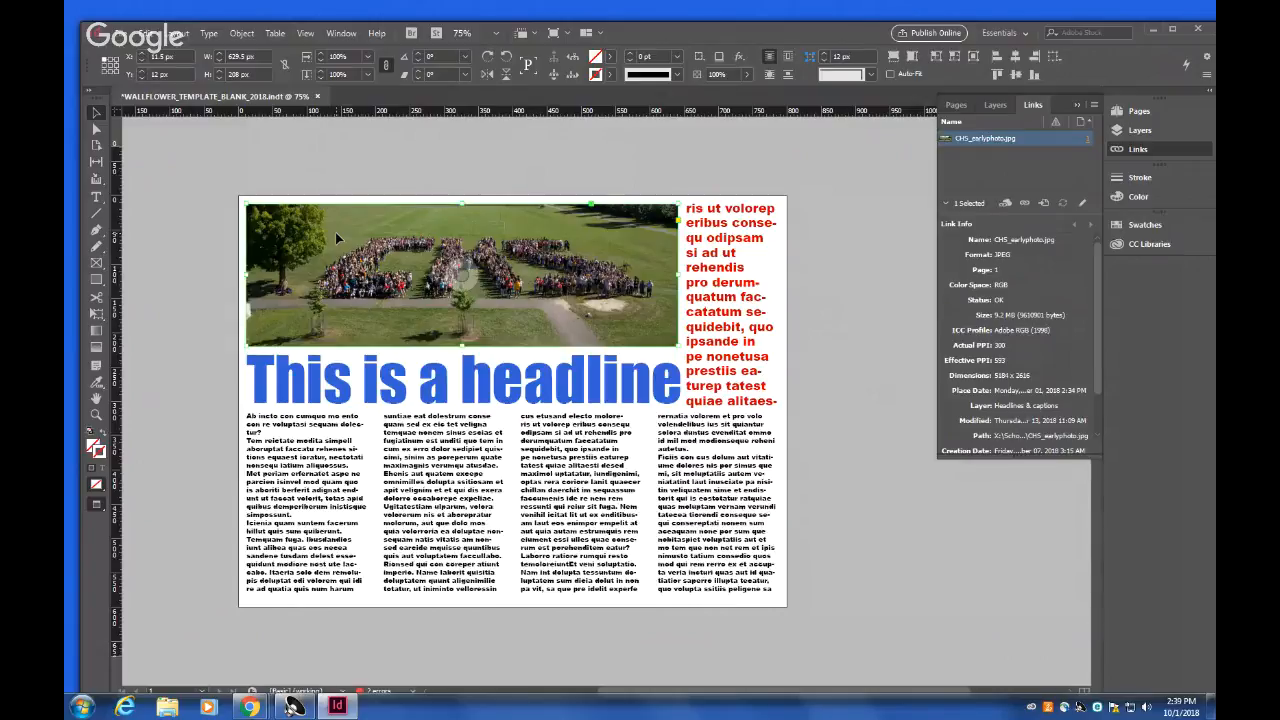
click(609, 83)
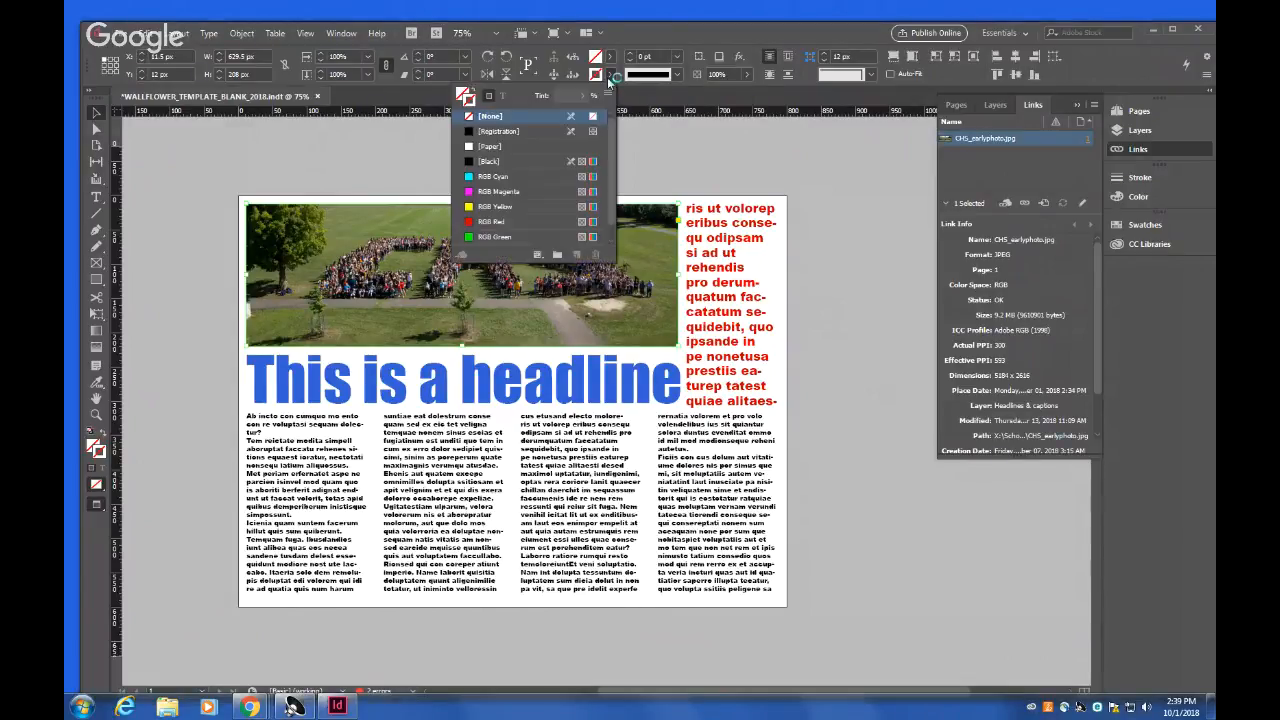
click(487, 163)
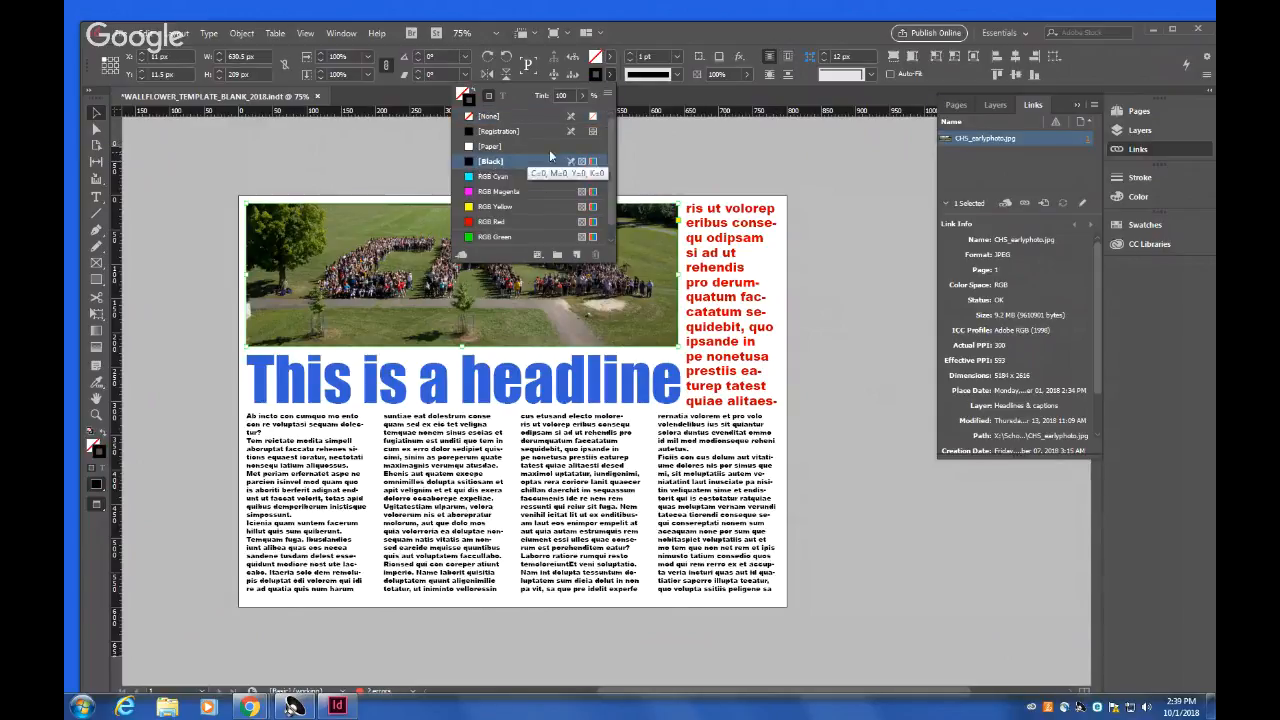
click(630, 146)
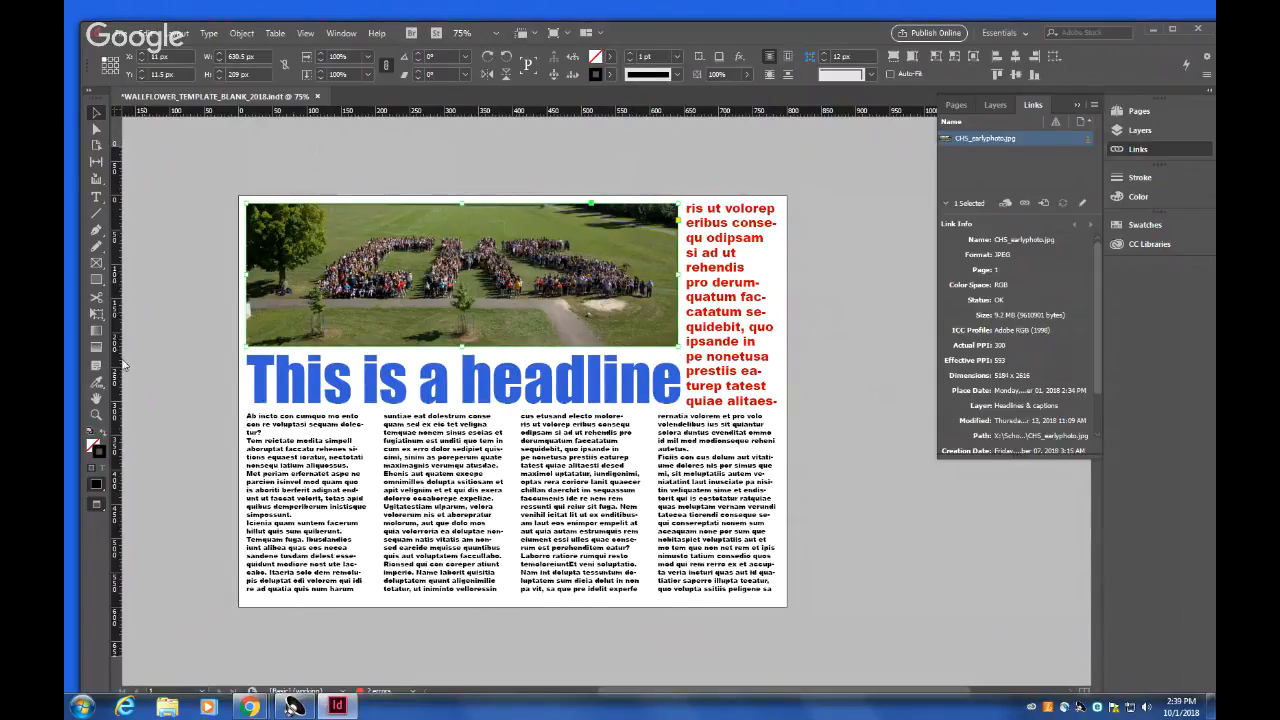
Increase the photo frame's black stroke weight to 18 pt while inspecting its upper edge up close.
click(96, 414)
drag(298, 189, 376, 222)
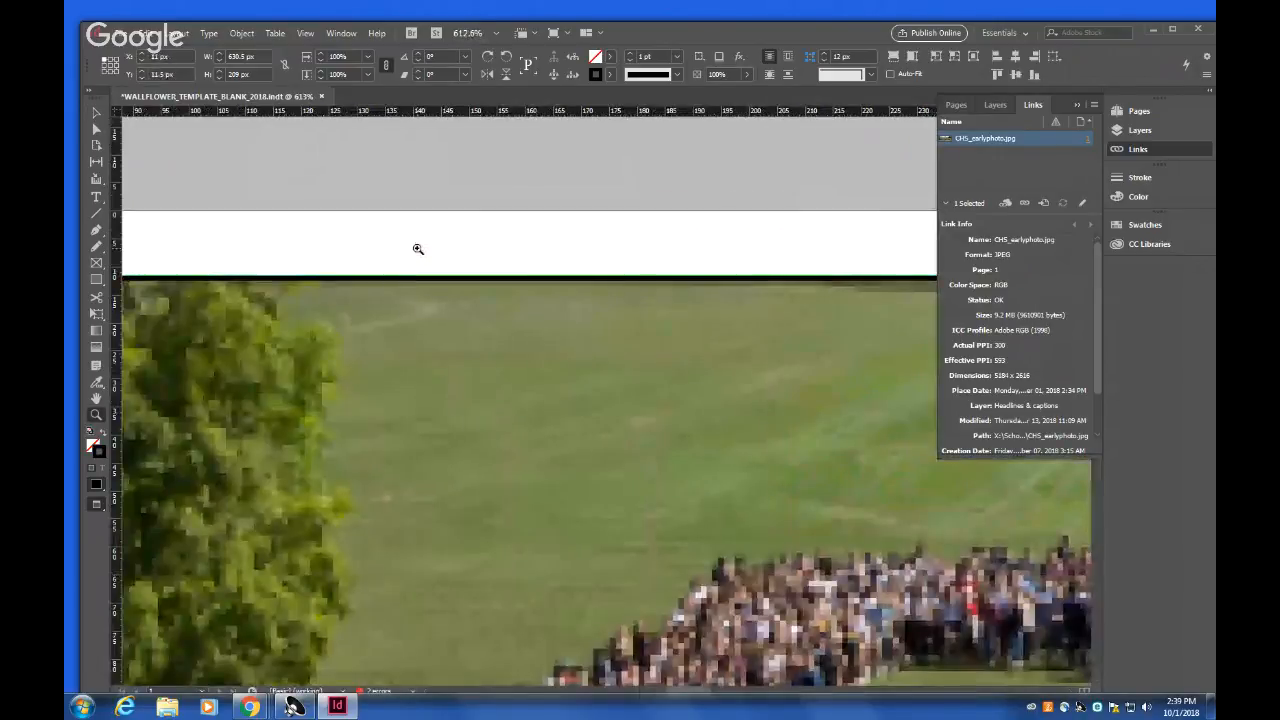
click(94, 116)
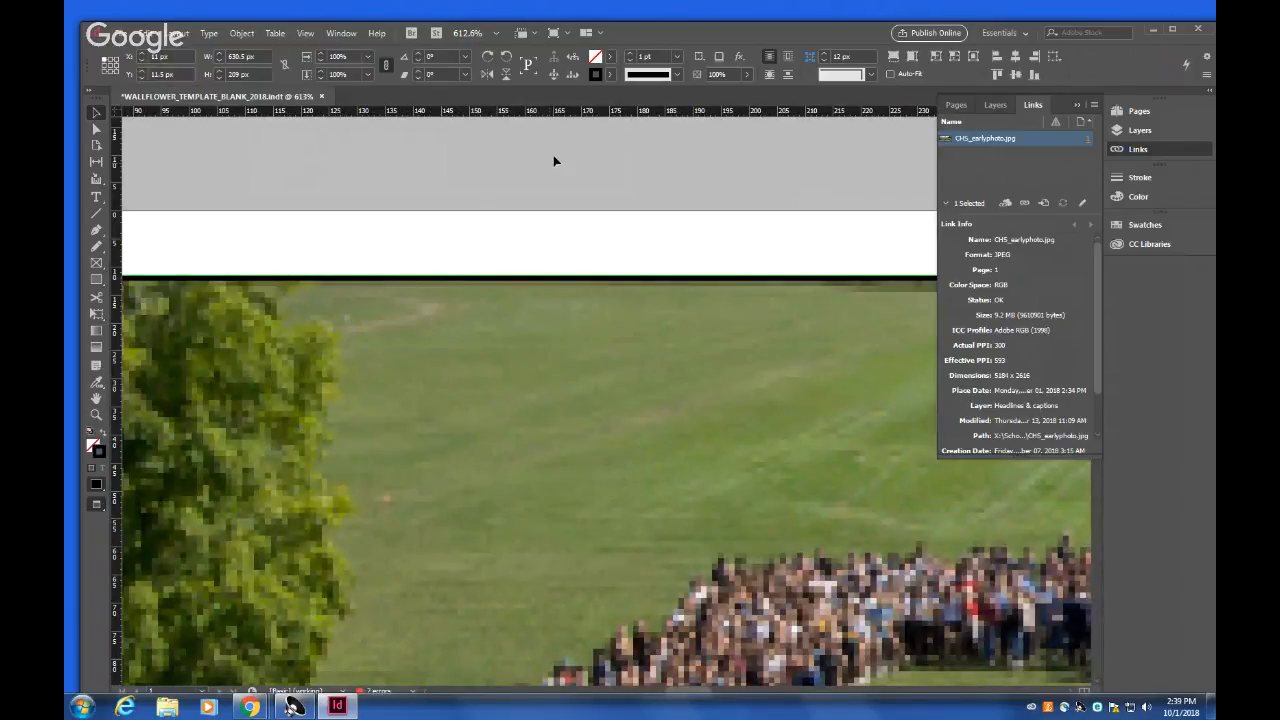
click(631, 54)
click(631, 54)
click(631, 55)
click(631, 55)
click(631, 55)
click(631, 55)
click(631, 55)
click(631, 55)
click(631, 55)
click(631, 55)
click(631, 55)
click(631, 55)
click(631, 55)
click(631, 55)
click(631, 55)
click(631, 55)
click(631, 55)
key(ctrl+minus)
key(ctrl+minus)
key(ctrl+minus)
key(ctrl+minus)
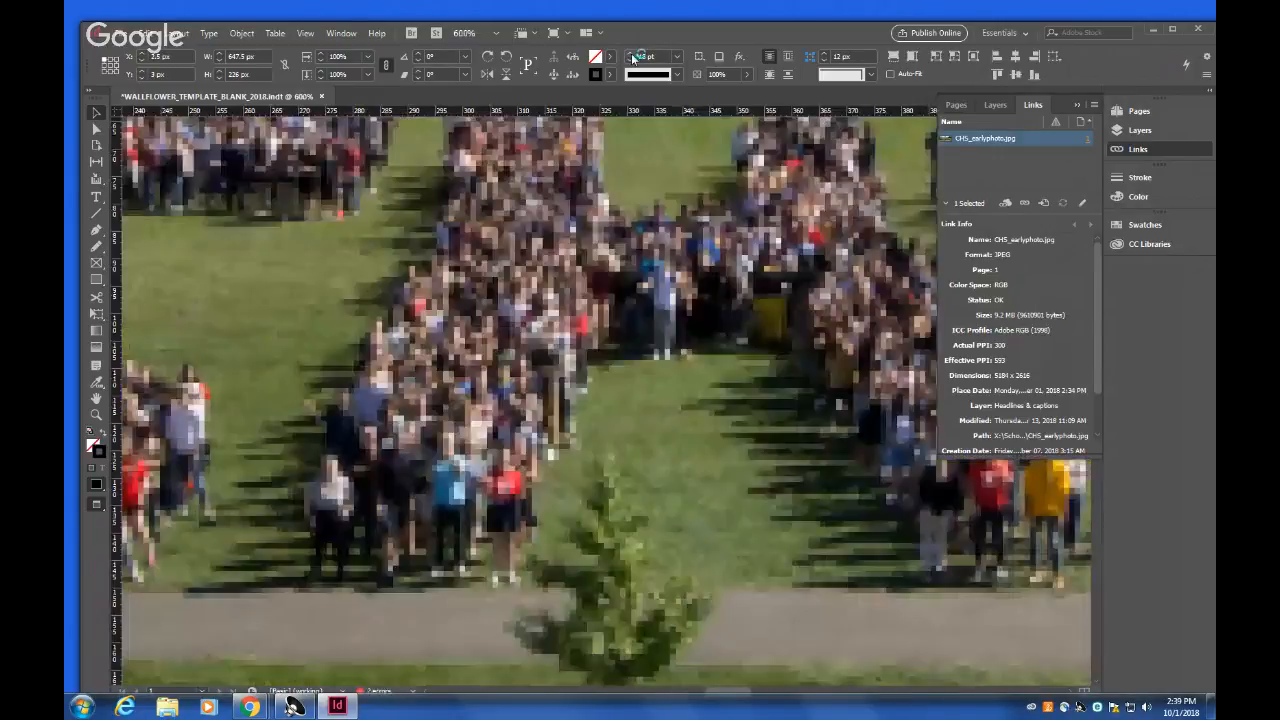
Reduce the photo frame's stroke weight to 2 pt.
key(ctrl+minus)
key(ctrl+minus)
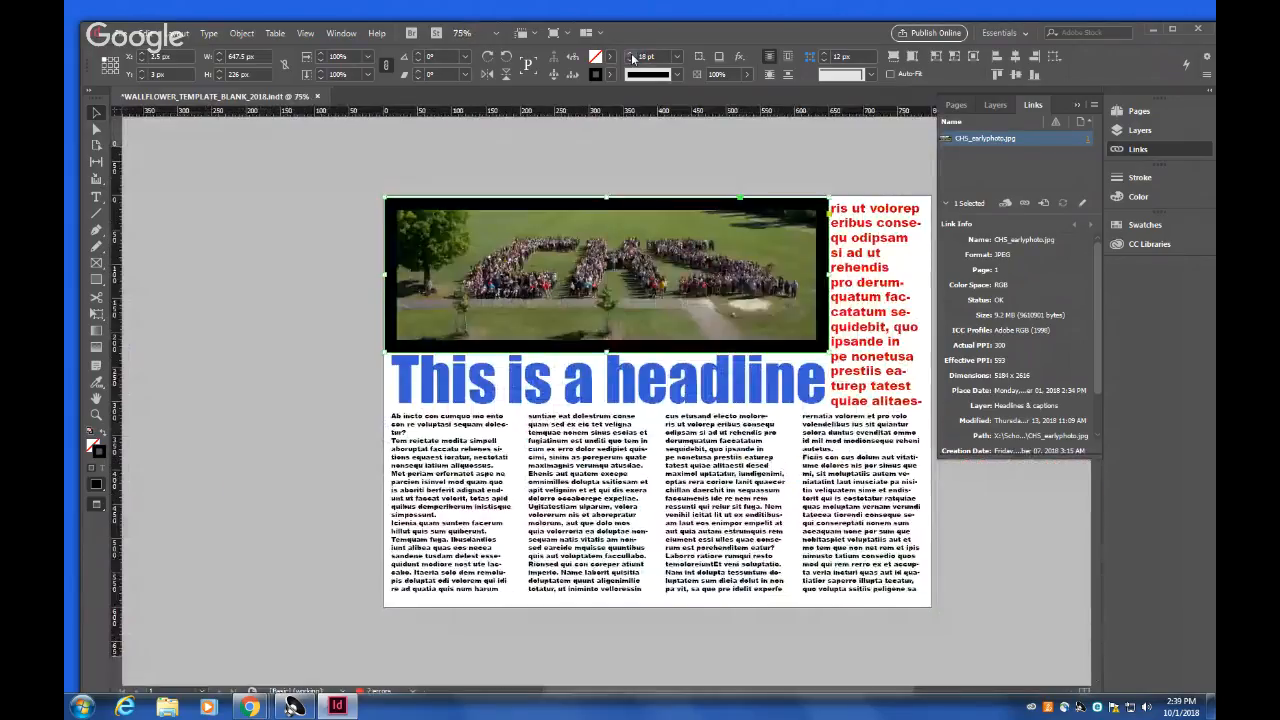
click(678, 57)
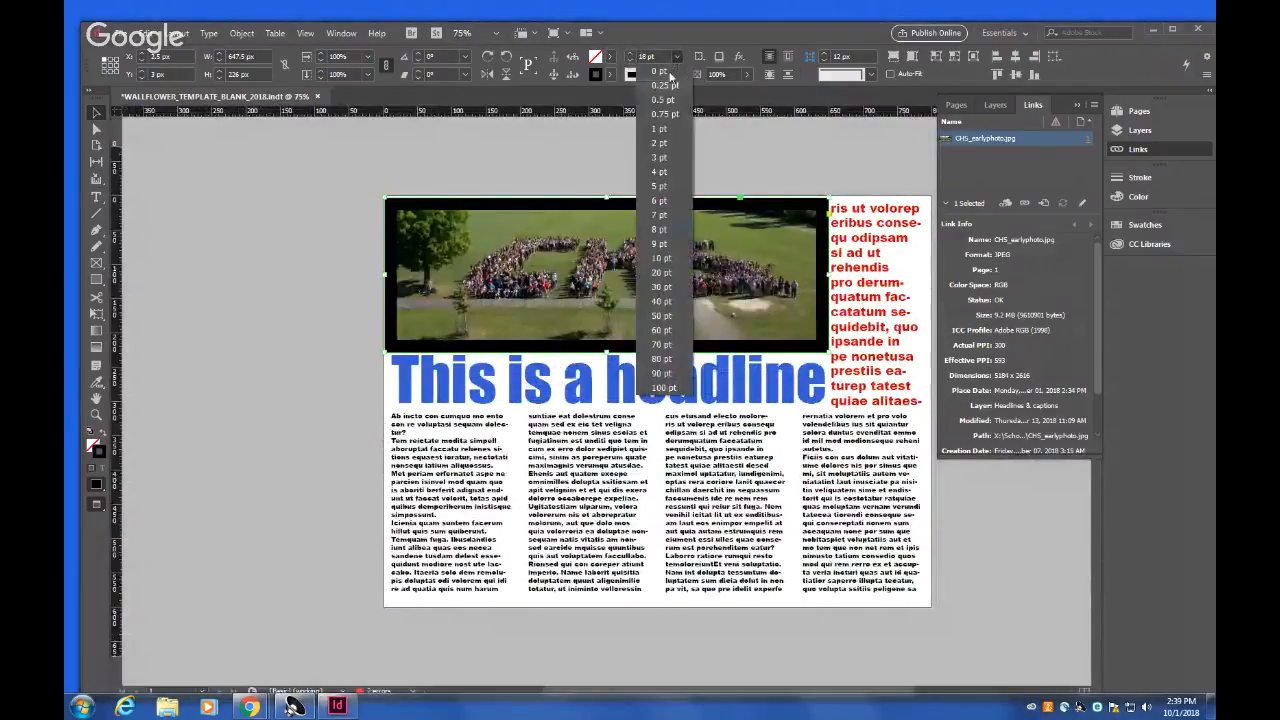
click(665, 145)
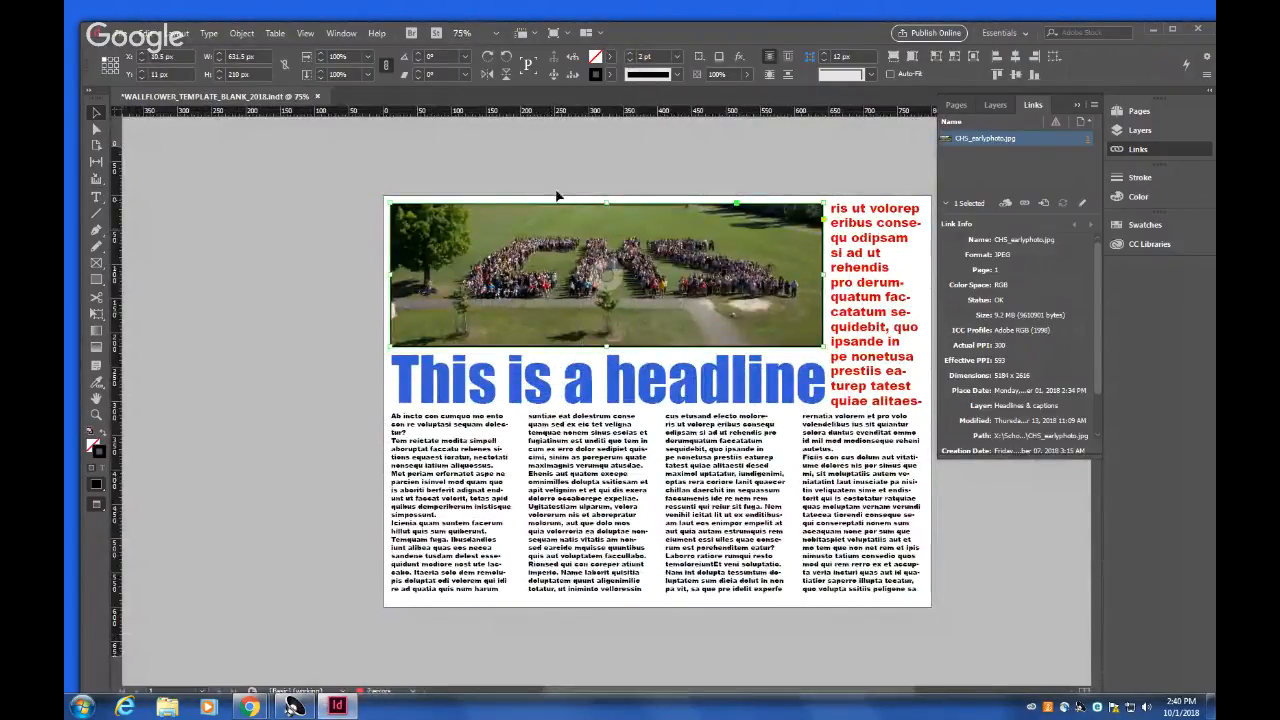
Change the photo frame's stroke color to RGB Blue and inspect its upper edge up close.
click(609, 76)
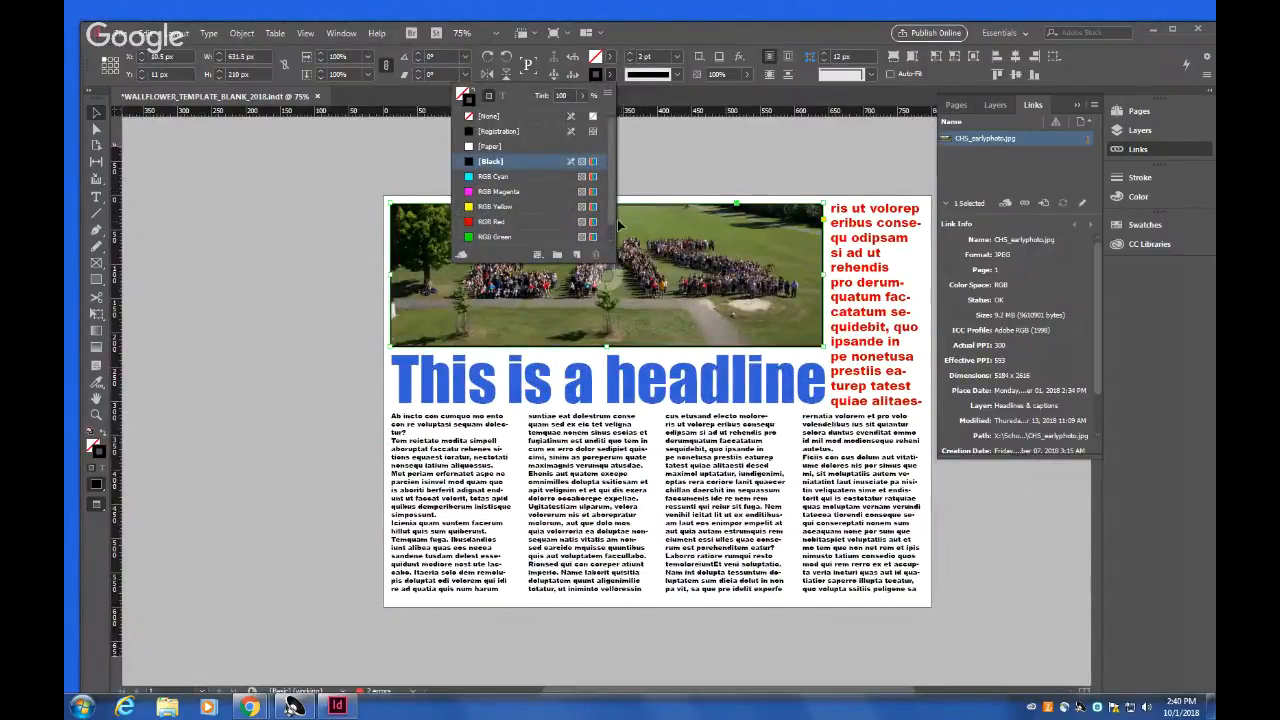
scroll(615, 225, down, 1)
click(490, 238)
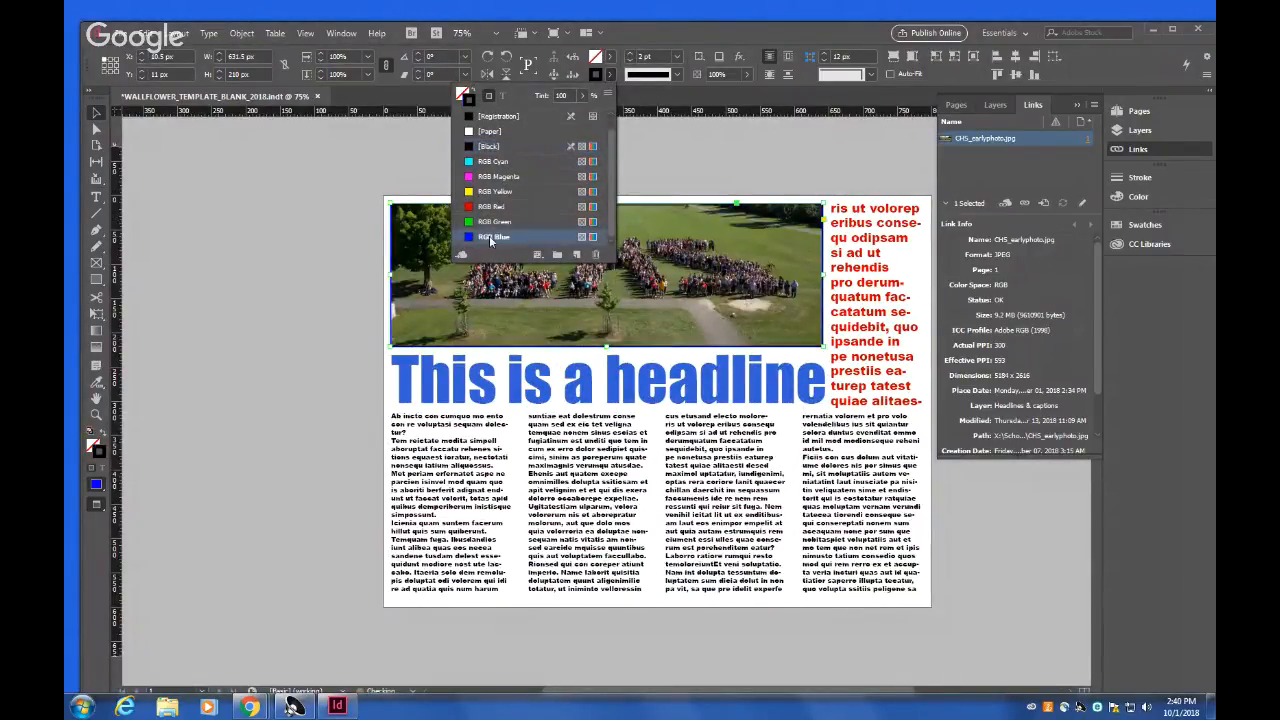
click(331, 265)
click(96, 414)
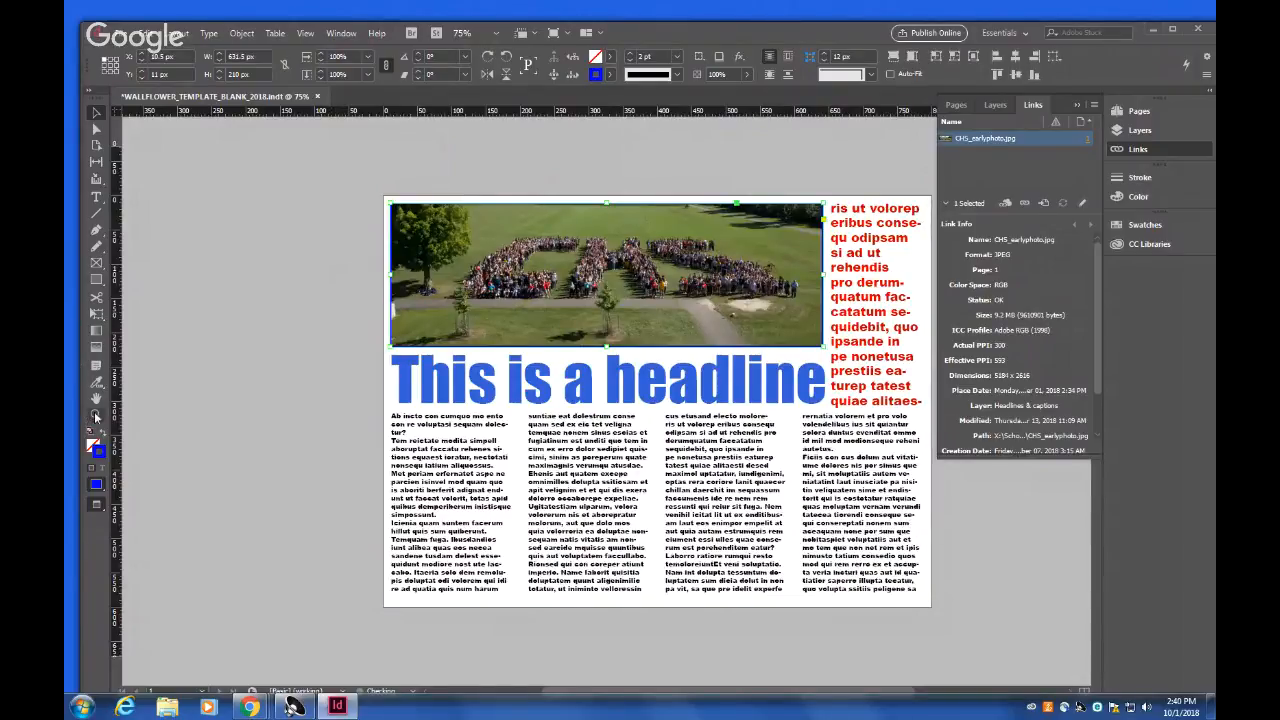
drag(508, 190, 559, 236)
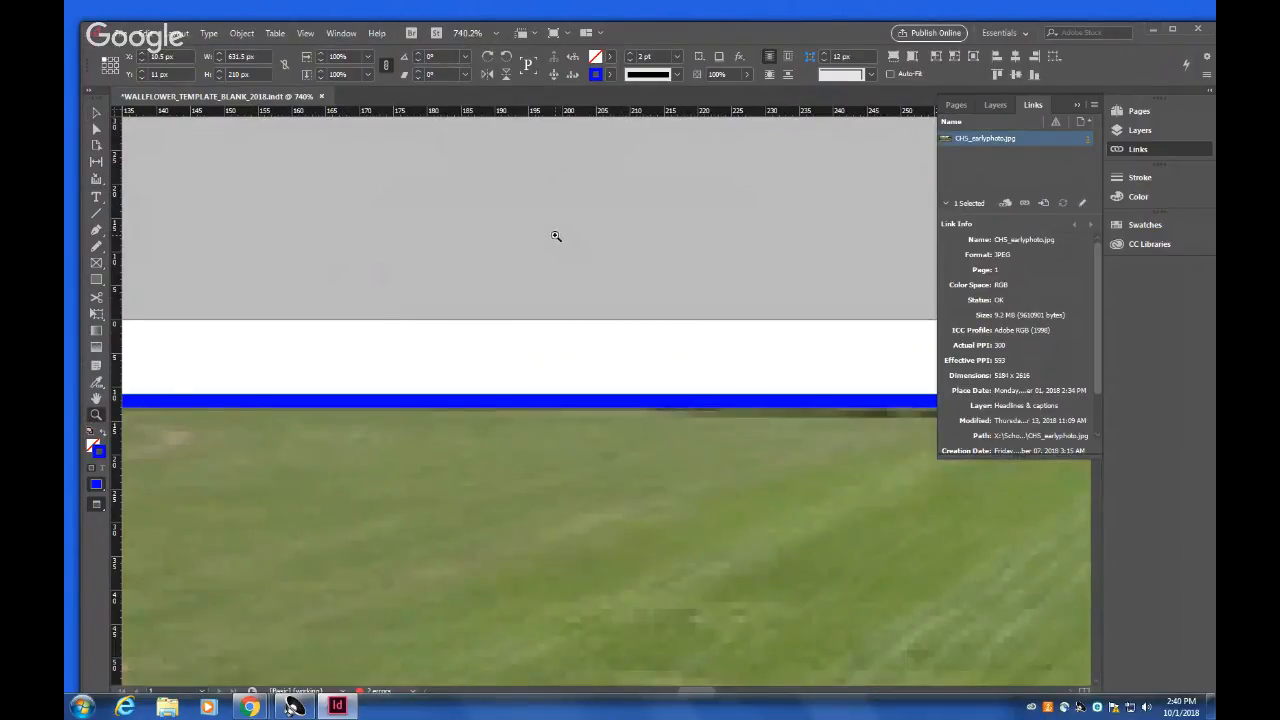
key(ctrl+1)
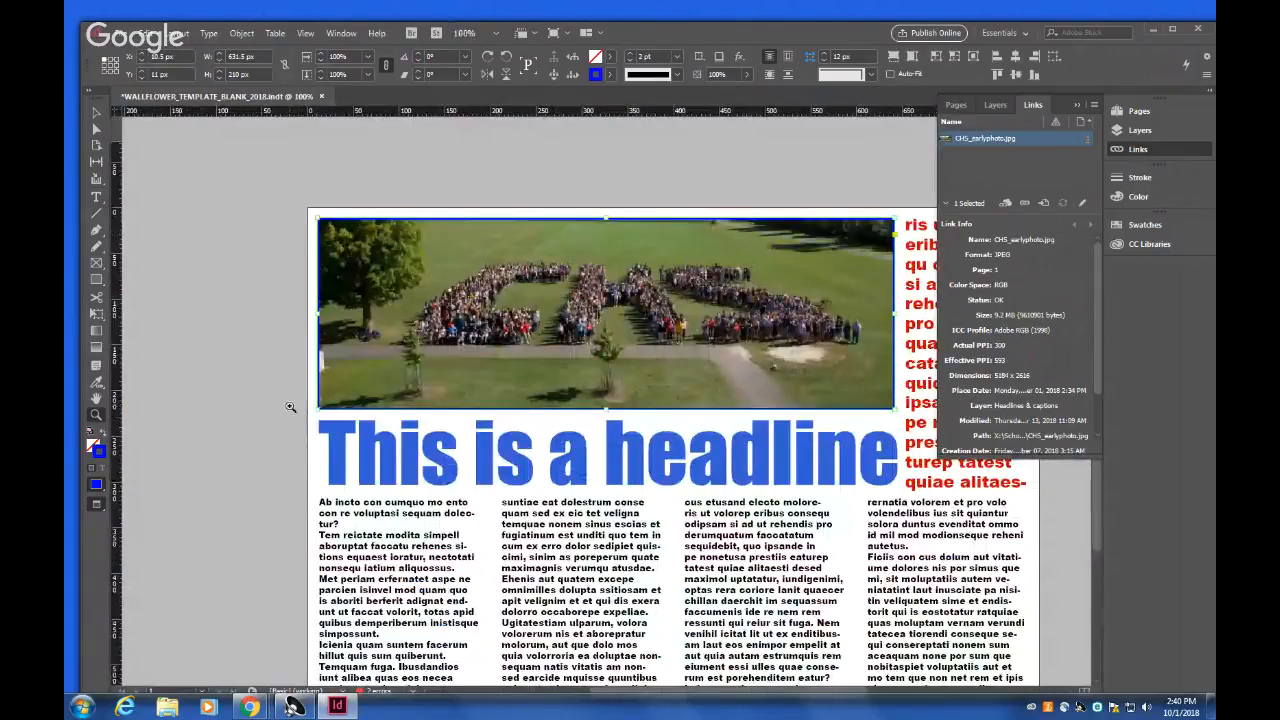
Select the headline text and change its fill color to RGB Cyan.
drag(291, 405, 502, 519)
click(96, 112)
double_click(350, 390)
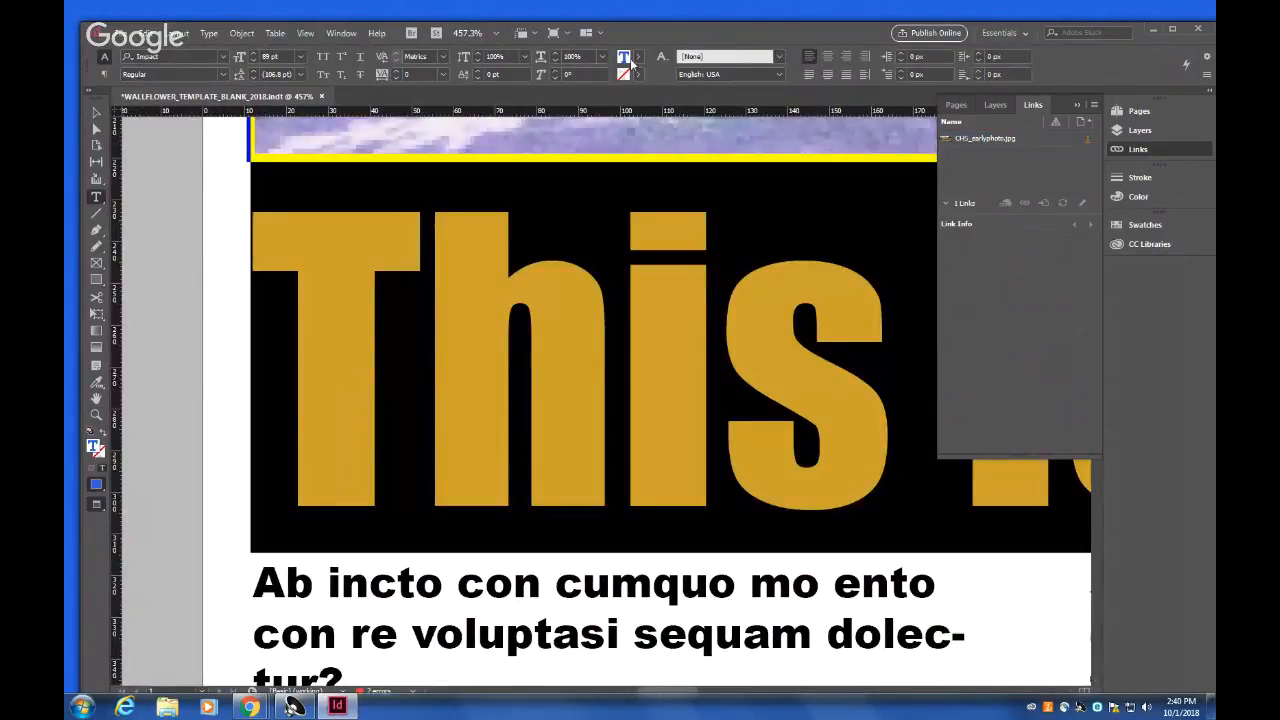
click(637, 60)
click(520, 158)
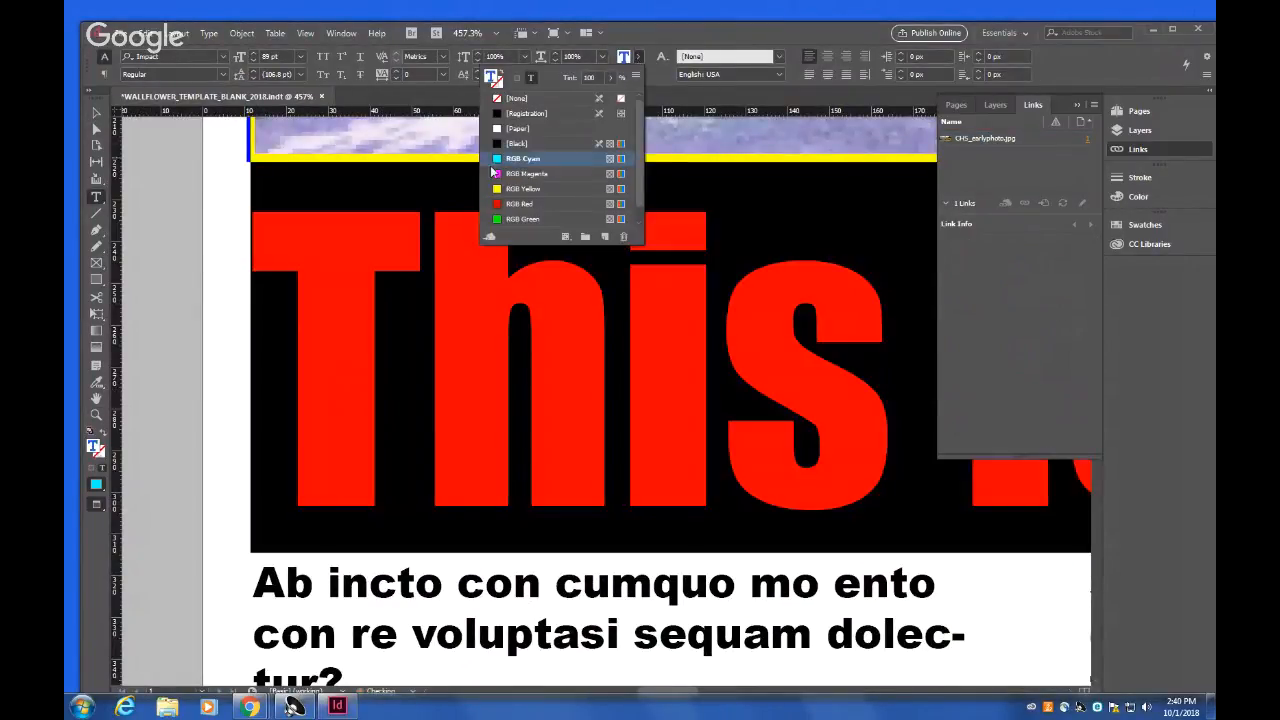
click(165, 271)
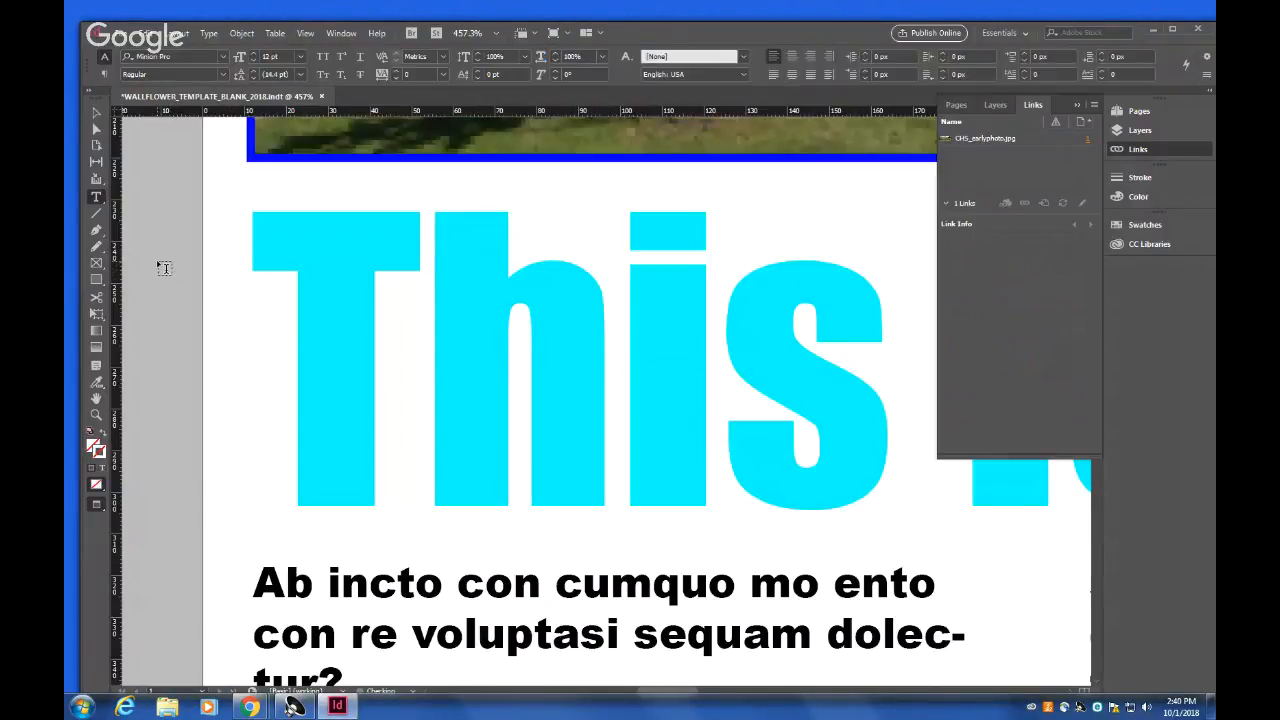
Try a black stroke around the letters of the cyan headline.
key(ctrl+minus)
key(ctrl+minus)
key(ctrl+minus)
key(ctrl+minus)
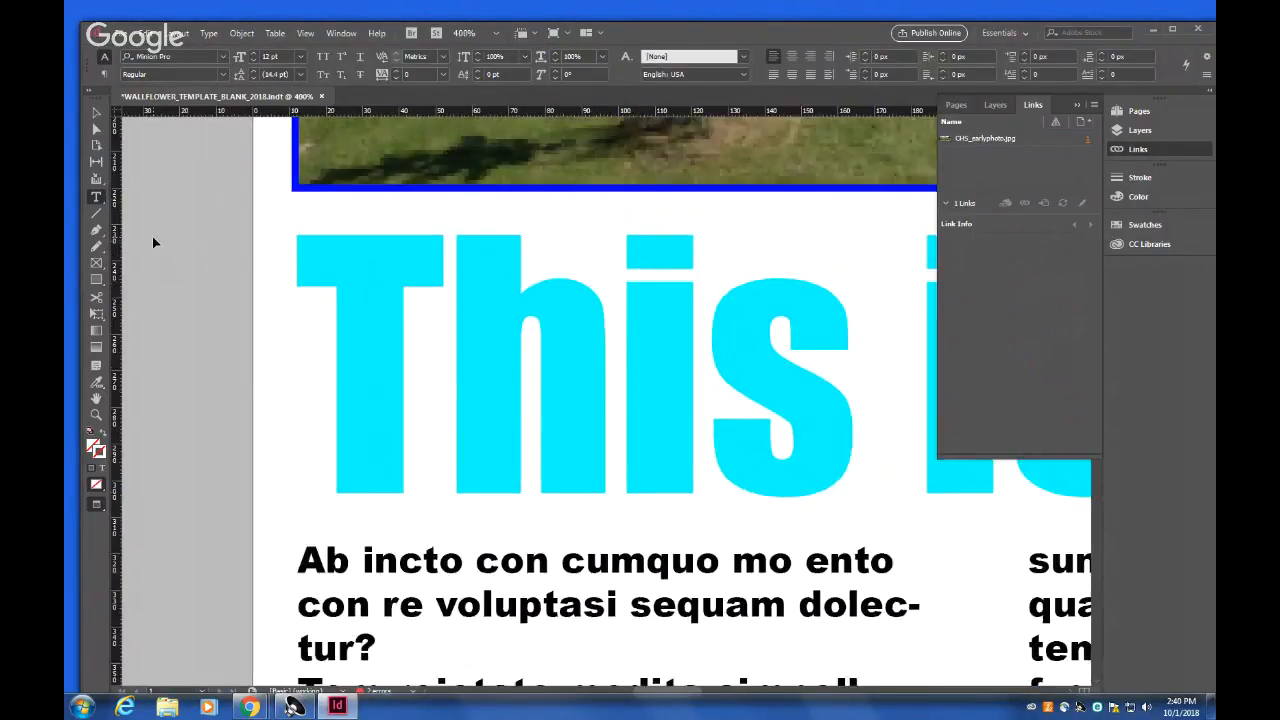
key(ctrl+0)
key(ctrl+equal)
key(ctrl+equal)
key(ctrl+equal)
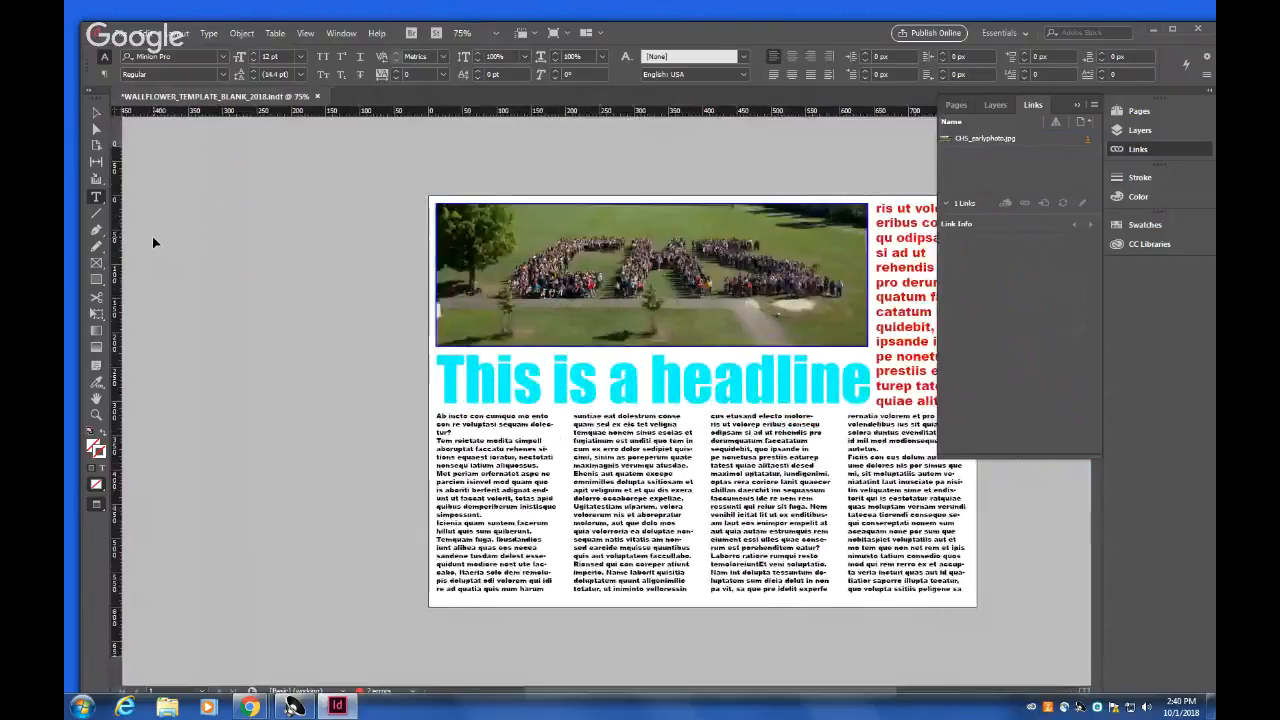
key(ctrl+equal)
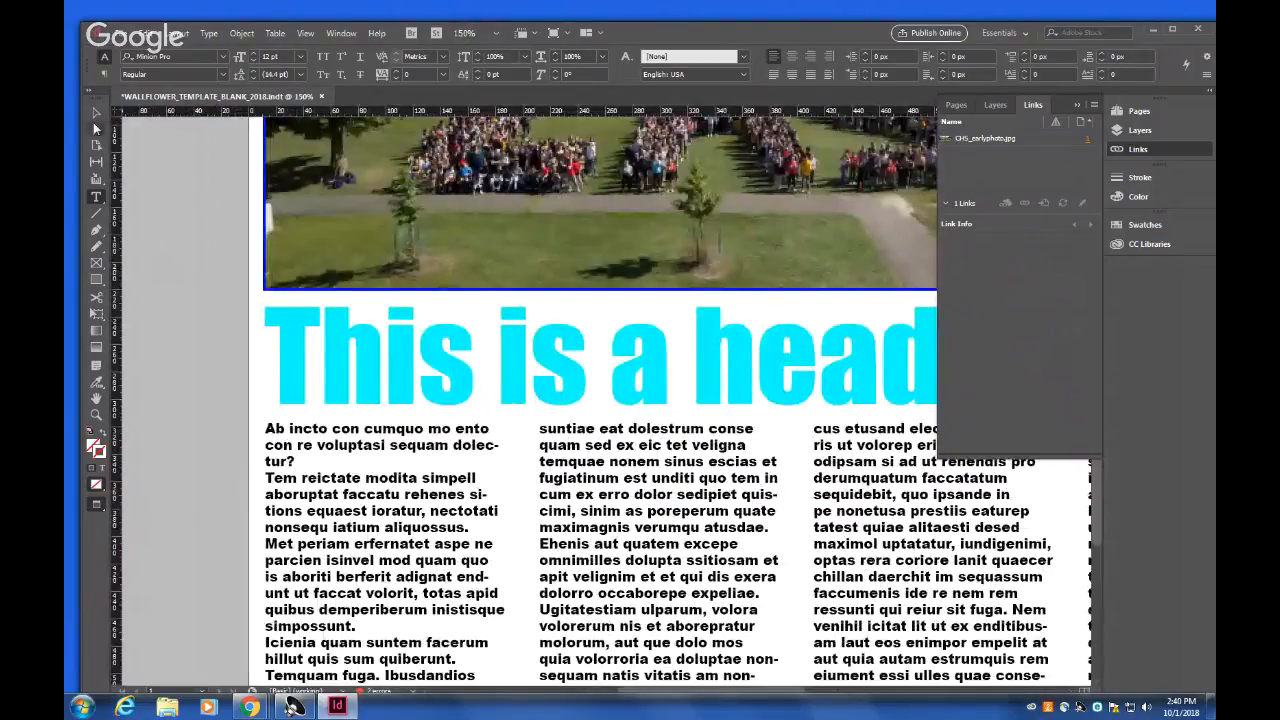
click(373, 368)
click(373, 368)
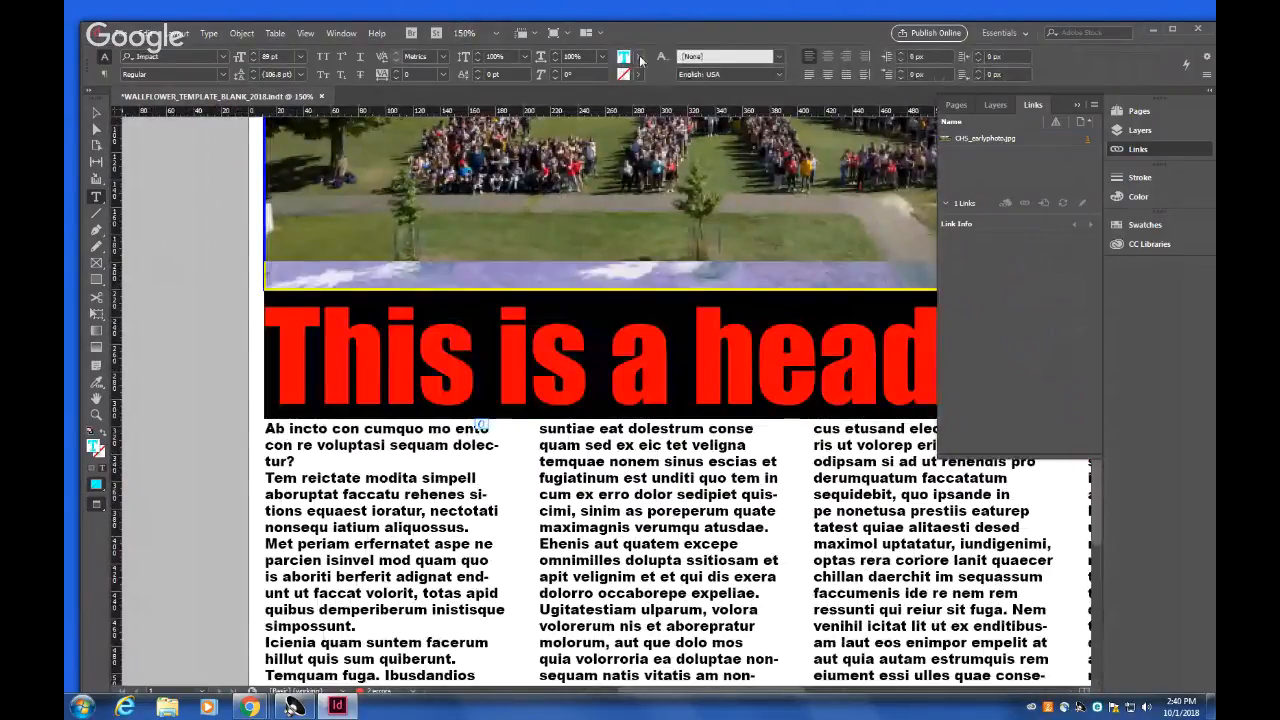
click(638, 74)
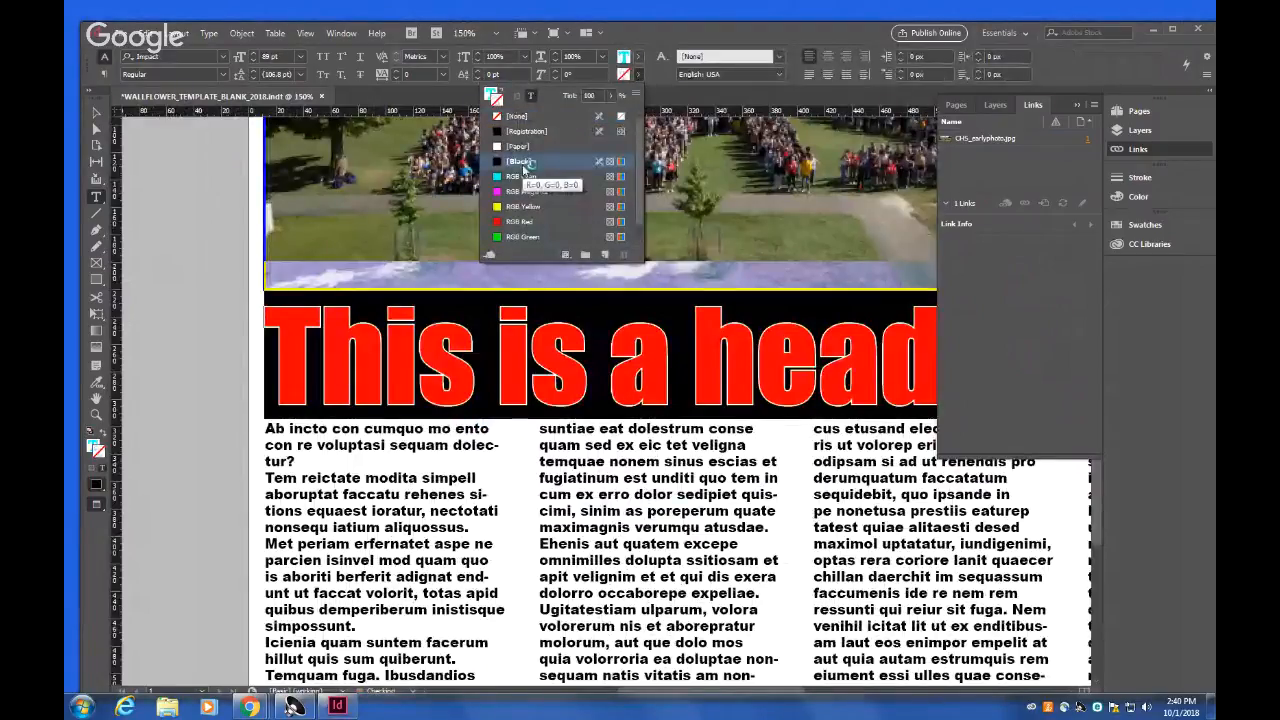
click(199, 375)
click(209, 322)
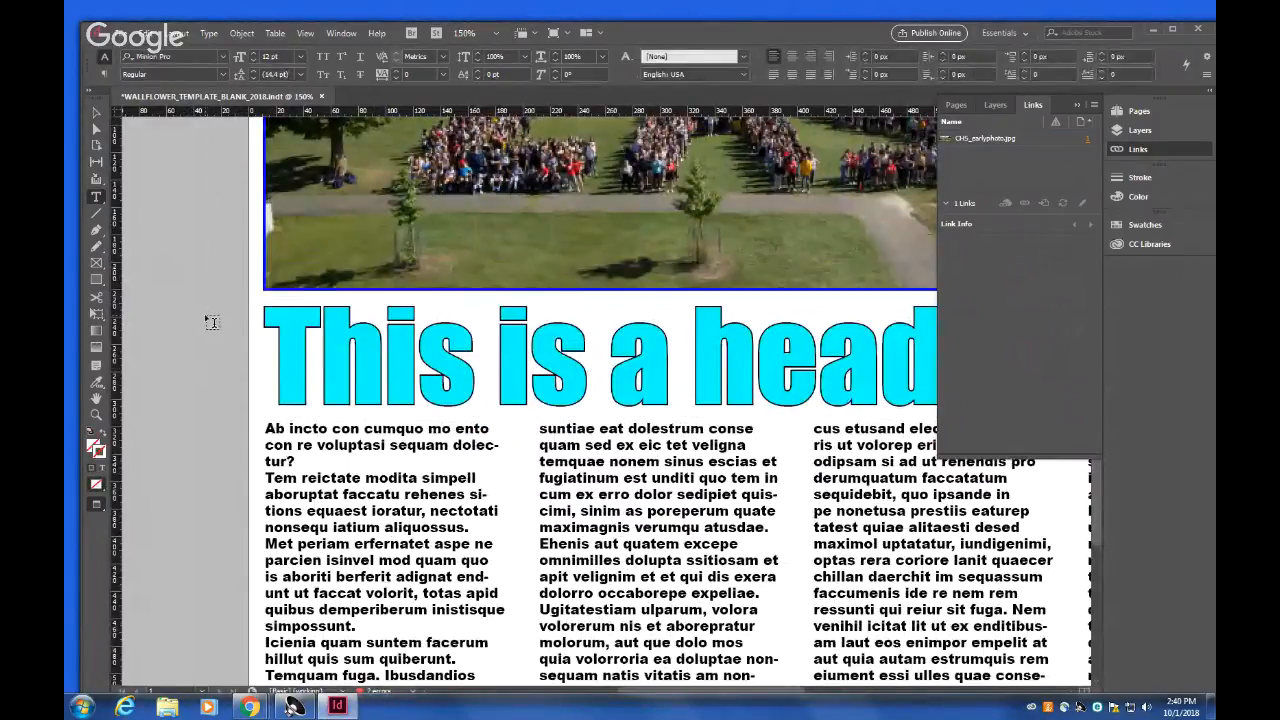
key(ctrl+minus)
key(ctrl+minus)
key(ctrl+minus)
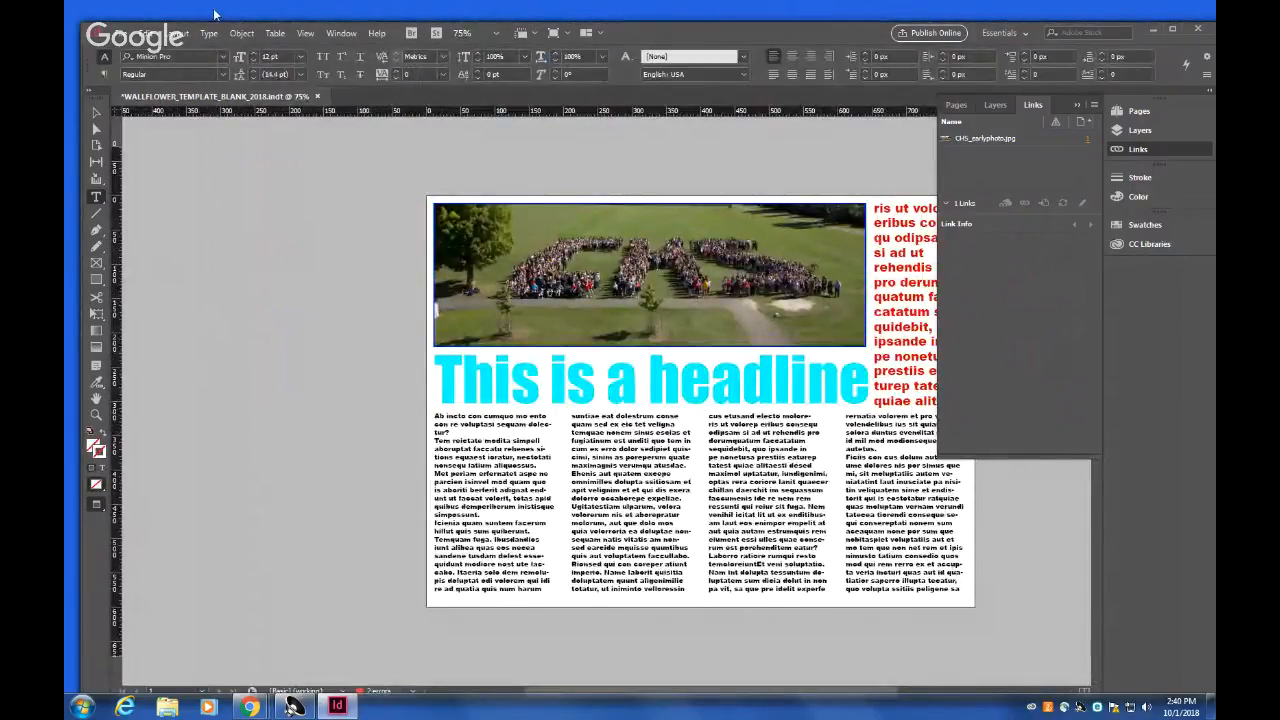
Select the whole headline text and apply a black stroke to its letters.
click(566, 388)
triple_click(566, 388)
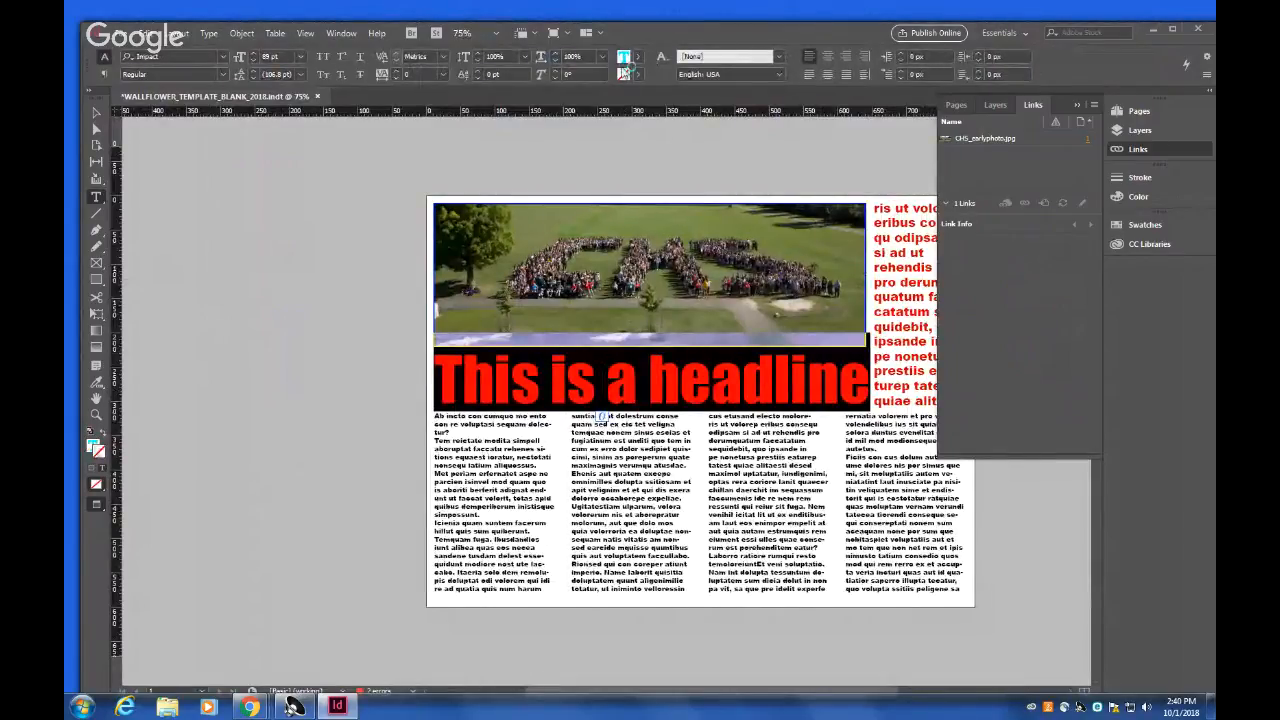
click(637, 76)
click(515, 164)
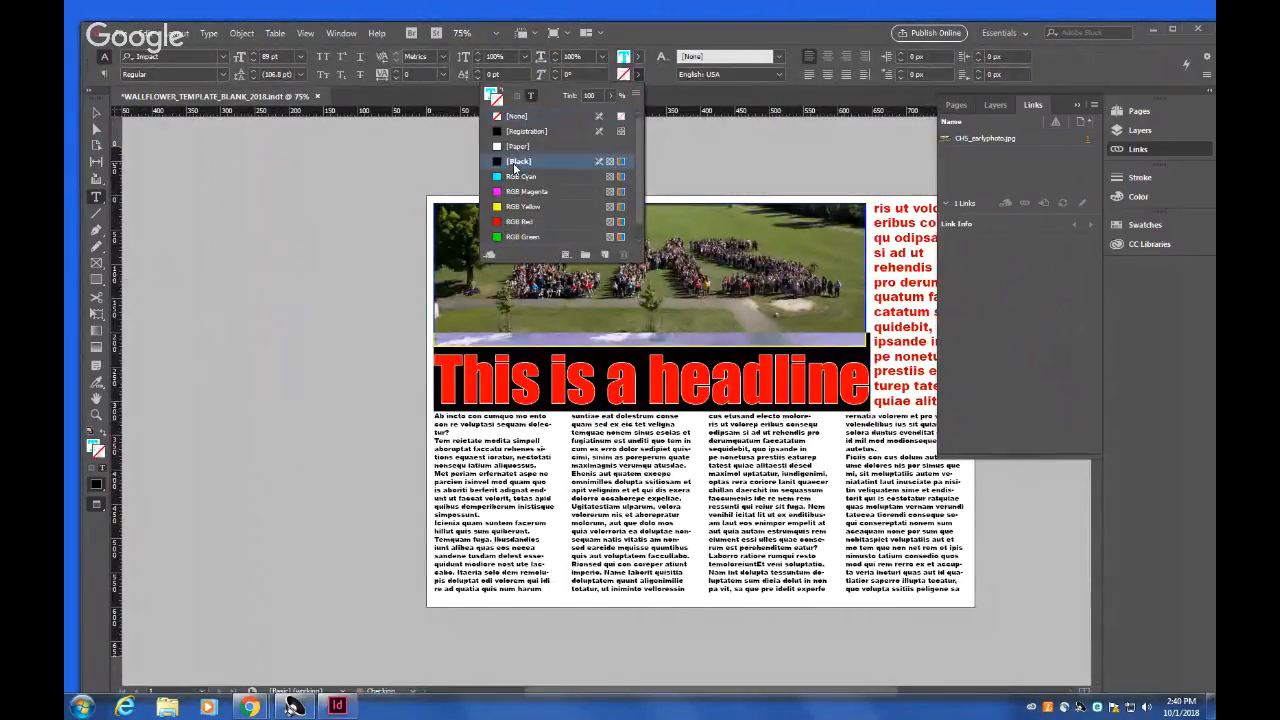
click(390, 260)
click(384, 257)
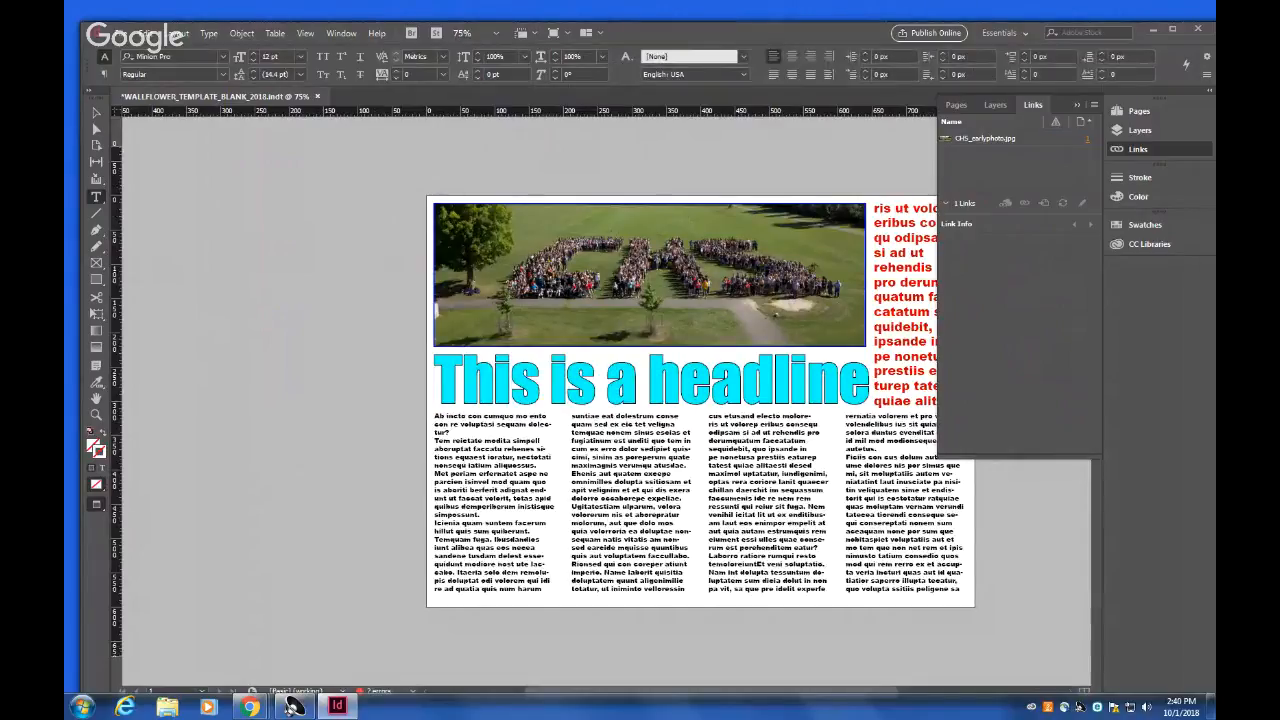
Narrow the photo frame from its right edge to a width of about 596 px.
scroll(760, 694, right, 3)
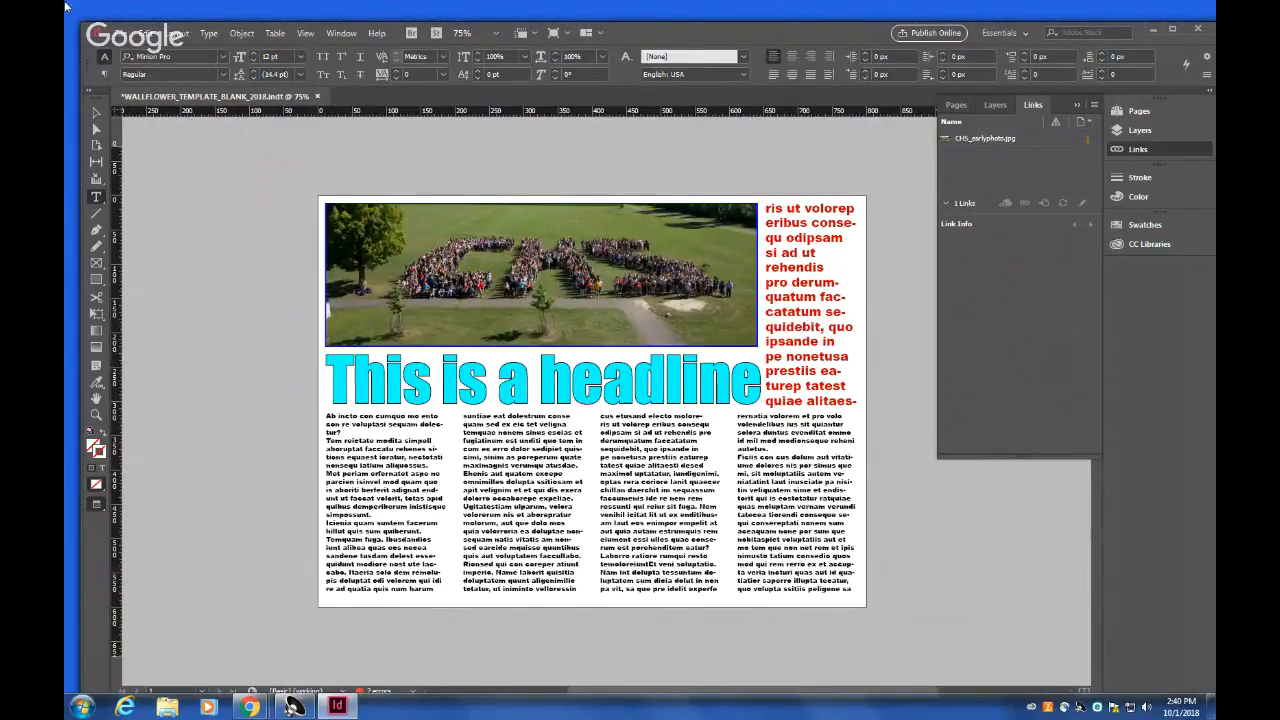
click(98, 114)
click(734, 298)
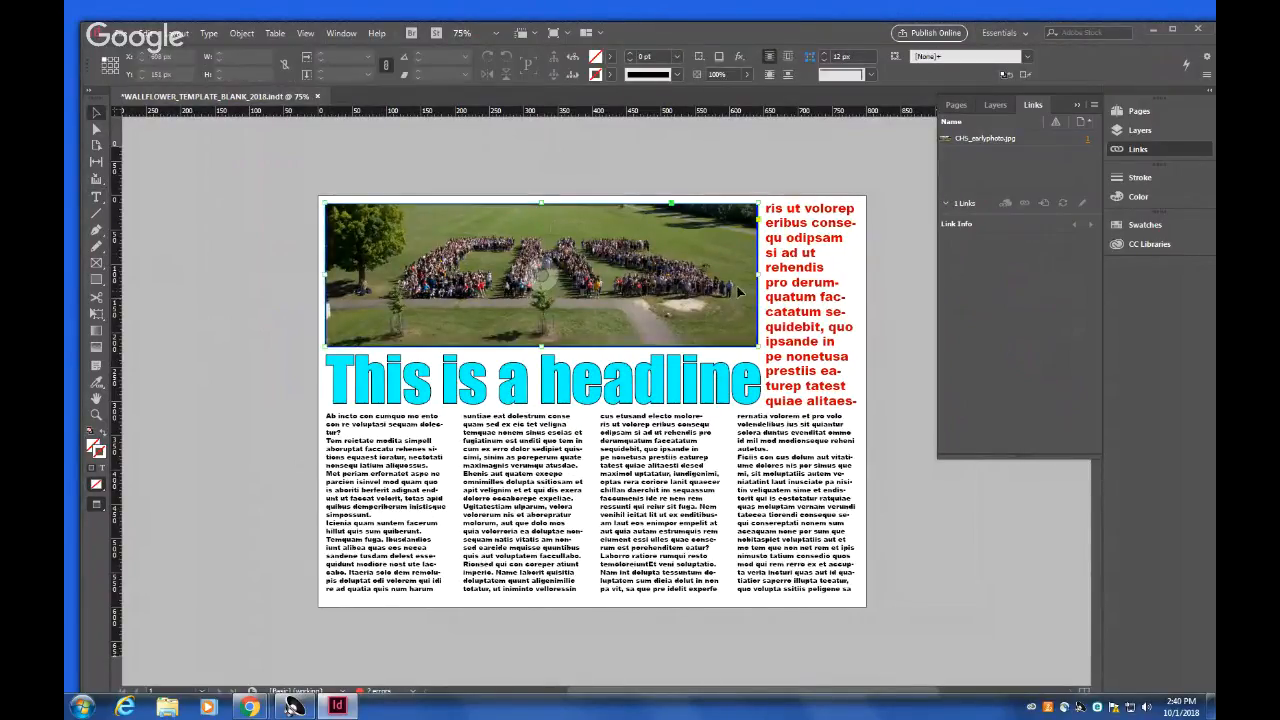
drag(757, 276, 732, 282)
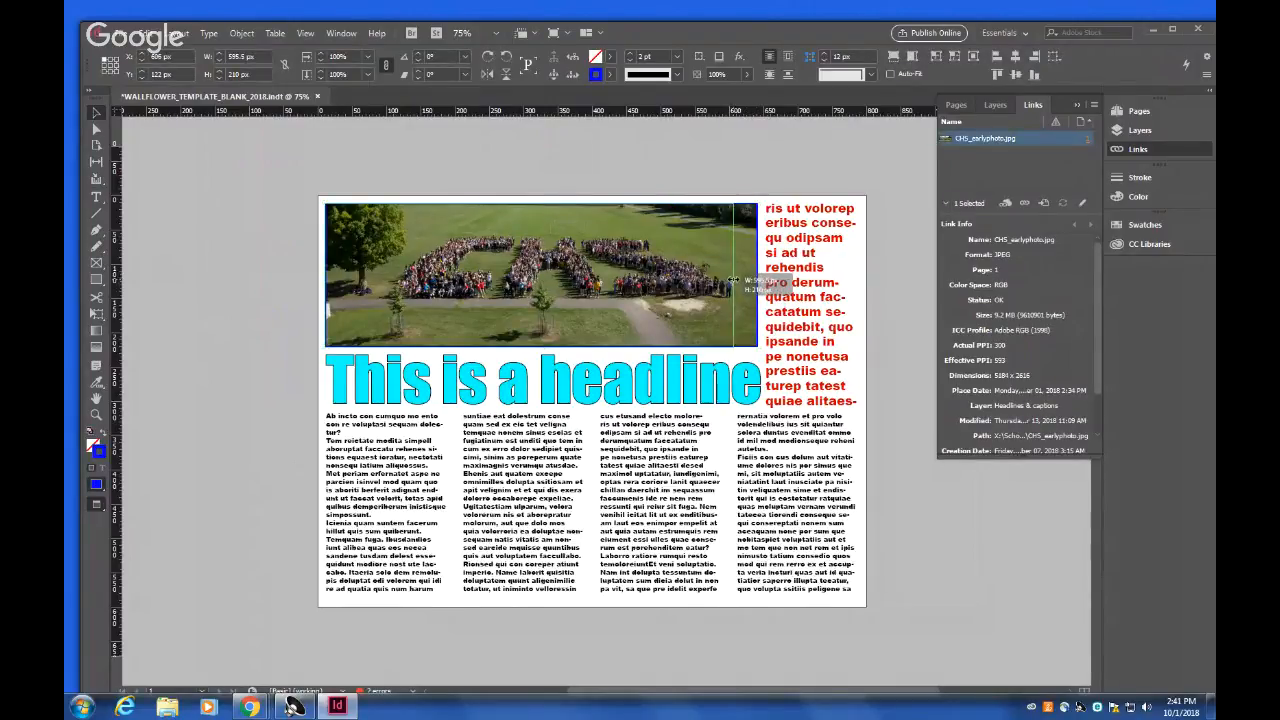
Reduce the headline text's font size in small increments until it fits within the width of the photo above.
click(777, 305)
click(752, 390)
key(Left)
key(Left)
key(Left)
triple_click(645, 390)
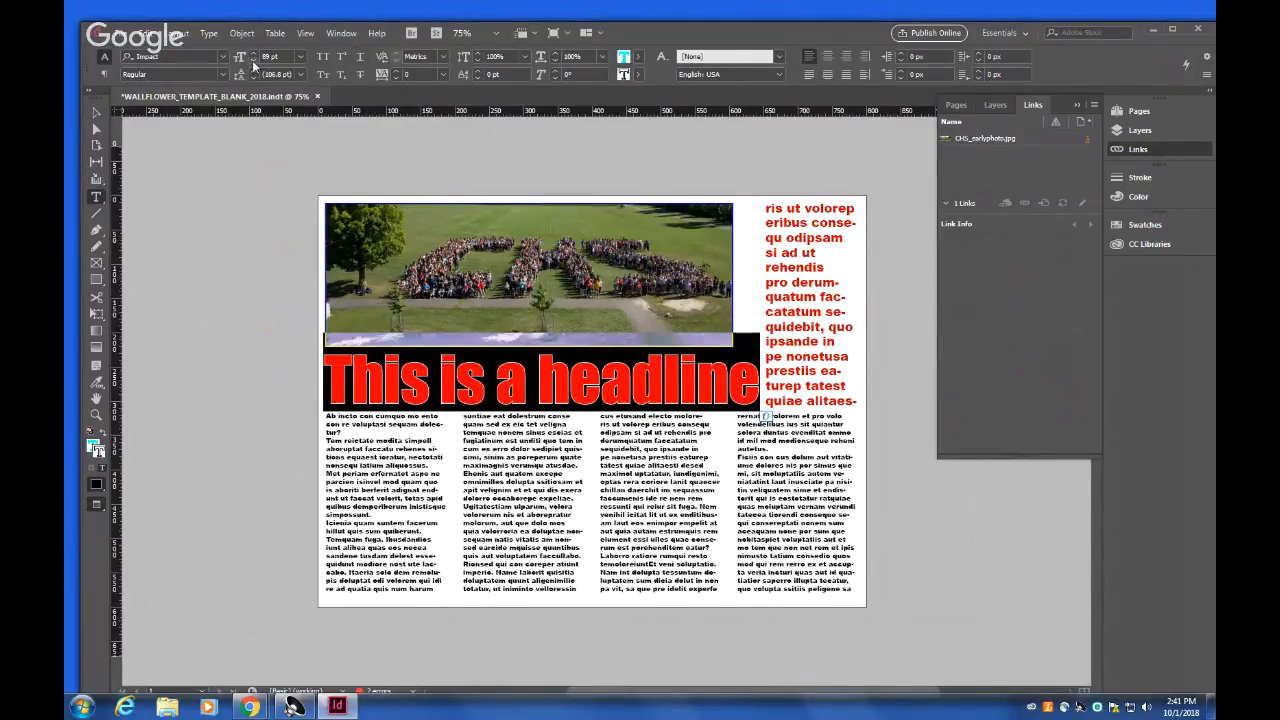
key(ctrl+shift+comma)
key(ctrl+shift+comma)
key(ctrl+shift+comma)
click(200, 265)
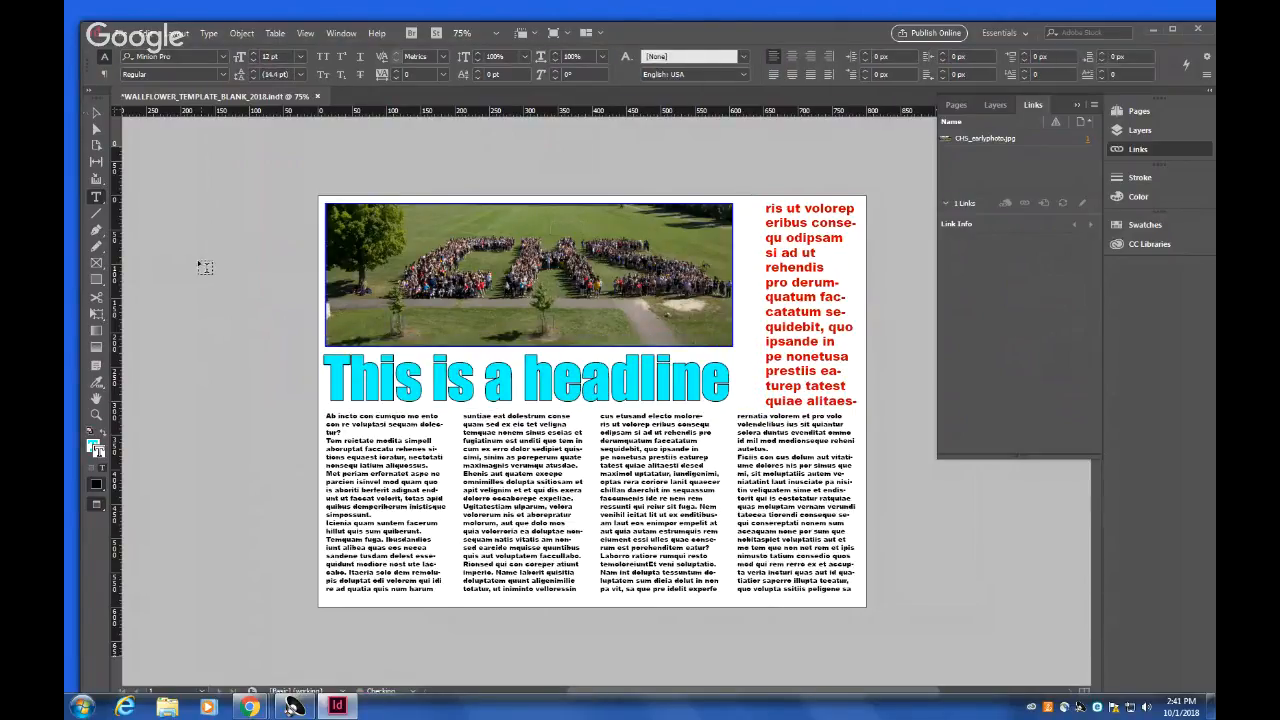
Widen the red pull-quote frame toward the photo to about 170 px and shorten it to about 259 px high.
click(95, 115)
click(760, 325)
drag(763, 310, 738, 310)
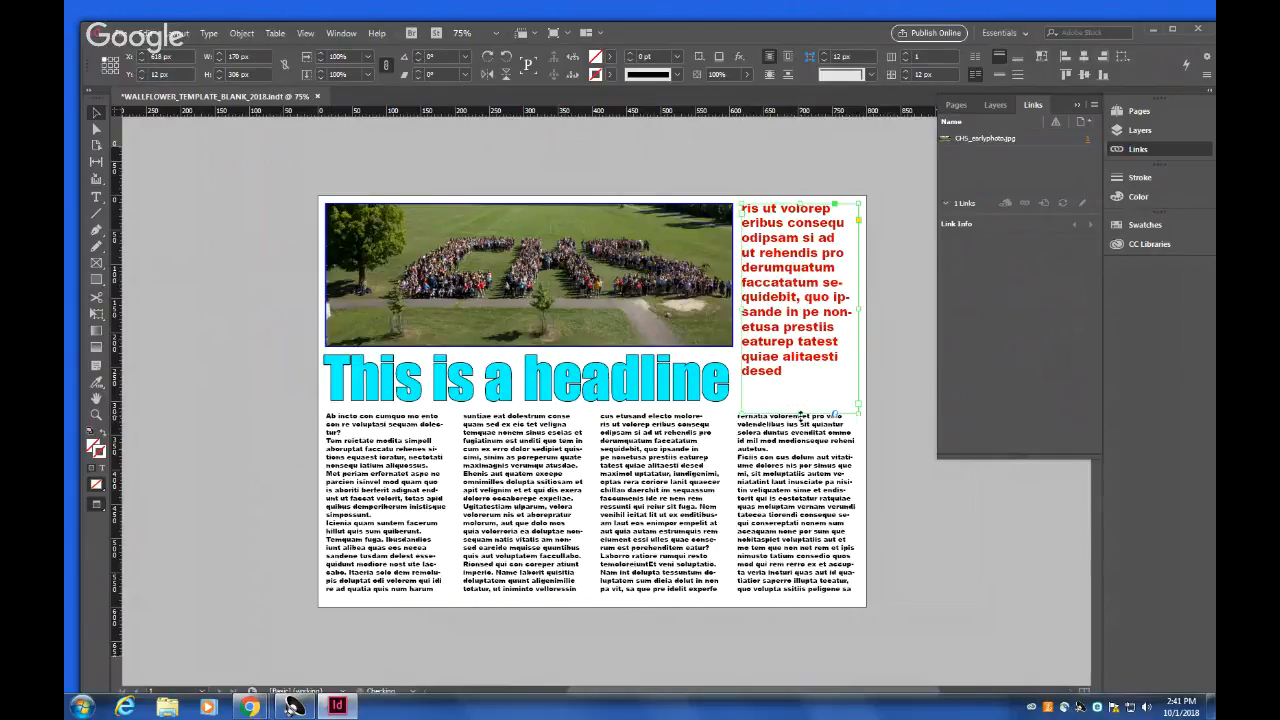
drag(799, 411, 798, 383)
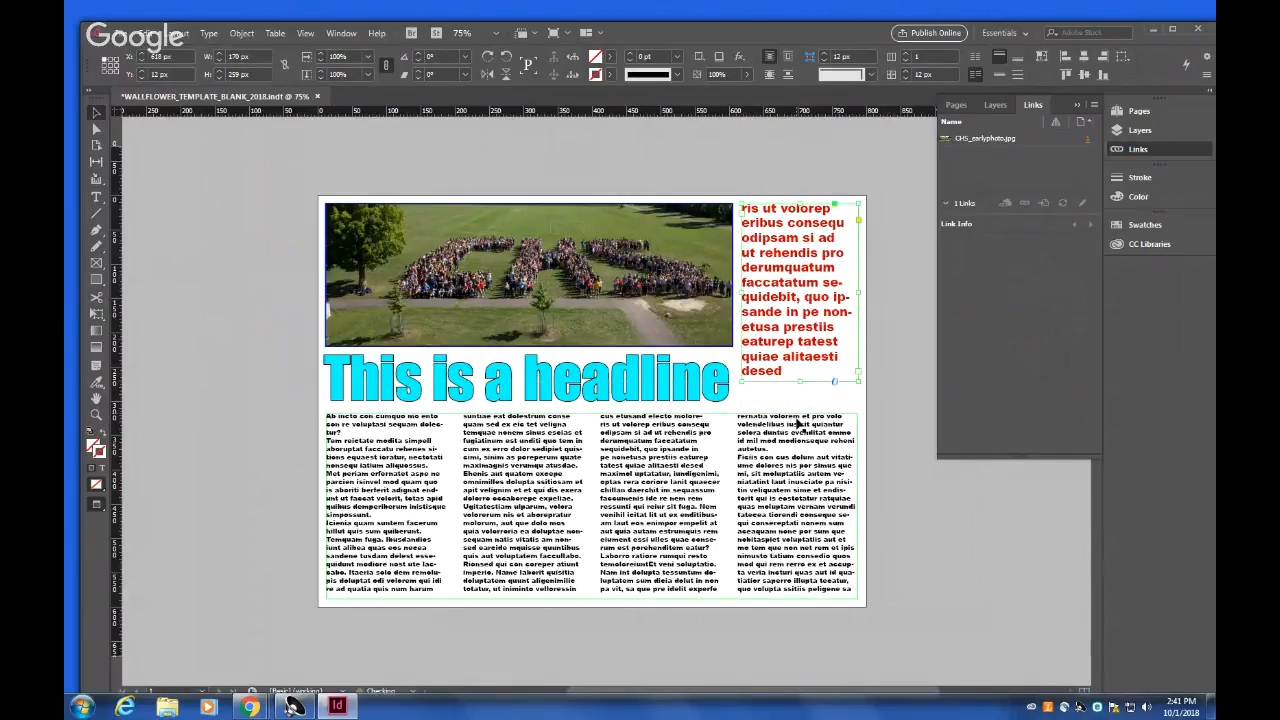
click(887, 414)
click(727, 390)
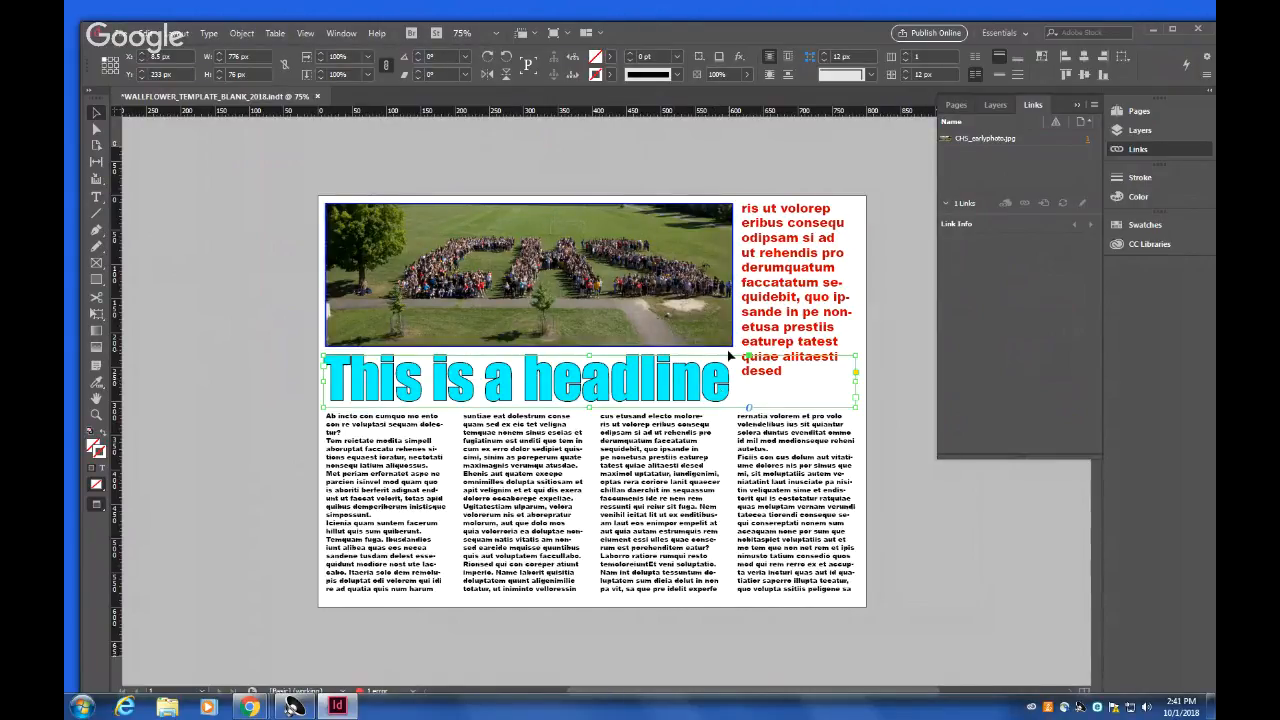
click(801, 147)
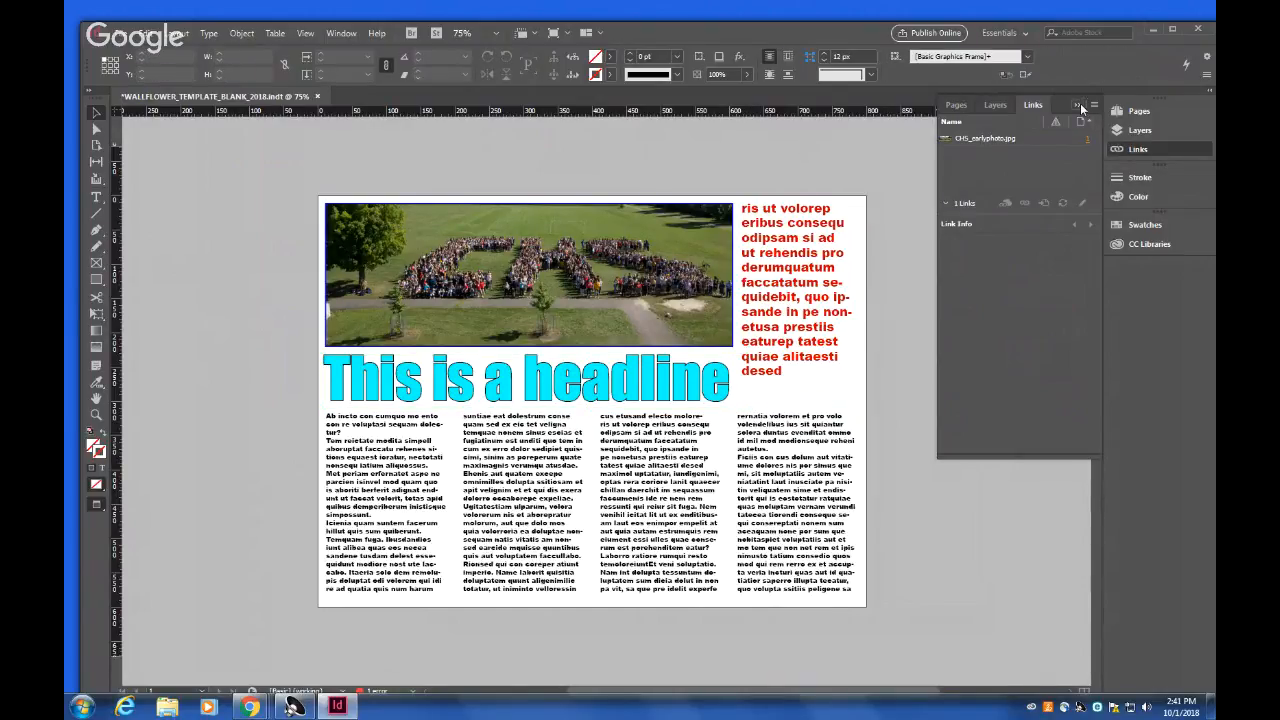
Rename Layer 2 as "Pictures & text".
click(1140, 131)
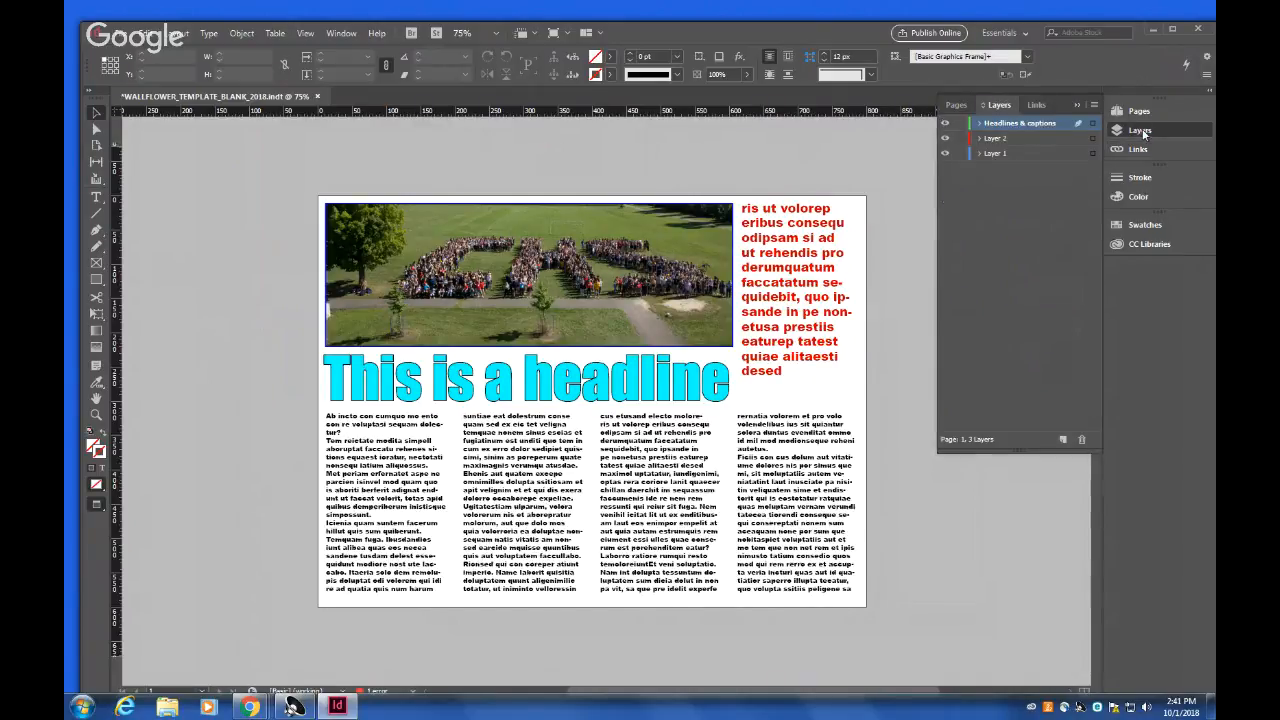
click(1006, 141)
click(1006, 155)
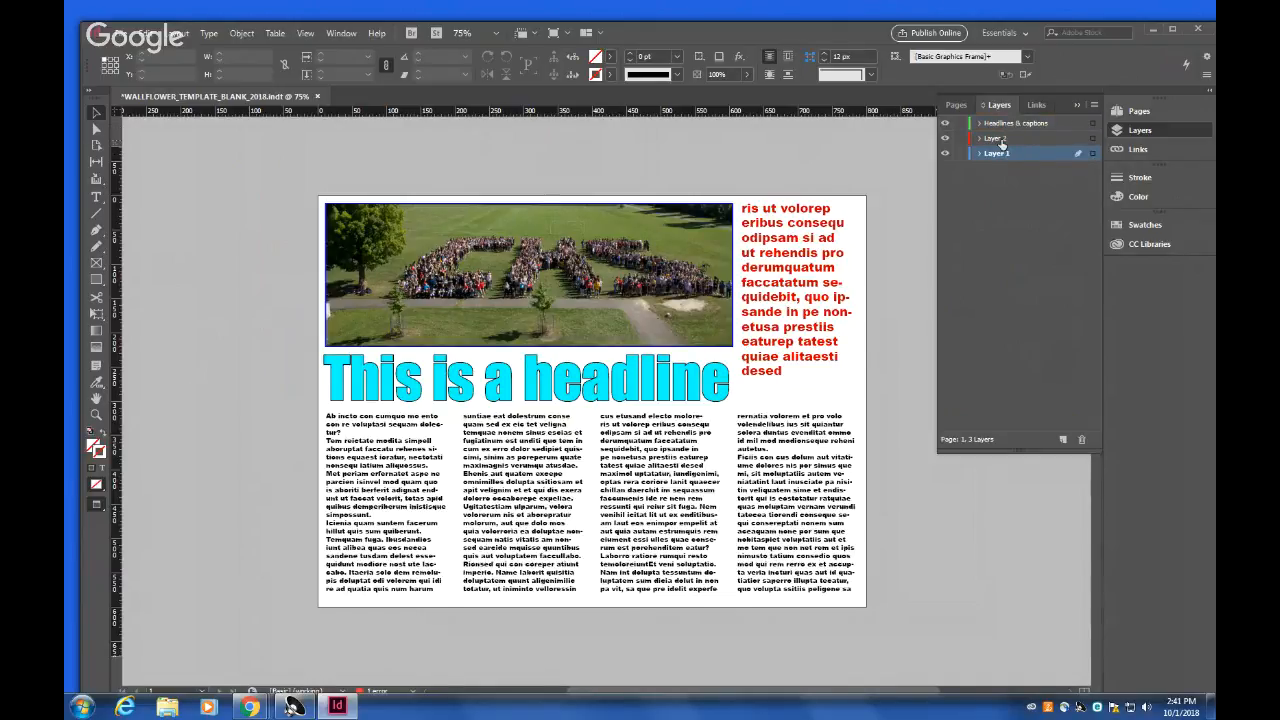
double_click(998, 139)
text(Pictures)
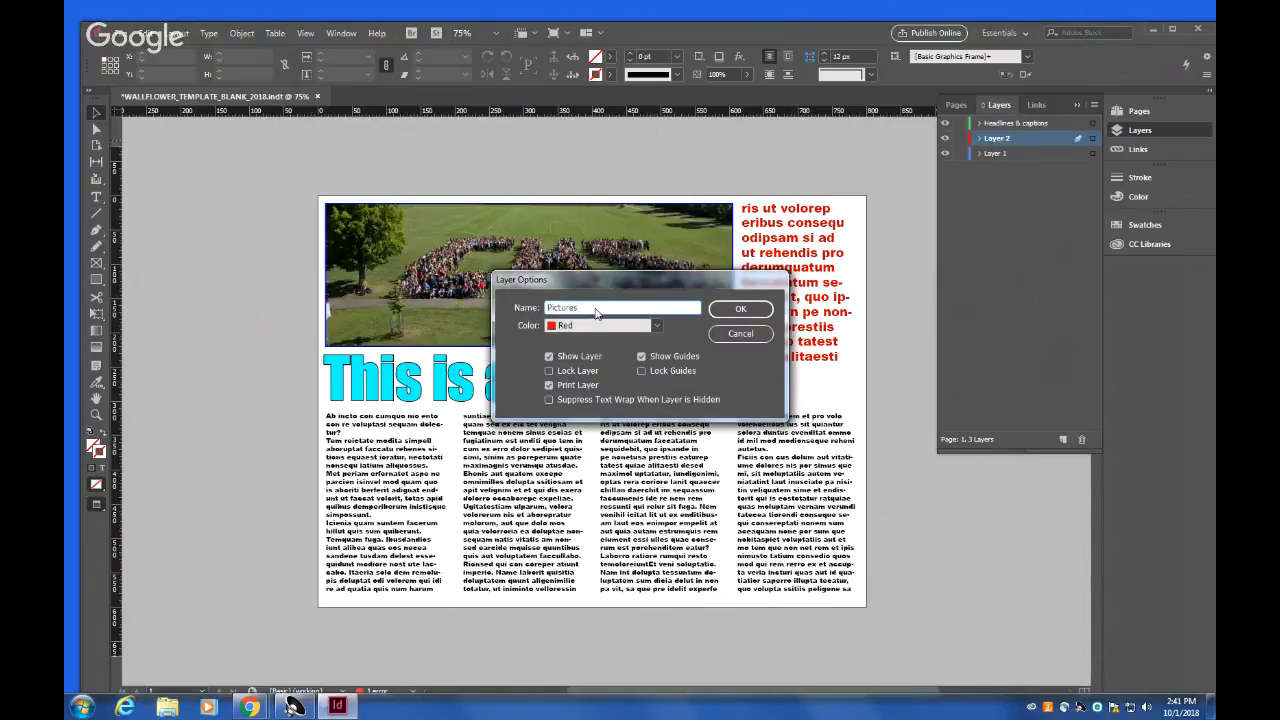
text( & text)
click(740, 309)
Rename Layer 1 as "Background".
double_click(998, 155)
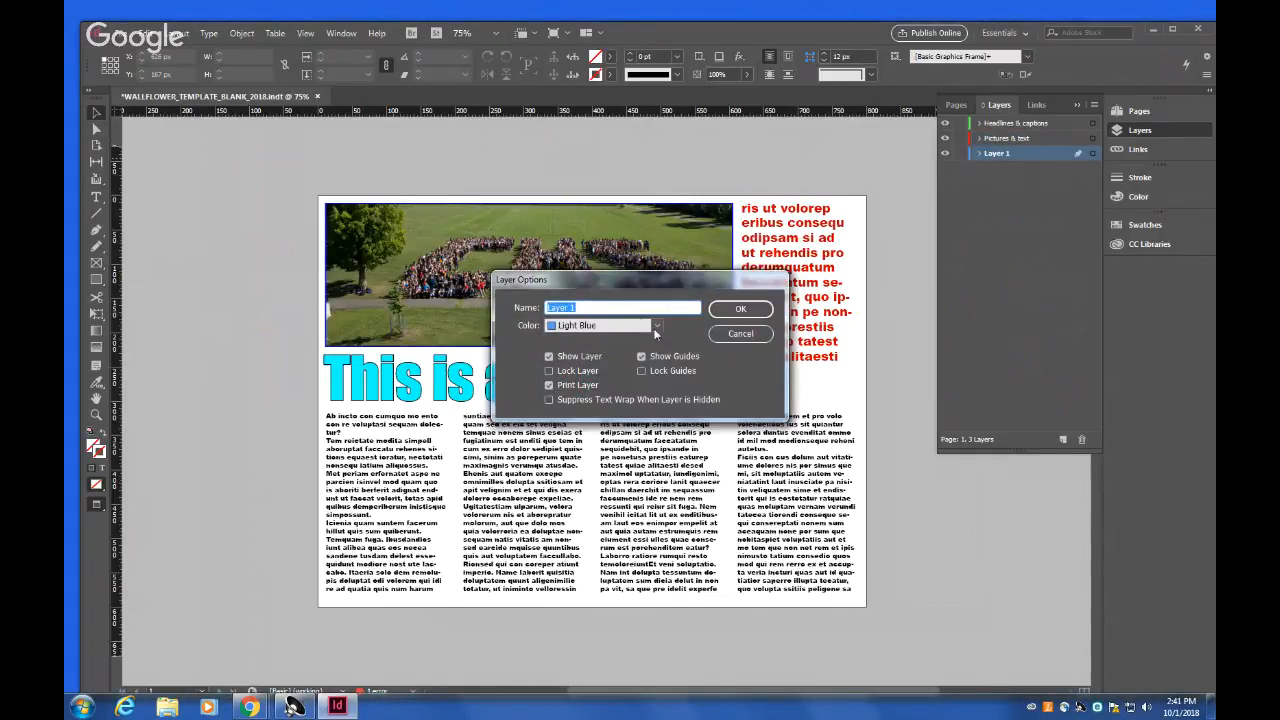
text(Background)
click(740, 309)
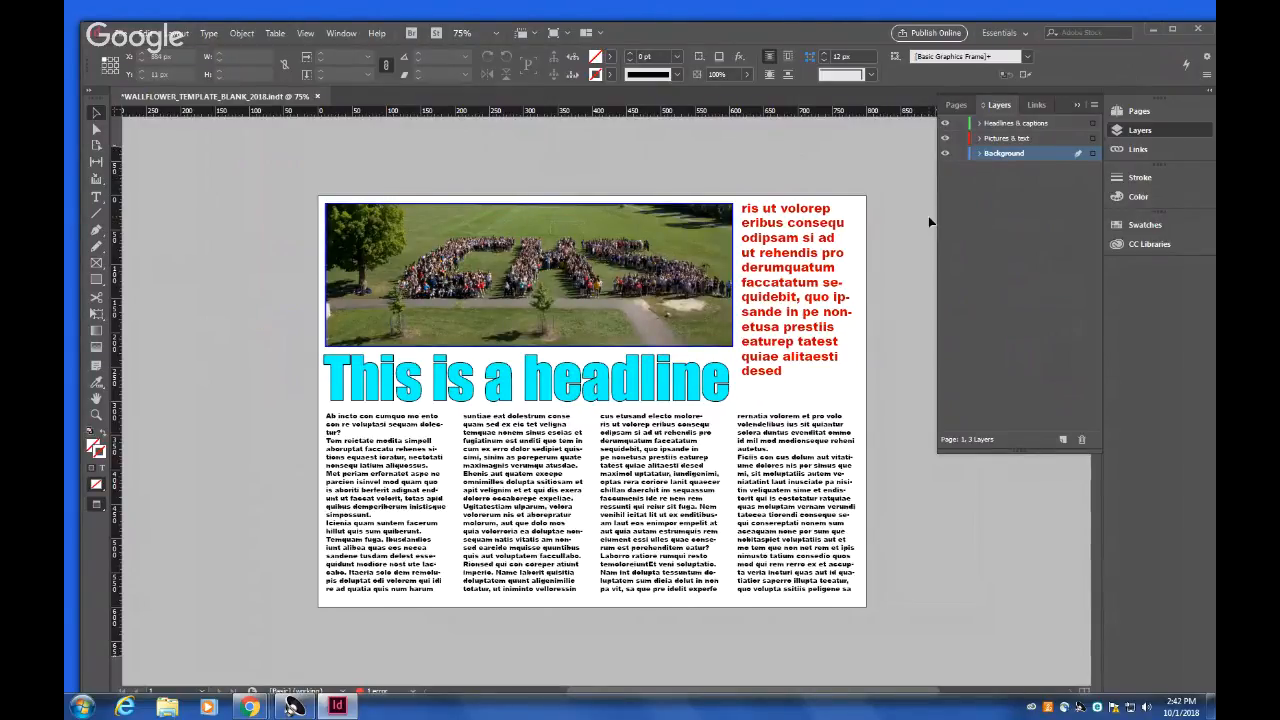
Draw a text frame about 835 px wide and 630 px high on the Background layer, covering the whole page slightly beyond its edges.
click(992, 206)
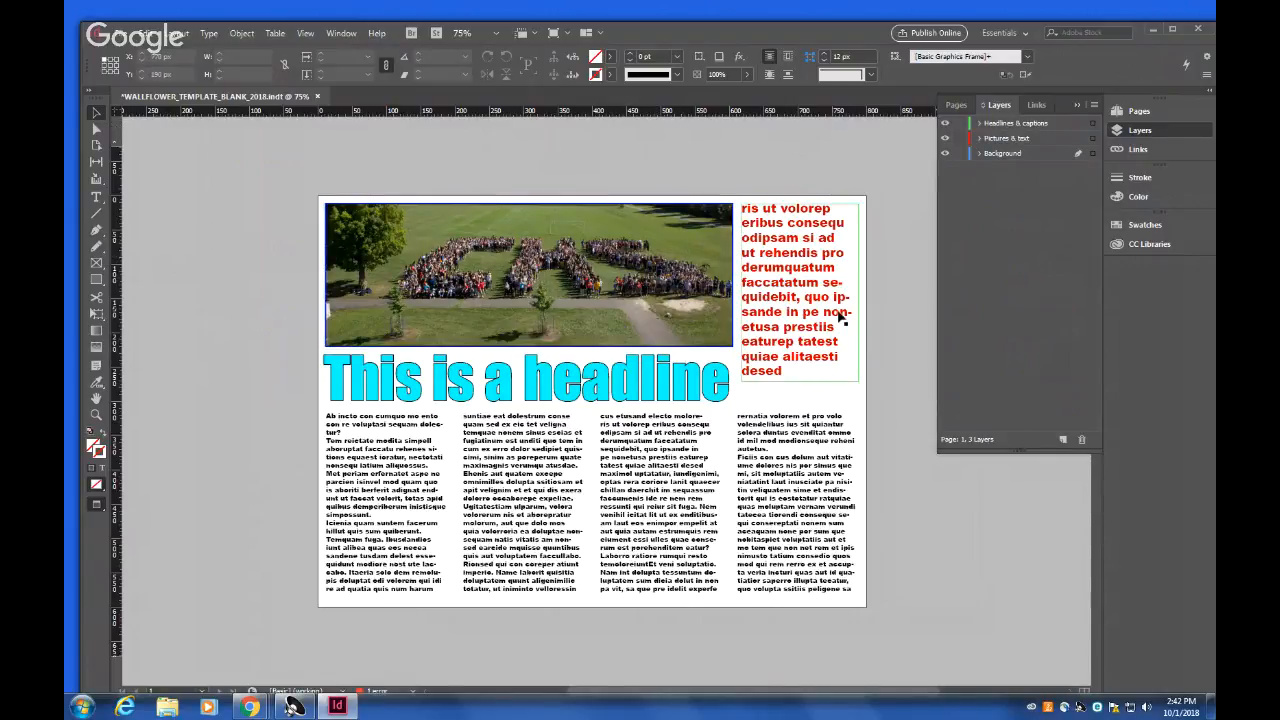
click(992, 157)
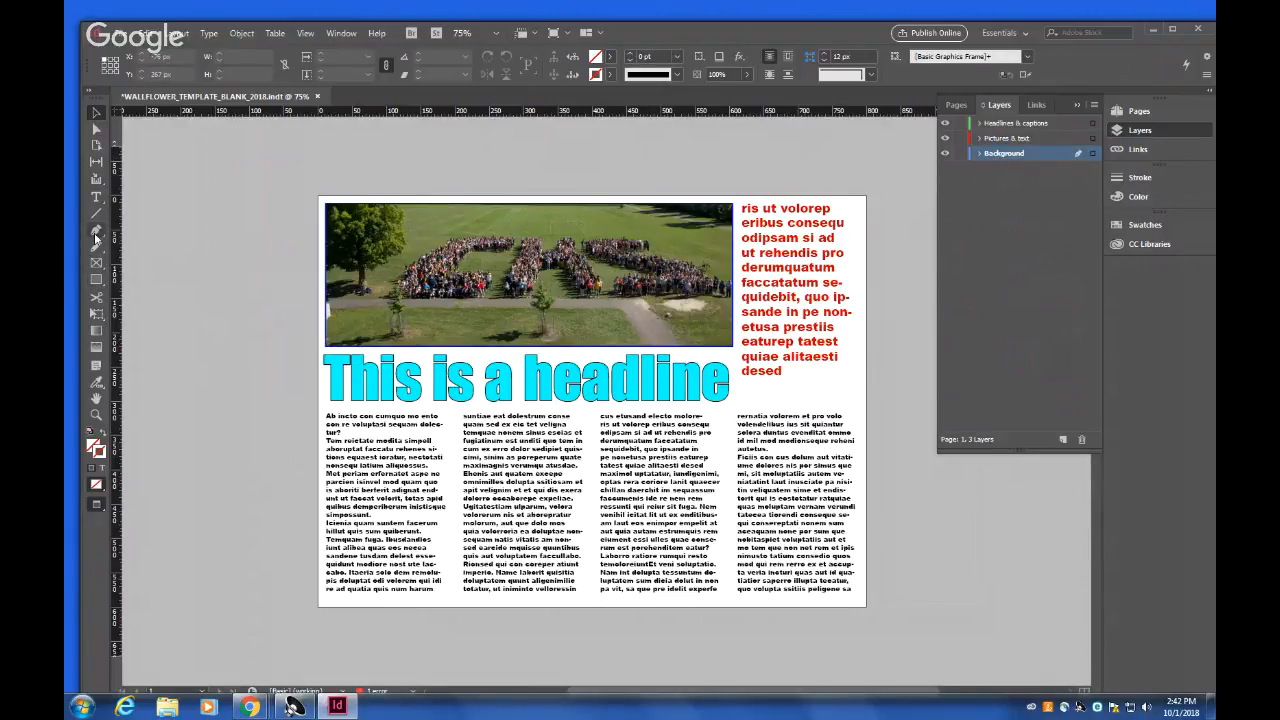
click(96, 197)
drag(306, 187, 878, 616)
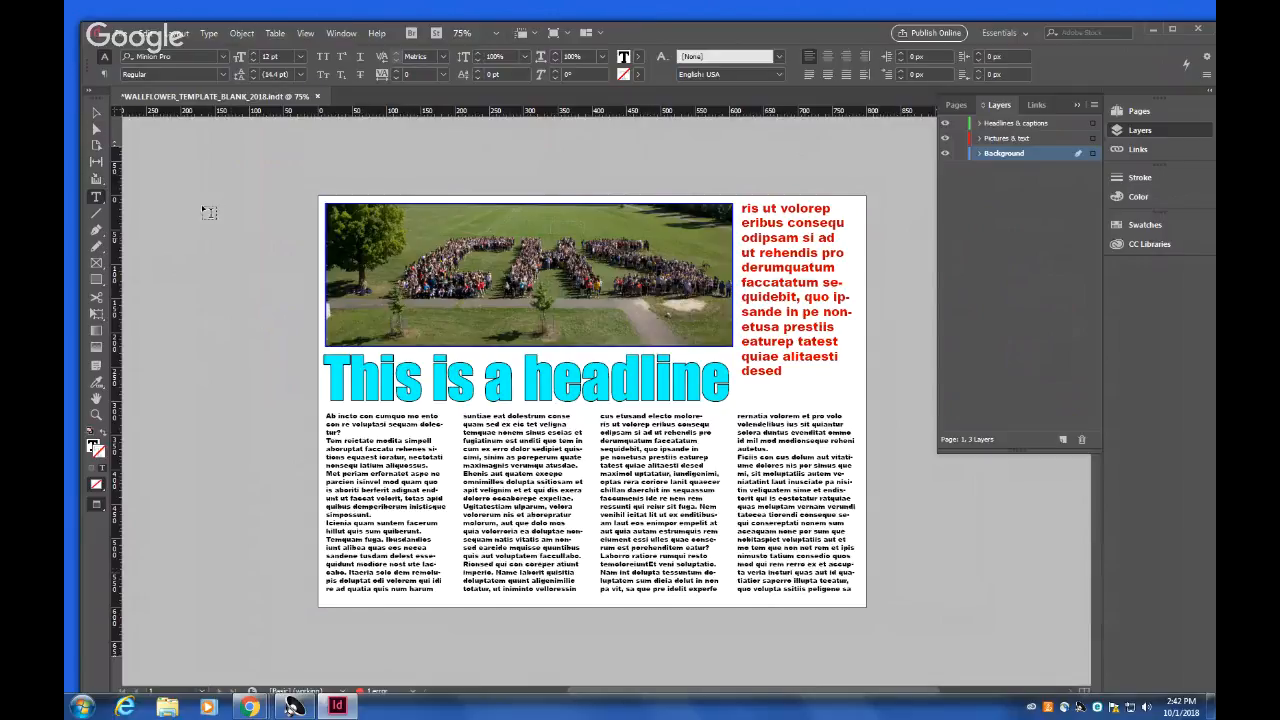
click(97, 113)
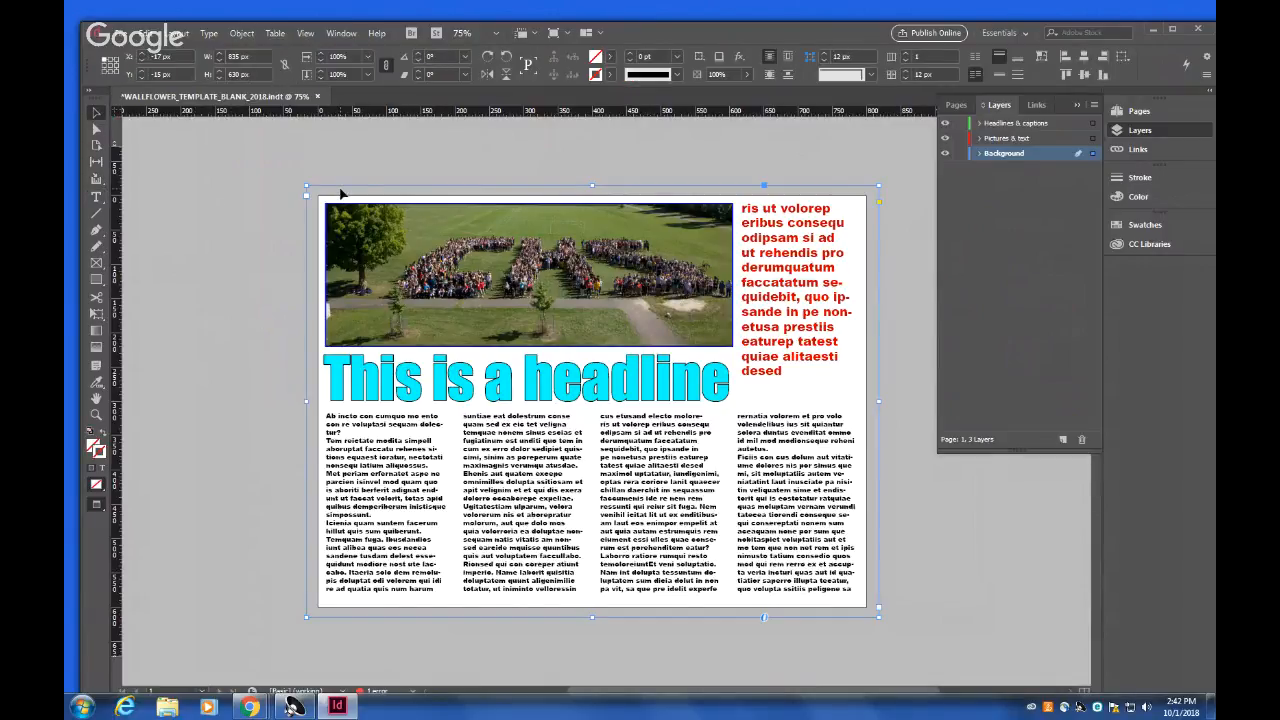
Fill the background frame with the RGB Magenta swatch and set that swatch's Red value to 133 for a purple color.
click(611, 58)
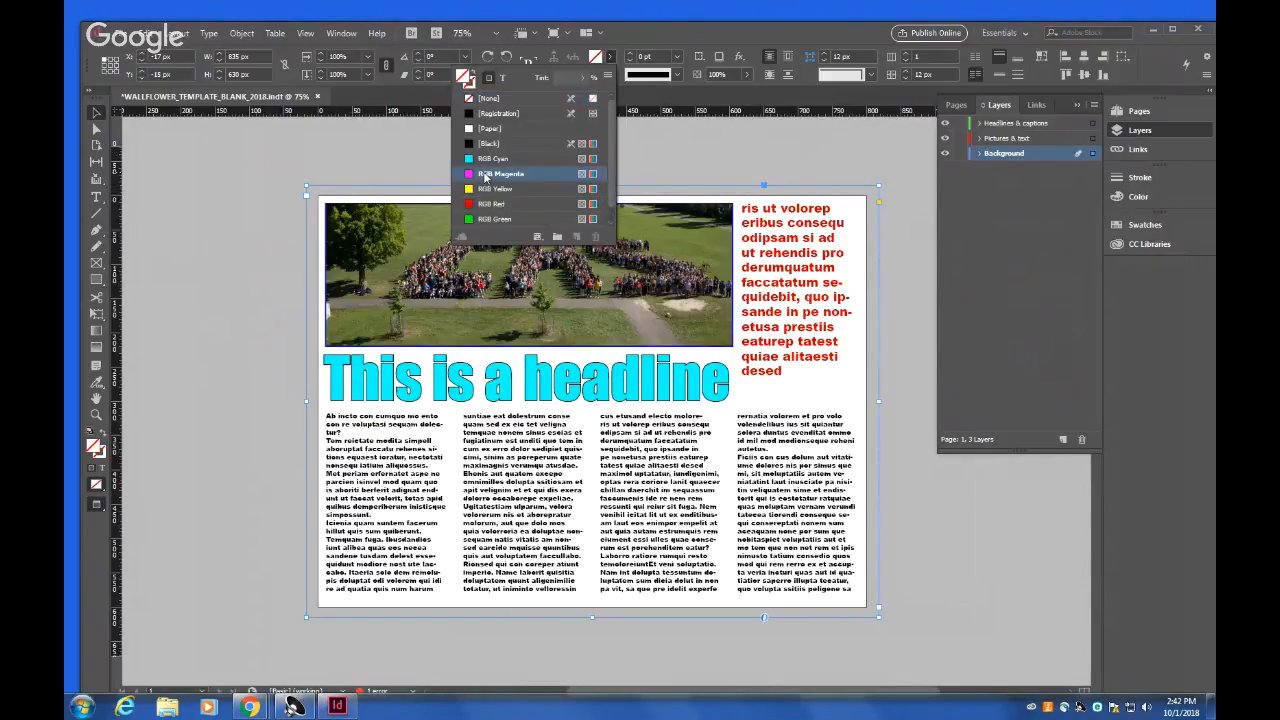
click(485, 176)
double_click(485, 176)
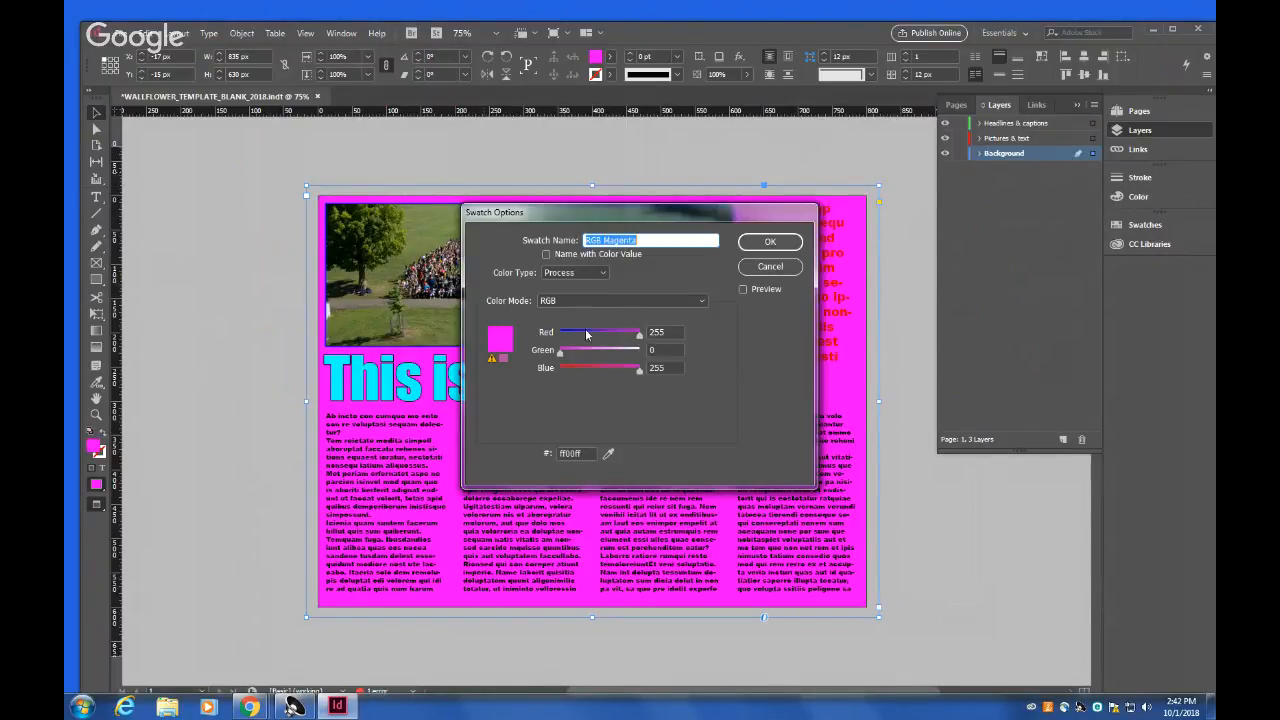
click(588, 334)
drag(608, 334, 602, 336)
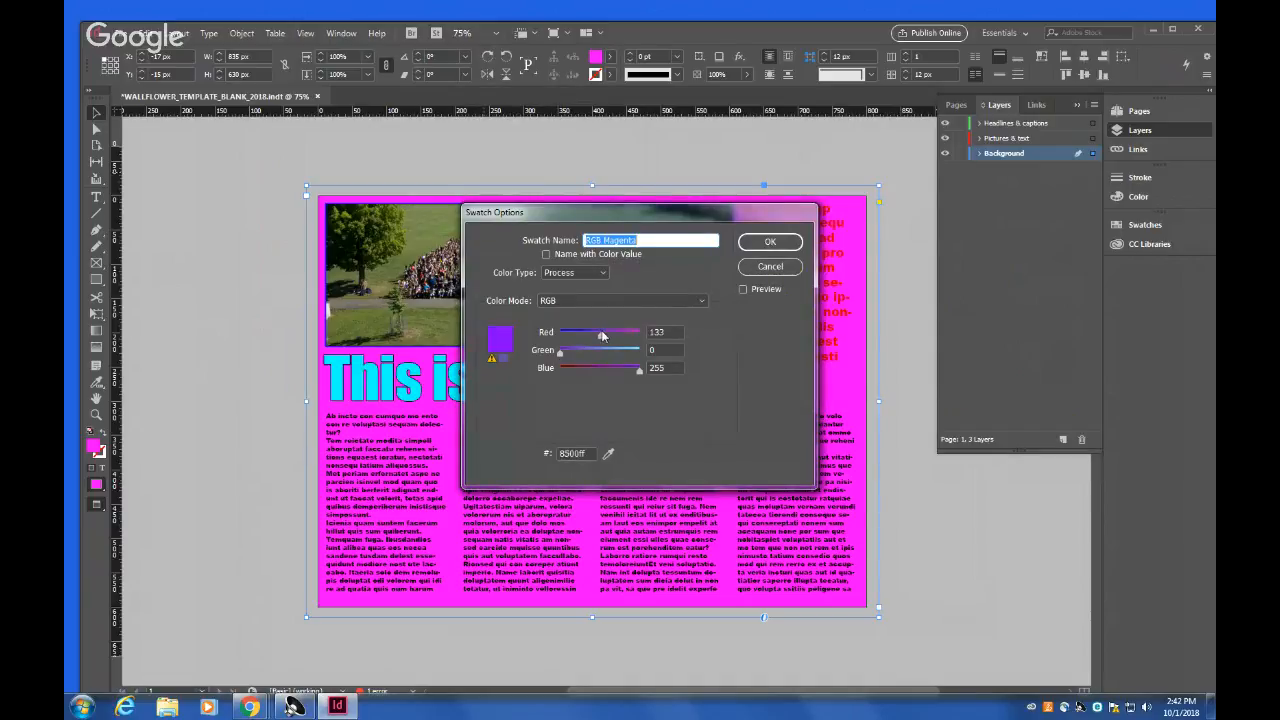
click(762, 241)
click(723, 164)
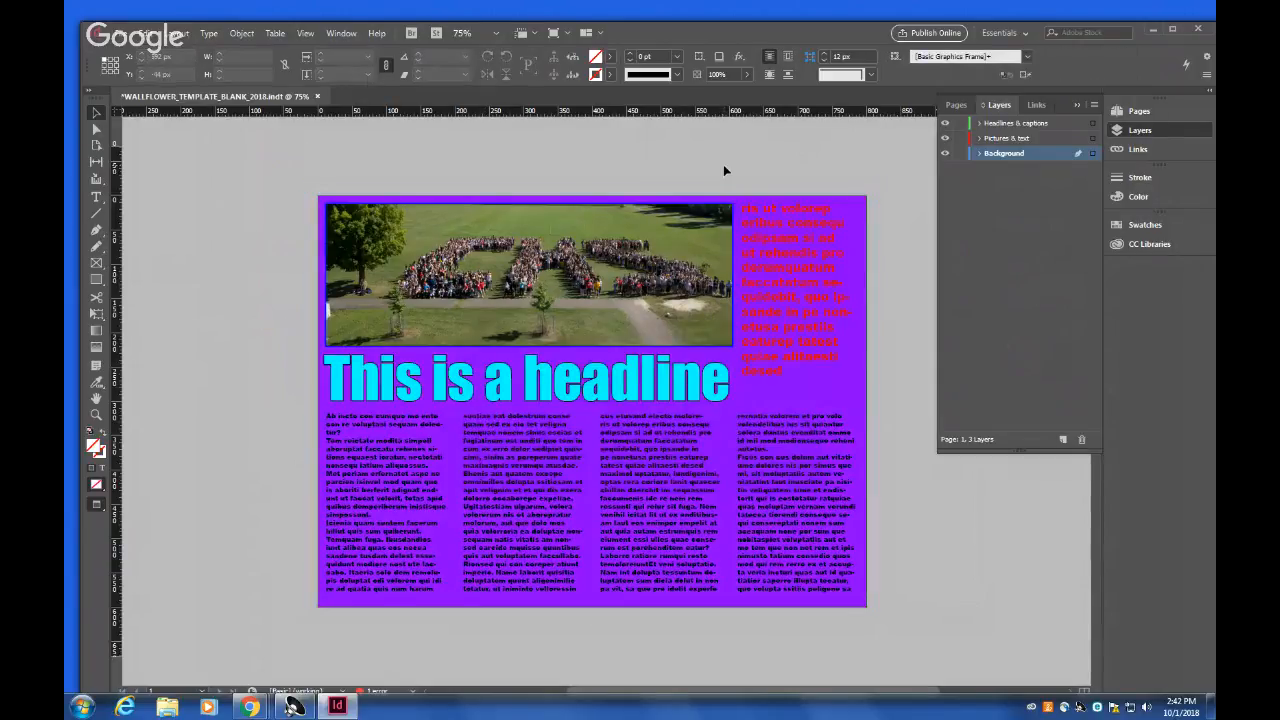